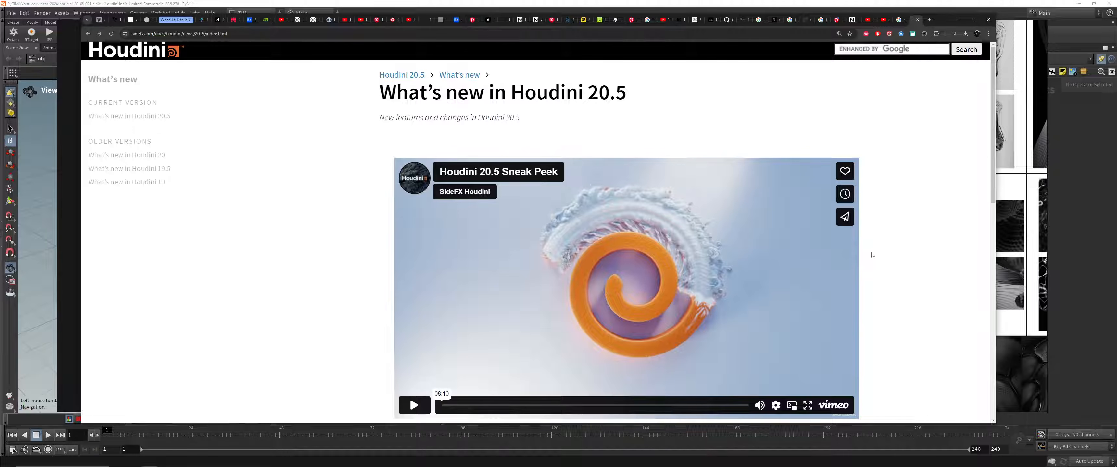
Step: Look through the What's new in Houdini 20.5 page, including its list of new features and improvements
scroll(872, 255, "down", 5)
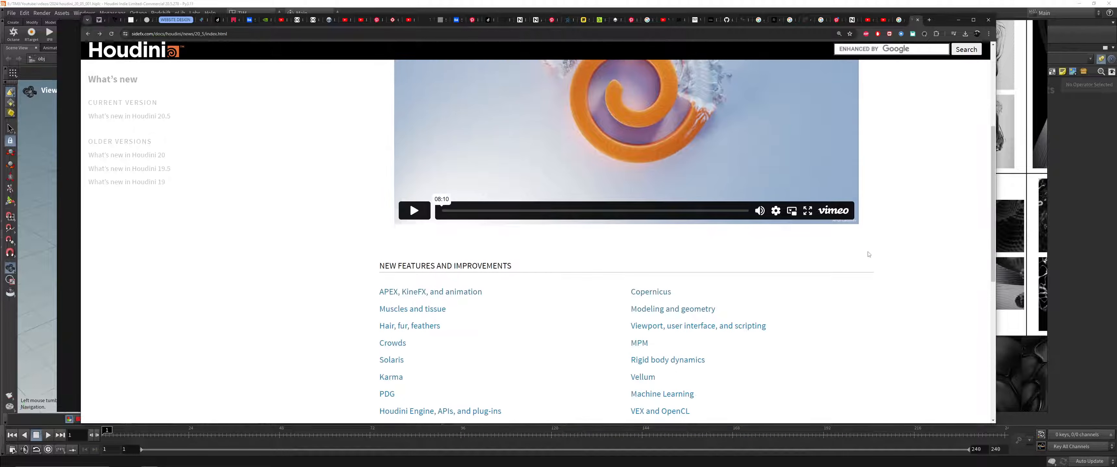
scroll(902, 220, "up", 3)
scroll(902, 221, "up", 2)
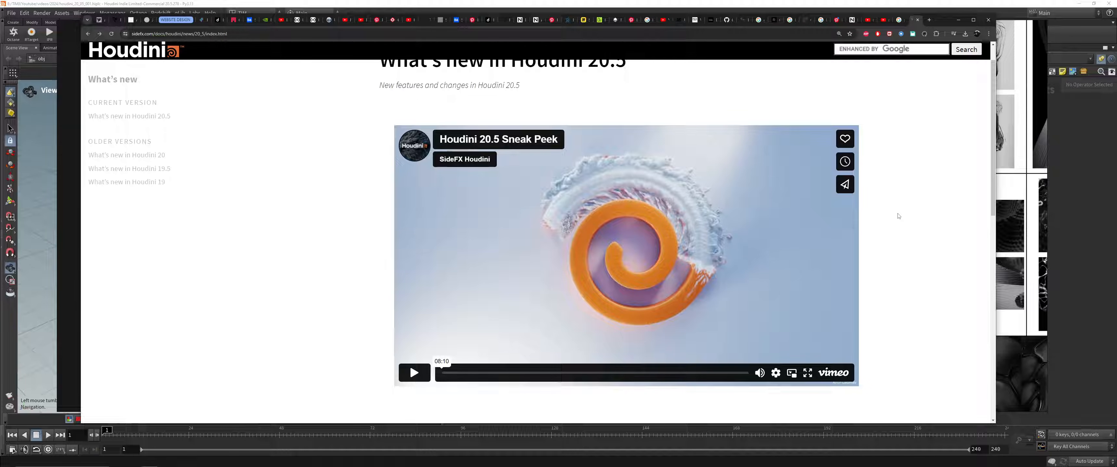
scroll(898, 216, "down", 5)
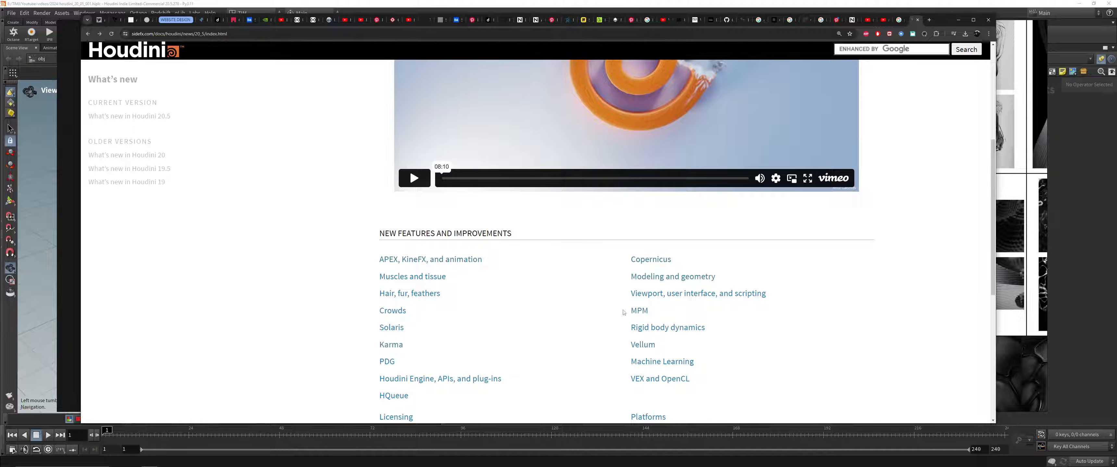
scroll(639, 309, "down", 1)
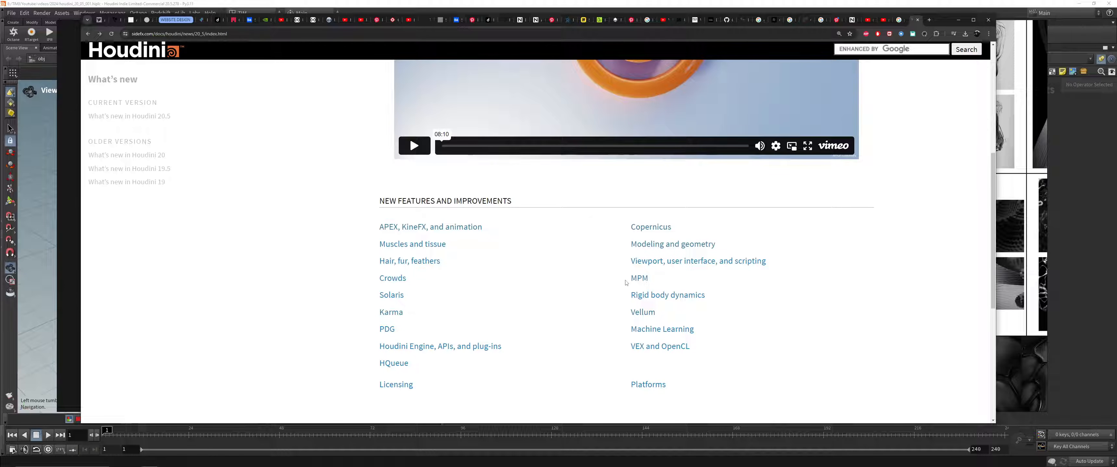
left_click_drag(940, 20, 936, 16)
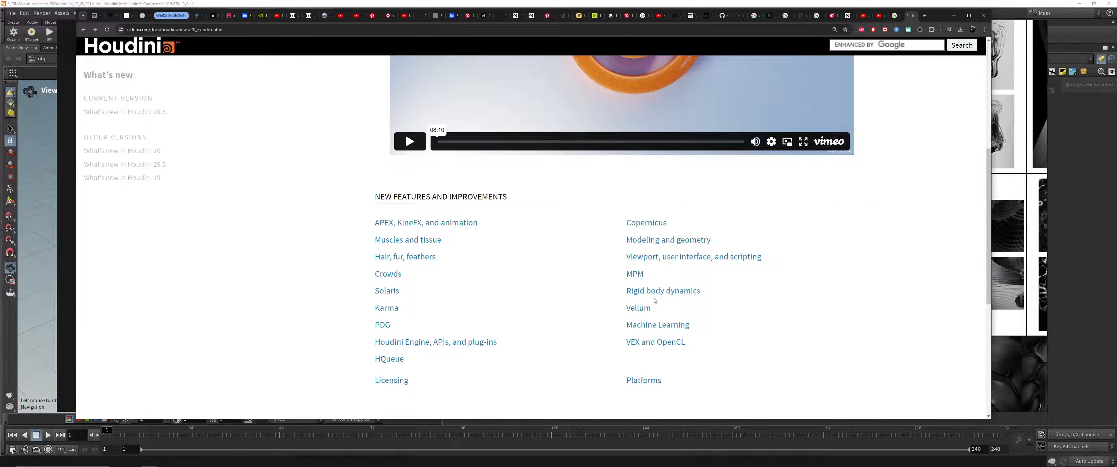
scroll(545, 235, "down", 2)
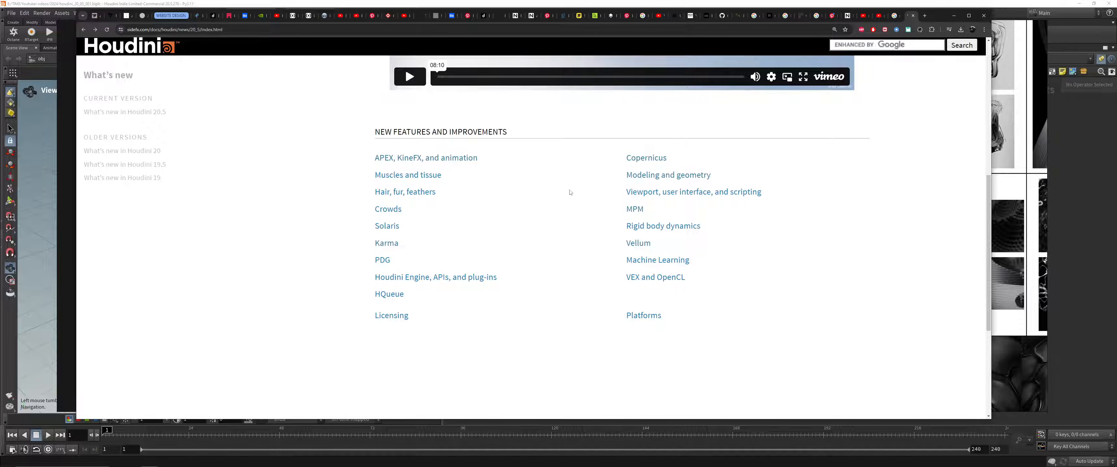
scroll(543, 203, "up", 1)
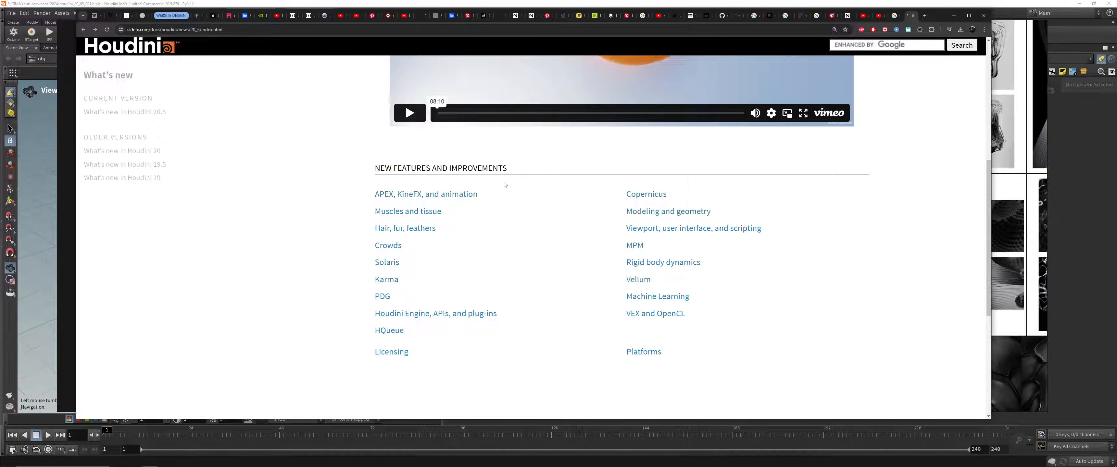
scroll(504, 184, "up", 6)
scroll(604, 168, "down", 1)
scroll(604, 168, "up", 1)
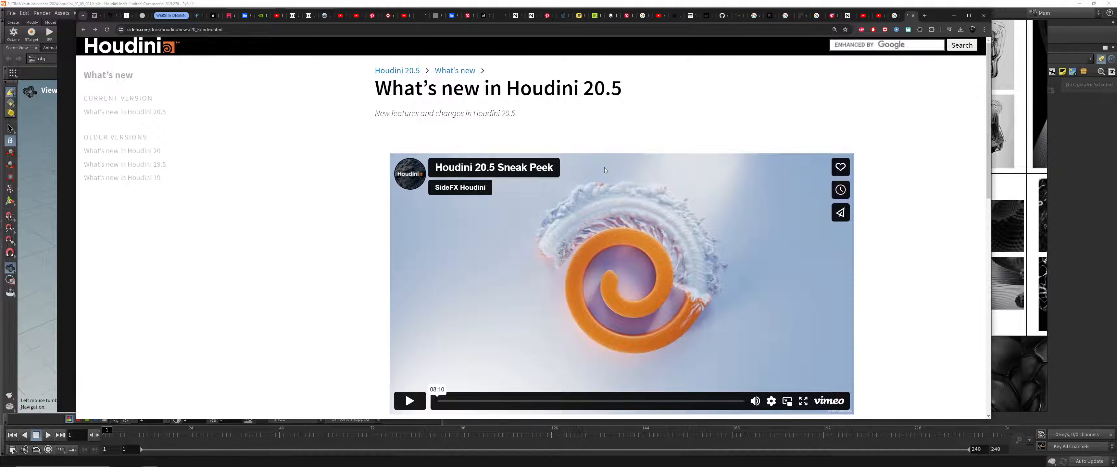
scroll(604, 168, "down", 1)
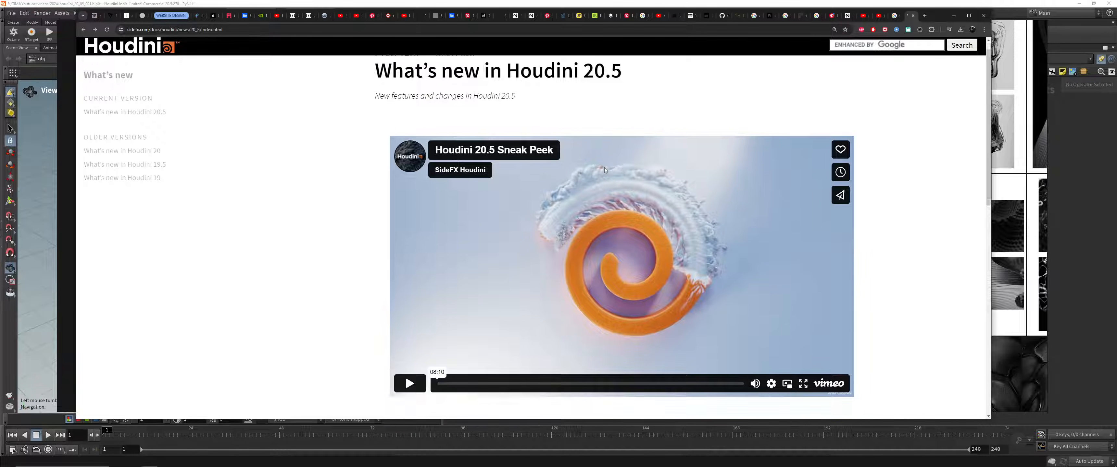
scroll(479, 165, "up", 1)
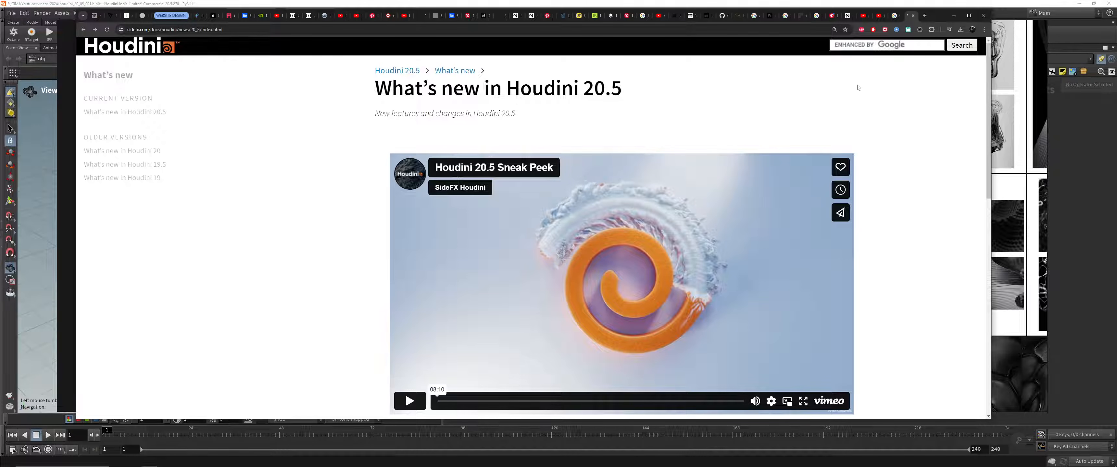
Step: Put the browser away and examine the reference image board, including the handwritten note beside the pictures
left_click(953, 16)
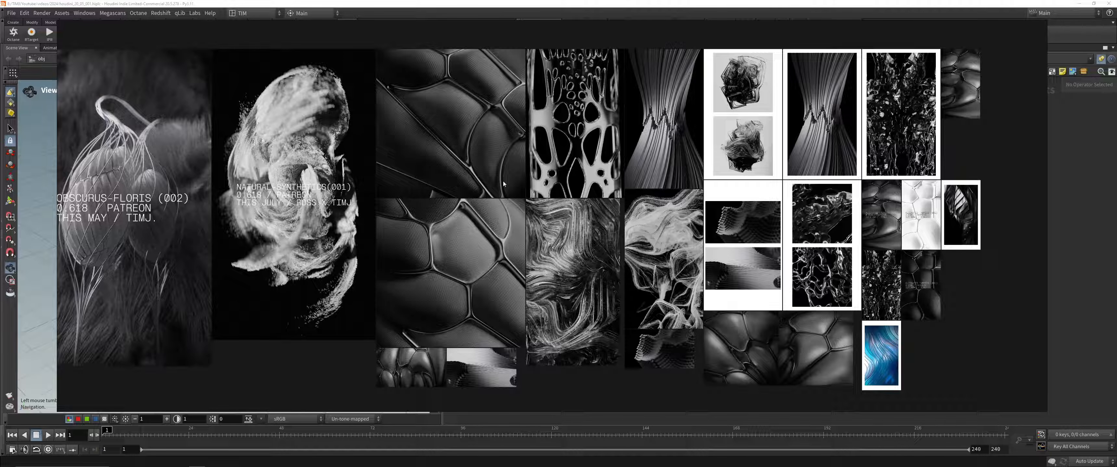
scroll(485, 172, "up", 5)
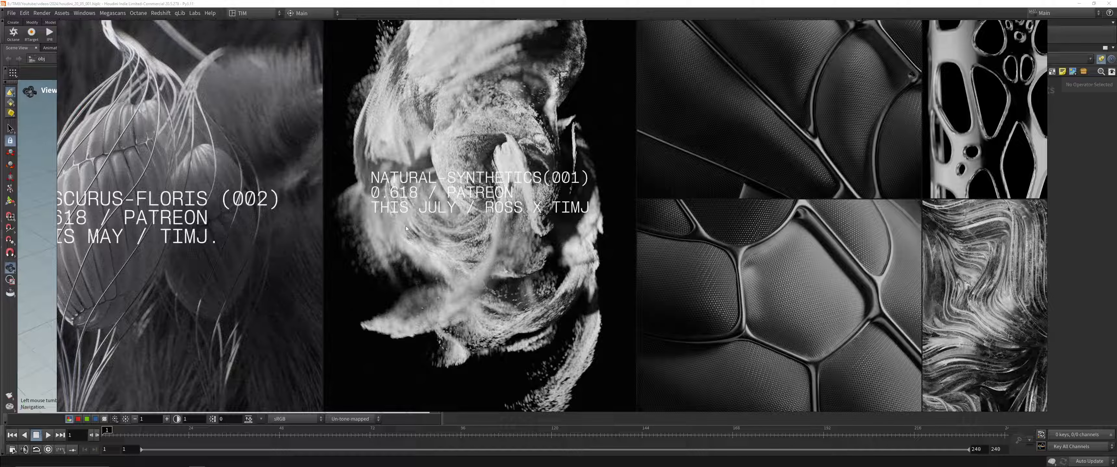
scroll(437, 231, "down", 3)
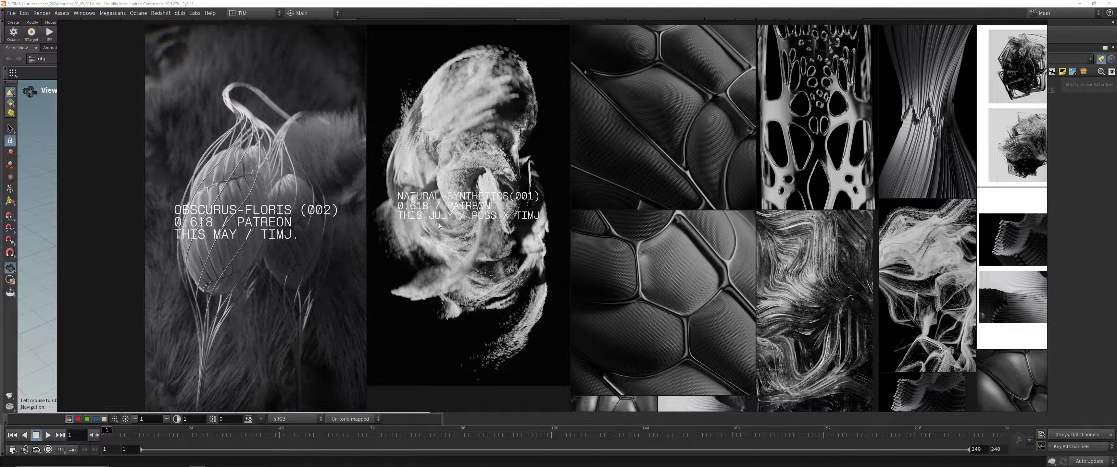
scroll(440, 226, "down", 3)
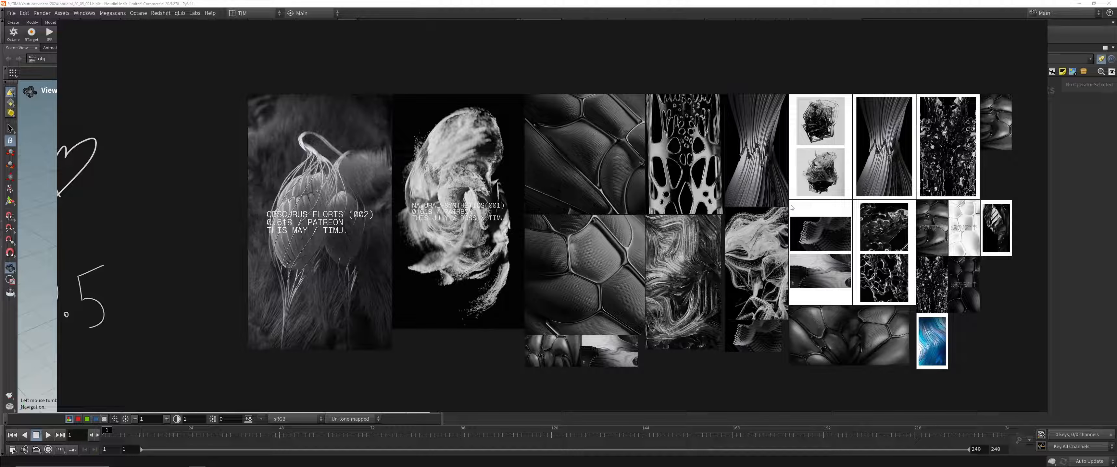
scroll(844, 212, "up", 2)
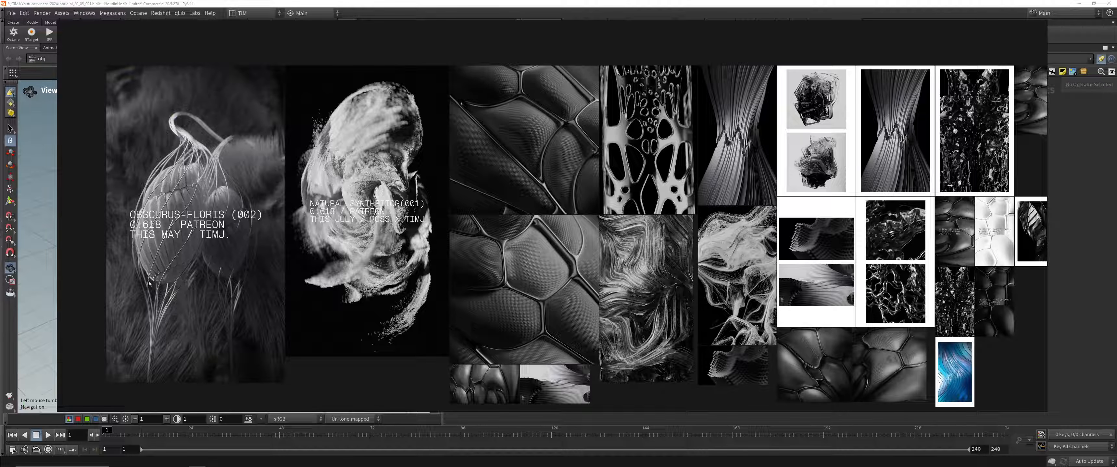
scroll(152, 240, "up", 2)
middle_click_drag(230, 242, 311, 128)
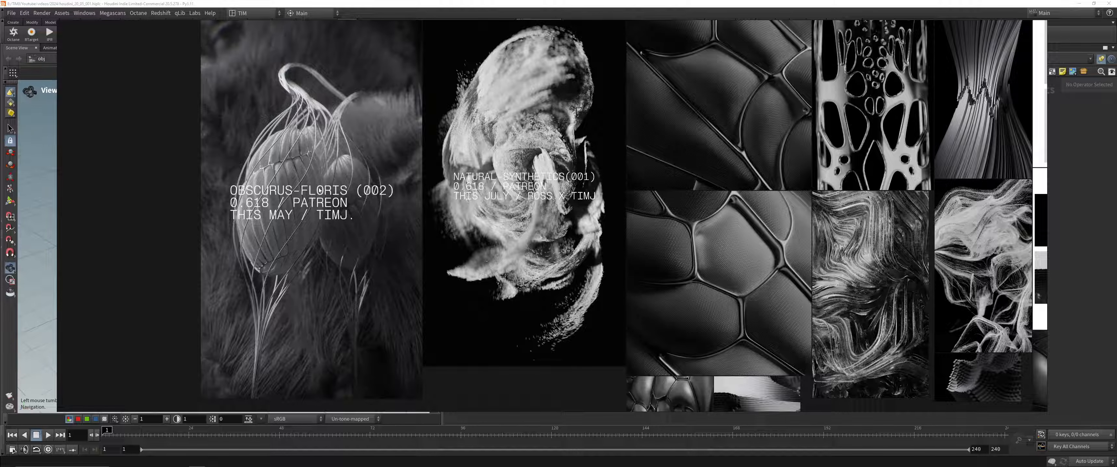
scroll(367, 223, "down", 3)
middle_click_drag(204, 196, 698, 189)
scroll(577, 195, "up", 3)
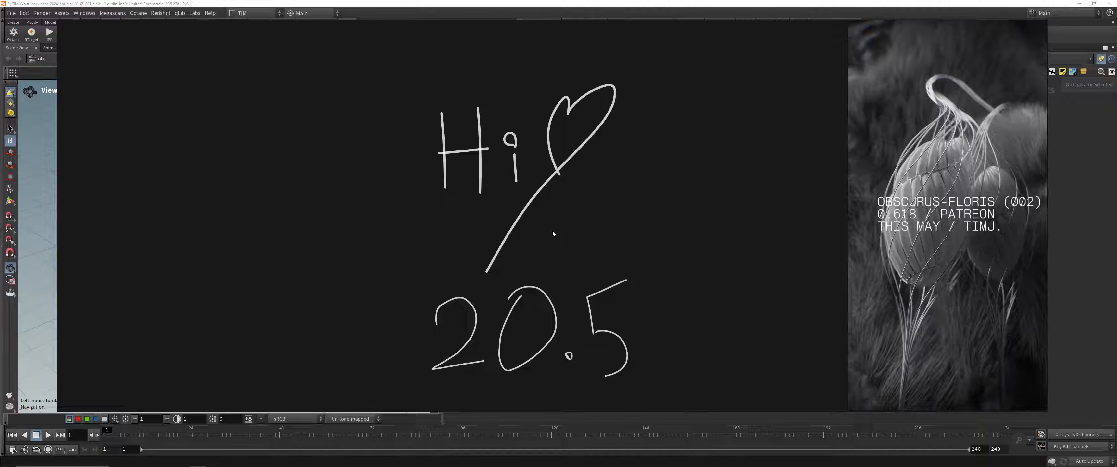
Step: Dismiss the reference board and switch to Houdini with its empty object network
right_click(636, 241)
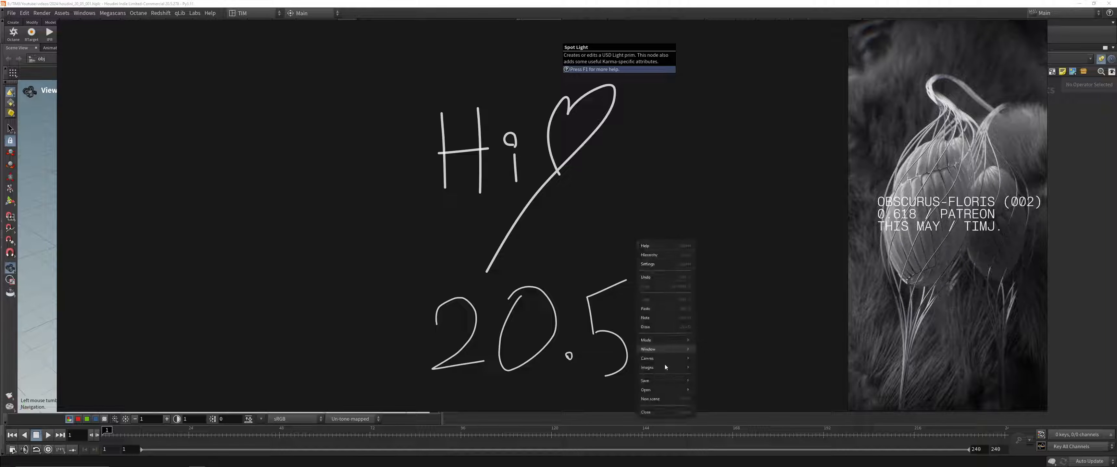
left_click(671, 410)
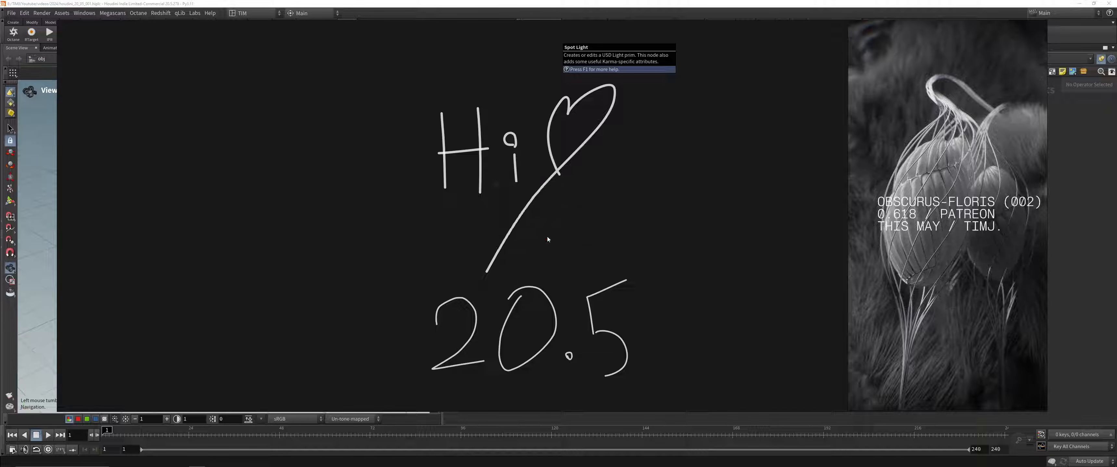
left_click(551, 236)
left_click(853, 76)
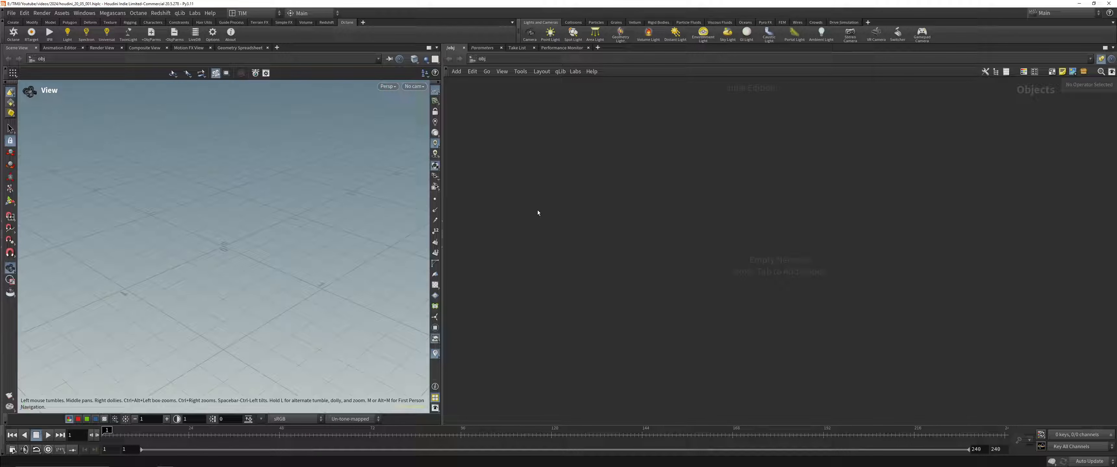
Step: Widen the scene view pane slightly and save the scene file
left_click_drag(442, 234, 491, 236)
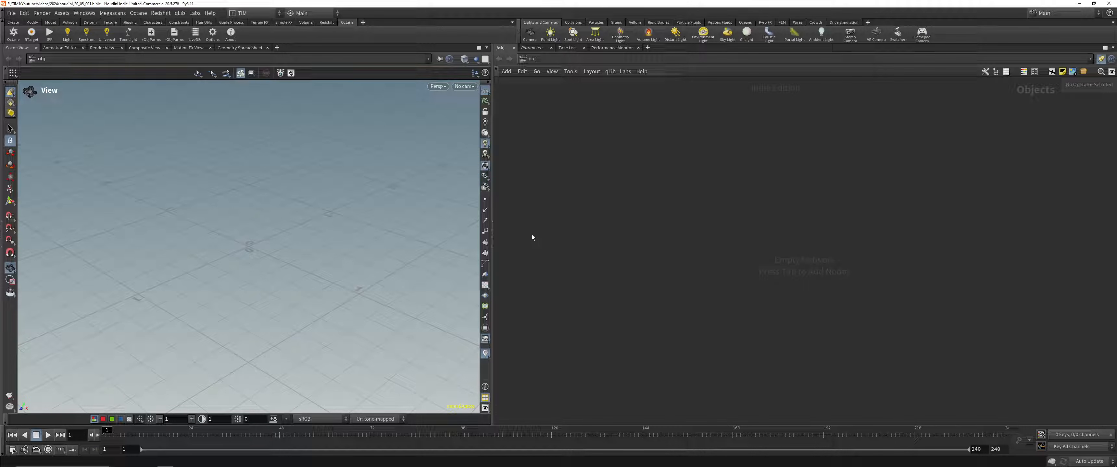
key("ctrl+s")
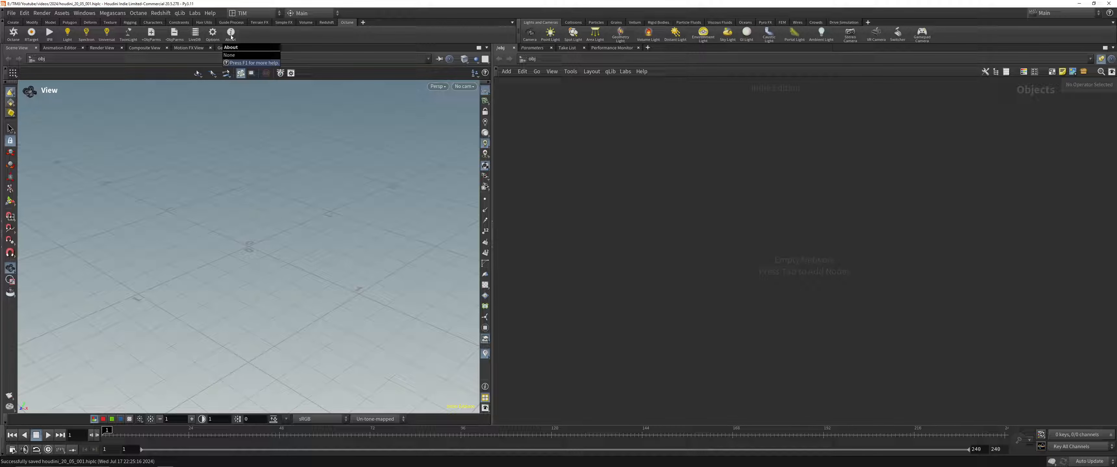
Step: Look at the Redshift shelf tools, return to the Octane shelf, and widen the network editor pane
left_click_drag(491, 235, 480, 235)
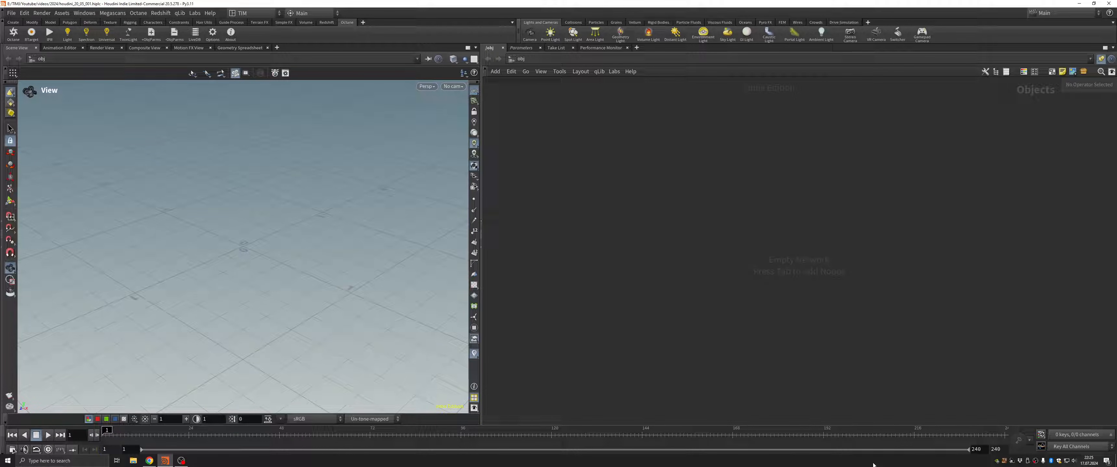
left_click_drag(224, 232, 235, 241)
left_click(330, 22)
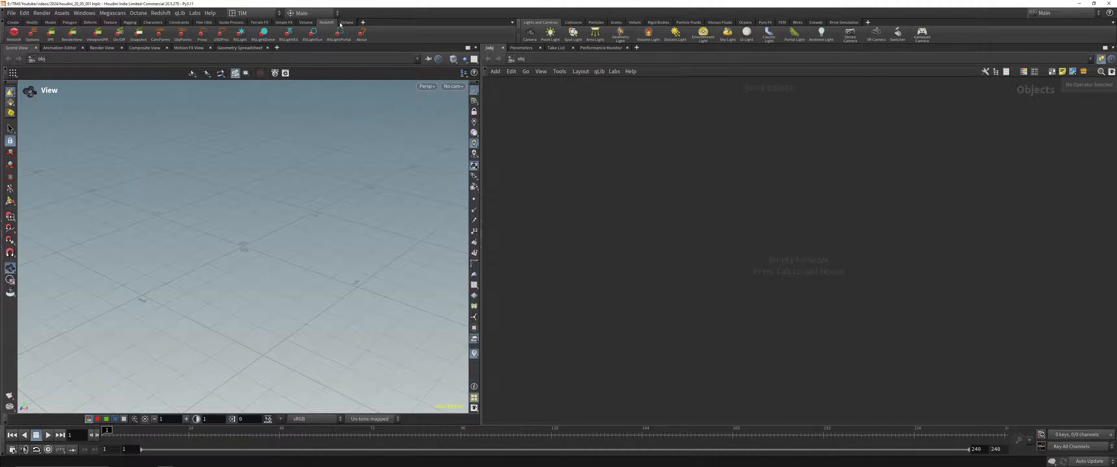
left_click(346, 22)
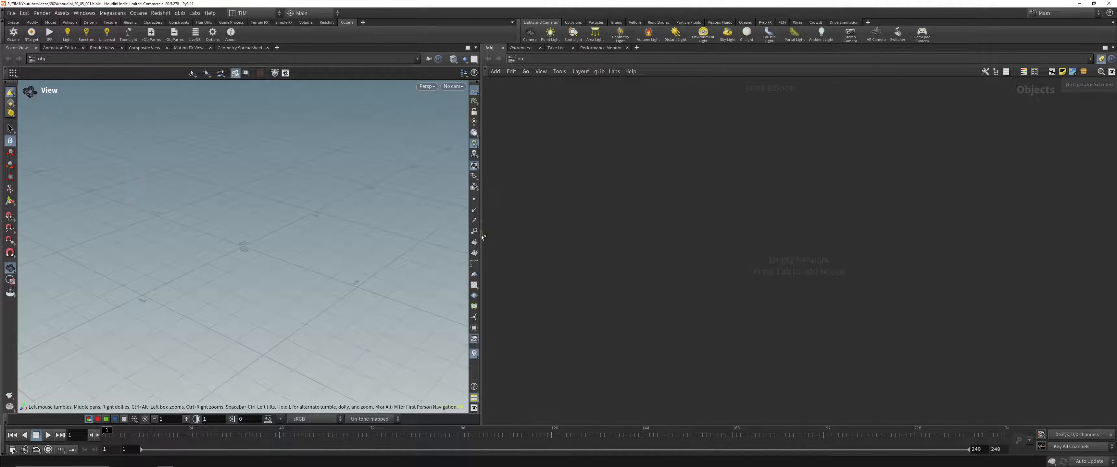
left_click_drag(480, 237, 432, 236)
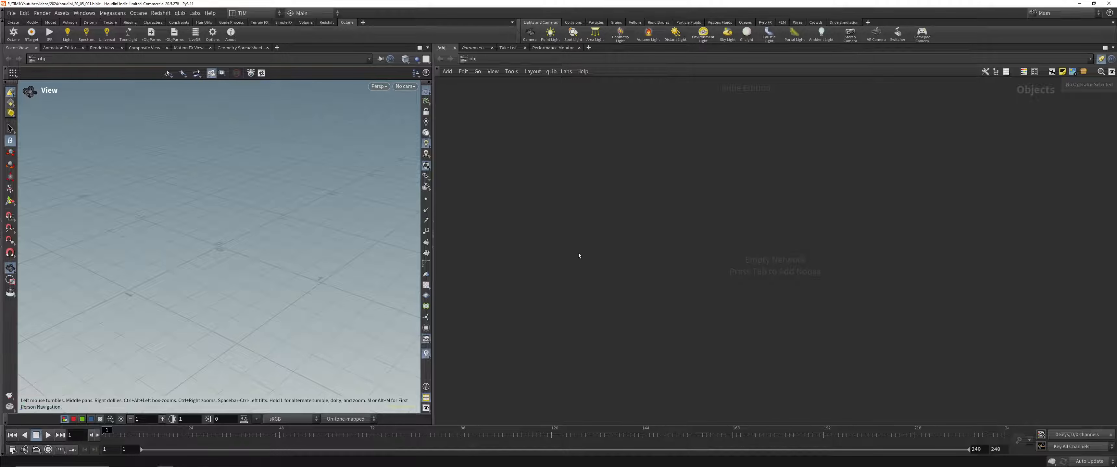
Step: Add a Geometry object to the object network and name it GEO_H20.5
key("Tab")
type("ge")
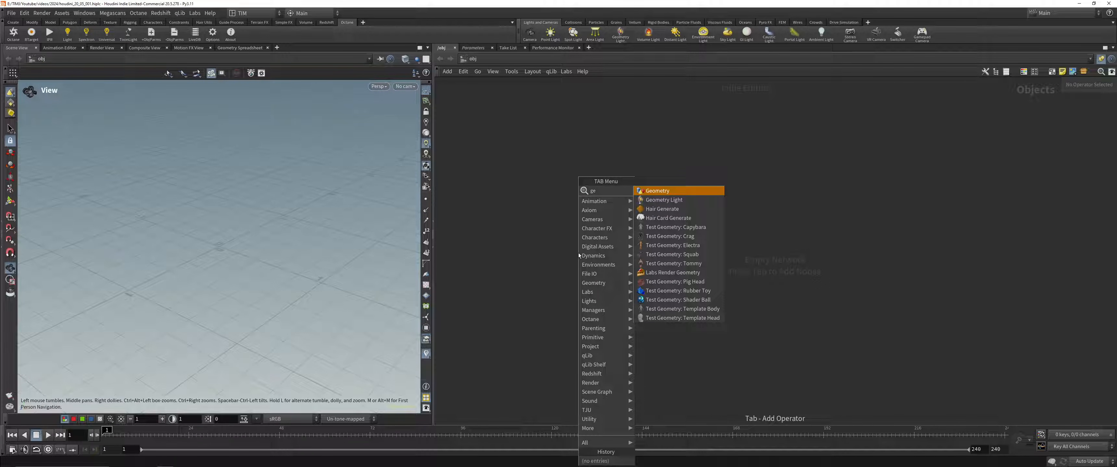
key("Return")
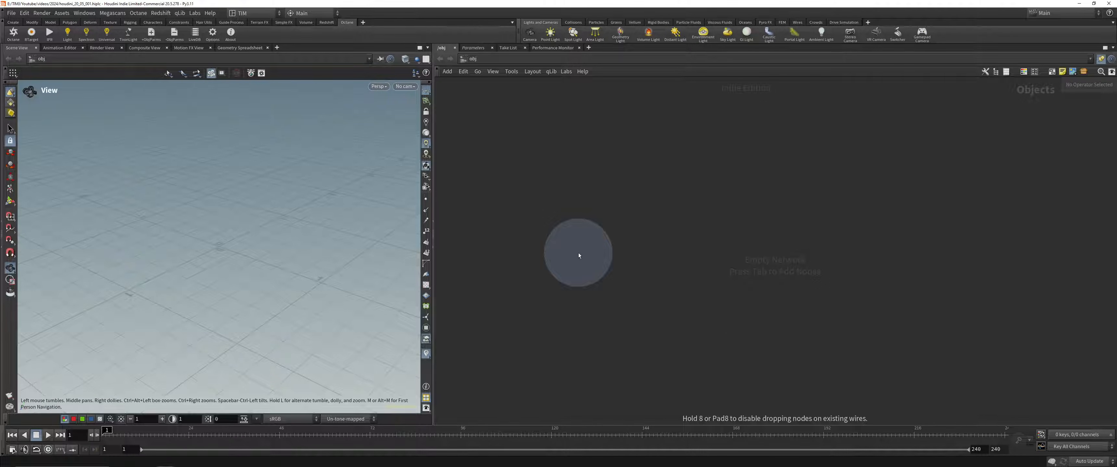
left_click(578, 256)
key("F2")
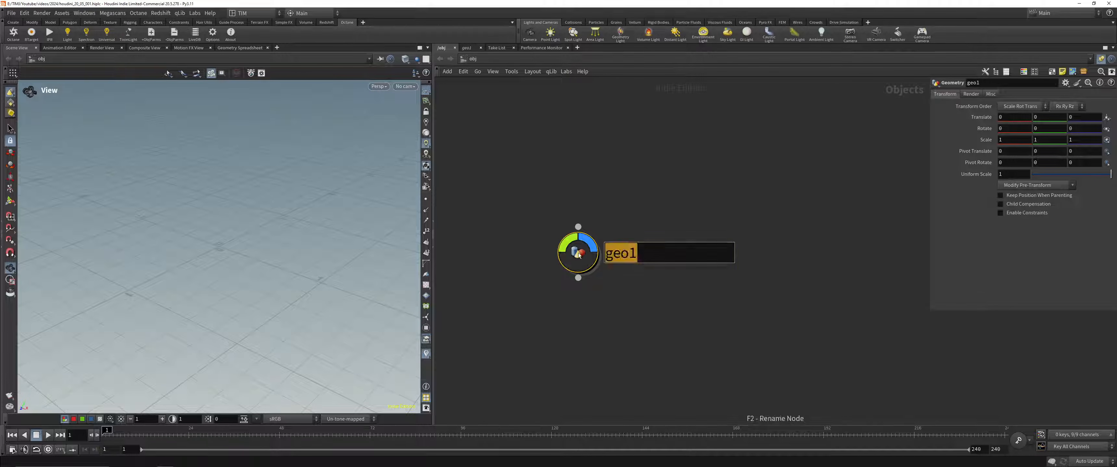
type("GEO_H20")
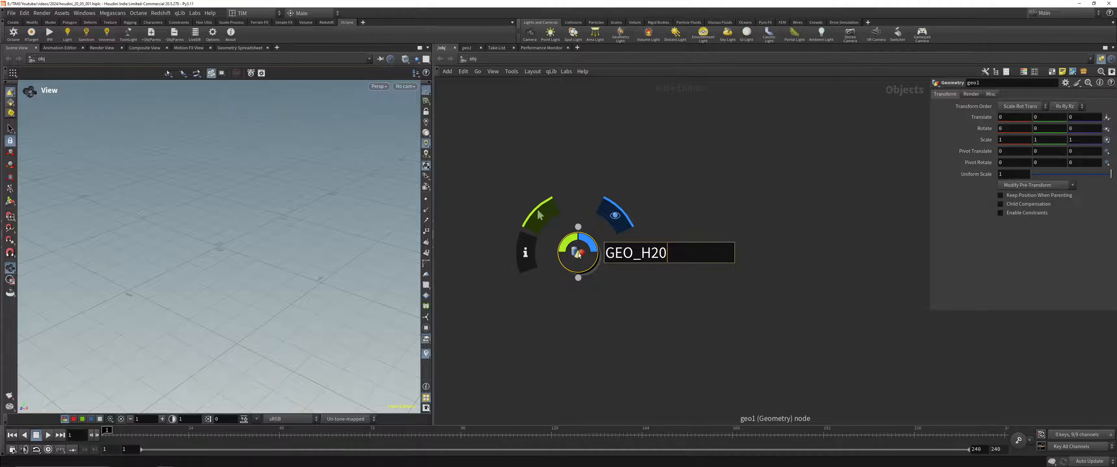
type(".5")
key("Return")
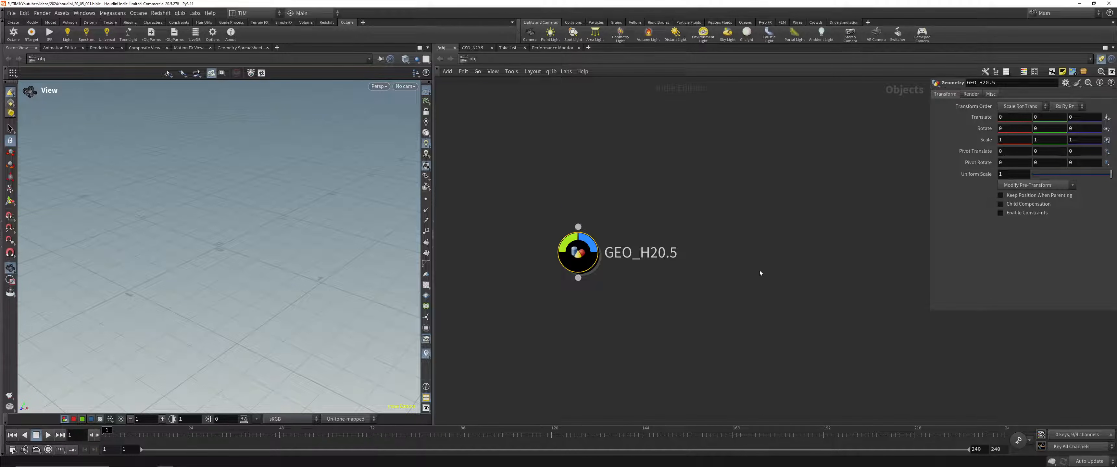
Step: Rename the geometry object as GEO_RND_H20.5
double_click(641, 258)
type("RND_")
key("Return")
type("_")
key("Right")
key("Right")
key("Right")
key("Right")
key("BackSpace")
key("Return")
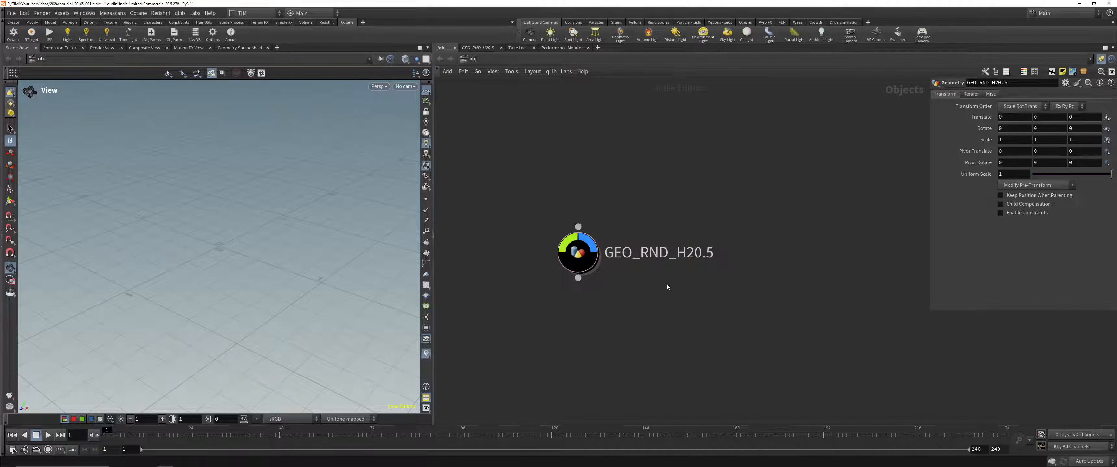
Step: Go inside the GEO_RND_H20.5 object and save the scene file
double_click(585, 254)
key("ctrl+s")
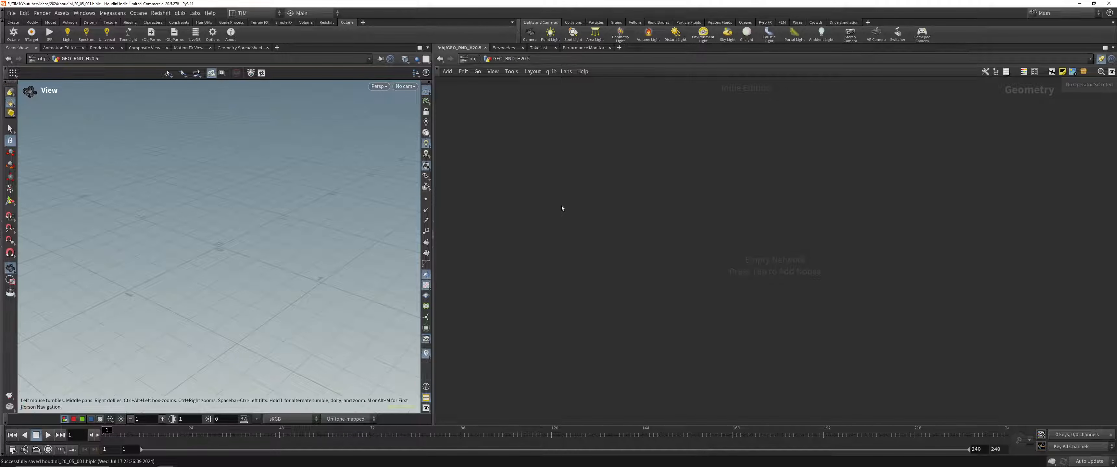
Step: Add a Test Geometry: Pig Head node to the empty network and set its difficulty to Hard
key("Tab")
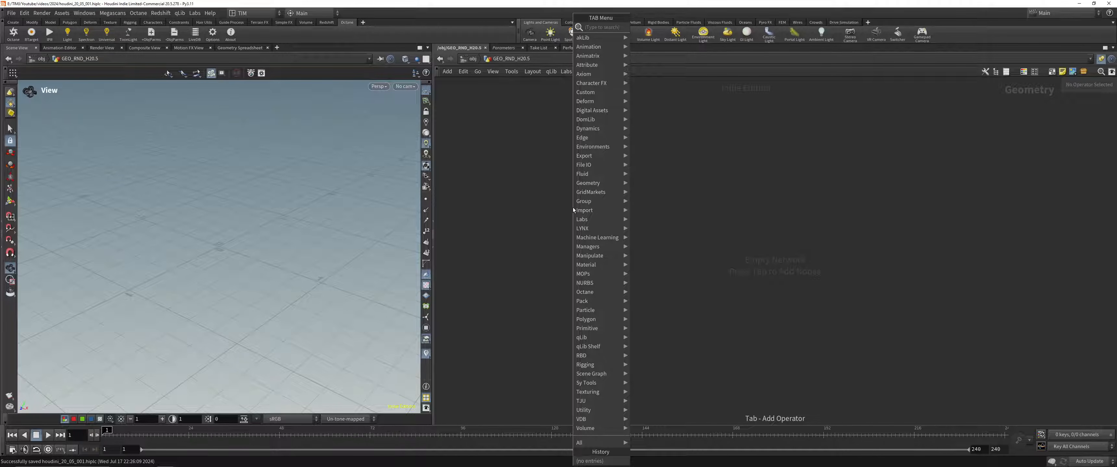
type("pig")
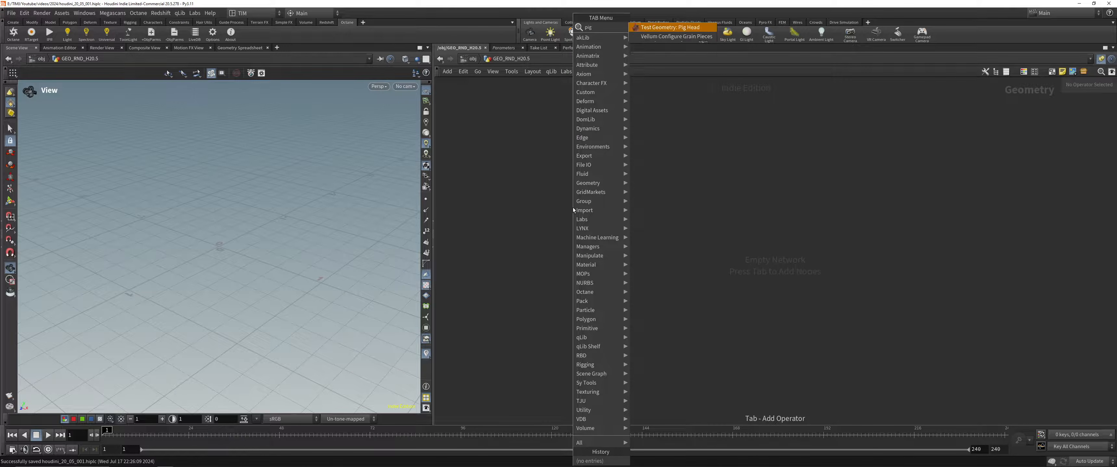
key("Return")
left_click(572, 208)
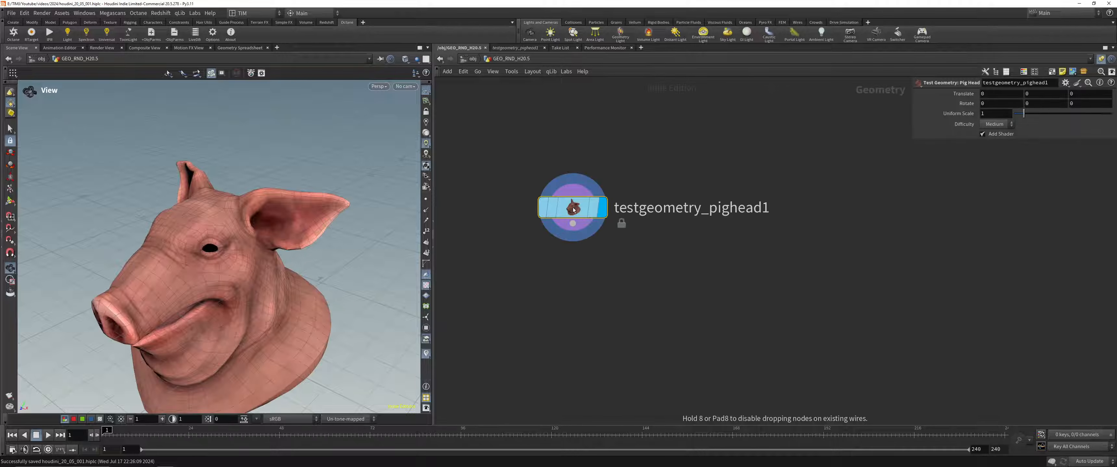
key("g")
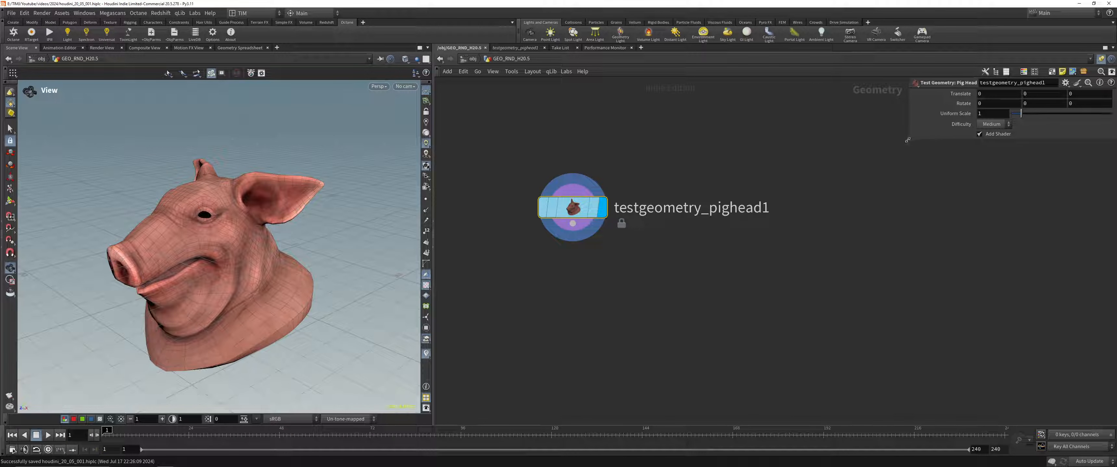
left_click_drag(913, 136, 865, 136)
left_click(963, 125)
left_click(941, 151)
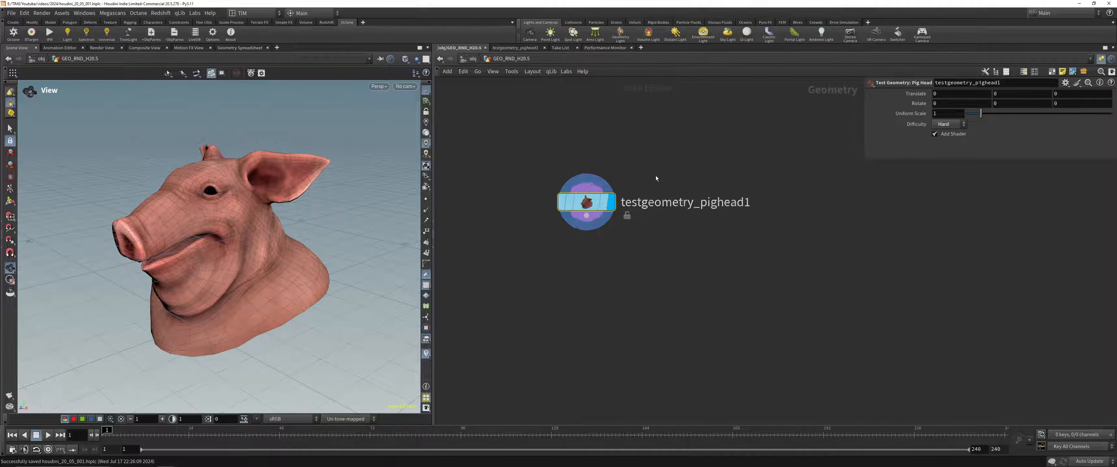
key("Tab")
type("tet")
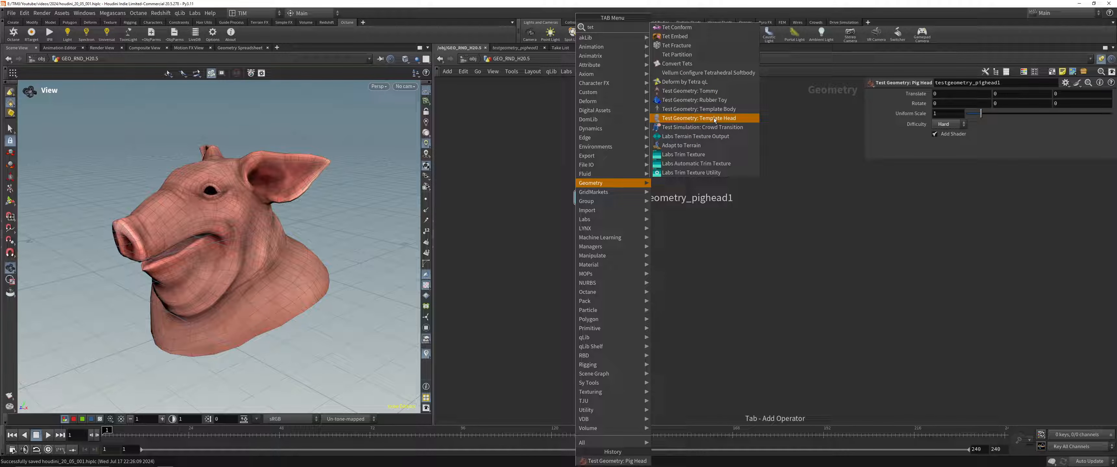
key("Escape")
Step: Add a Test Geometry: Squab node below the pig head and display it in the viewport
key("Tab")
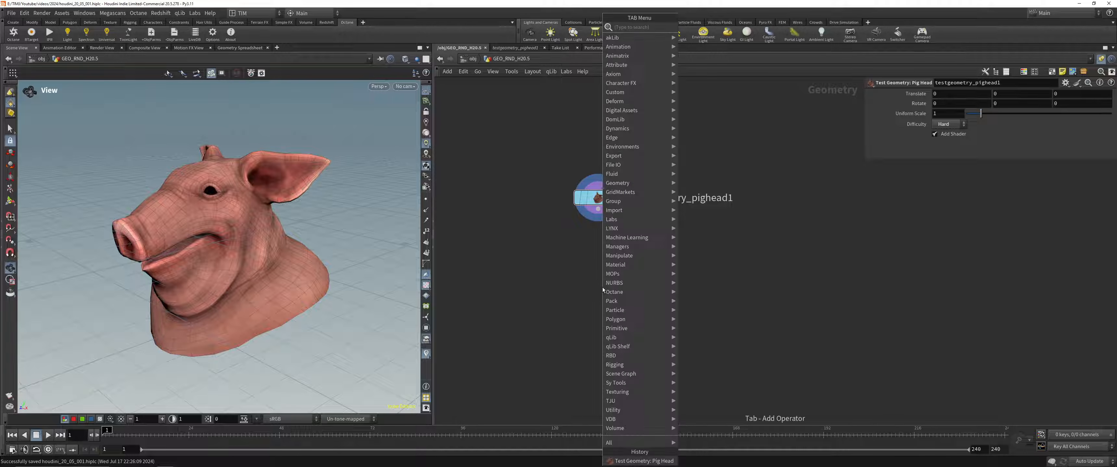
type("cop")
left_click(715, 29)
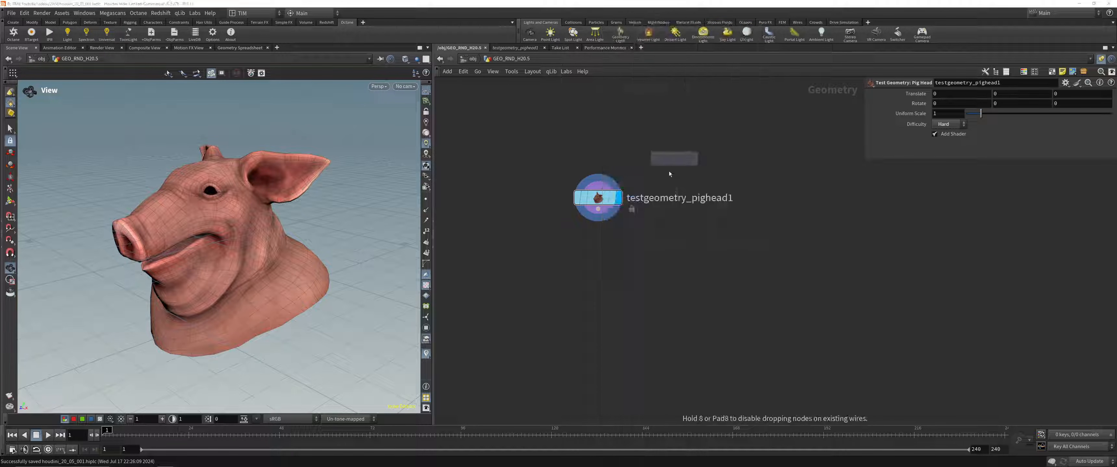
left_click(576, 267)
left_click(618, 271)
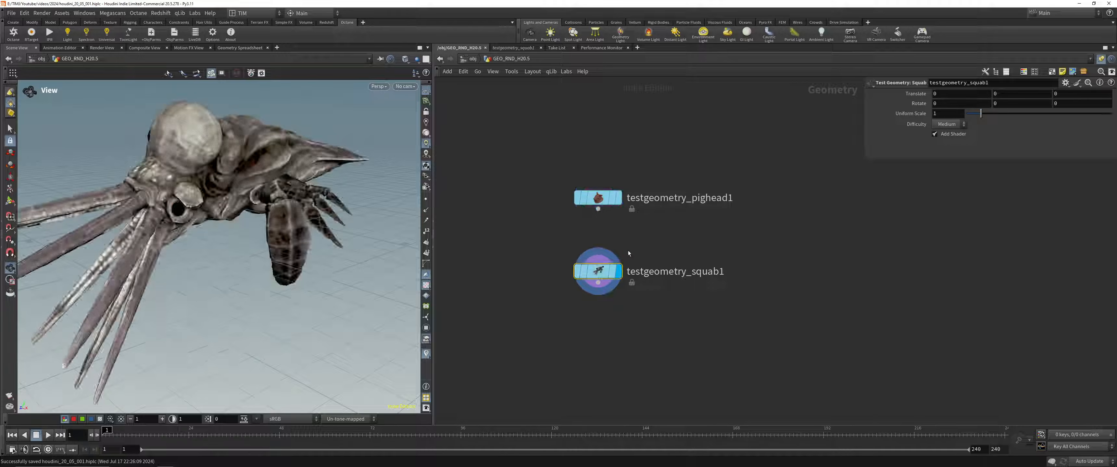
Step: Frame the squab, inspect its wireframe, and set its difficulty to Hard
key("space+g")
mouse_move(288, 199)
left_mouse_down()
mouse_move(280, 152)
mouse_move(205, 220)
mouse_move(228, 212)
left_mouse_up()
key("shift+w")
key("shift+w")
key("shift+w")
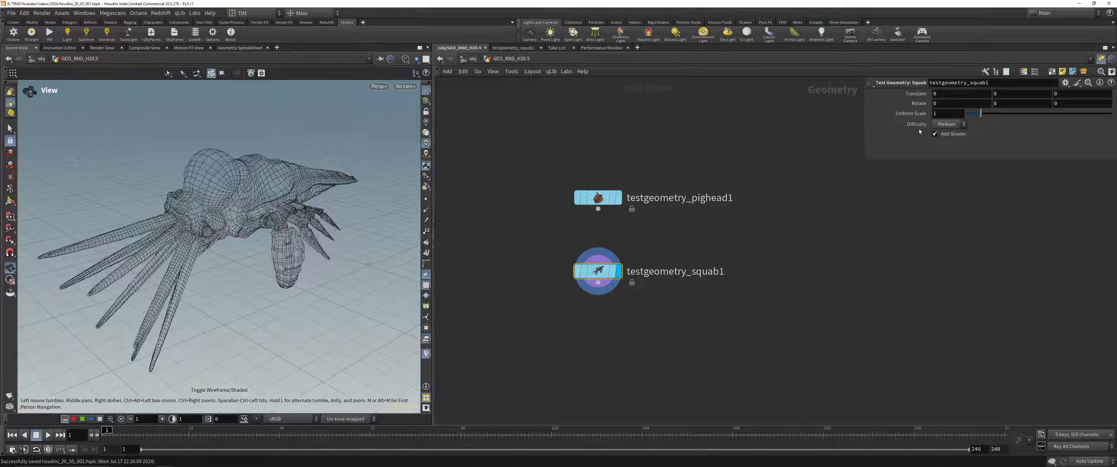
left_click(947, 124)
left_click(945, 152)
key("shift+w")
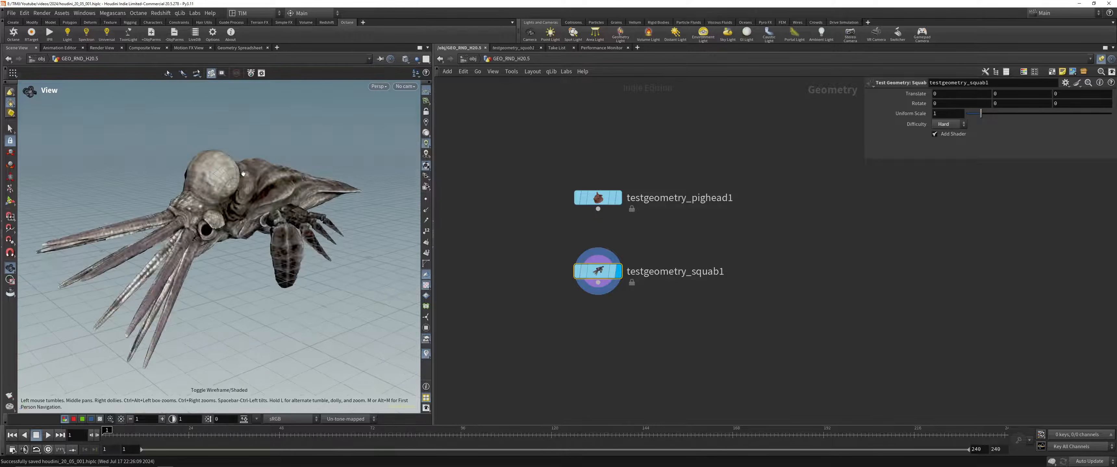
Step: Disable Add Shader on both the squab and the pig head test geometry nodes
middle_click_drag(499, 292, 498, 262)
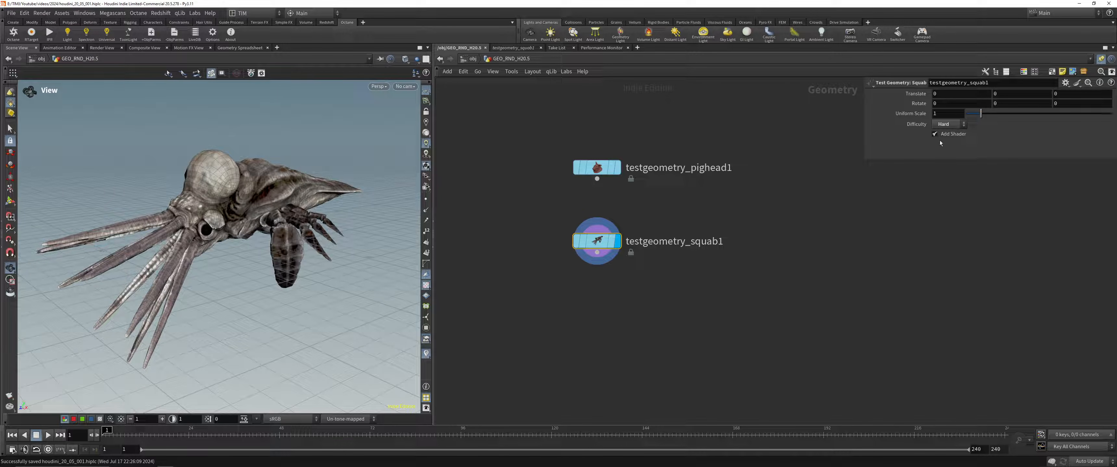
left_click(956, 137)
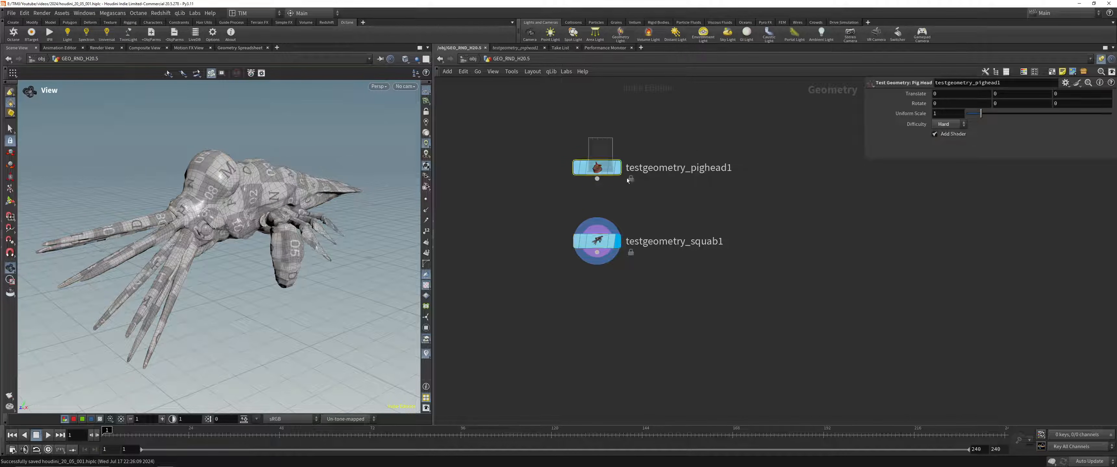
left_click(618, 167)
left_click(939, 135)
left_click(617, 241)
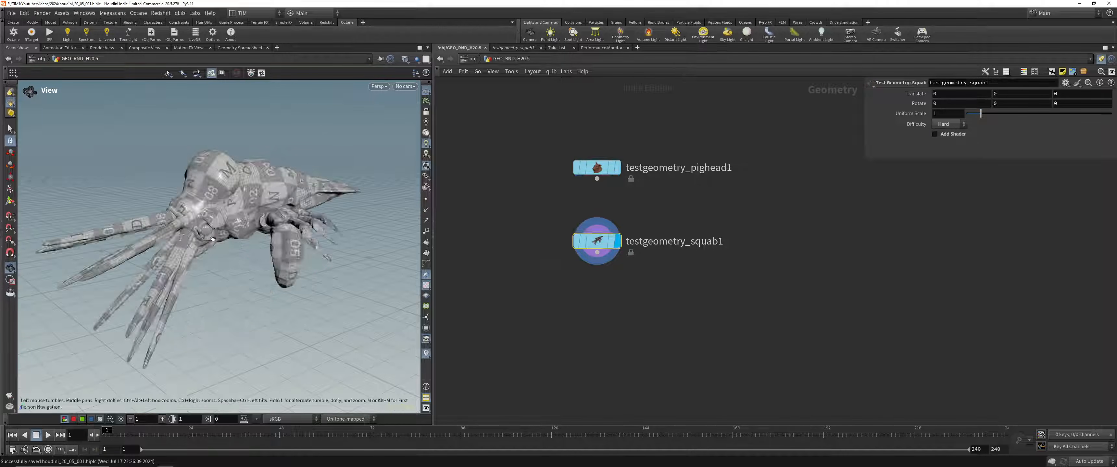
Step: Turn off the UV grid texture on the squab in the viewport and set the view transform to ACES 1.0 SDR - Low Contrast
left_click(425, 285)
left_click_drag(282, 217, 269, 227)
middle_click_drag(269, 228, 287, 234)
left_click(343, 419)
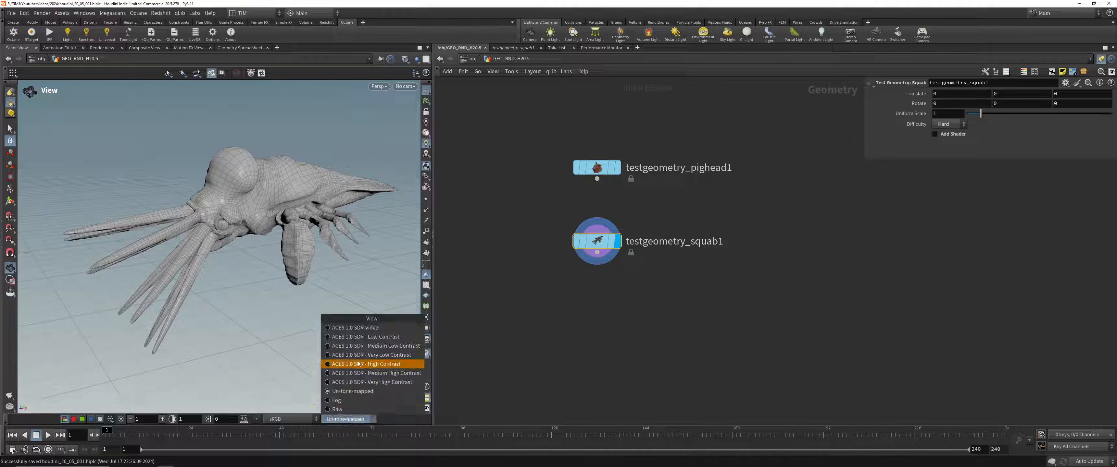
left_click(347, 337)
left_click_drag(260, 217, 241, 206)
middle_click_drag(241, 206, 228, 205)
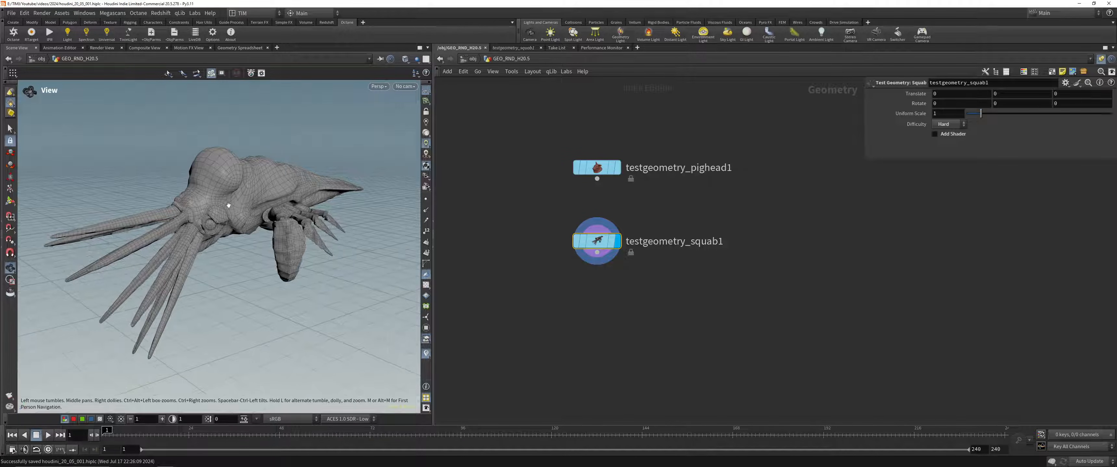
Step: Add a Quad Remesh (Beta) node below the squab node
key("Tab")
type("quad")
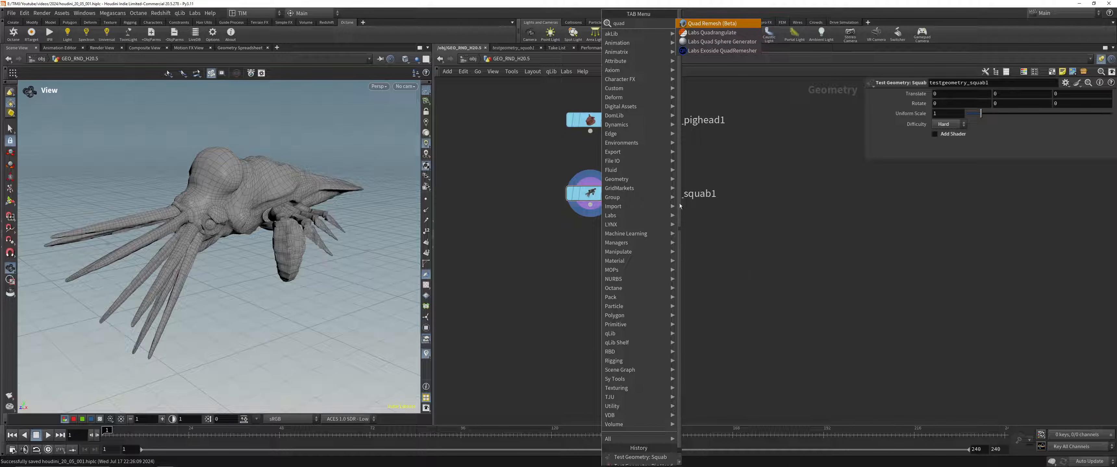
left_click(703, 24)
left_click(600, 304)
Step: Add a VDB from Polygons node, feed the squab geometry into its first input, and display its result
key("Tab")
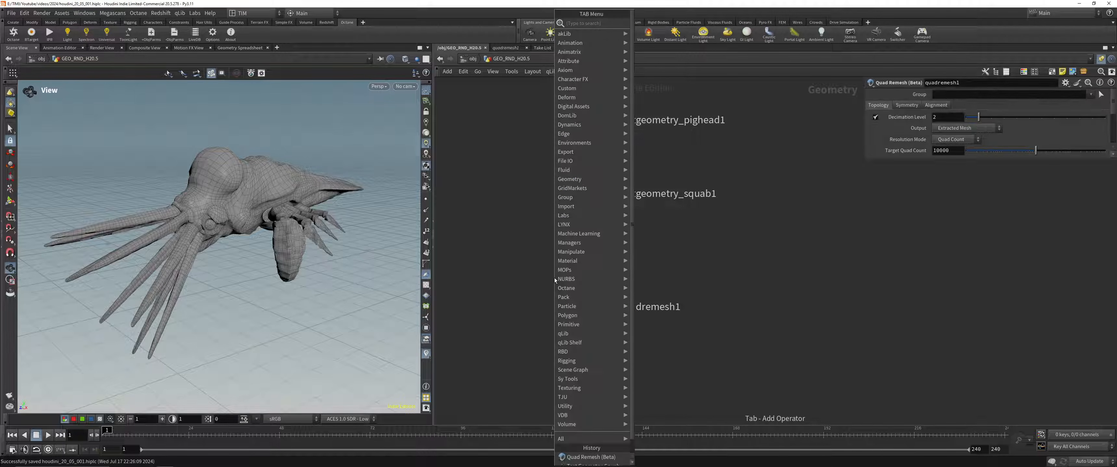
type("vdf")
type("rom")
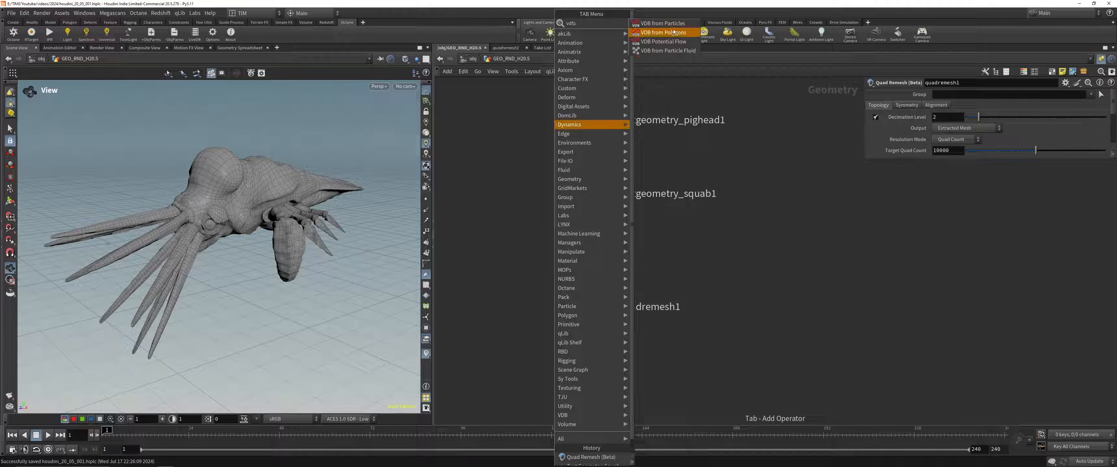
left_click(659, 33)
left_click(645, 248)
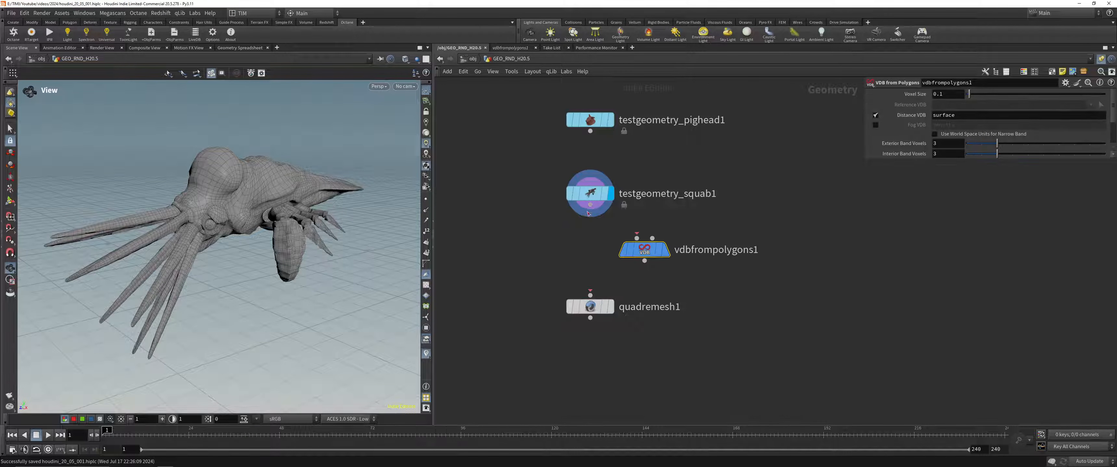
left_click_drag(590, 206, 636, 238)
left_click(672, 277)
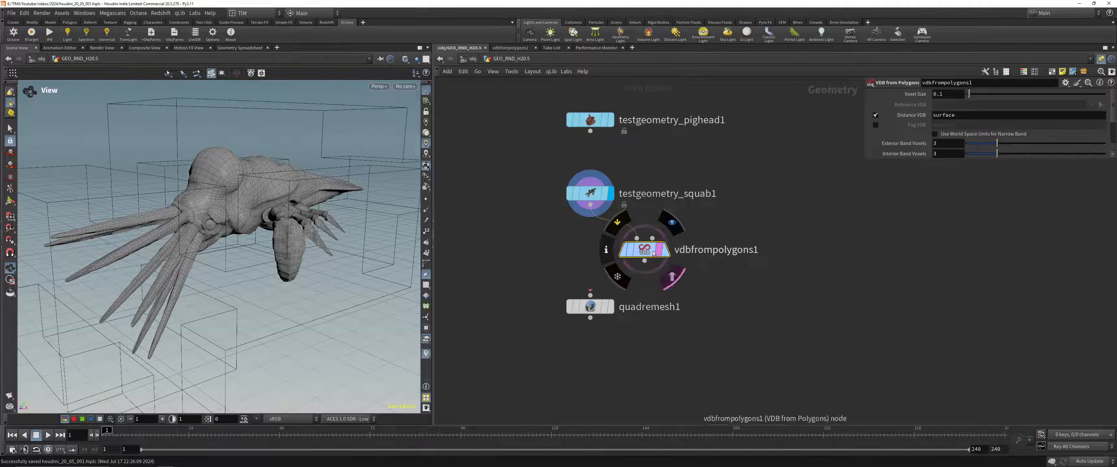
left_click(669, 255)
Step: Set the voxel size of the VDB from Polygons node to 0.01
left_click(950, 95)
key("ctrl+a")
type("0.01")
key("Return")
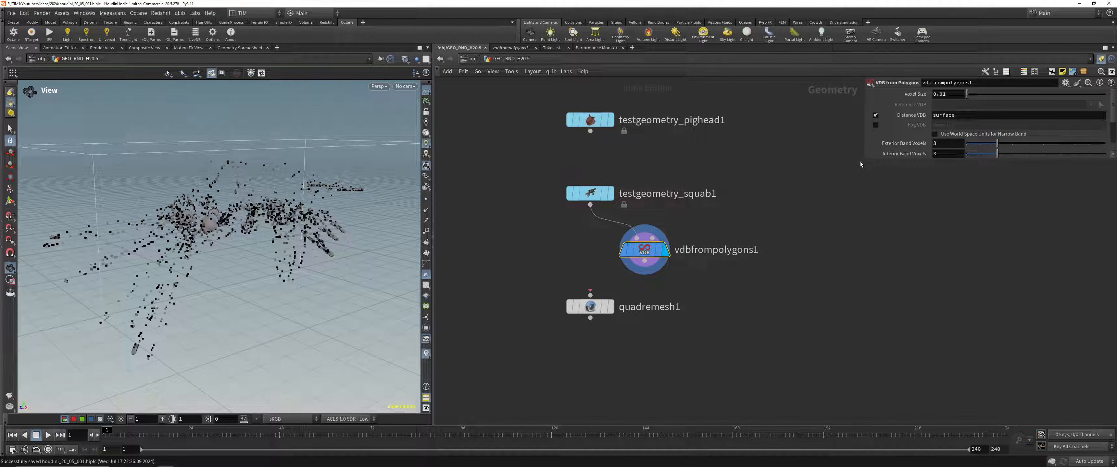
Step: Set the squab test geometry's difficulty to Medium and inspect the VDB surface with the VDB from Polygons node selected
left_click(590, 194)
left_click(912, 134)
left_click(925, 124)
left_click(923, 141)
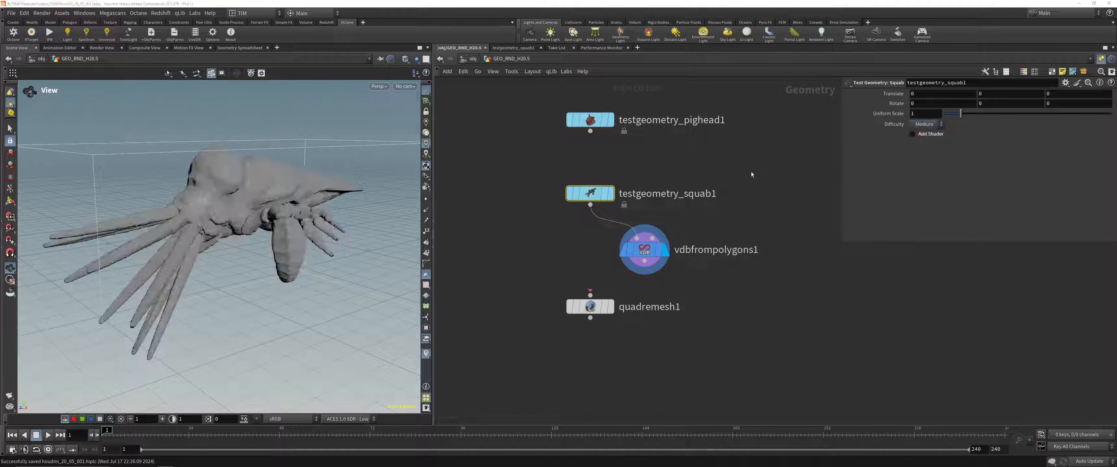
left_click(635, 250)
left_click_drag(260, 178, 243, 191)
right_click_drag(243, 190, 234, 198)
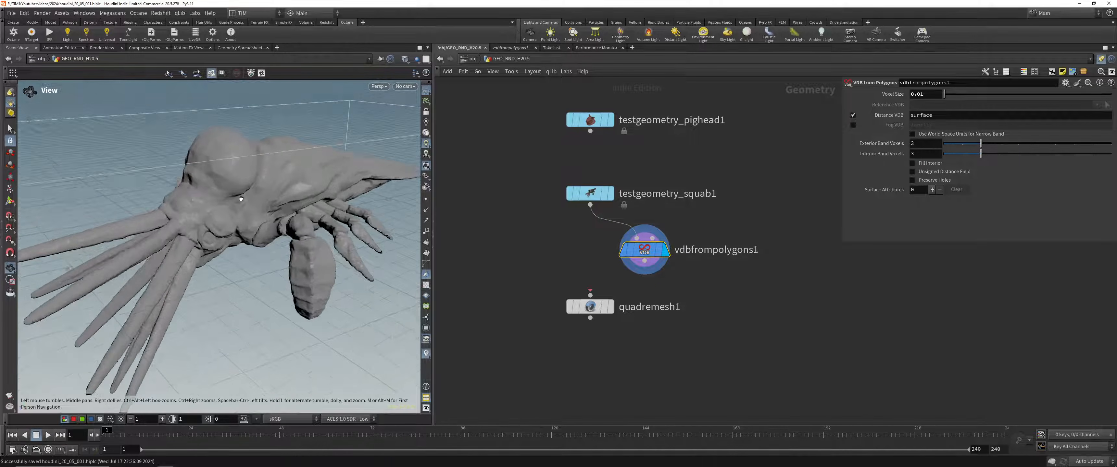
Step: Add a Convert VDB node connected to the output of the VDB from Polygons node
left_click(644, 261)
left_click(710, 313)
type("cpn")
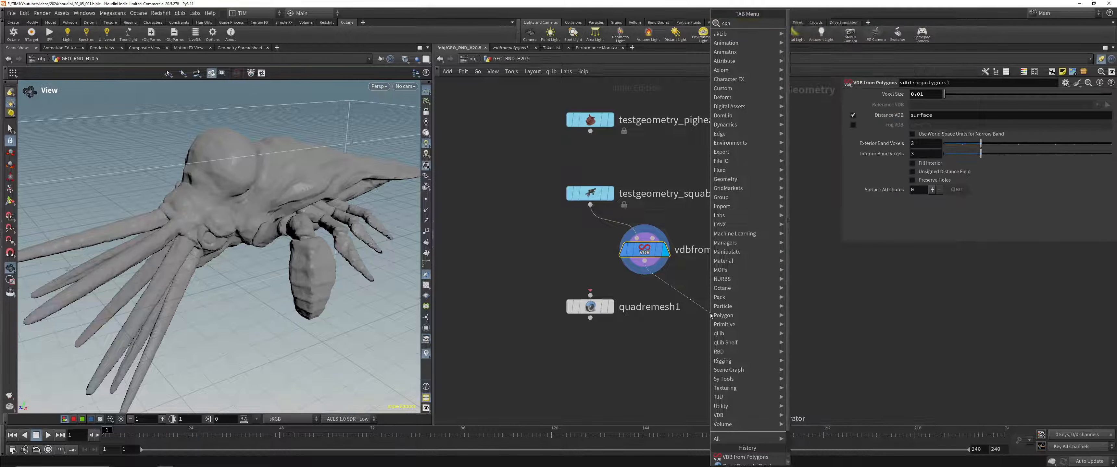
key("BackSpace")
key("BackSpace")
type("onver")
key("Down")
key("Down")
key("Down")
key("Down")
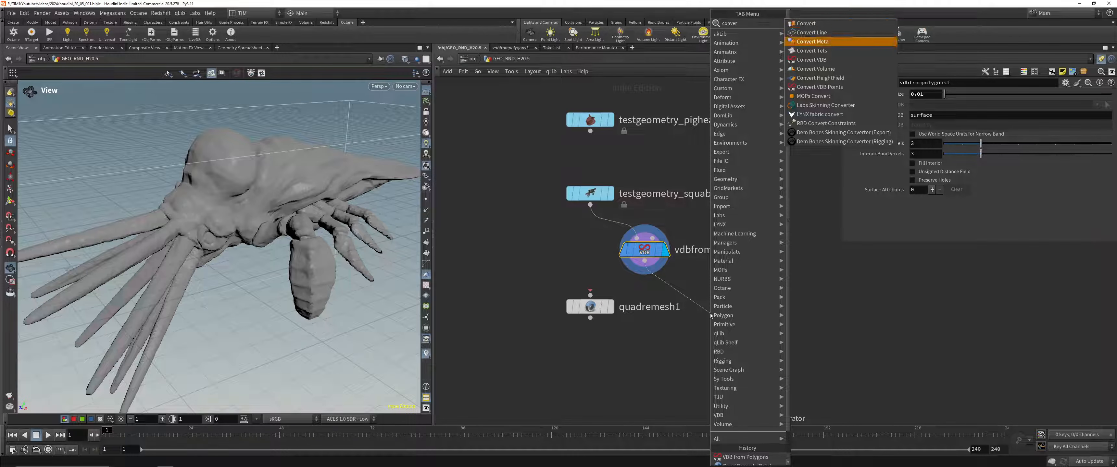
key("Return")
left_click(710, 313)
Step: Set the Convert VDB node to convert to Polygons and inspect the resulting mesh
left_click(916, 106)
left_click(923, 133)
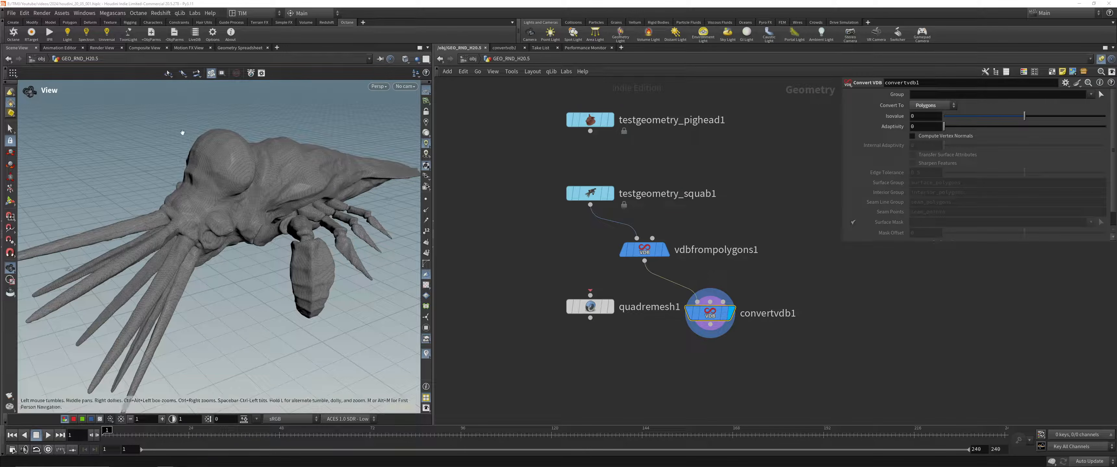
left_click_drag(261, 176, 237, 217)
Step: Lay out the VDB from Polygons and Convert VDB nodes and change the network wiring style to Rounded
left_click_drag(773, 387, 646, 229)
key("l")
key("shift+s")
Step: Move the Quad Remesh node below the chain, connect Convert VDB to it, and display the remeshed squab
left_click(707, 341)
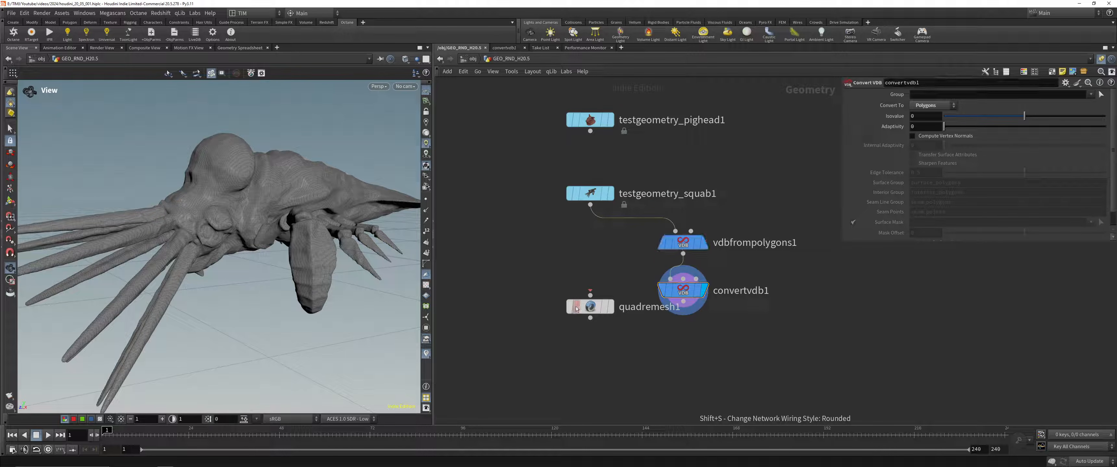
left_click_drag(577, 307, 576, 354)
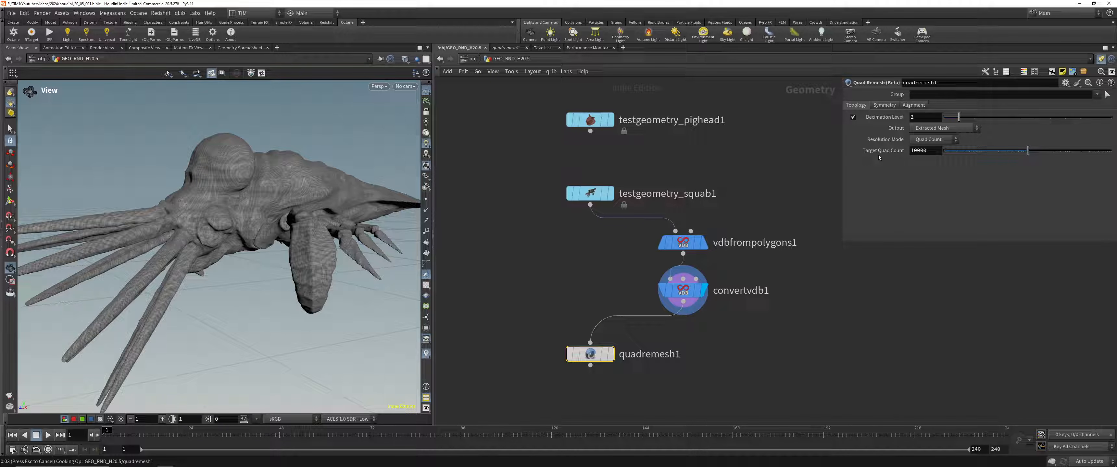
left_click_drag(270, 190, 287, 226)
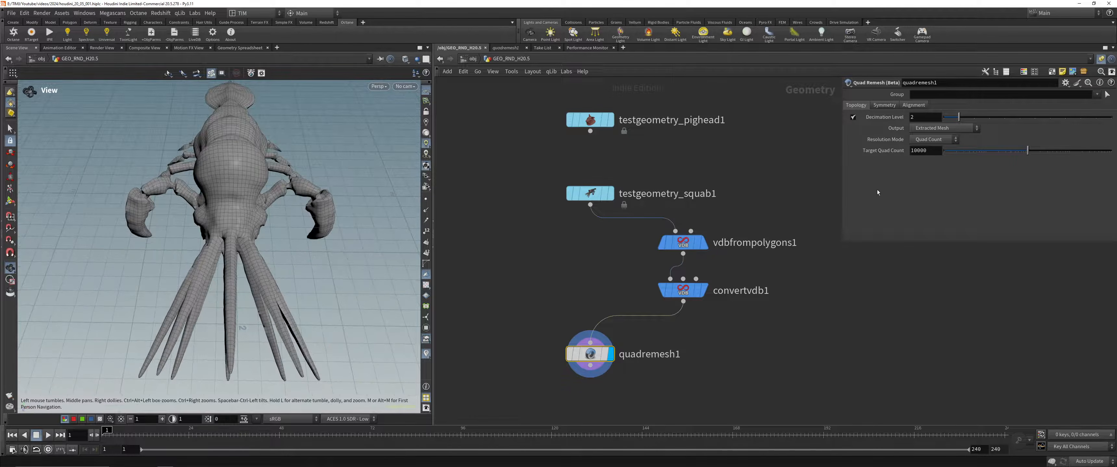
Step: Review the Quad Remesh resolution modes and try the Global Parameterization output before restoring Extracted Mesh
left_click(938, 140)
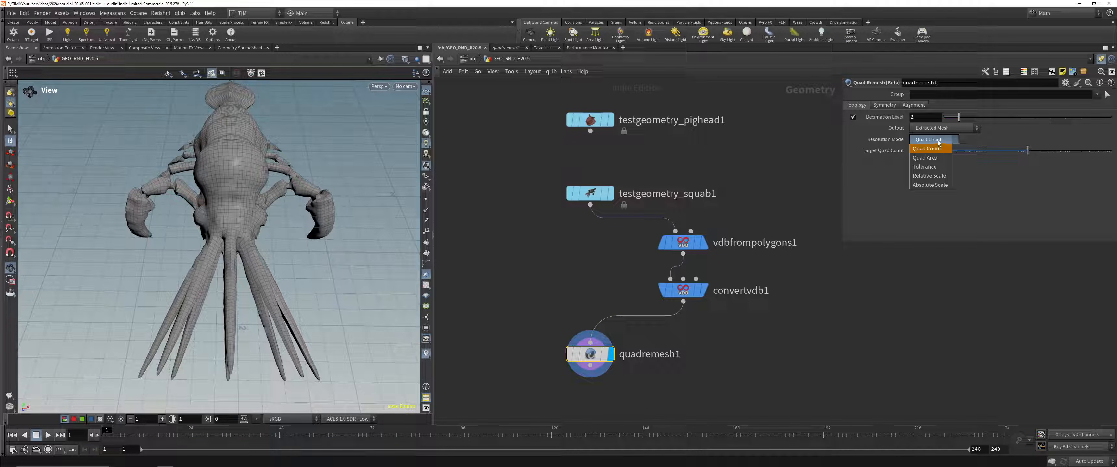
left_click(937, 142)
left_click(938, 129)
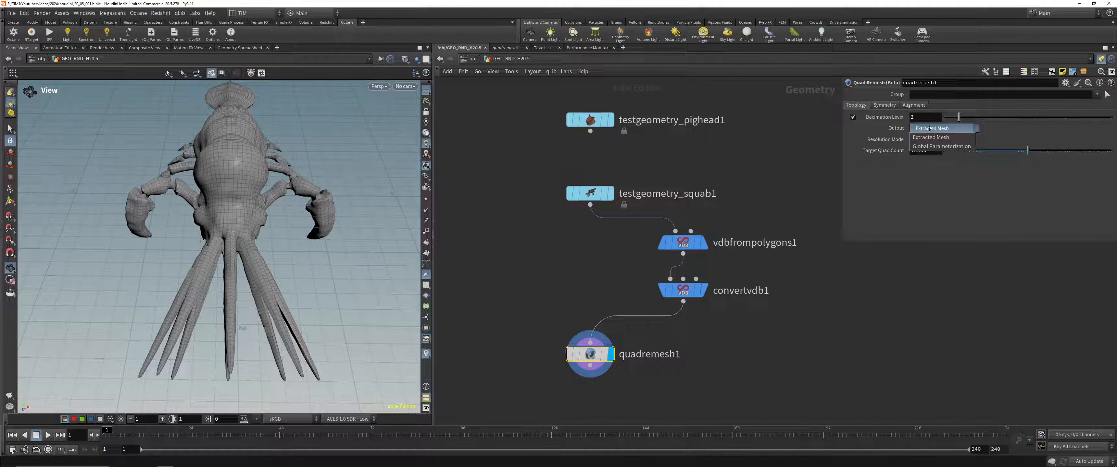
left_click(931, 146)
left_click(931, 130)
left_click(927, 131)
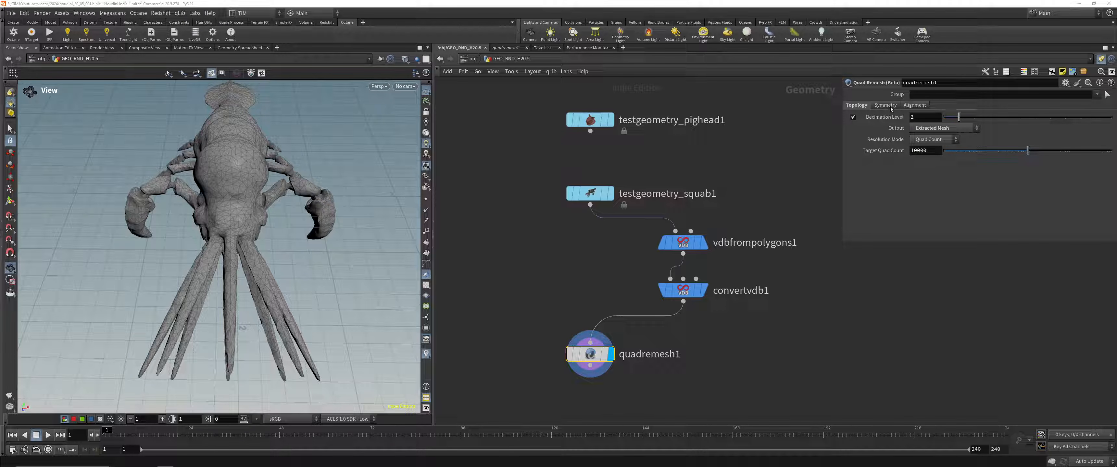
Step: Try Y-axis symmetry on the Quad Remesh node and inspect the remeshed squab from another angle
scroll(268, 242, "up", 4)
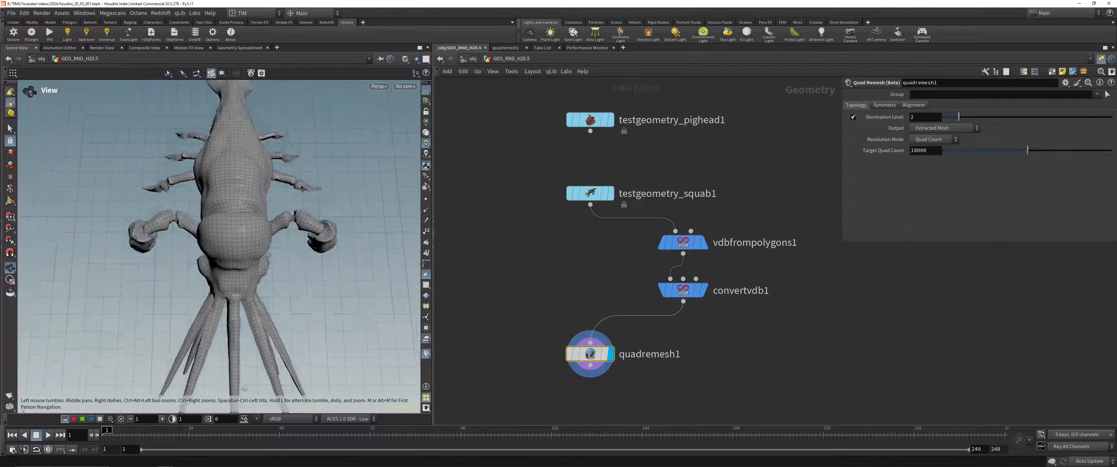
left_click(884, 105)
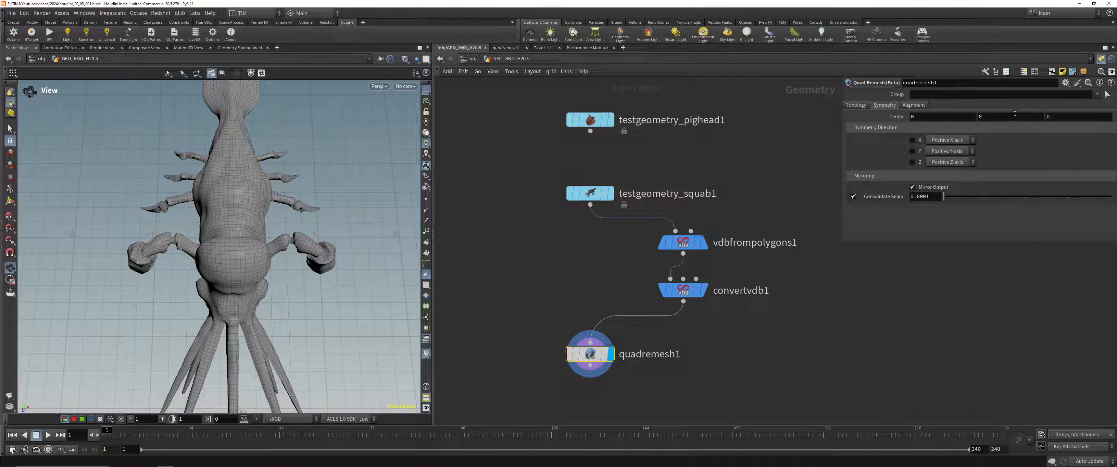
left_click(911, 154)
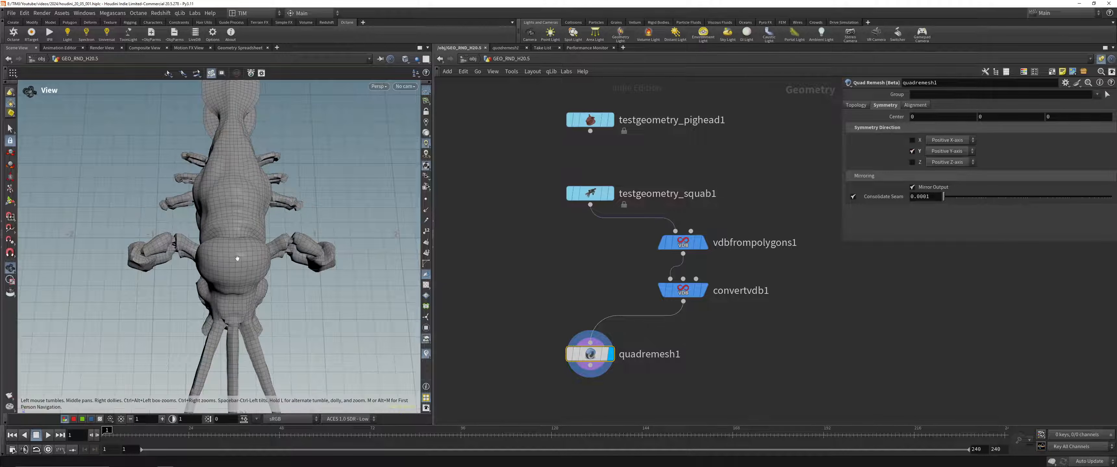
left_click_drag(237, 259, 335, 196)
Step: Try X-axis symmetry instead of Y, inspect the squab's quad flow, and turn symmetry off again
left_click(913, 151)
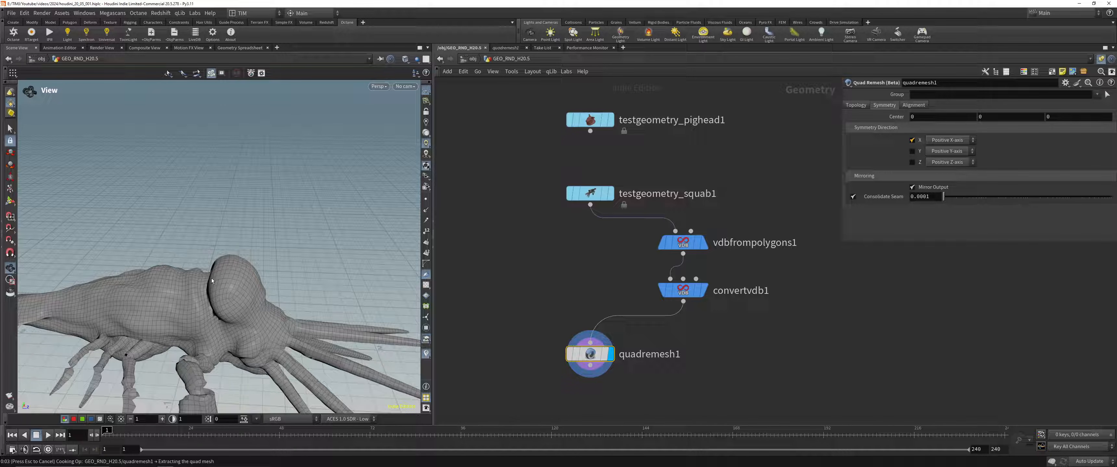
left_click_drag(212, 281, 231, 322)
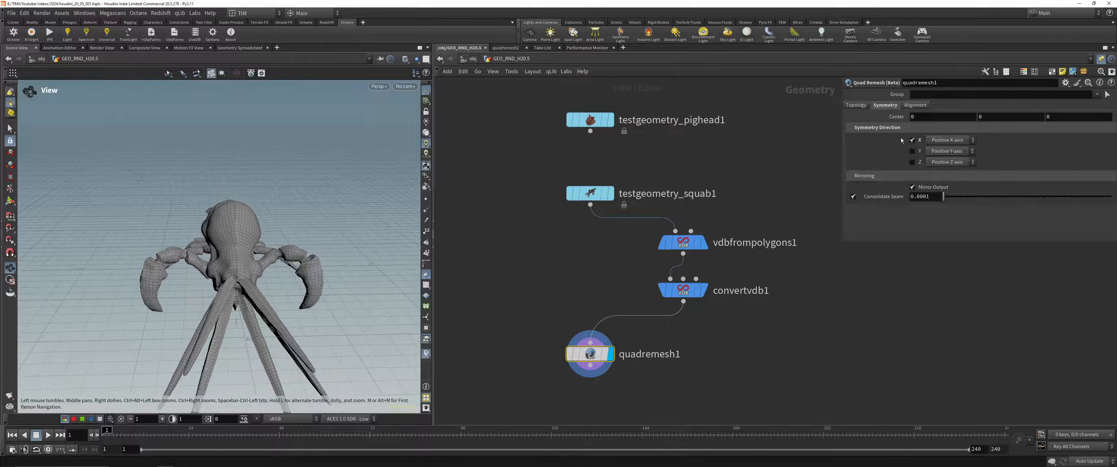
left_click_drag(261, 199, 278, 232)
scroll(278, 232, "up", 3)
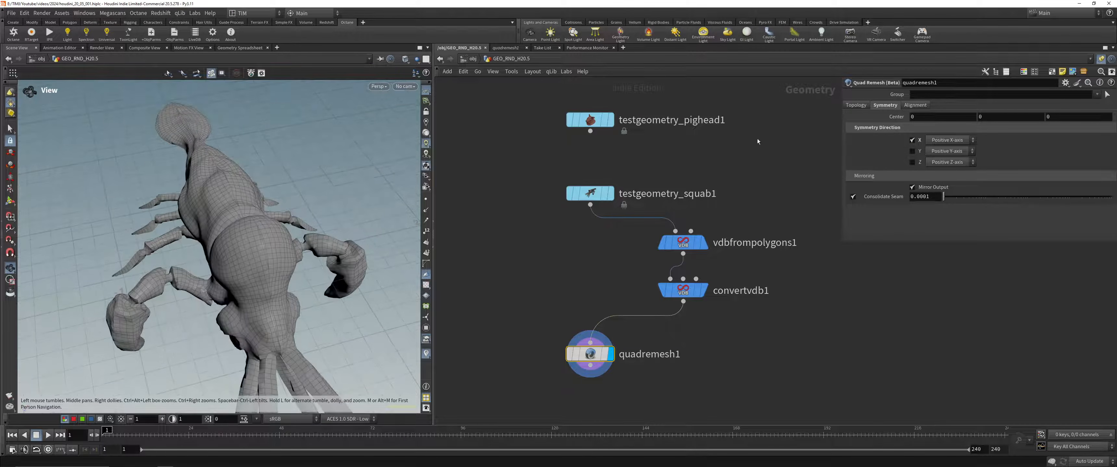
left_click(912, 140)
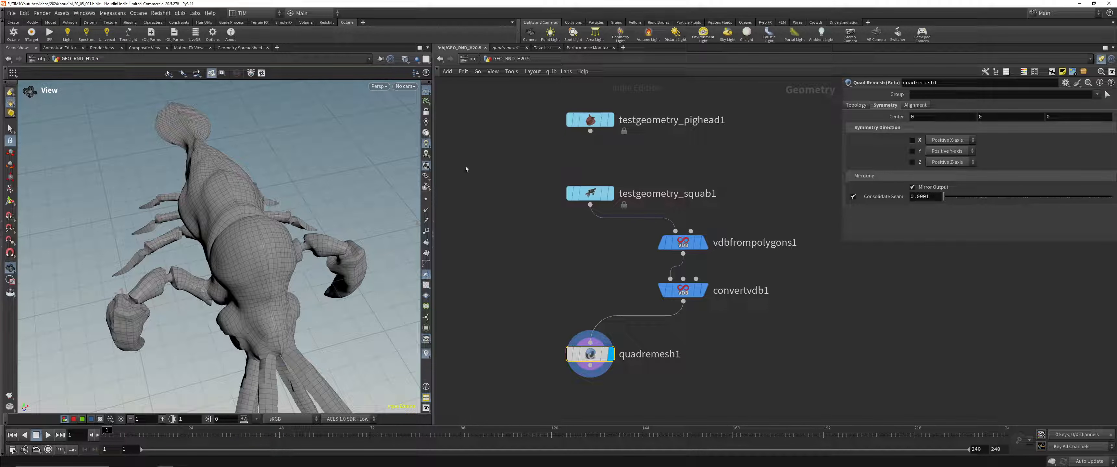
Step: Review the Quad Remesh alignment settings and read the node's help page on its inner workings, limitations and visualization toolbar
left_click(913, 109)
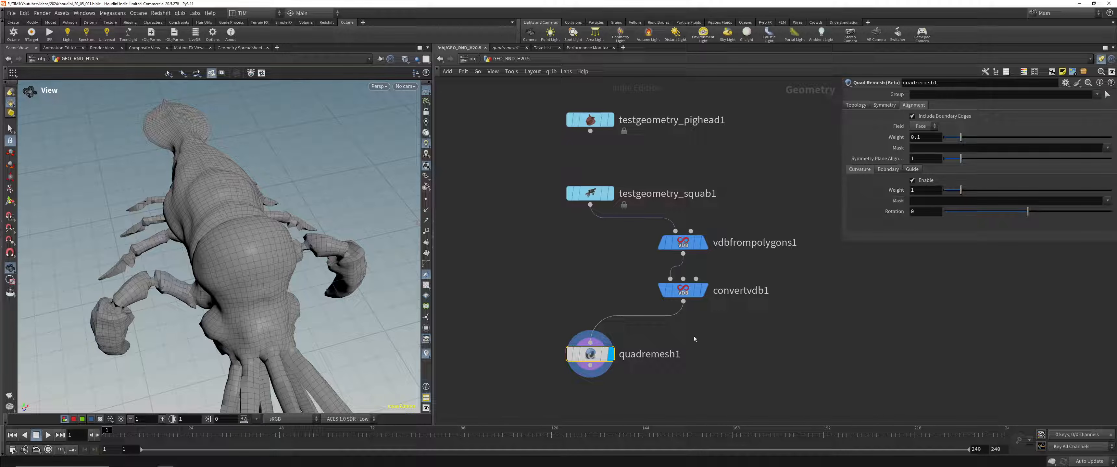
left_click(1111, 82)
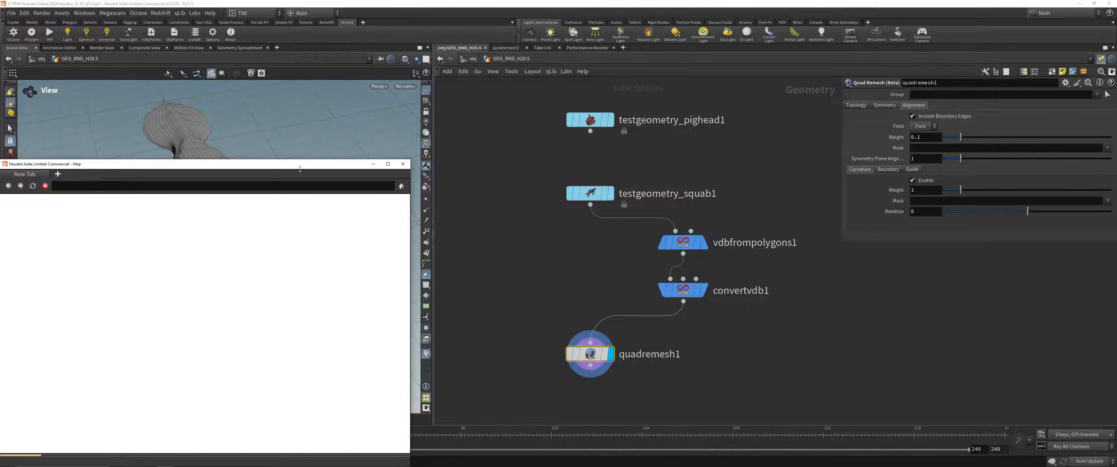
left_click_drag(304, 164, 470, 65)
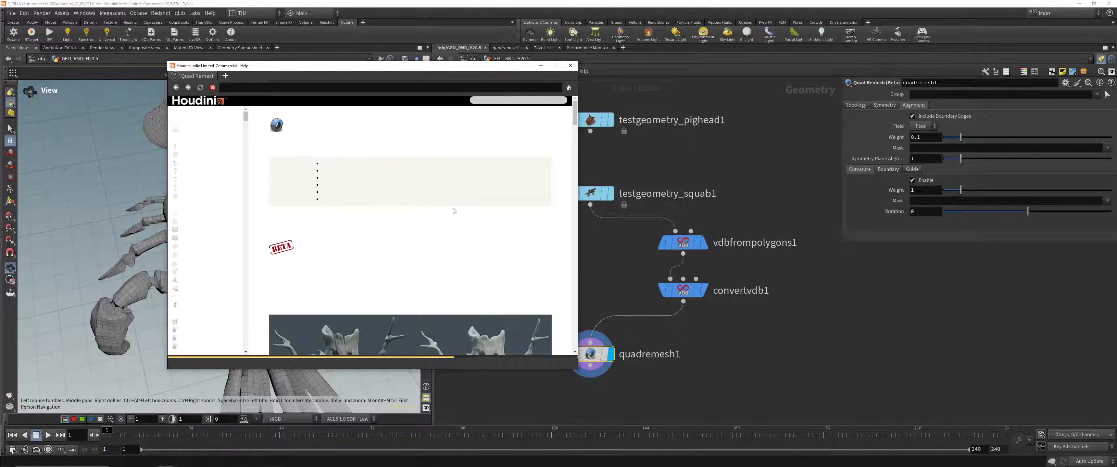
scroll(460, 239, "down", 15)
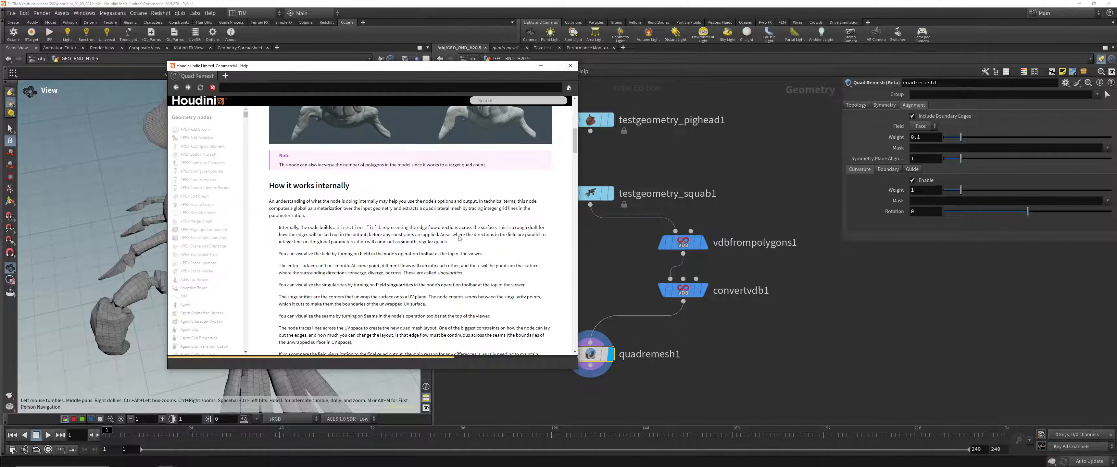
scroll(460, 238, "down", 12)
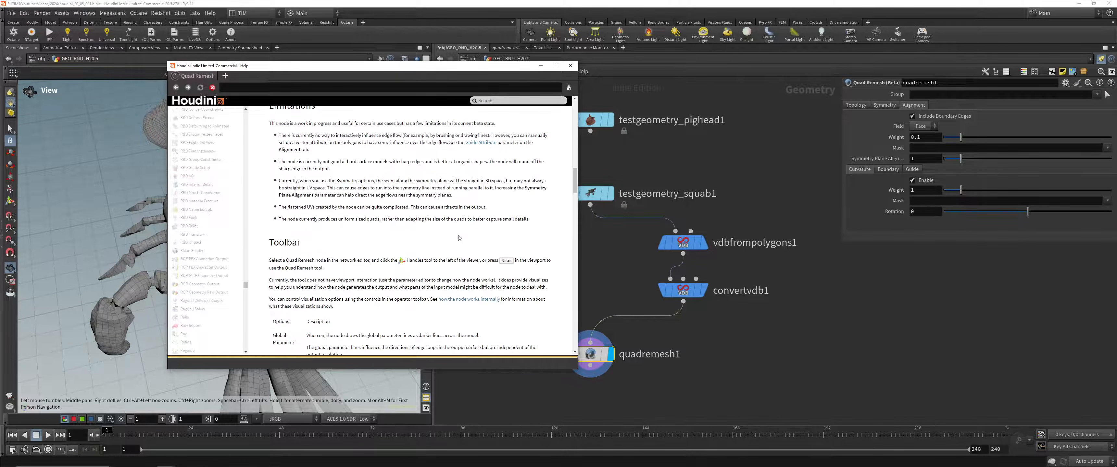
scroll(458, 237, "down", 10)
scroll(456, 237, "down", 12)
scroll(456, 237, "down", 3)
left_click(570, 66)
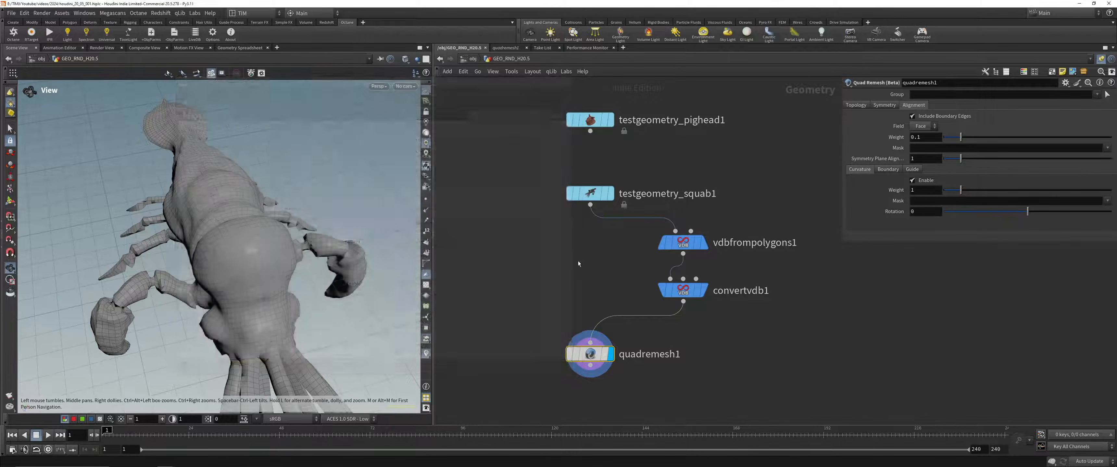
Step: Add a Labs Exoside QuadRemesher node beside Quad Remesh and connect the Convert VDB output to it
middle_click_drag(546, 270, 621, 237)
key("Tab")
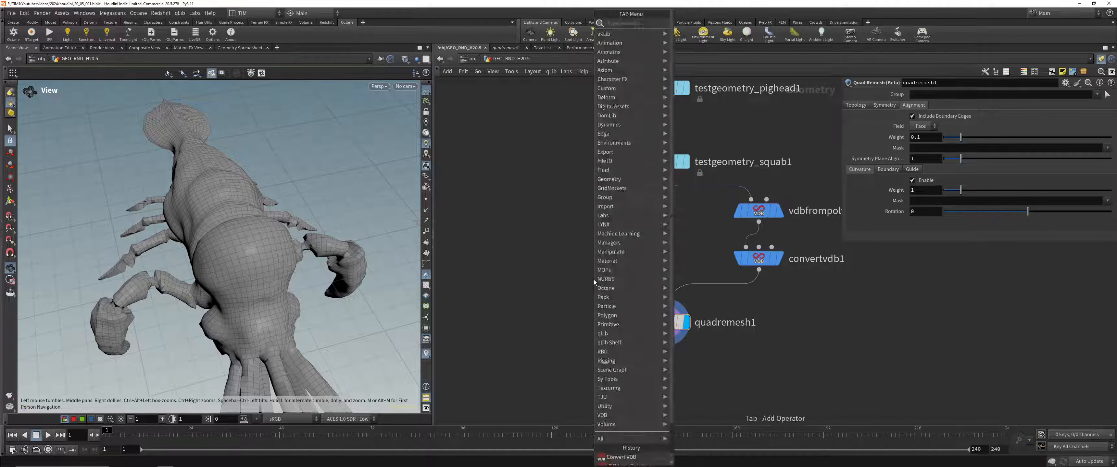
key("Down")
key("Down")
key("Up")
key("Return")
key("Return")
left_click_drag(607, 258, 563, 322)
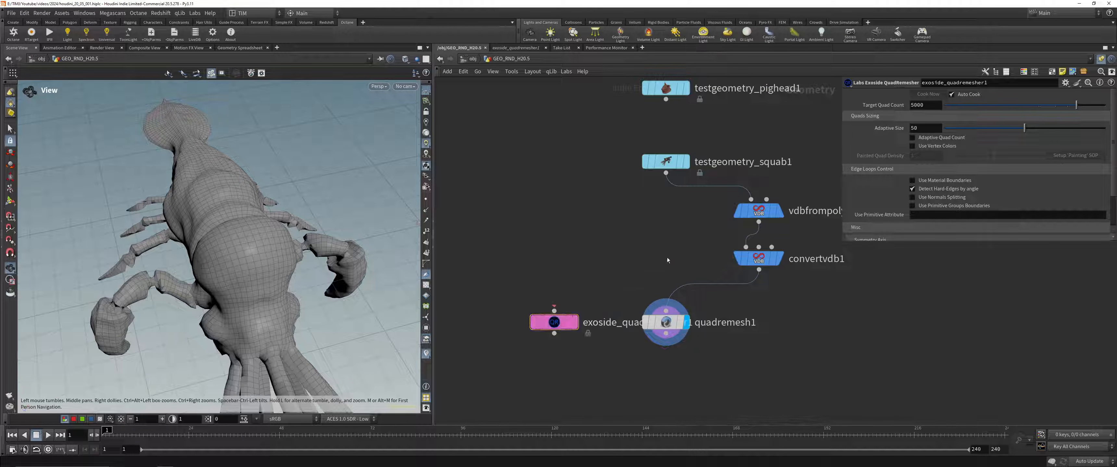
left_click_drag(758, 269, 530, 348)
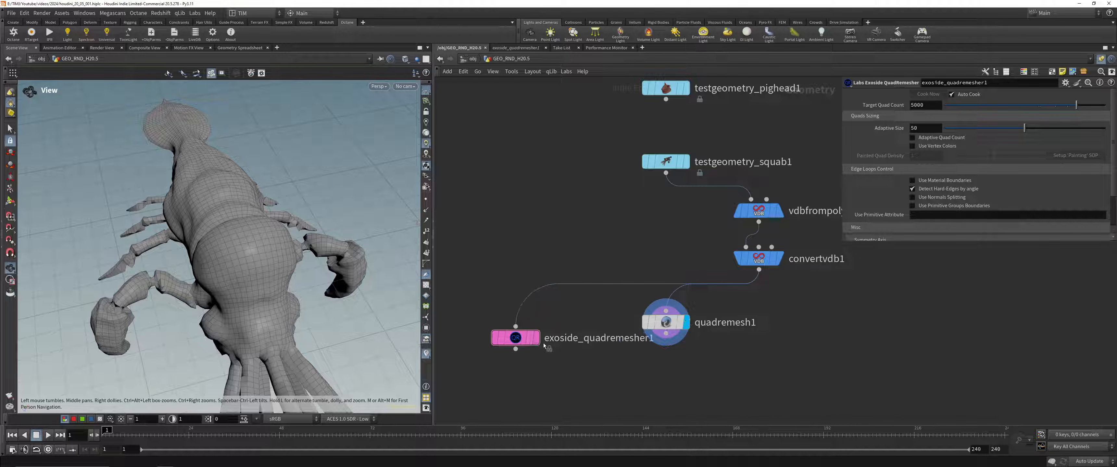
Step: Set the Exoside QuadRemesher's target quad count to 10000 and move the Quad Remesh node level with it
left_click(928, 106)
type("10000")
key("Return")
left_click_drag(668, 323, 691, 339)
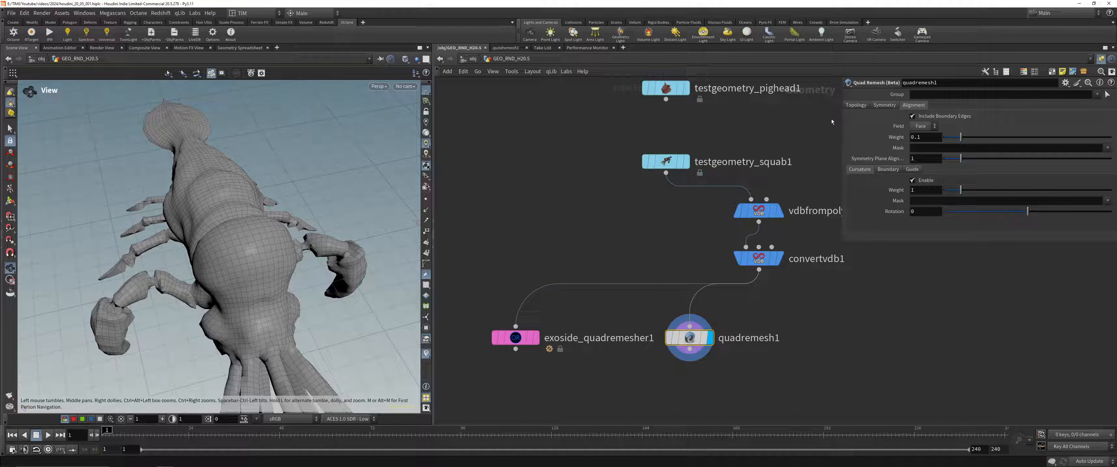
Step: Compare the geometry information of the Exoside QuadRemesher and Quad Remesh nodes, displaying each result in turn
left_click(853, 105)
middle_click(693, 340)
left_click(522, 339)
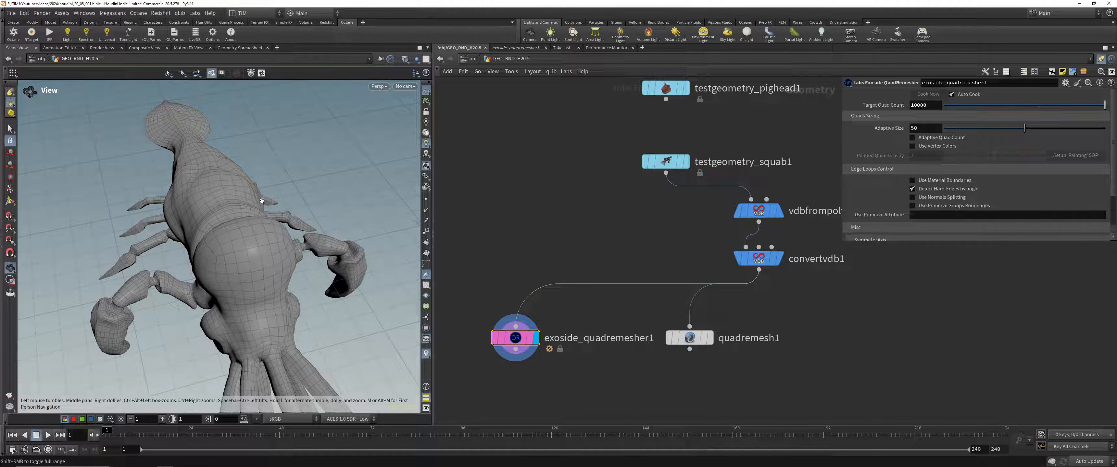
left_click_drag(264, 198, 242, 204)
right_click_drag(242, 204, 257, 264)
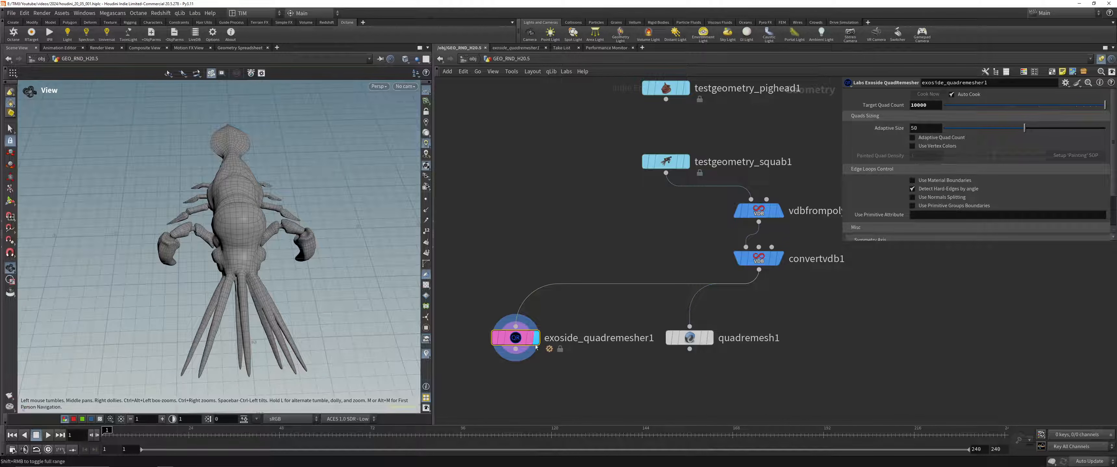
middle_click(492, 338)
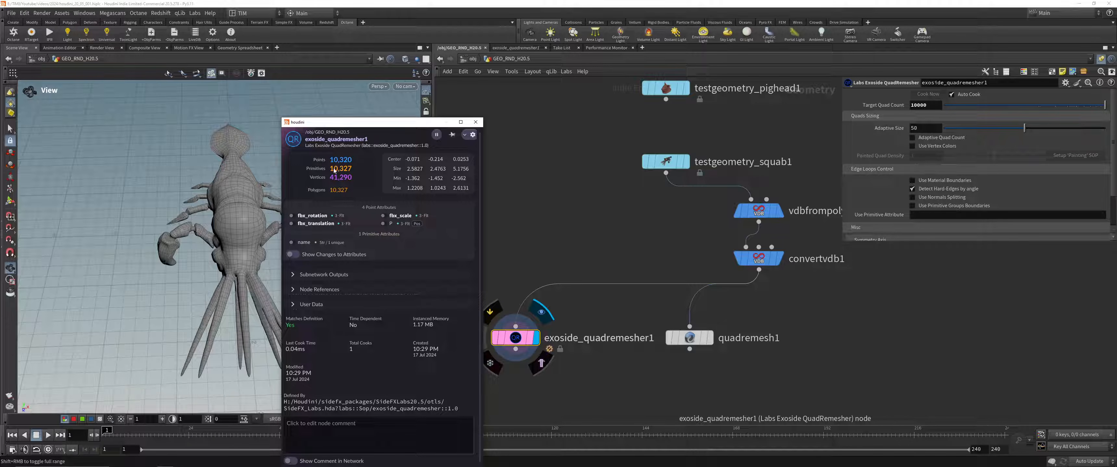
left_click(689, 338)
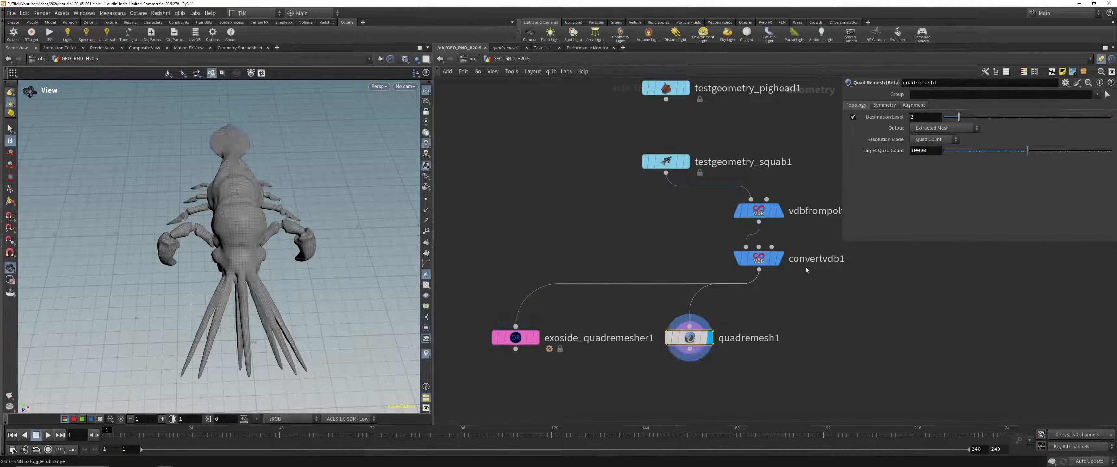
middle_click(689, 338)
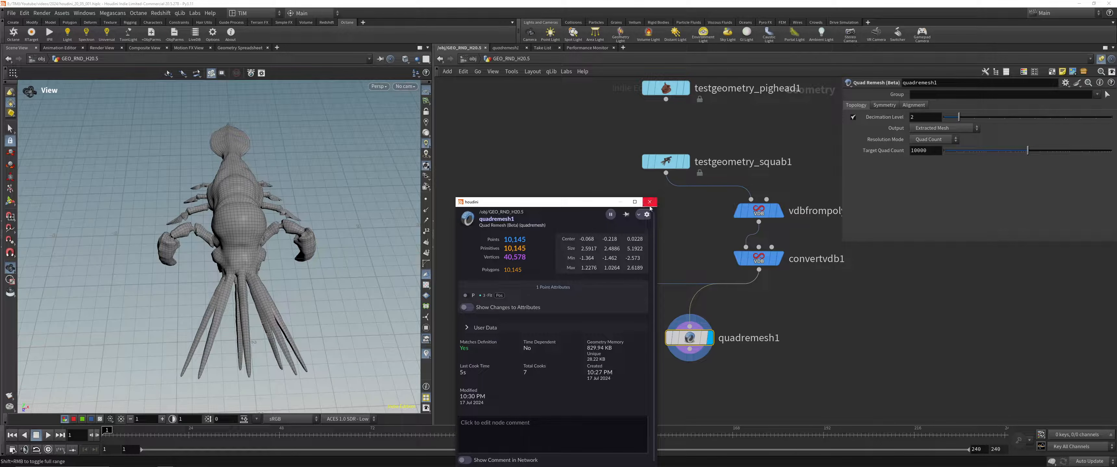
Step: Display the Exoside QuadRemesher result and examine its edge flow from several angles on the squab's body and limbs
left_click(536, 338)
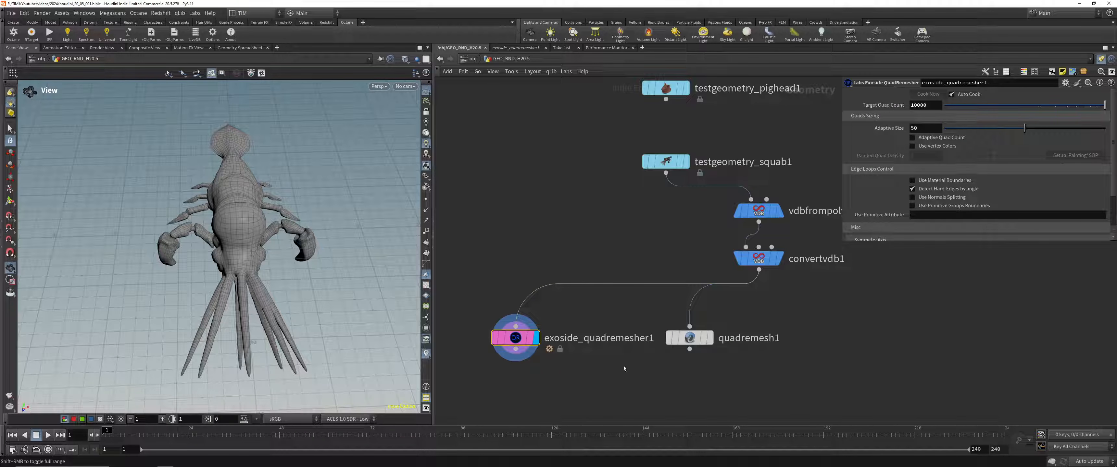
left_click(515, 338)
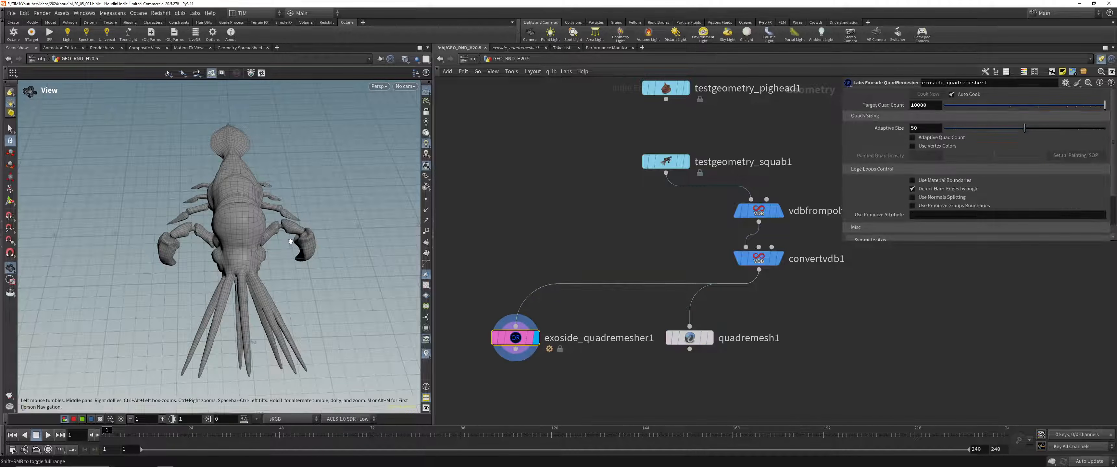
left_click_drag(204, 243, 233, 249)
right_click_drag(234, 250, 249, 186)
left_click_drag(250, 187, 238, 167)
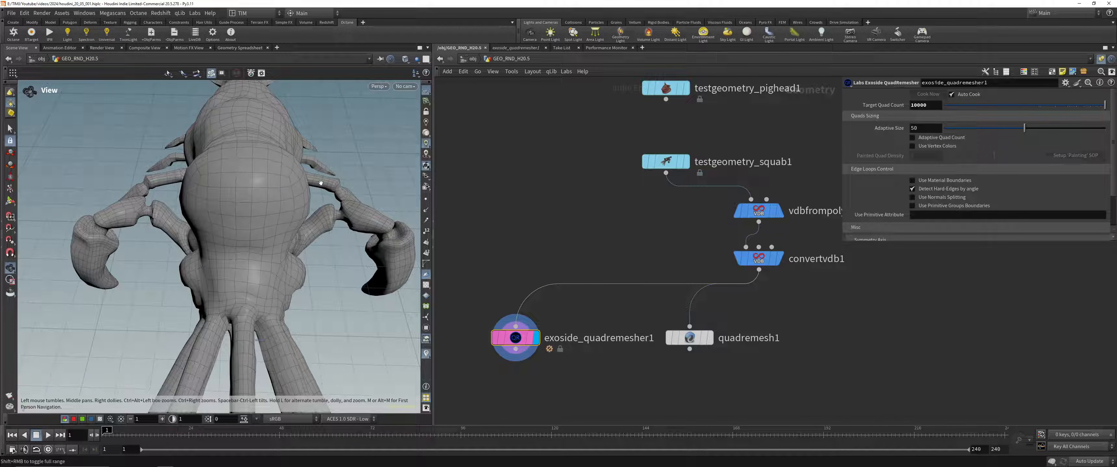
key("space+g")
left_click_drag(267, 236, 212, 171)
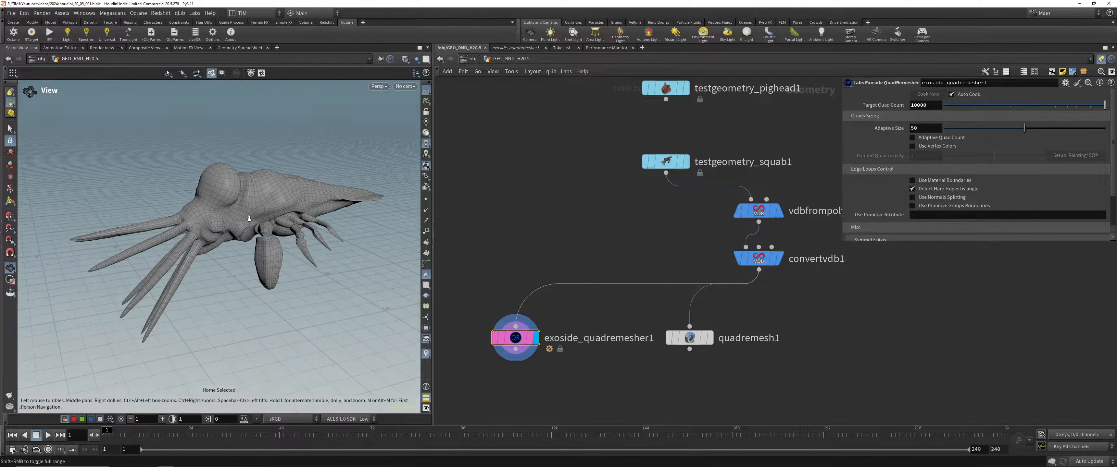
right_click_drag(213, 172, 251, 182)
Step: Alternate the display between Quad Remesh and Exoside QuadRemesher to compare their topology, finishing on Quad Remesh
left_click(689, 338)
key("r")
left_click_drag(465, 380, 575, 267)
key("r")
left_click(688, 338)
key("r")
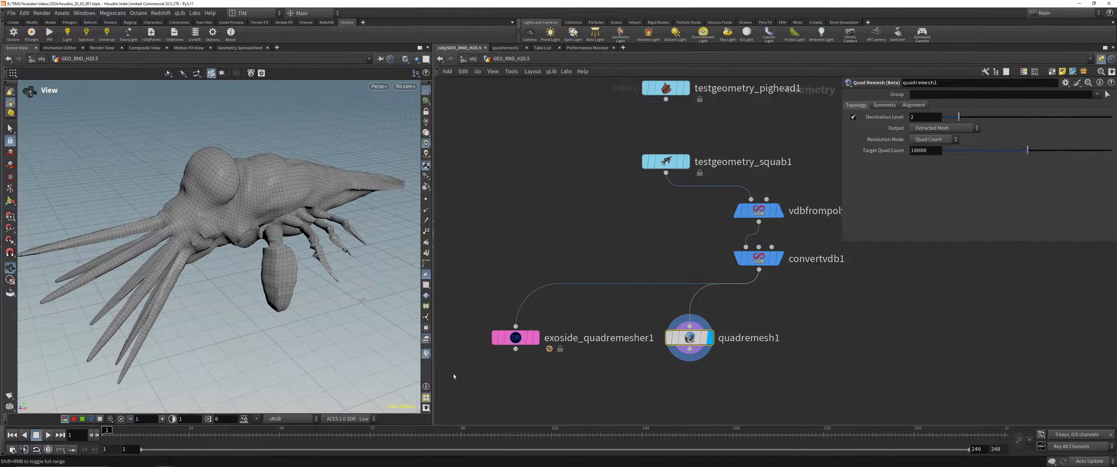
left_click_drag(452, 377, 580, 287)
key("r")
left_click(690, 338)
key("r")
left_click_drag(502, 368, 588, 281)
key("r")
left_click_drag(252, 174, 280, 208)
left_click(697, 338)
key("r")
Step: Review the Quad Remesh decimation level and its guide, boundary and curvature alignment options
middle_click_drag(750, 312, 738, 284)
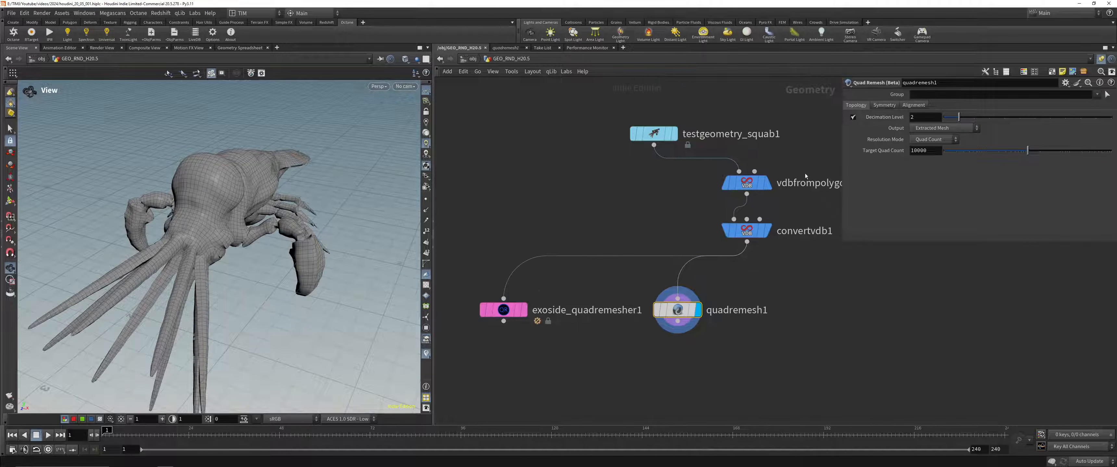
left_click_drag(958, 117, 950, 120)
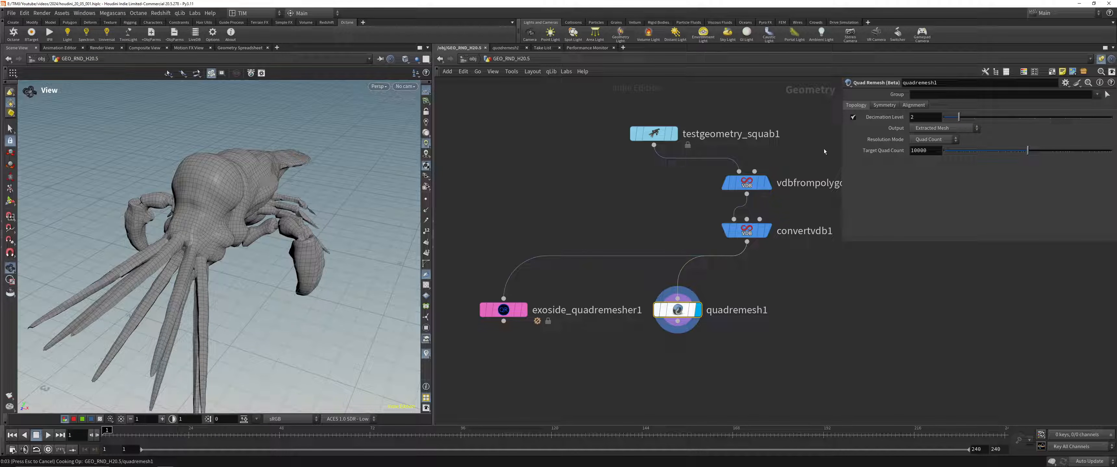
left_click(912, 106)
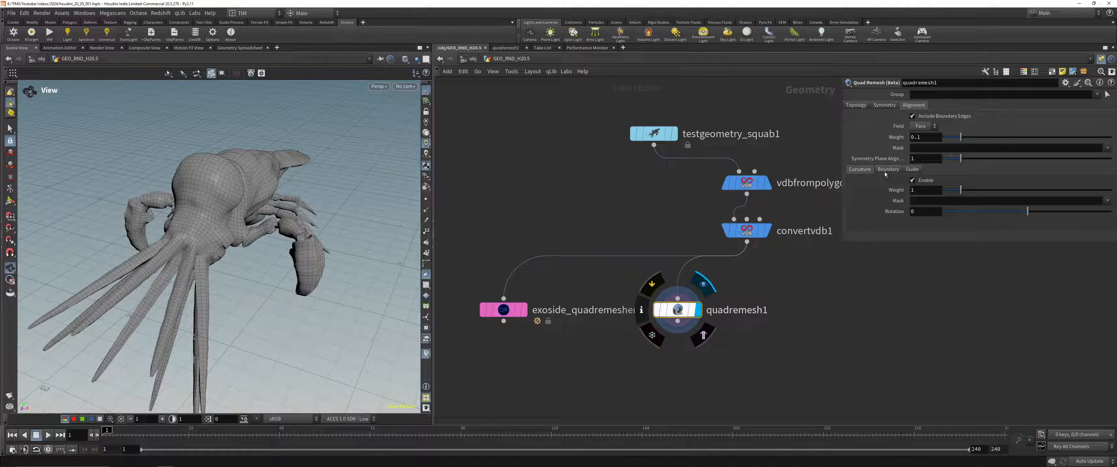
left_click(911, 169)
left_click(880, 170)
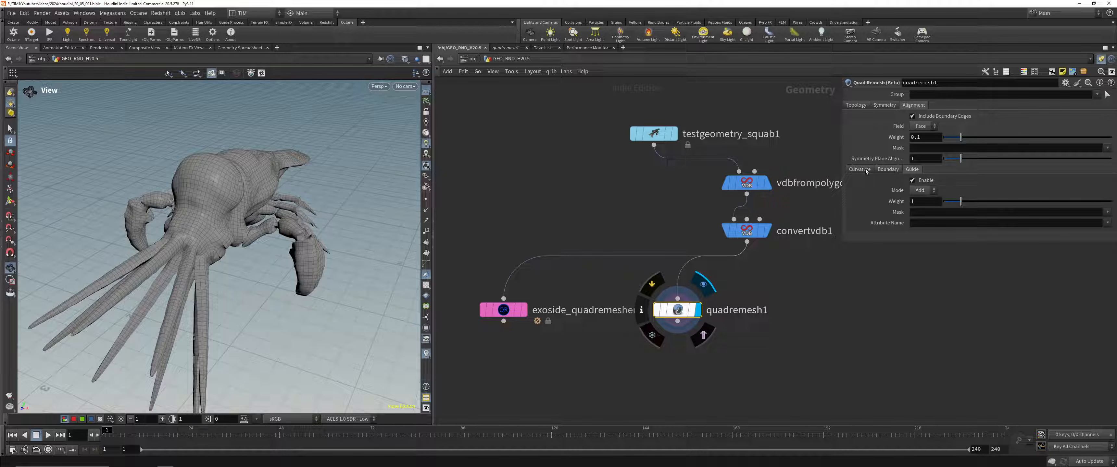
left_click(864, 170)
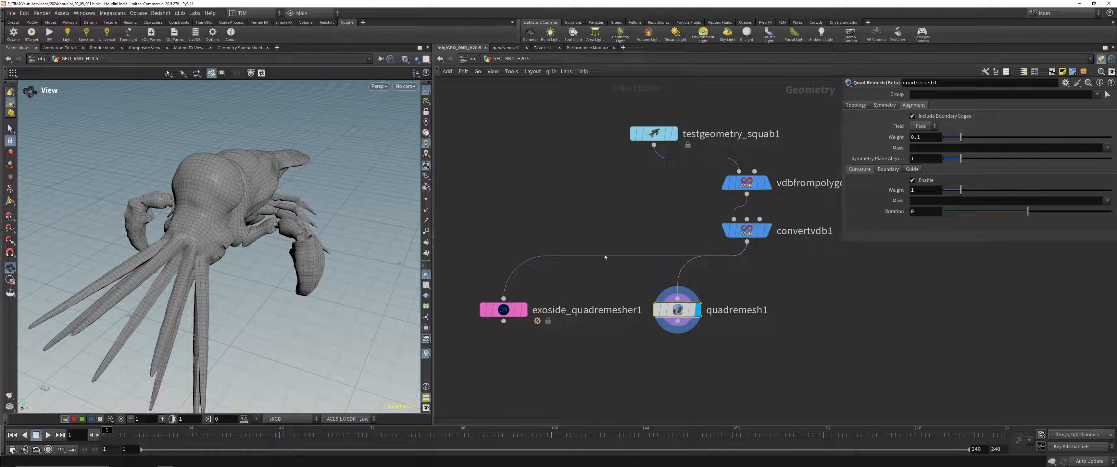
Step: Display the Convert VDB result and add a Test Geometry: Pig Head node above the squab network
scroll(603, 247, "down", 2)
middle_click_drag(732, 325, 615, 306)
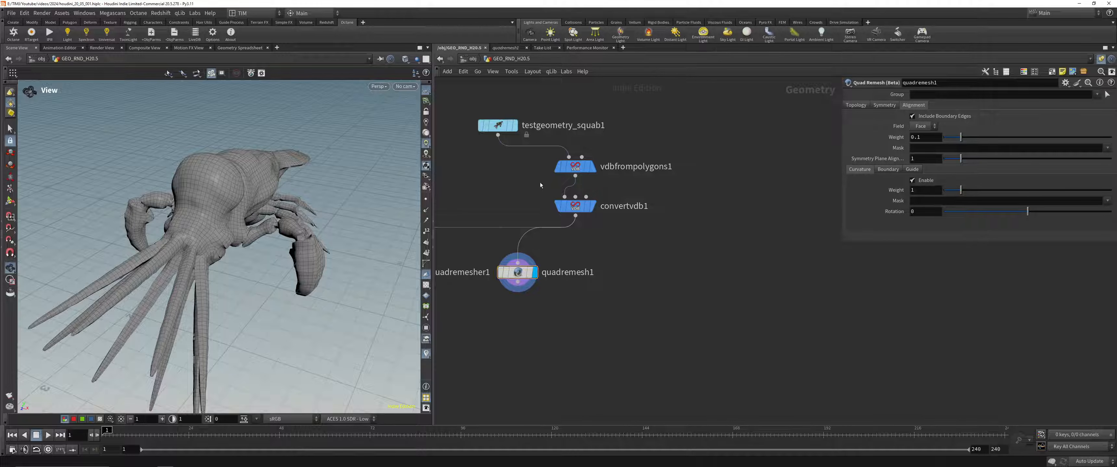
left_click(574, 206)
middle_click_drag(674, 246, 669, 292)
key("Tab")
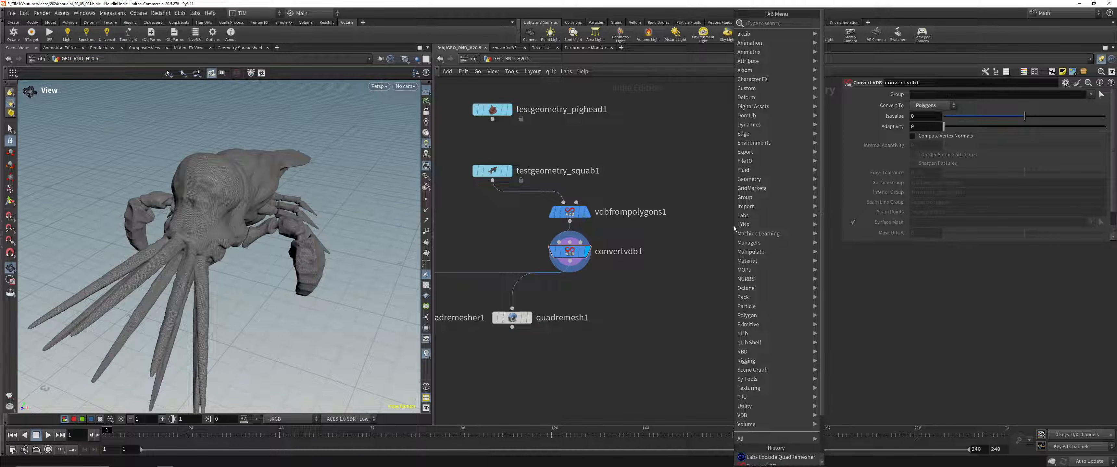
type("p")
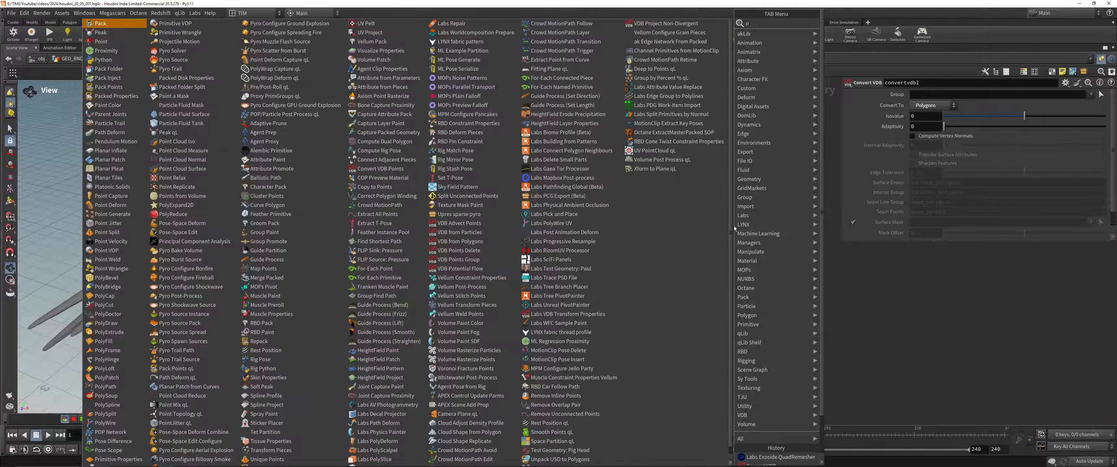
left_click(848, 319)
middle_click_drag(847, 319, 835, 413)
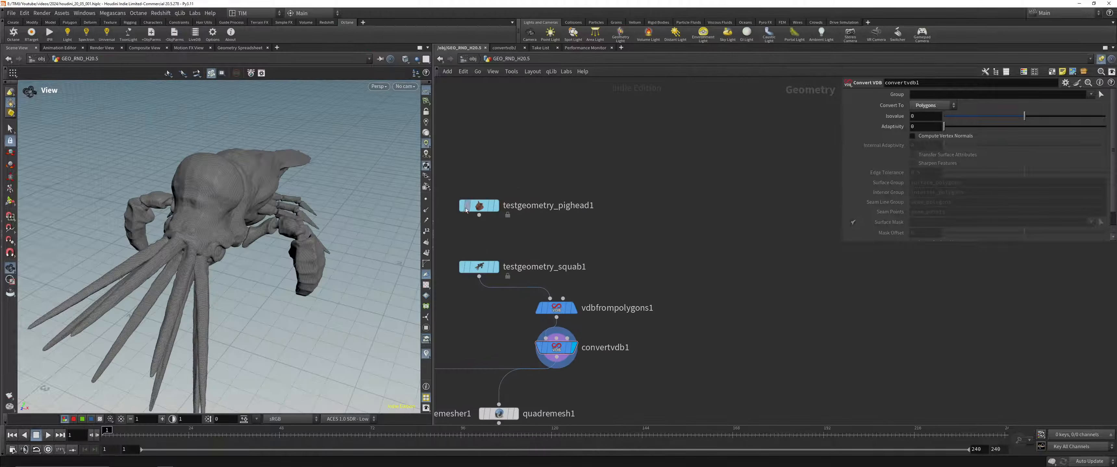
Step: Display the pig head, move its node away from the squab network, and set its difficulty to Medium
left_click(479, 205)
double_click(479, 205)
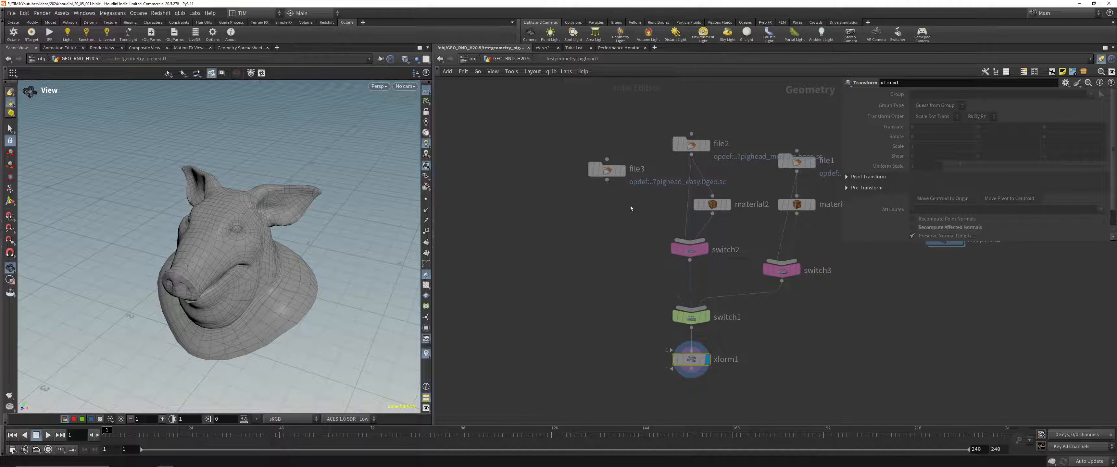
key("u")
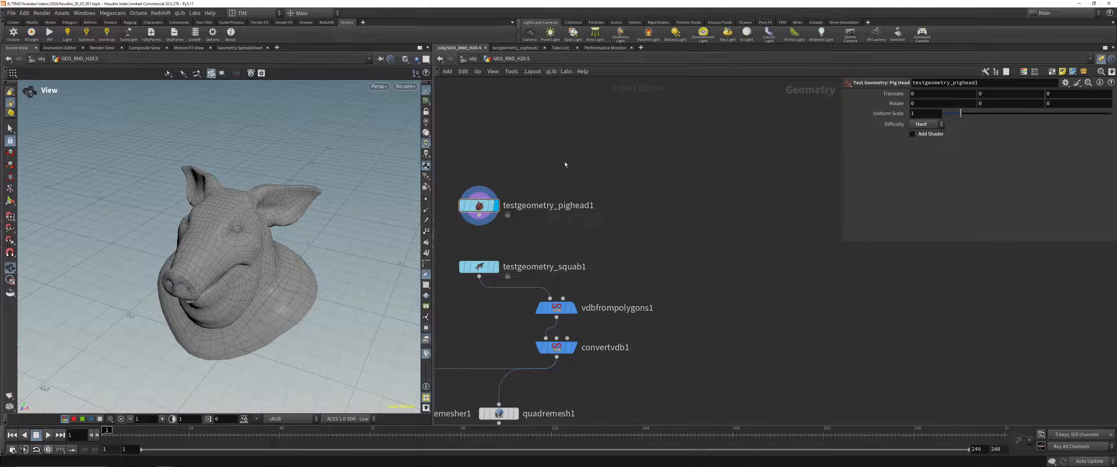
left_click_drag(479, 205, 817, 183)
left_click_drag(960, 113, 943, 113)
left_click(933, 124)
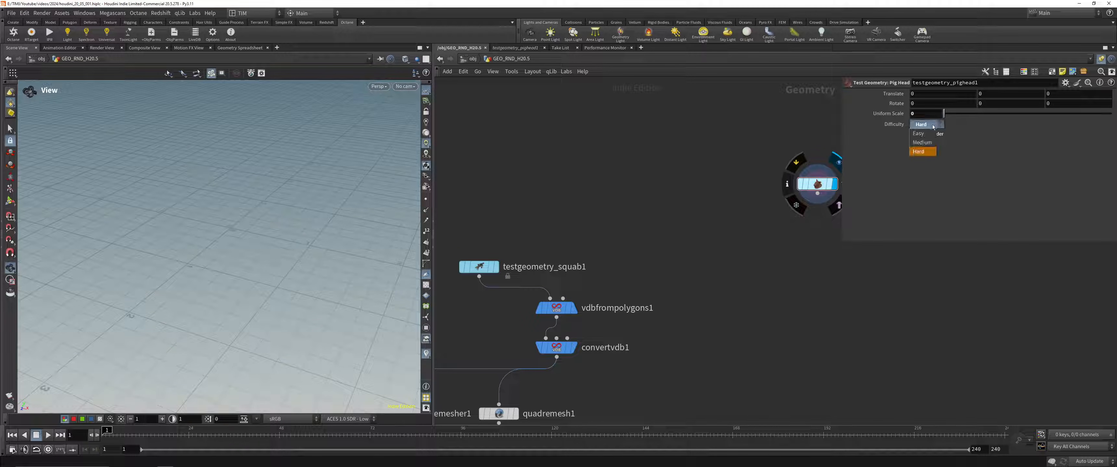
left_click(921, 142)
key("g")
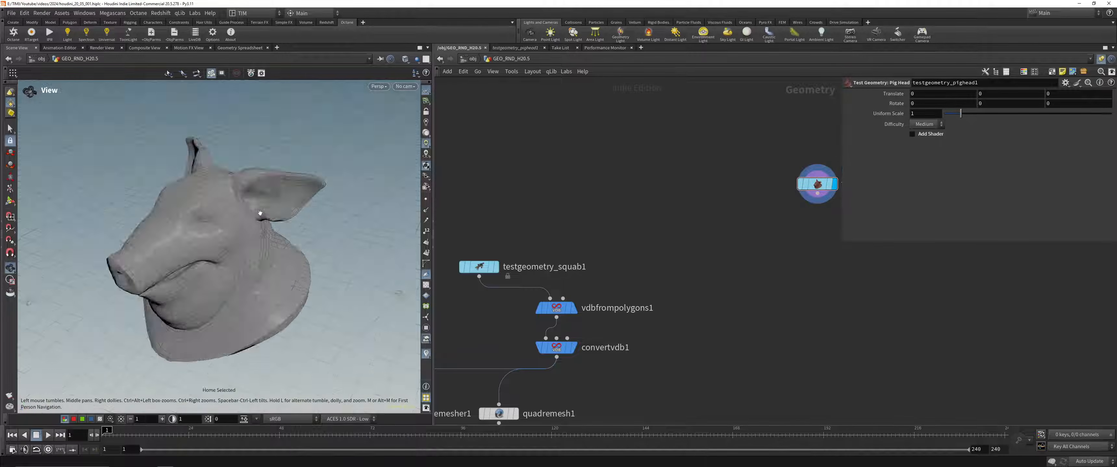
Step: Open the pig head's node information window and toggle visualization of its P and uv attributes on and off
middle_click_drag(788, 187, 657, 128)
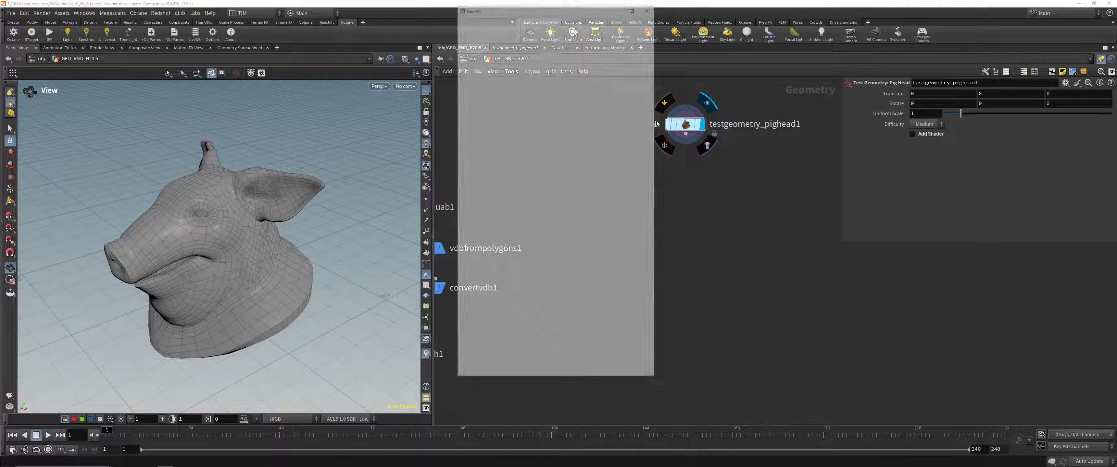
left_click_drag(592, 11, 606, 76)
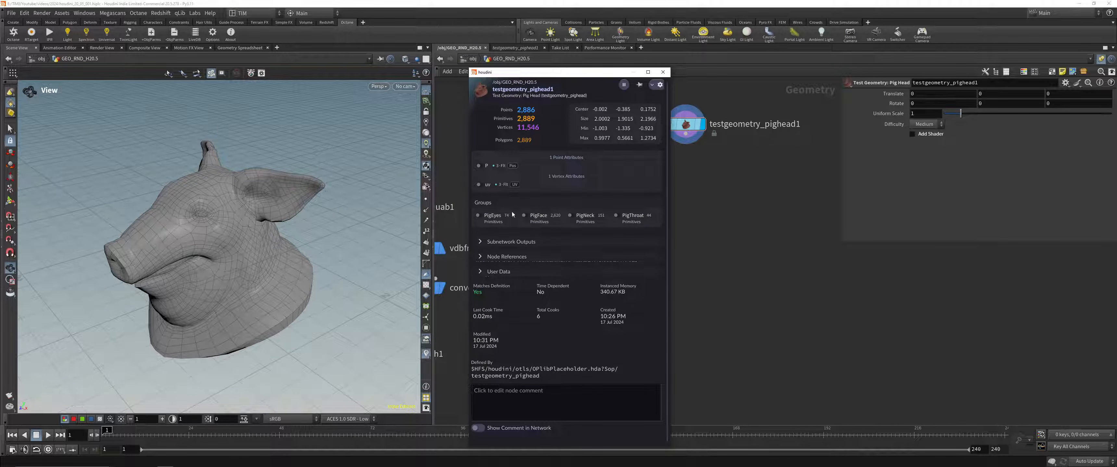
left_click(479, 166)
left_click(479, 166)
left_click(478, 184)
left_click(479, 184)
Step: Toggle visualization of the PigEyes, PigFace, PigNeck and PigThroat groups, and close the node information window
left_click(478, 216)
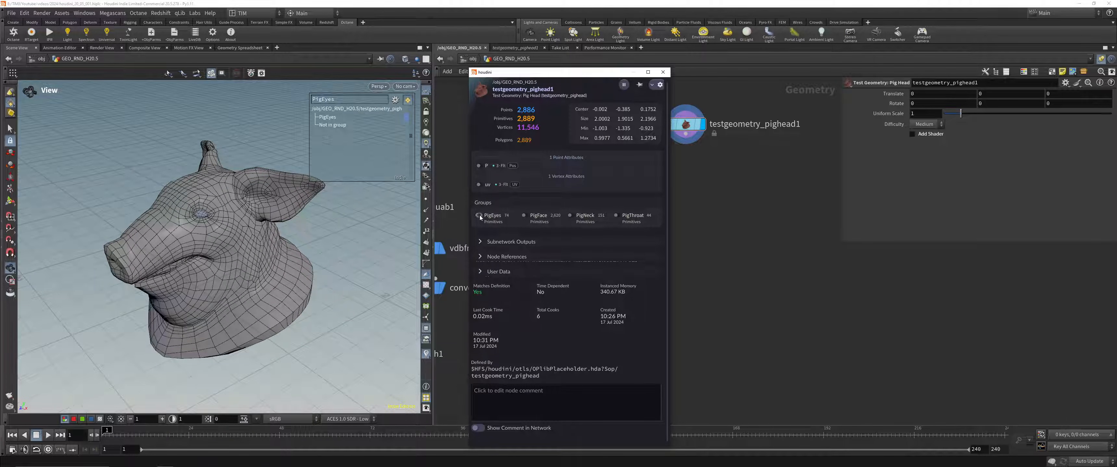
left_click(478, 215)
left_click(525, 215)
left_click(525, 215)
left_click(570, 215)
left_click(571, 215)
left_click(616, 215)
left_click(616, 216)
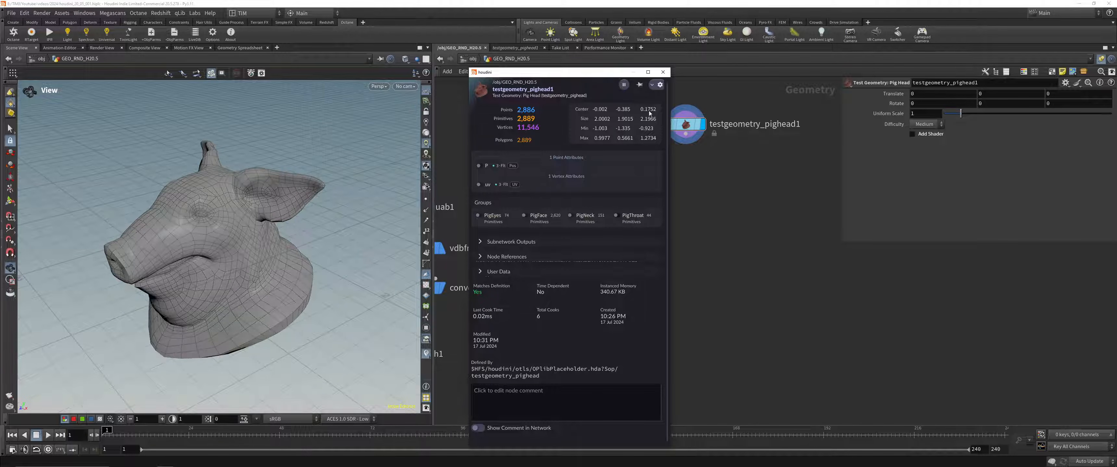
left_click_drag(632, 75, 603, 71)
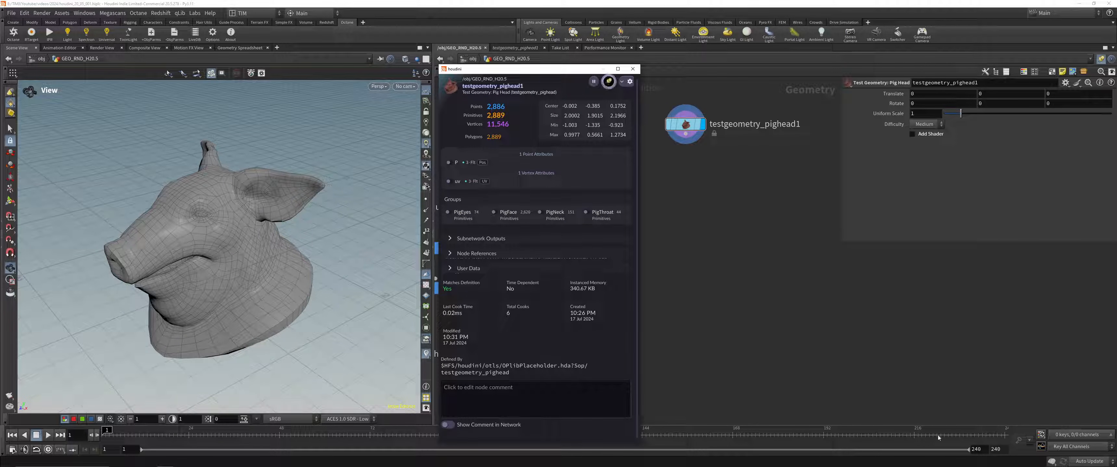
left_click(632, 68)
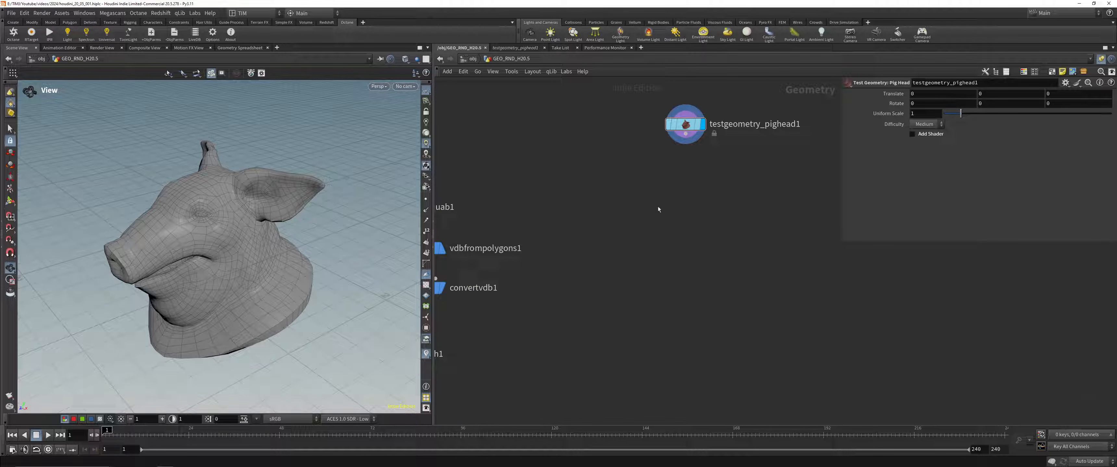
Step: Split the network pane left/right, add a Node Info pane tab to the new half, and adjust the pane widths
left_click(1113, 48)
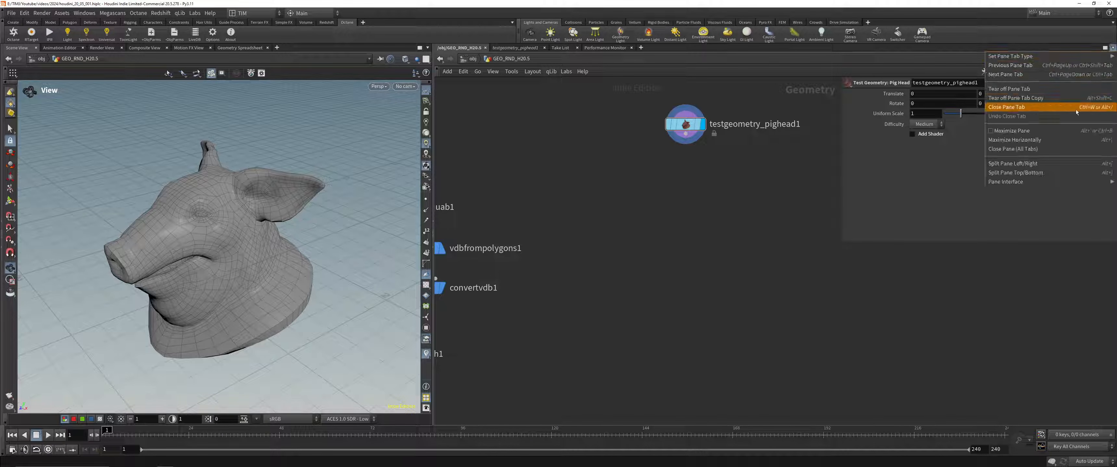
mouse_move(1015, 183)
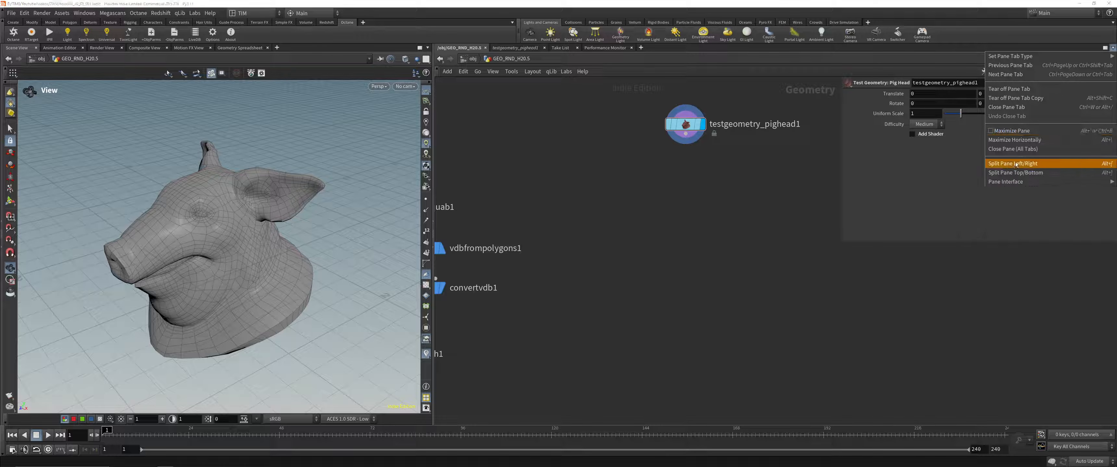
left_click(1015, 164)
left_click(838, 48)
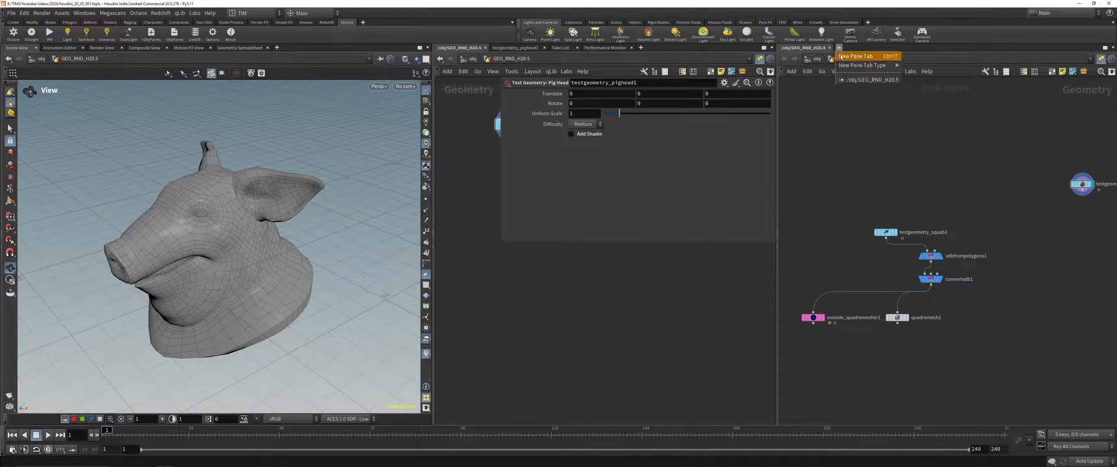
mouse_move(871, 67)
mouse_move(917, 240)
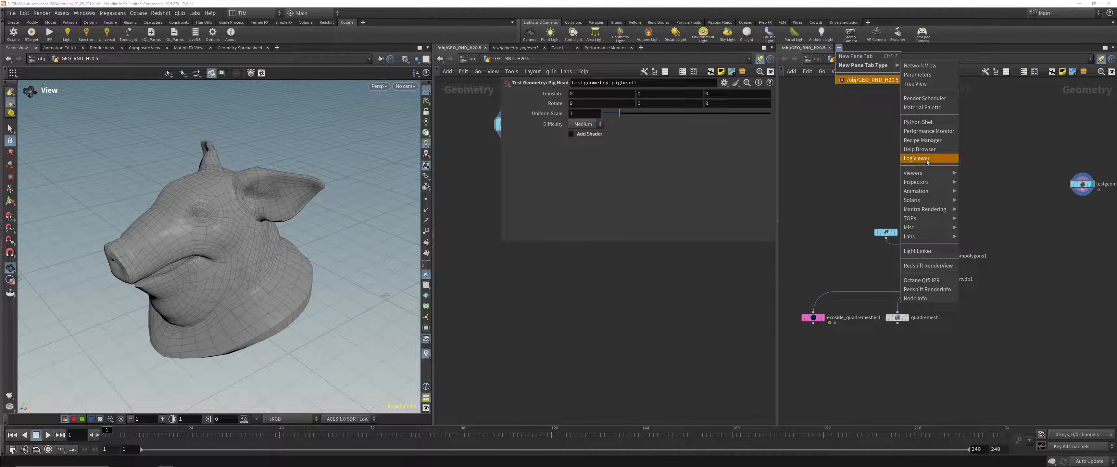
mouse_move(928, 176)
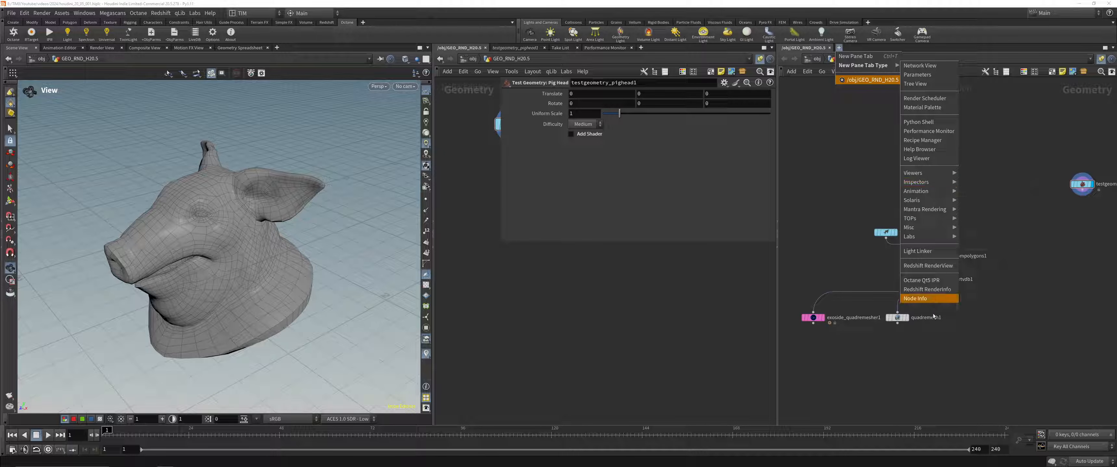
left_click(929, 299)
left_click_drag(778, 234, 845, 234)
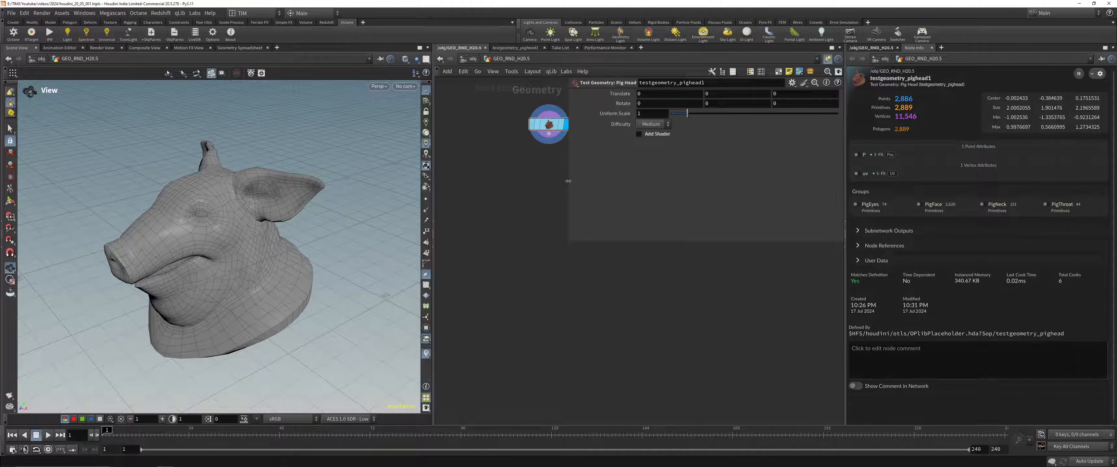
left_click_drag(569, 182, 639, 183)
Step: Review the node information of Quad Remesh and Convert VDB in the docked pane while displaying each result
middle_click_drag(614, 182, 613, 303)
left_click_drag(531, 319, 581, 177)
scroll(574, 257, "down", 5)
middle_click_drag(562, 326, 638, 262)
scroll(498, 301, "up", 3)
left_click_drag(498, 300, 561, 258)
key("r")
middle_click_drag(561, 257, 537, 314)
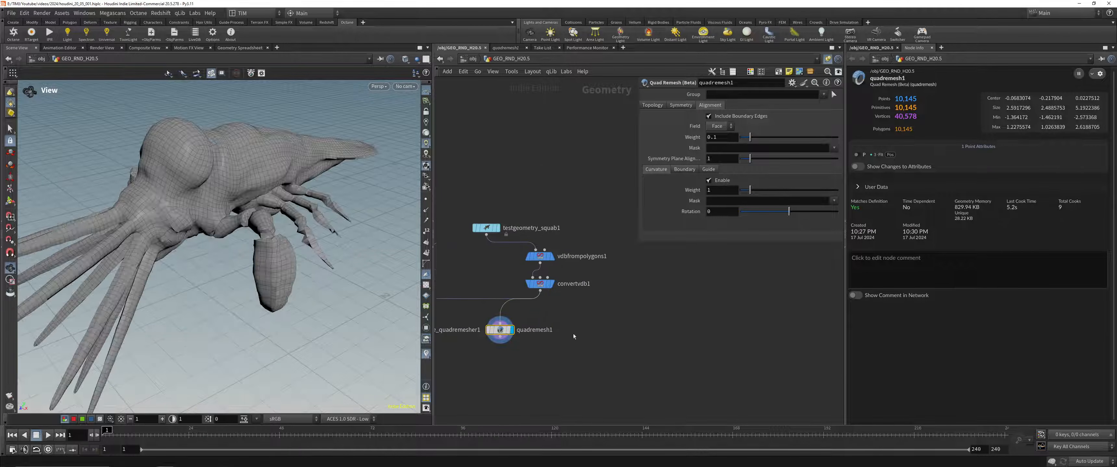
left_click_drag(376, 203, 319, 205)
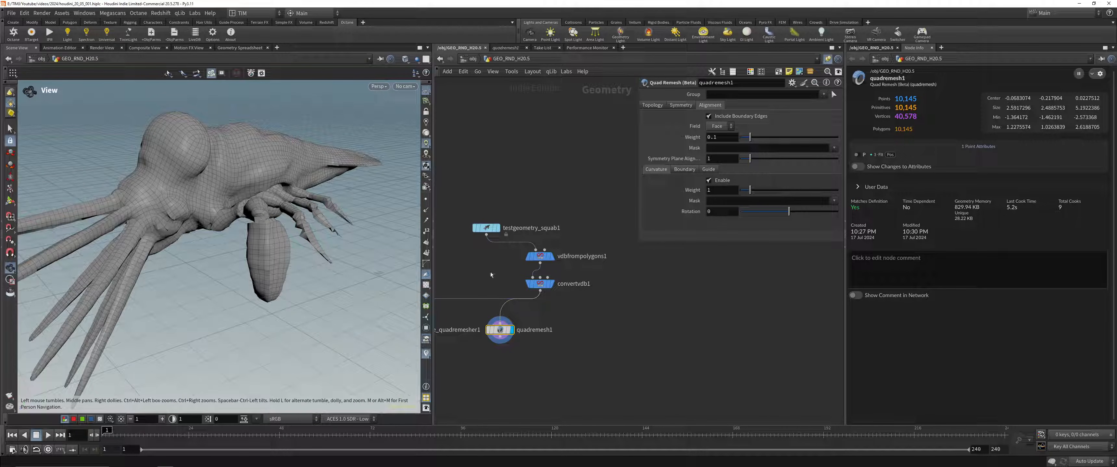
key("Up")
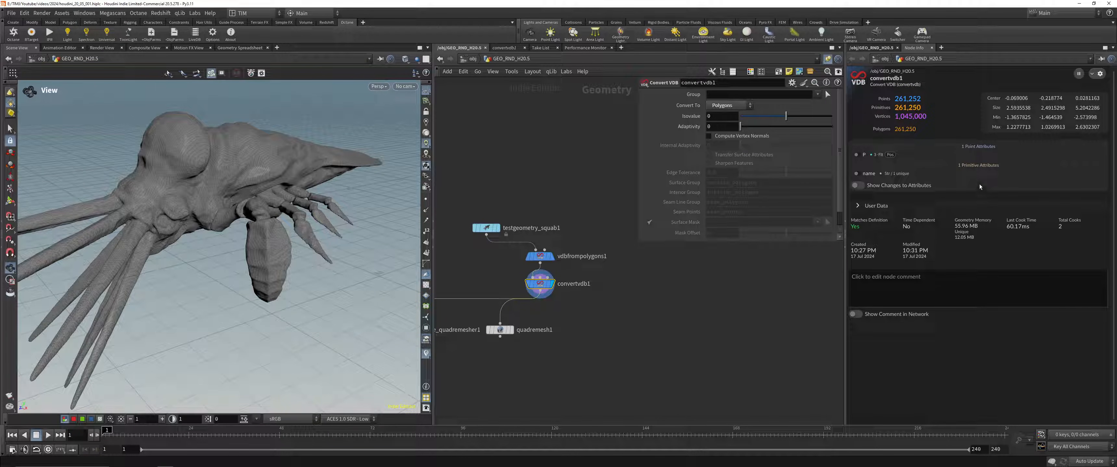
Step: Close the Node Info tab and the extra network pane, and display the pig head framed in the viewport
left_click(932, 47)
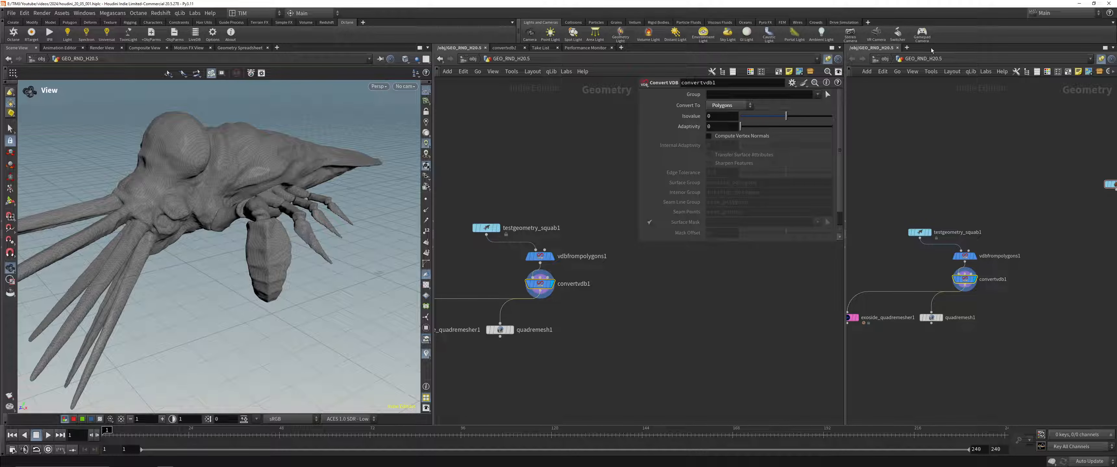
left_click(896, 48)
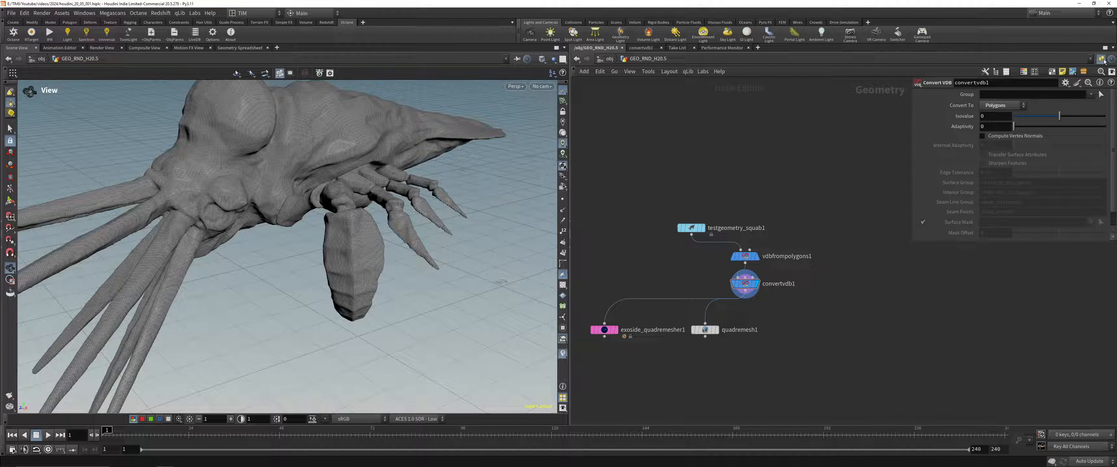
scroll(762, 181, "down", 4)
left_click(1101, 59)
left_click(788, 190)
key("space+g")
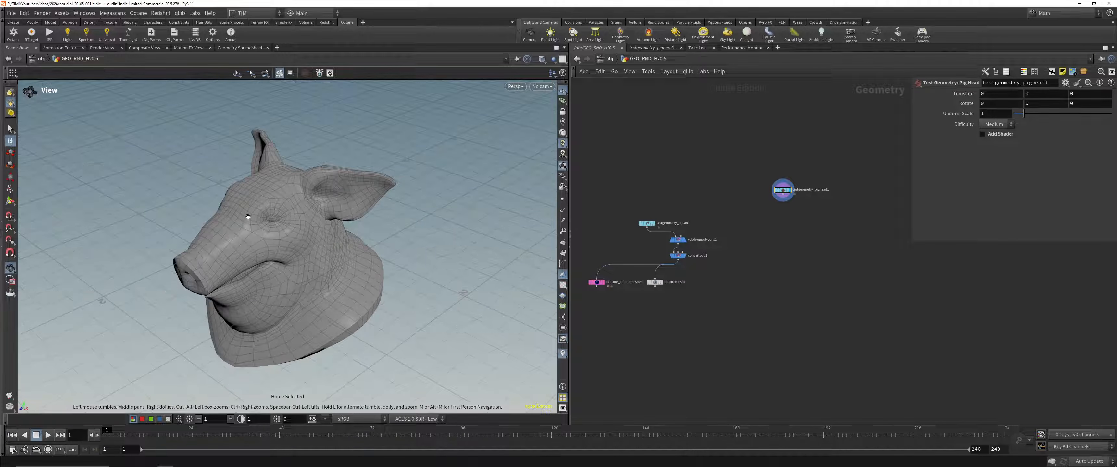
Step: Add a Copy to Points node with the pig head as its source geometry and place it below
left_click(782, 195)
scroll(789, 245, "up", 2)
scroll(807, 250, "down", 5)
scroll(811, 247, "up", 4)
left_click(786, 278)
type("c")
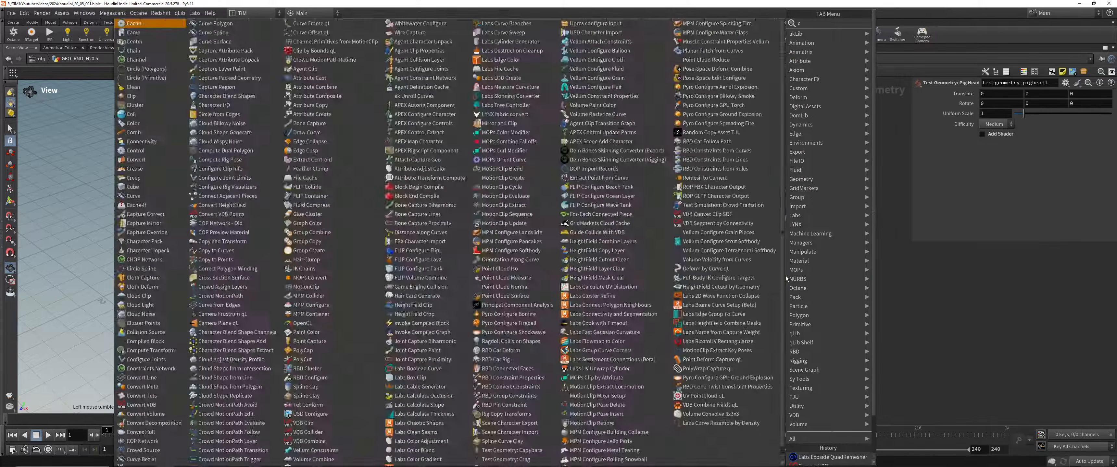
type("opy")
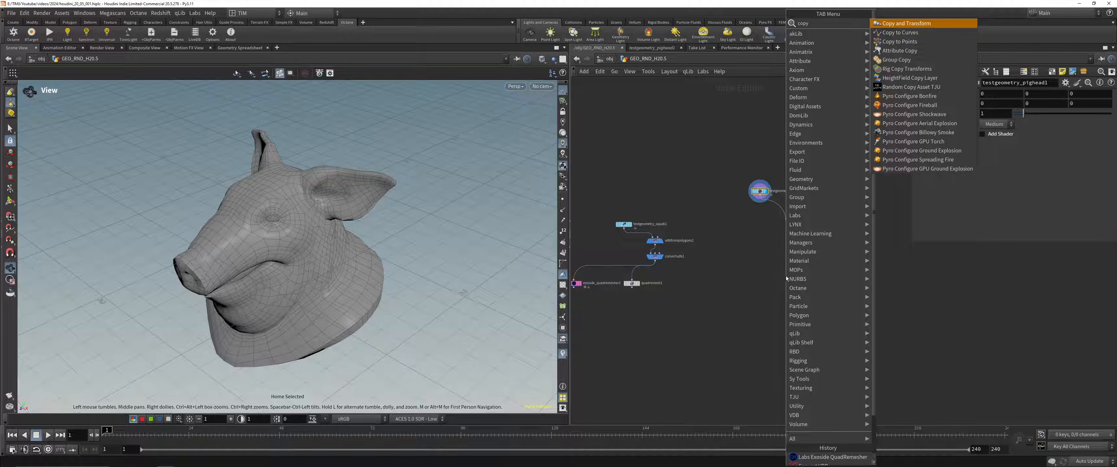
key("Down")
key("Down")
key("Return")
scroll(785, 276, "up", 4)
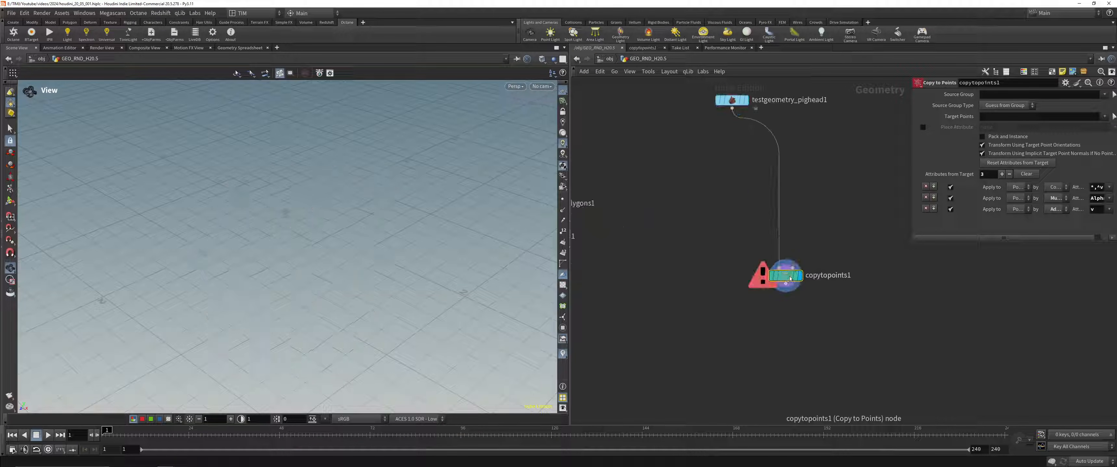
middle_click_drag(789, 279, 703, 338)
left_click(705, 326)
Step: Add a Box node supplying the target points for Copy to Points
left_click(781, 202)
type("b")
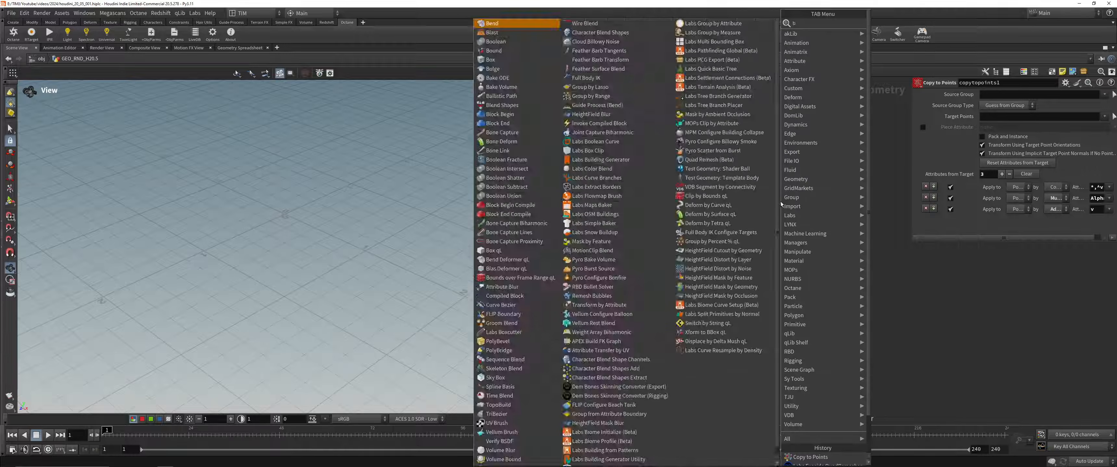
type("ox")
key("Return")
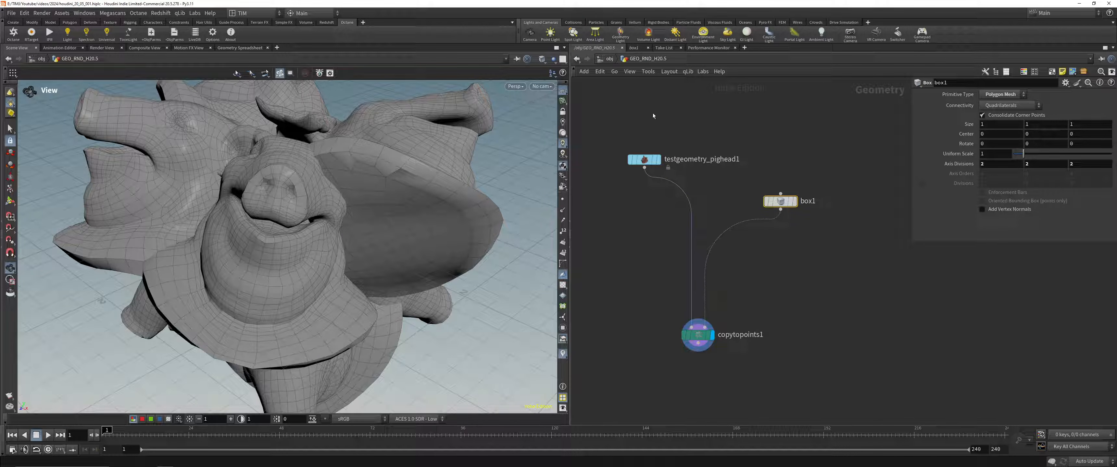
Step: Insert an Attribute Wrangle between the box and the Copy to Points node
left_click(643, 159)
key("Tab")
type("for")
key("Return")
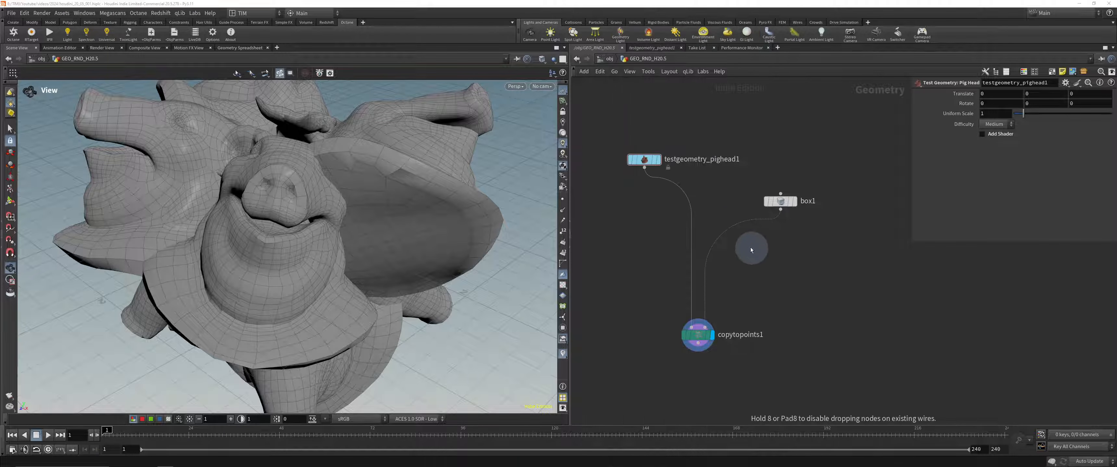
left_click(735, 222)
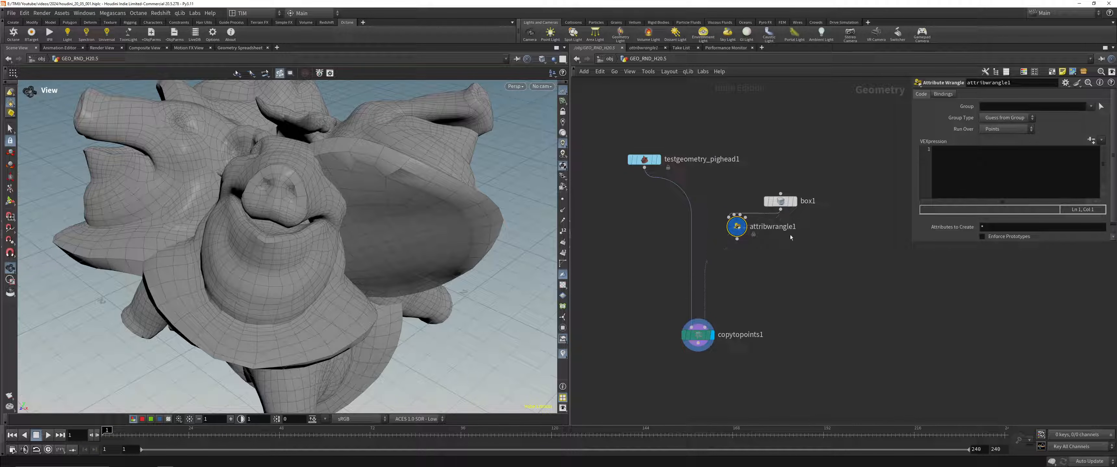
Step: Load the preset that turns the element index into a name attribute on the attribute wrangle
left_click(1065, 82)
mouse_move(992, 211)
left_click(894, 320)
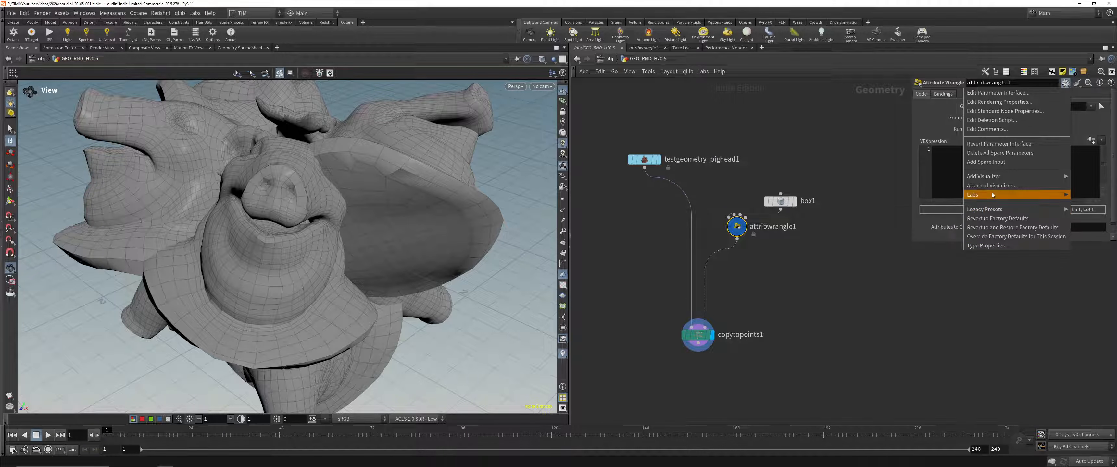
Step: Load the Random Point Pscale preset on the attribute wrangle and create the spare parameters for its code
left_click(1065, 83)
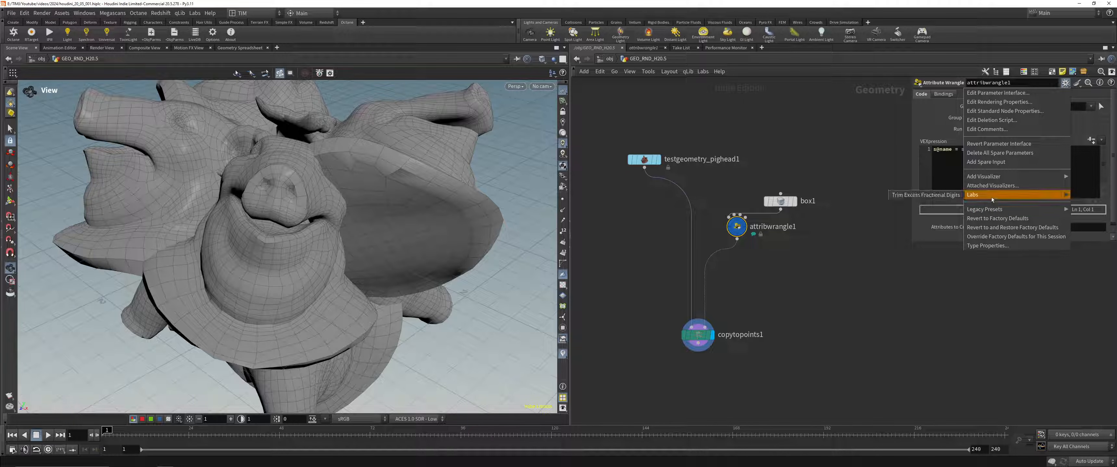
mouse_move(990, 207)
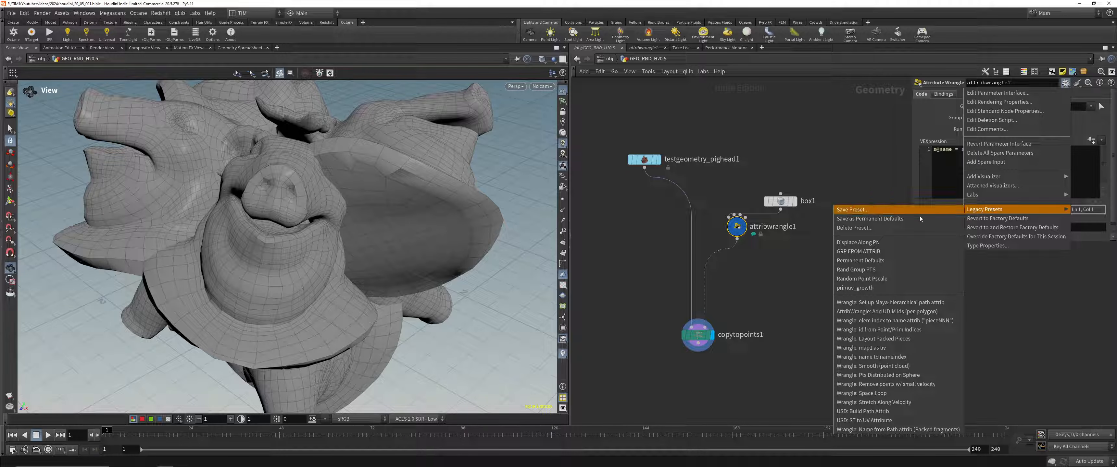
left_click(863, 270)
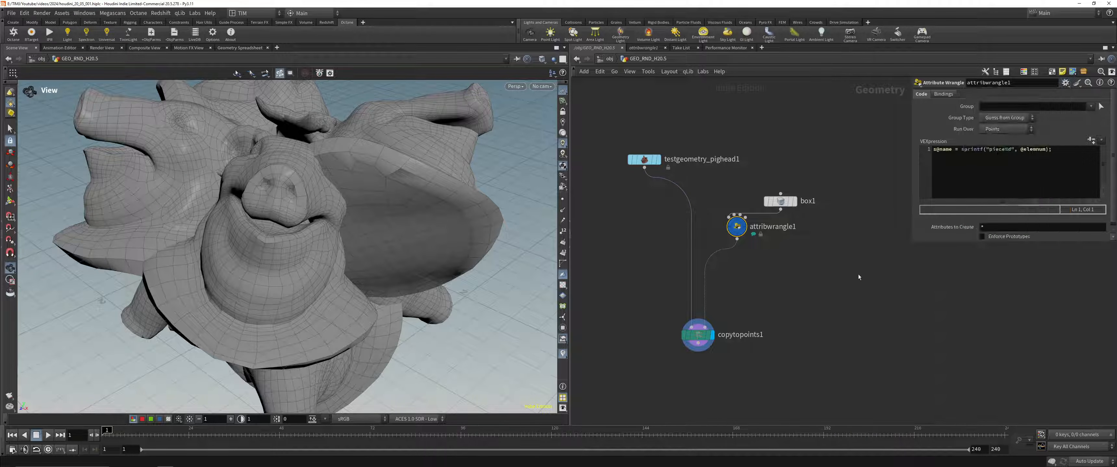
left_click(1091, 139)
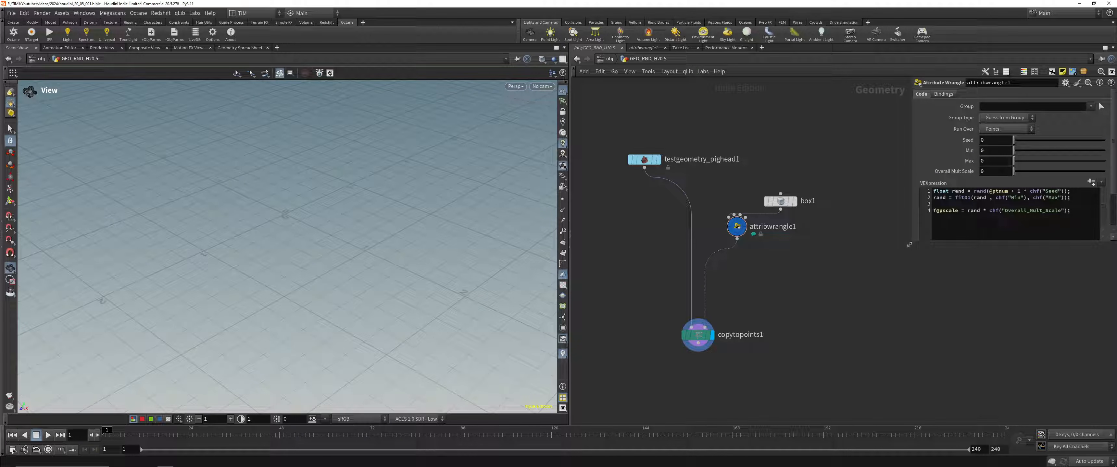
Step: Set the wrangle's Seed to 0.29, Min to 0.305, Max to 0.91 and Overall Mult Scale to 0.458
left_click_drag(962, 146, 1001, 143)
left_click_drag(997, 151, 1097, 162)
left_click_drag(1015, 177, 1029, 177)
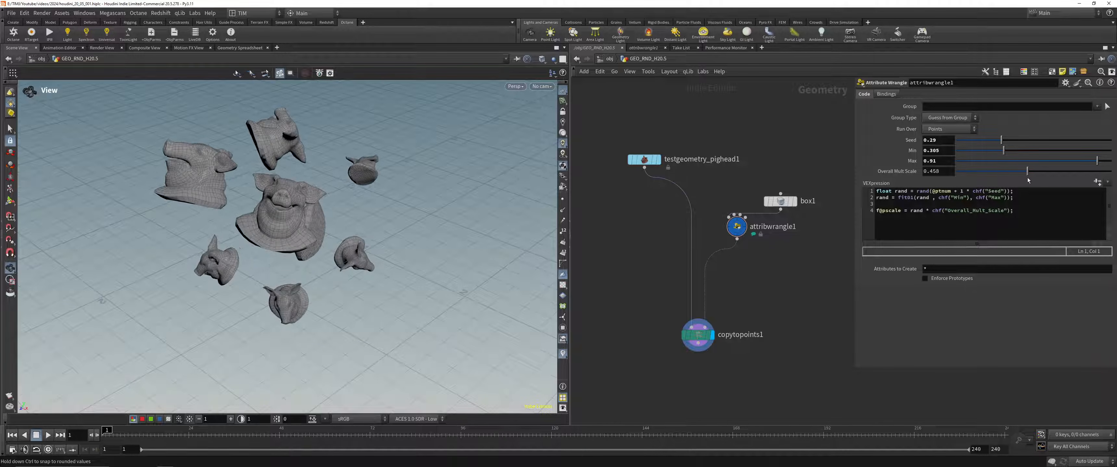
left_click_drag(301, 225, 330, 231)
key("g")
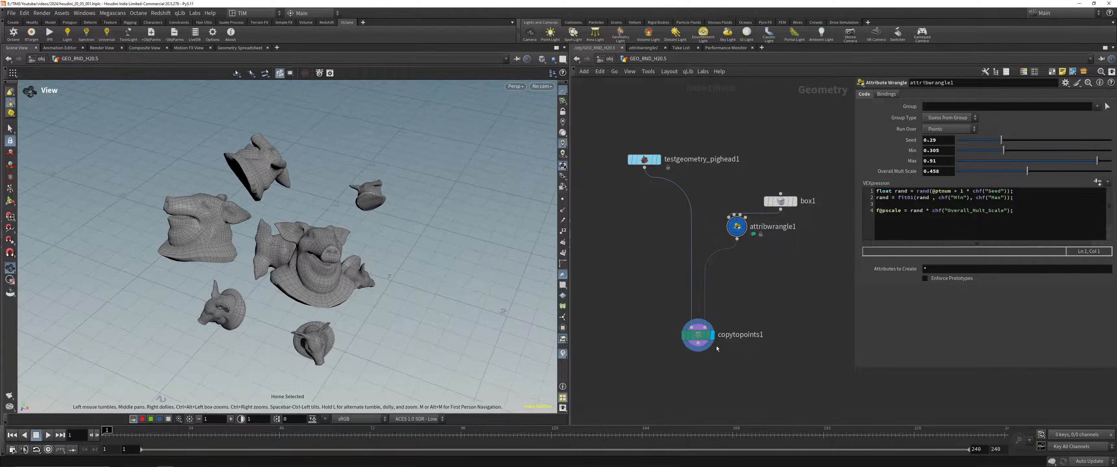
Step: Duplicate the VDB from Polygons and Convert VDB nodes below Copy to Points, display the converted result and save the scene
scroll(689, 352, "down", 3)
middle_click_drag(639, 377, 747, 203)
left_click_drag(798, 165, 777, 187)
left_click_drag(653, 187, 774, 222)
left_click(787, 250)
left_click_drag(336, 243, 265, 182)
right_click_drag(265, 182, 369, 181)
key("ctrl+s")
Step: Duplicate the Quad Remesh node and place the copy below the new Convert VDB node
left_click_drag(368, 183, 318, 201)
scroll(702, 252, "down", 1)
left_click_drag(602, 190, 693, 345, "alt")
scroll(778, 287, "up", 3)
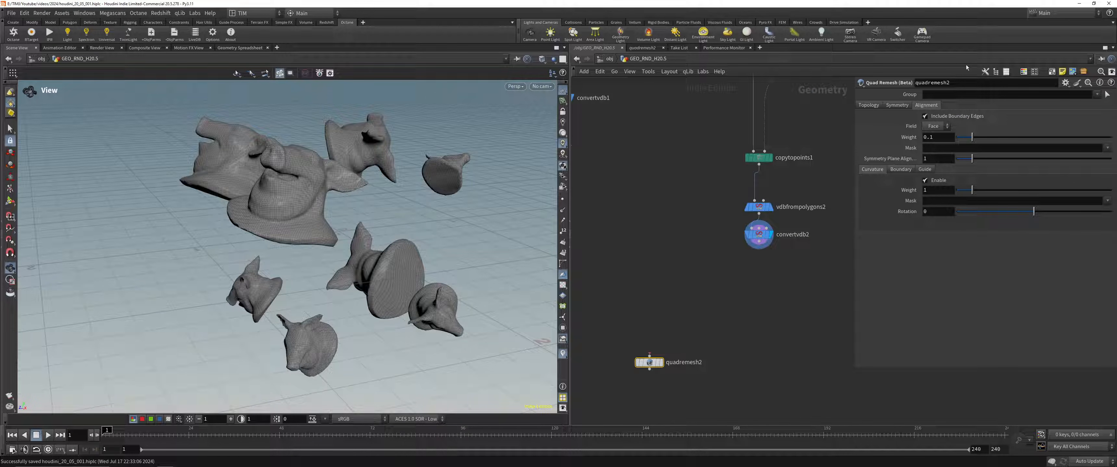
Step: Set the duplicated Quad Remesh node's Target Quad Count to 6400, keeping Quad Count as the resolution mode
left_click(868, 105)
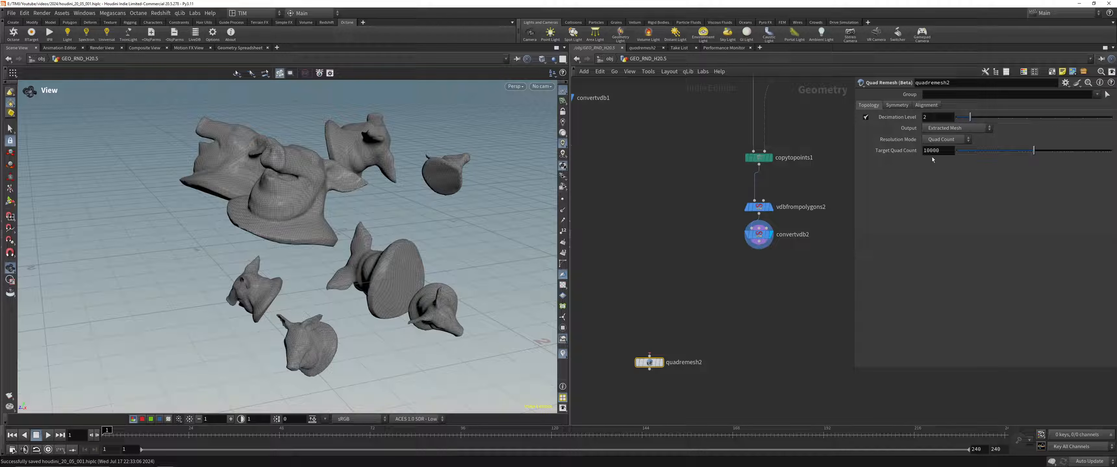
double_click(944, 149)
type("6400")
key("Return")
left_click(945, 140)
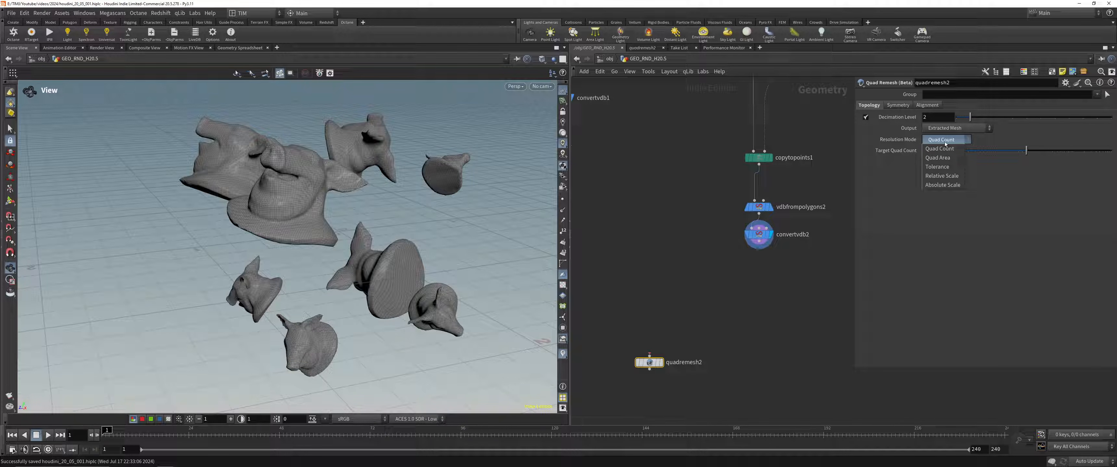
left_click(761, 309)
left_click(945, 140)
Step: Add a For-Each Connected Piece block fed by the new Convert VDB node
left_click(758, 257)
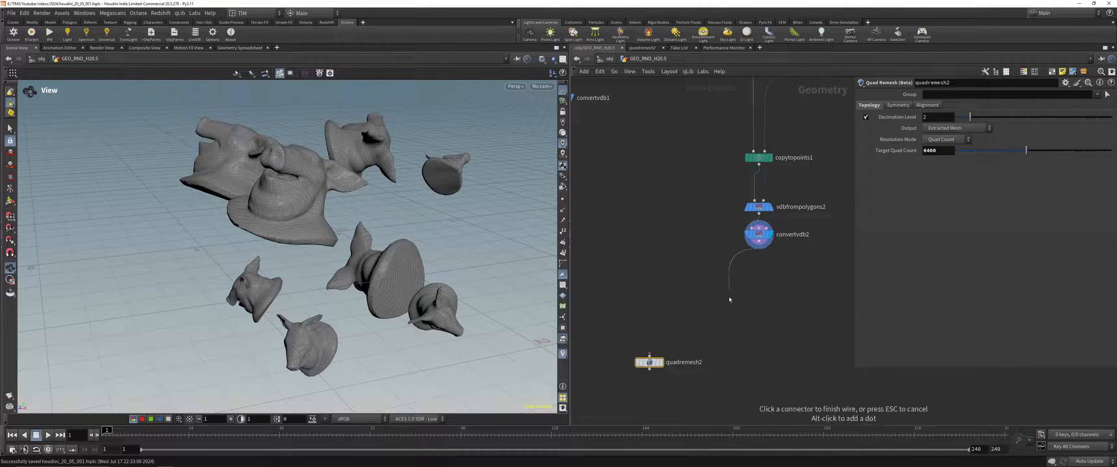
key("Tab")
type("forea")
key("Down")
key("Down")
key("Down")
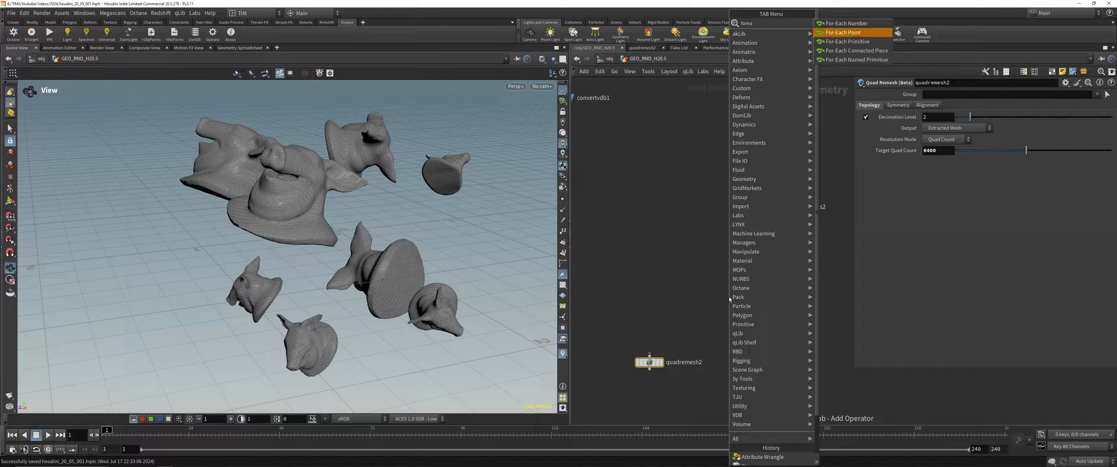
key("Return")
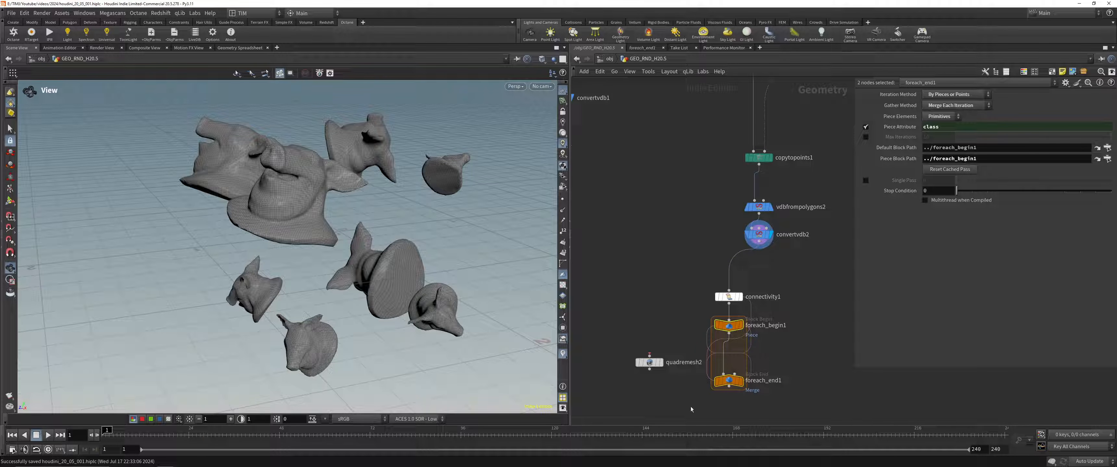
Step: Colour the for-each begin and end nodes white
left_click(728, 381)
key("c")
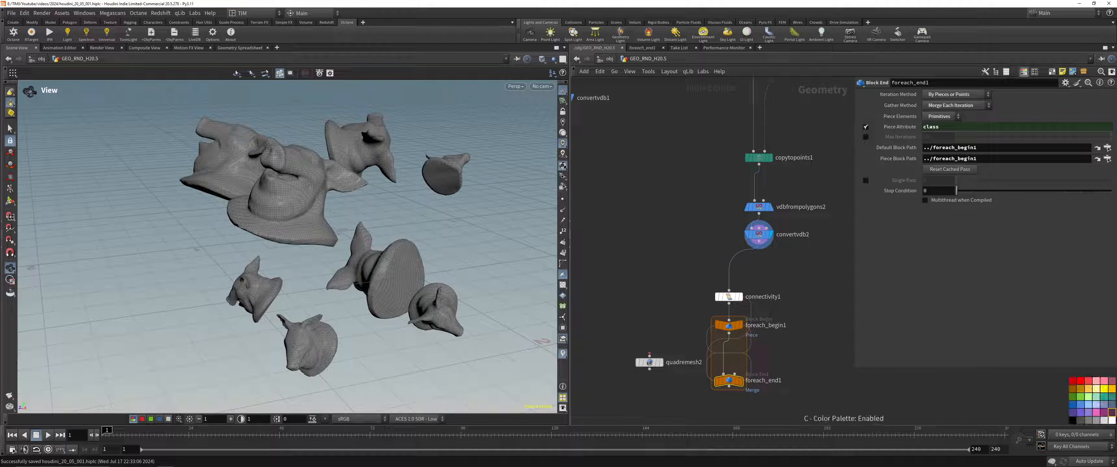
left_click(1104, 420)
left_click(910, 127)
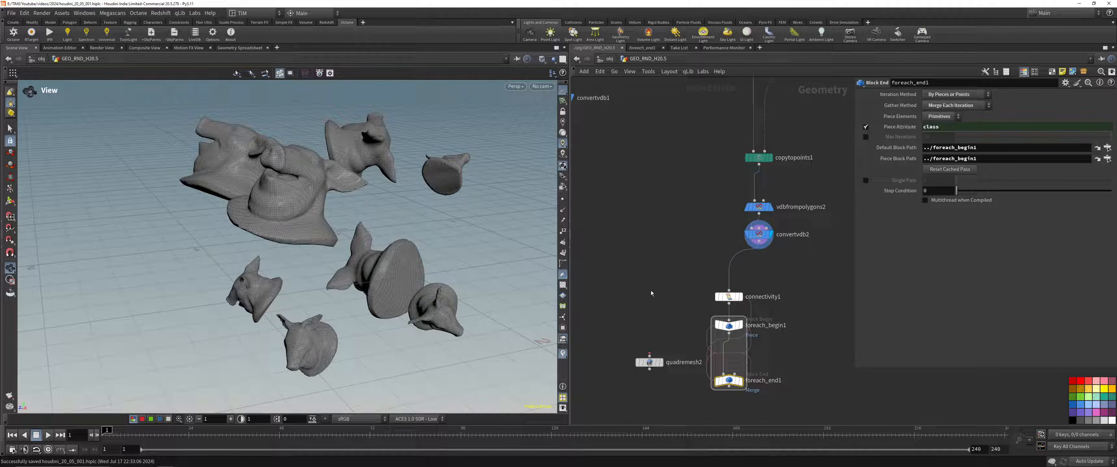
Step: Insert the duplicated Quad Remesh node inside the for-each block and display its result for a single piece
left_click(728, 296)
left_click_drag(649, 363, 722, 354)
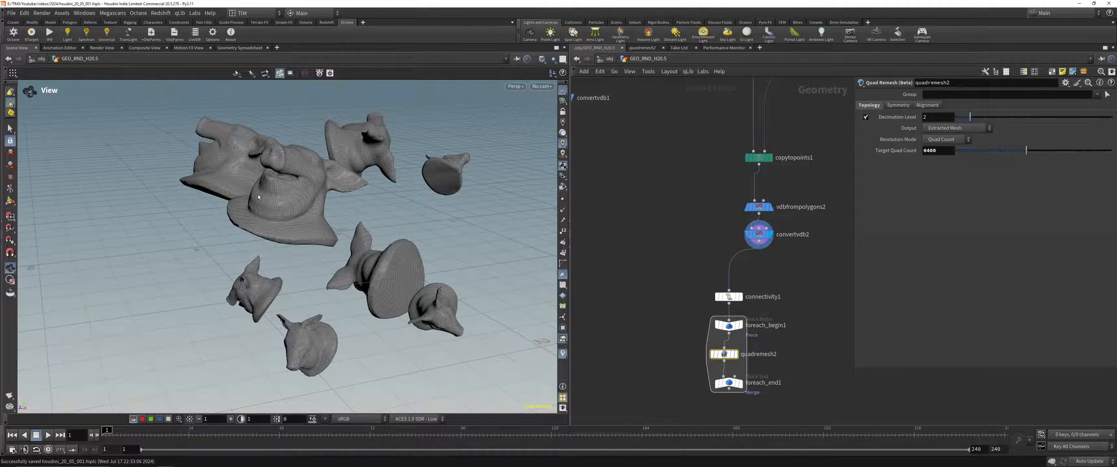
key("g")
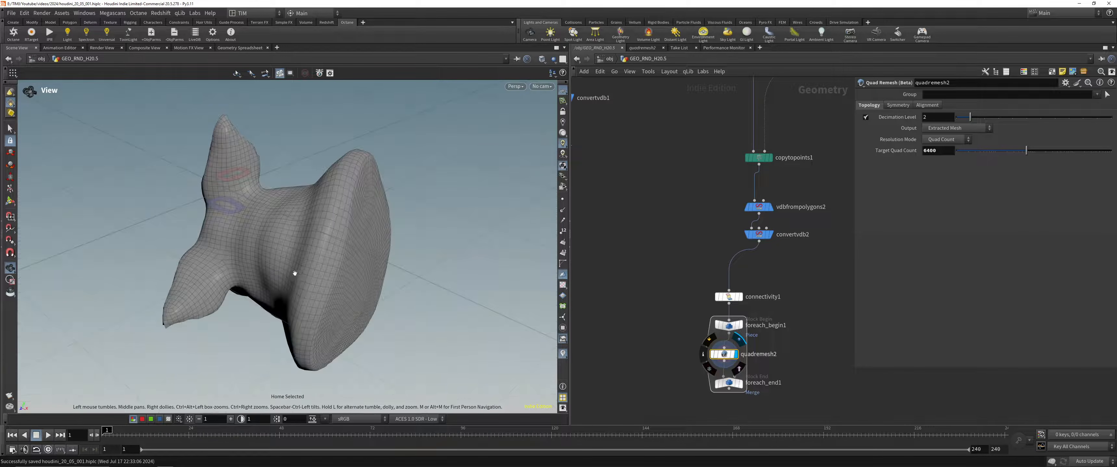
left_click_drag(281, 210, 372, 134)
middle_click(729, 355)
Step: Display the for-each end node's output and frame all the remeshed pig heads in the viewport
left_click(741, 384)
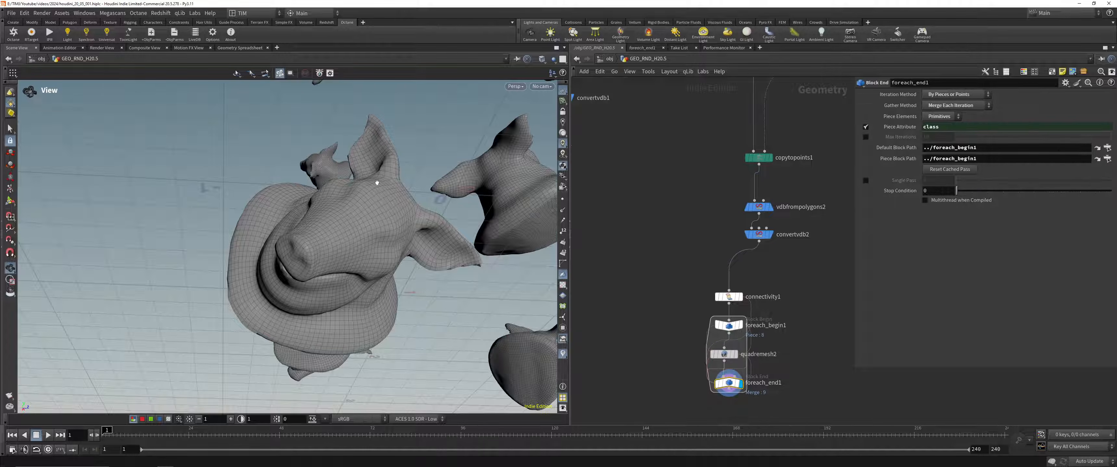
key("space+g")
left_click_drag(374, 193, 366, 233)
right_click_drag(366, 232, 378, 234)
left_click_drag(377, 234, 301, 222)
Step: Lay out the pig head node chain neatly in the network
scroll(682, 291, "down", 5)
left_click_drag(691, 381, 713, 252)
key("l")
scroll(767, 253, "up", 3)
left_click(773, 276)
middle_click_drag(776, 271, 732, 279)
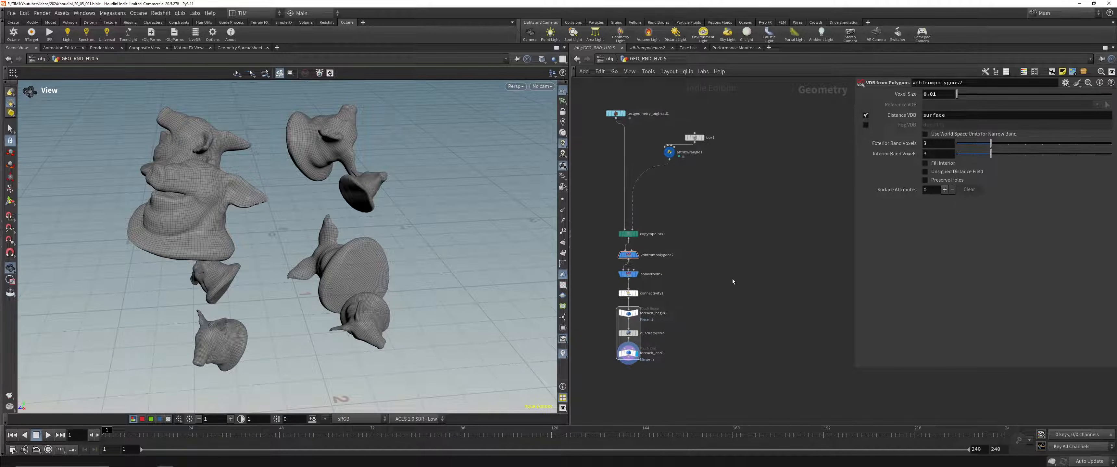
Step: Add a second Box node to the side of the pig head chain and display it
left_click(694, 137)
middle_click_drag(744, 216, 743, 233)
key("Tab")
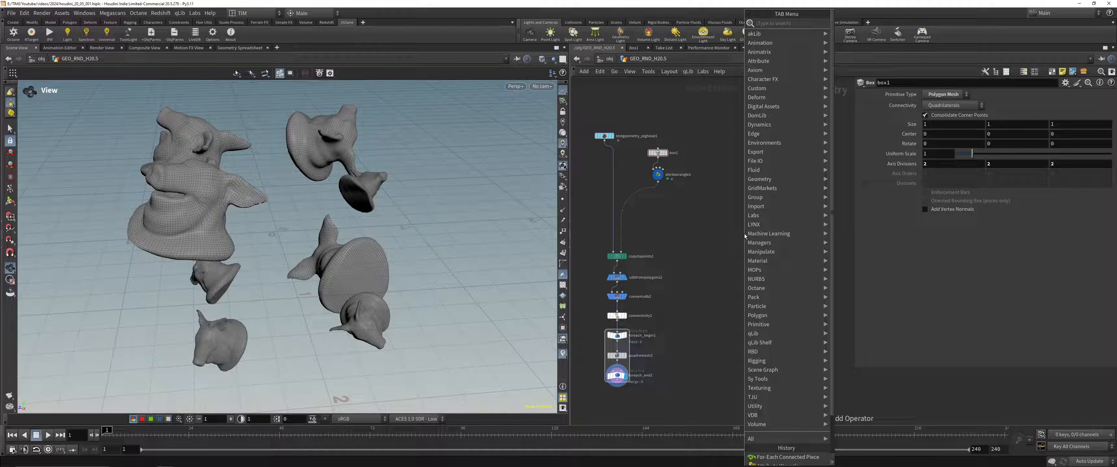
type("box")
key("Return")
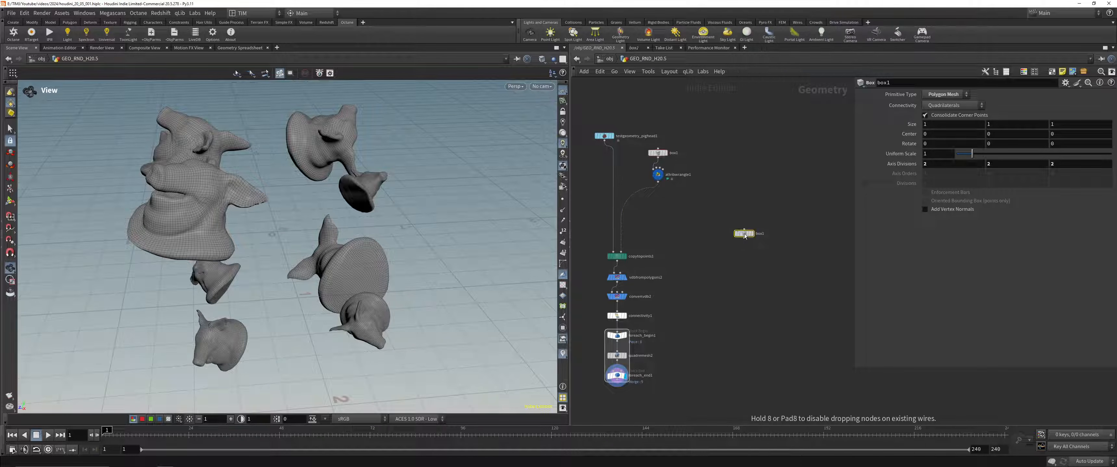
left_click(744, 235)
left_click_drag(299, 190, 197, 188)
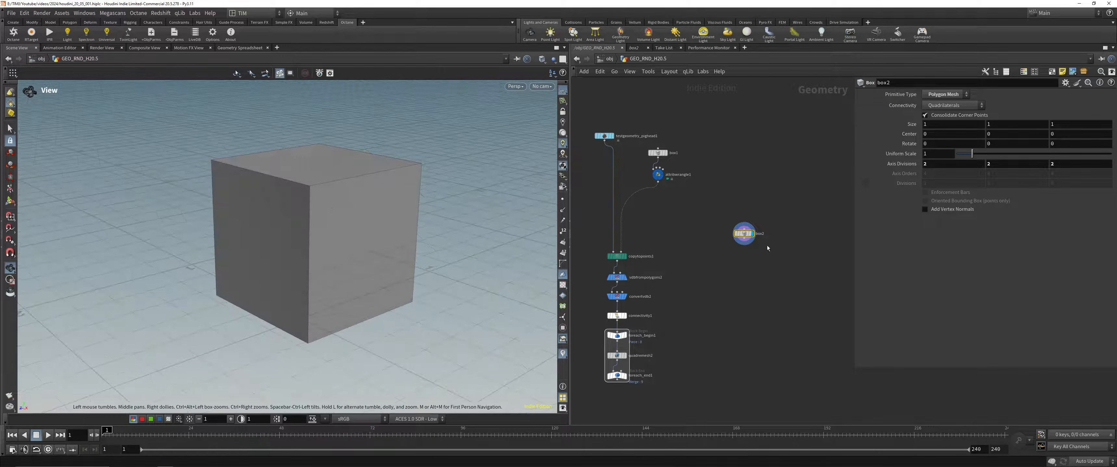
Step: Add a Subdivide node below the new box
scroll(767, 248, "up", 3)
key("Tab")
type("sub")
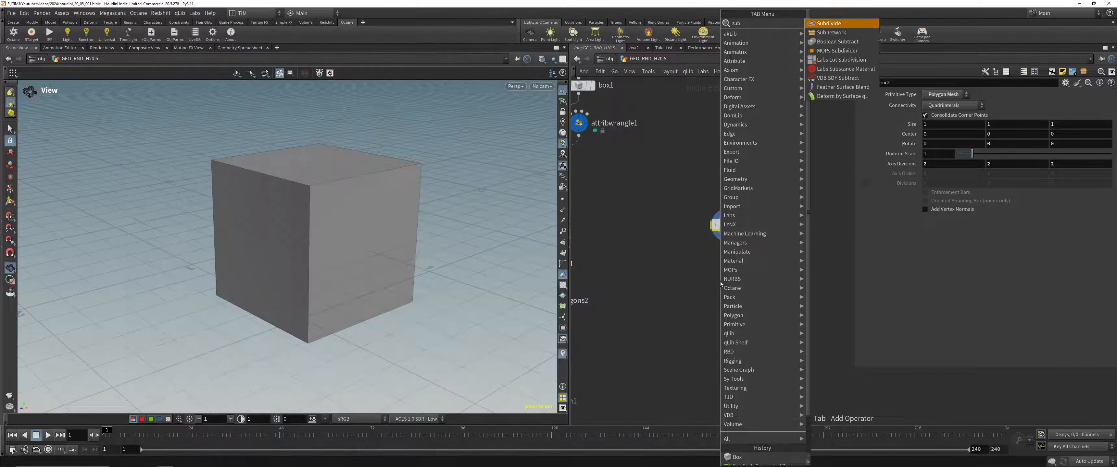
key("Return")
left_click(721, 282)
Step: Set the Subdivide node's algorithm to OpenSubdiv Bilinear and its depth to 7
left_click(965, 117)
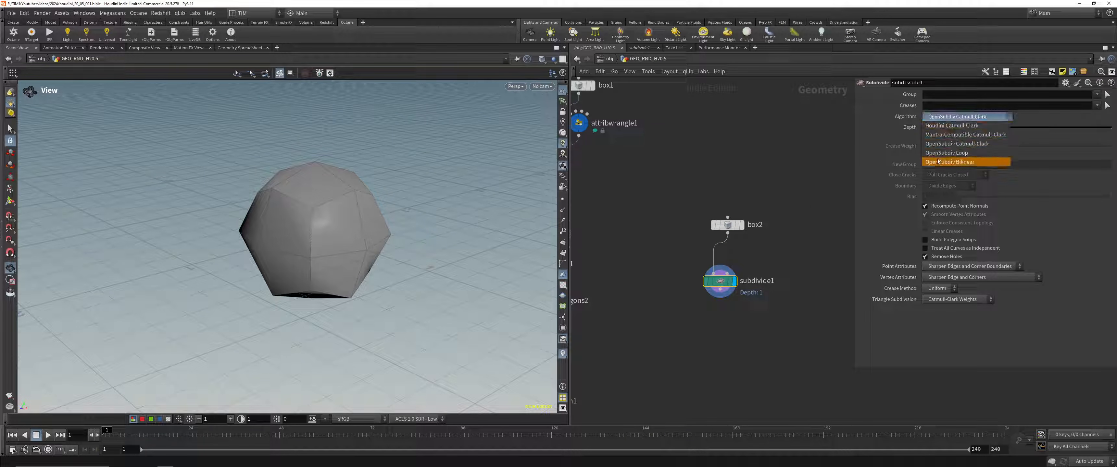
left_click(937, 161)
double_click(937, 127)
type("7")
key("Return")
Step: Align the new box and Subdivide nodes in the network and save the scene
left_click_drag(704, 316, 759, 188)
key("l")
left_click(763, 327)
middle_click_drag(763, 323, 726, 326)
left_click(742, 239)
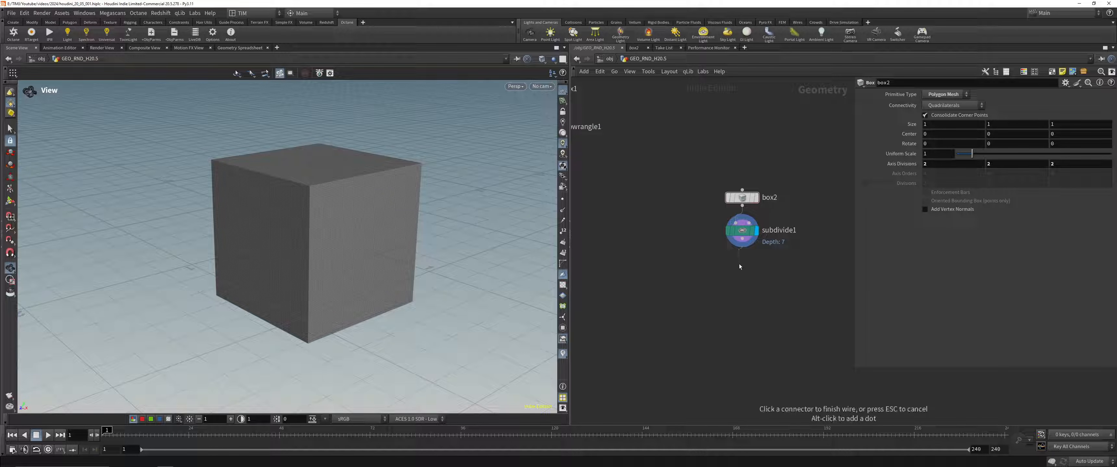
middle_click_drag(739, 266, 704, 251)
key("Escape")
key("ctrl+s")
Step: Add a Sculpt node fed by the Subdivide node and display it
left_click(717, 229)
key("Tab")
type("scu")
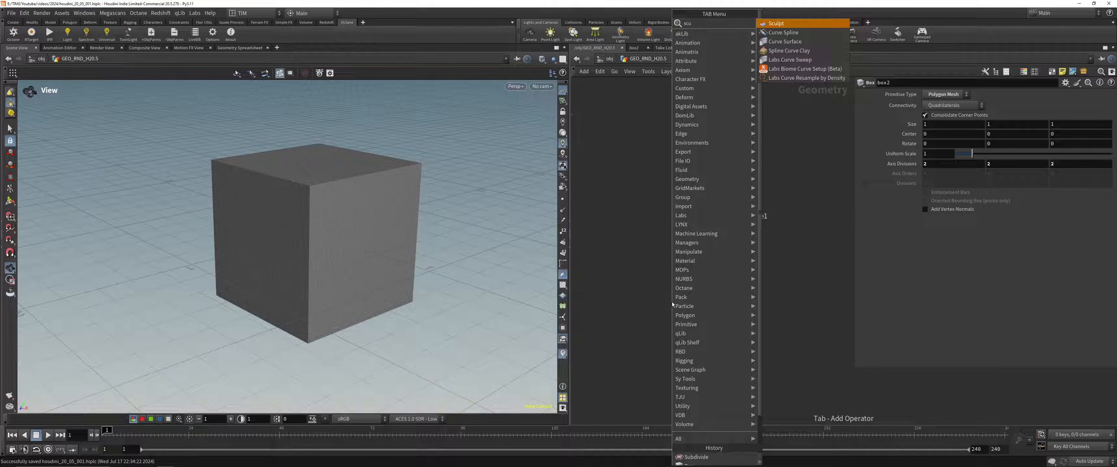
key("Escape")
left_click(671, 301)
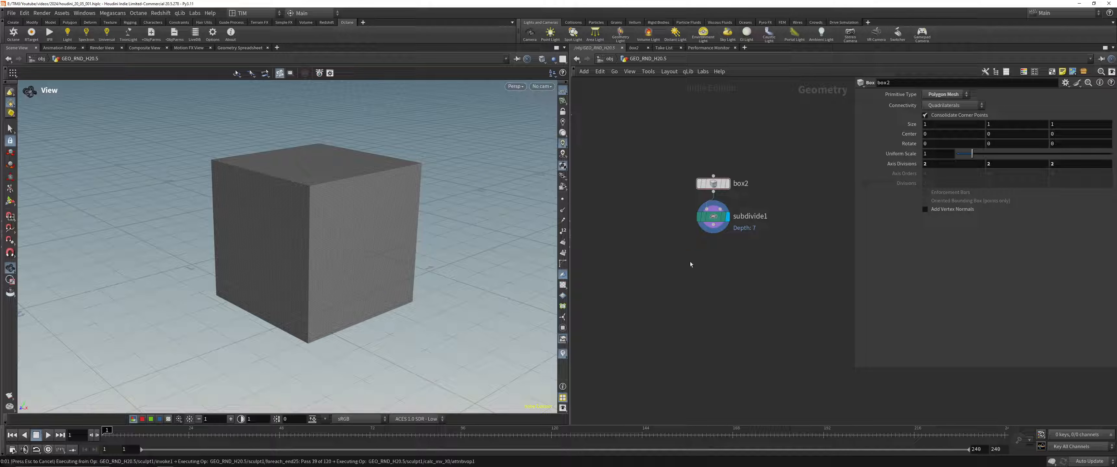
key("r")
Step: Open the Sculpt node's documentation and reposition the help window
left_click(1111, 82)
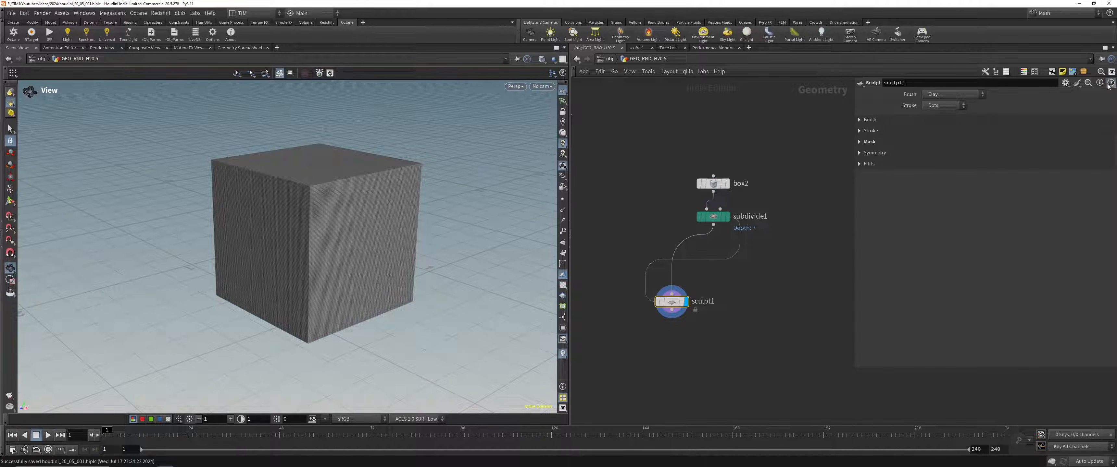
left_click_drag(286, 168, 686, 99)
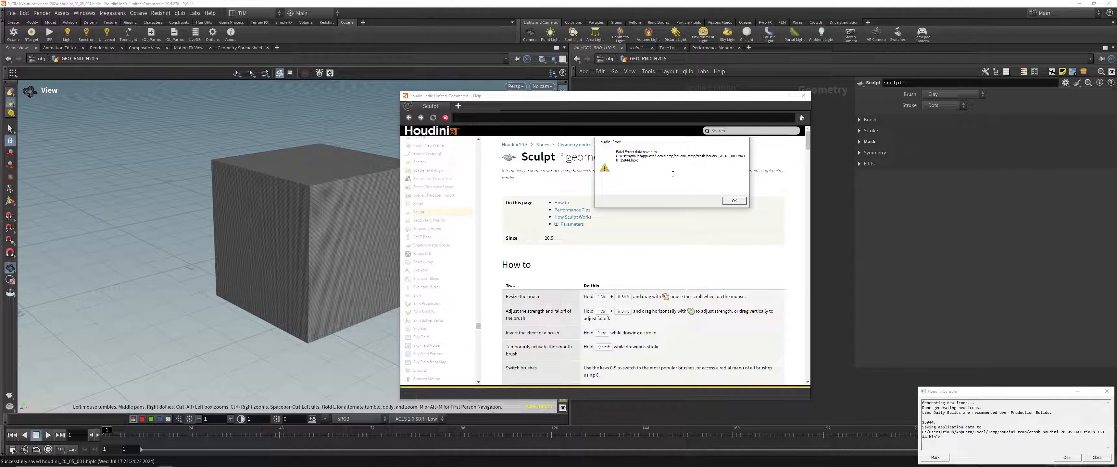
Step: Launch Houdini 20.5.278 again, move the fatal error message aside and dismiss the plugin loading error
key("super")
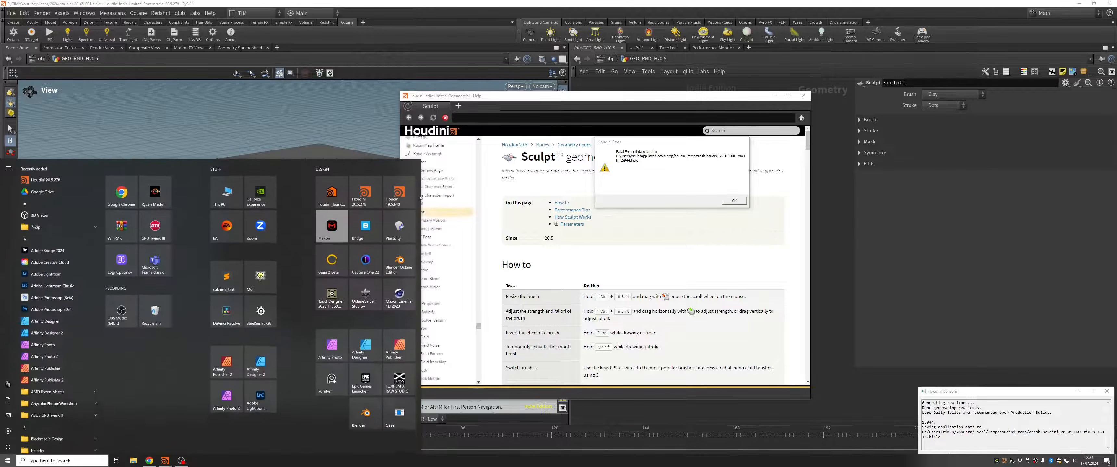
left_click(364, 191)
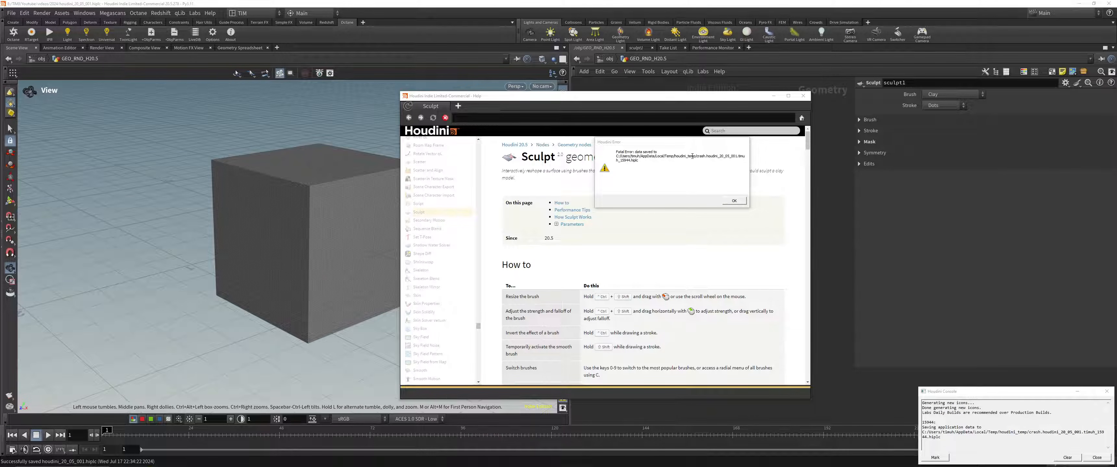
left_click_drag(664, 142, 199, 190)
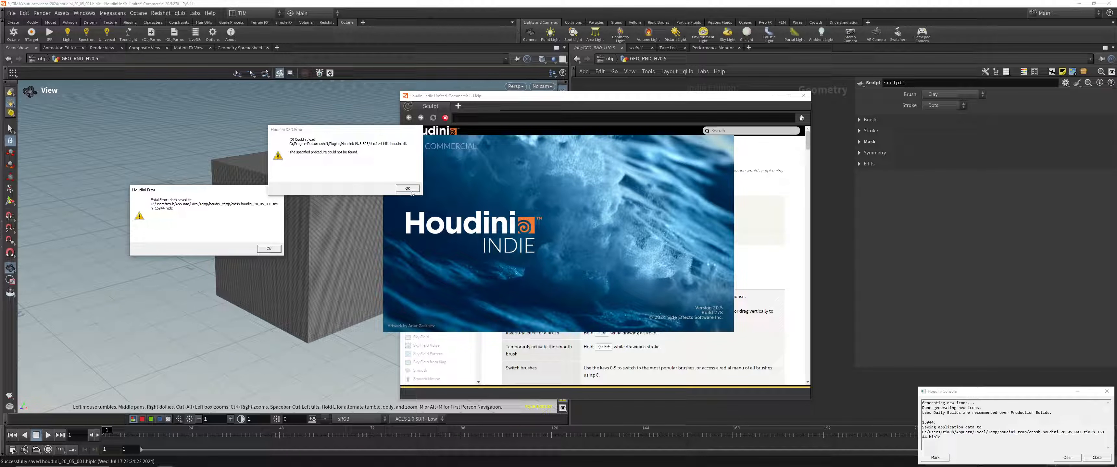
left_click(410, 190)
Step: Highlight the crash file's save path in the Houdini console and reposition the Sculpt help window
left_click_drag(1010, 394, 845, 265)
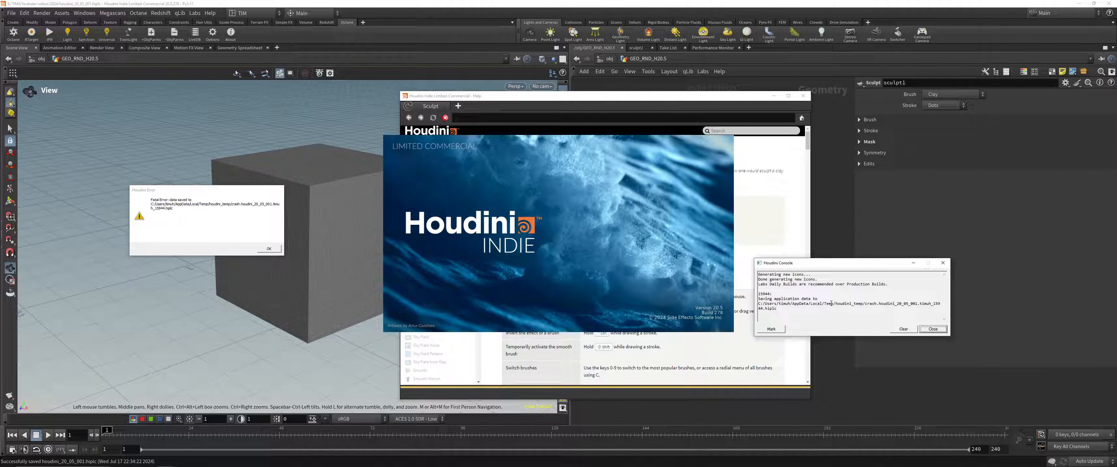
triple_click(831, 304)
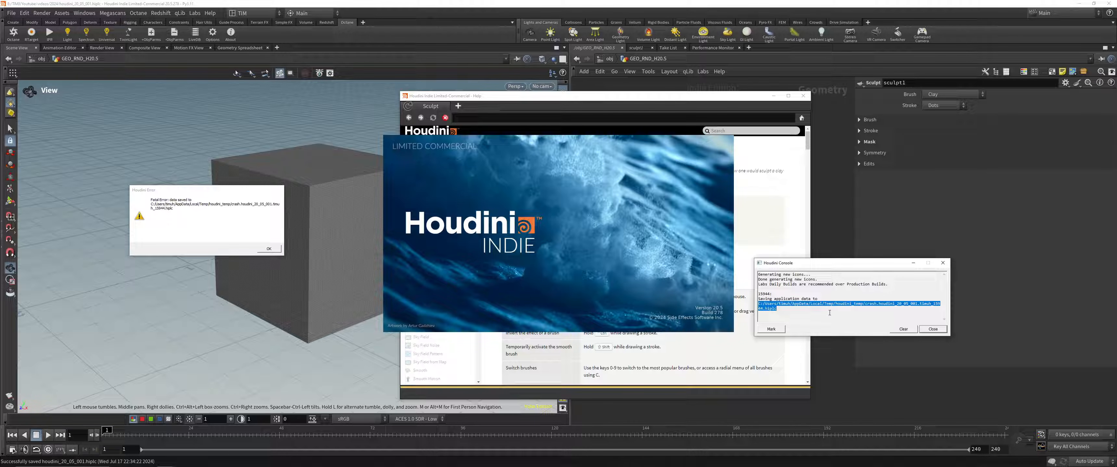
left_click(830, 313)
left_click_drag(735, 98, 593, 90)
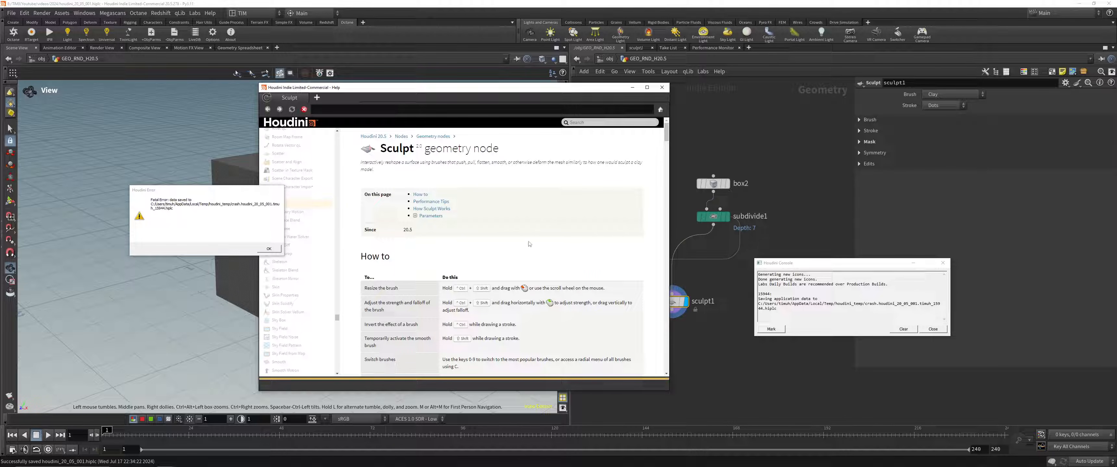
Step: Close the Houdini console windows, dismiss the fatal error message and decline sending the crash report
mouse_move(170, 461)
scroll(433, 186, "down", 5)
scroll(573, 230, "up", 2)
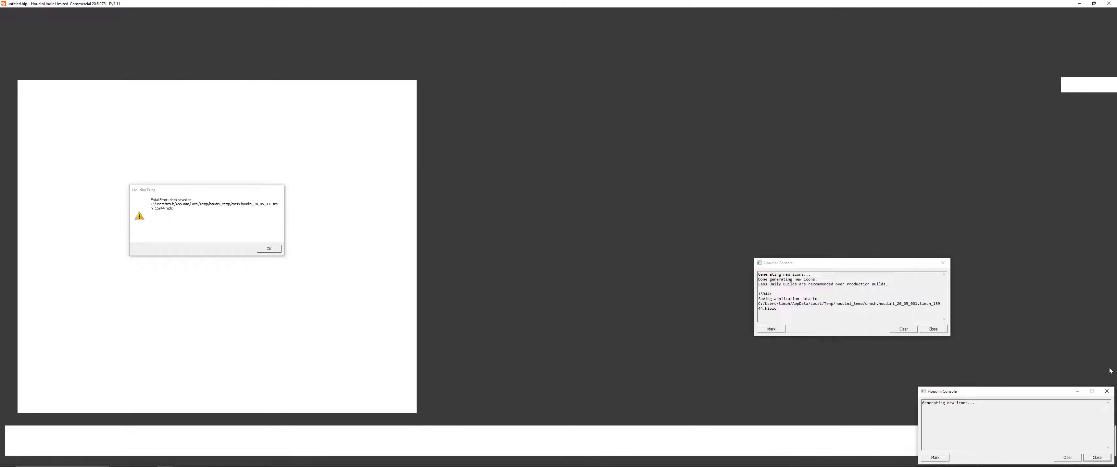
left_click(1106, 393)
left_click(933, 330)
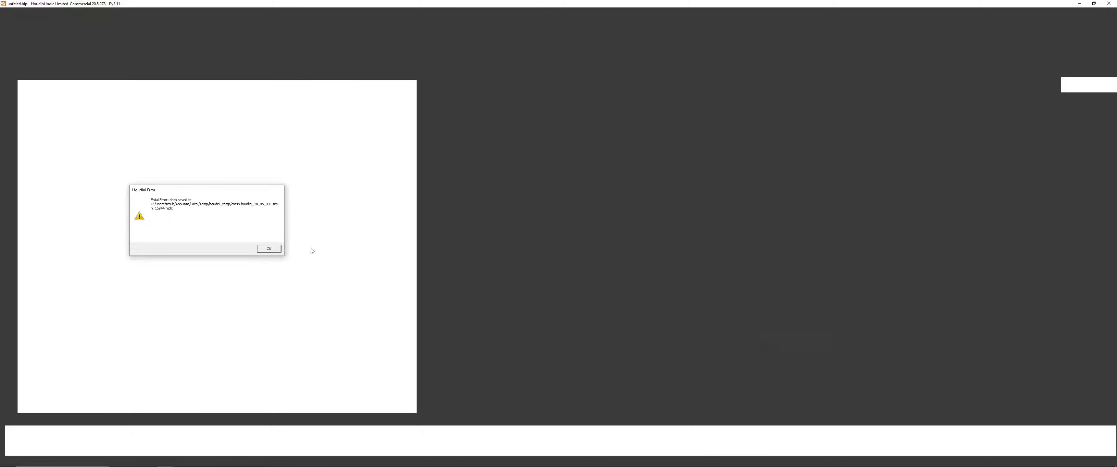
left_click(268, 248)
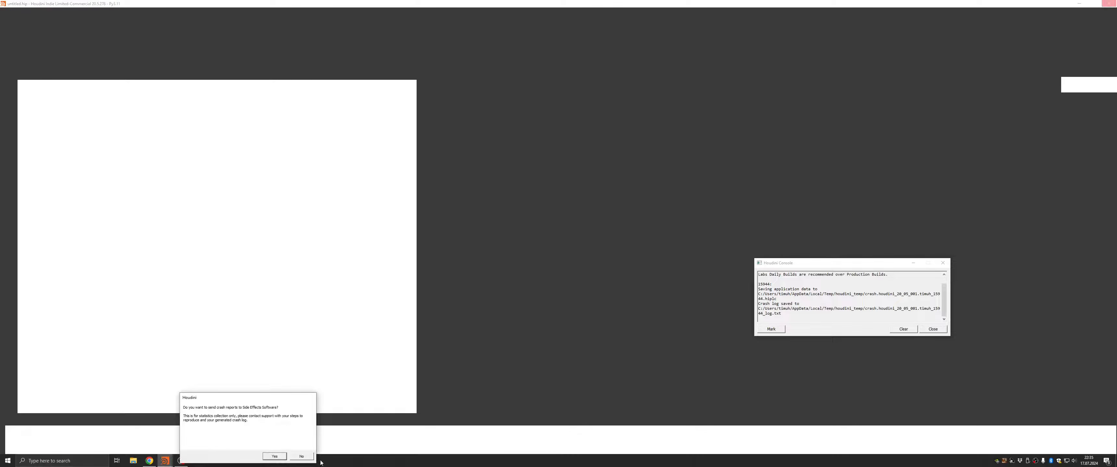
left_click(302, 457)
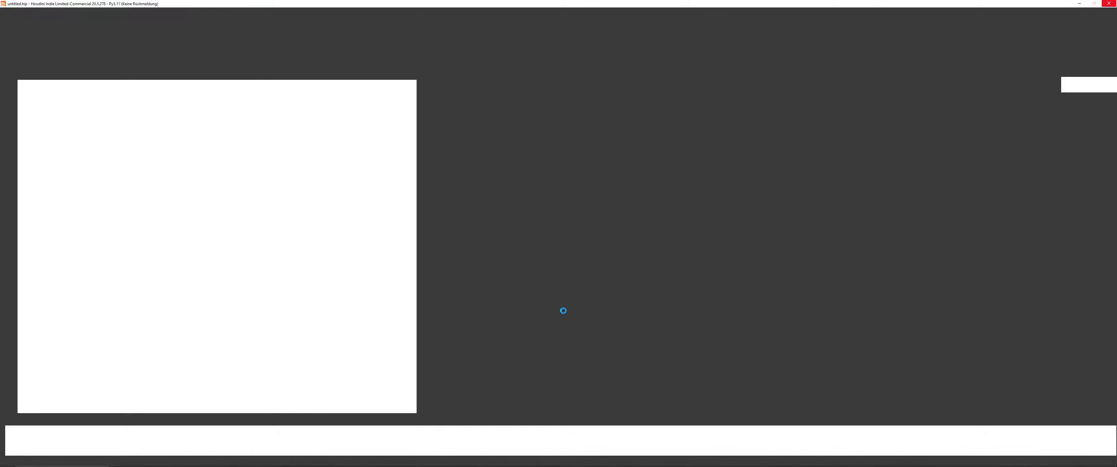
left_click(1106, 391)
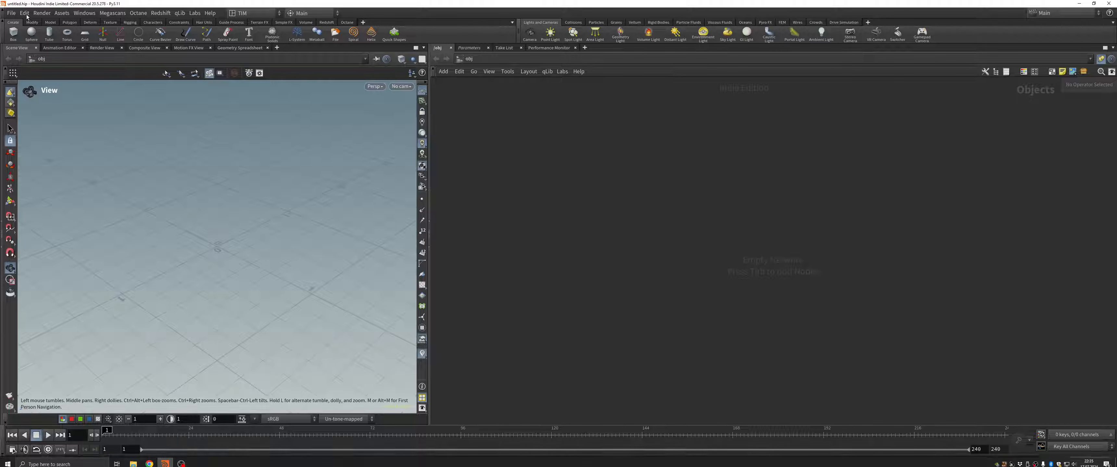
Step: Reopen the recent scene houdini_20_05_001.hiplc and frame the box2 and subdivide1 nodes in the network
left_click(11, 13)
mouse_move(30, 41)
left_click(217, 42)
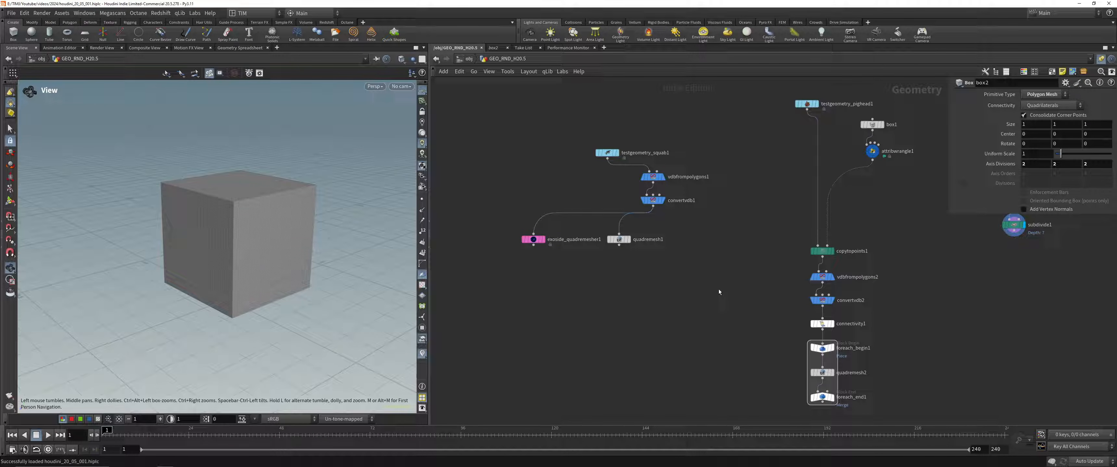
key("f")
Step: Save the scene and turn on Auto Save
key("ctrl+s")
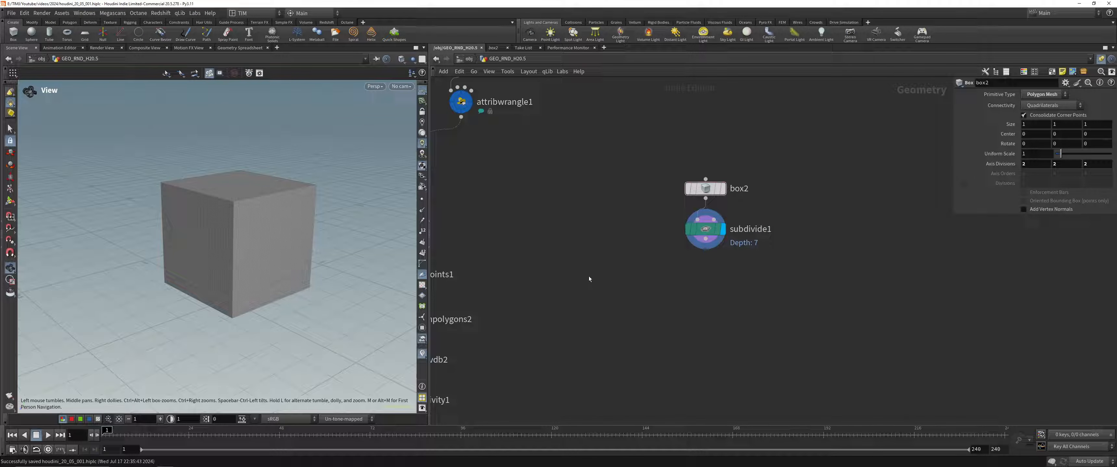
left_click(29, 13)
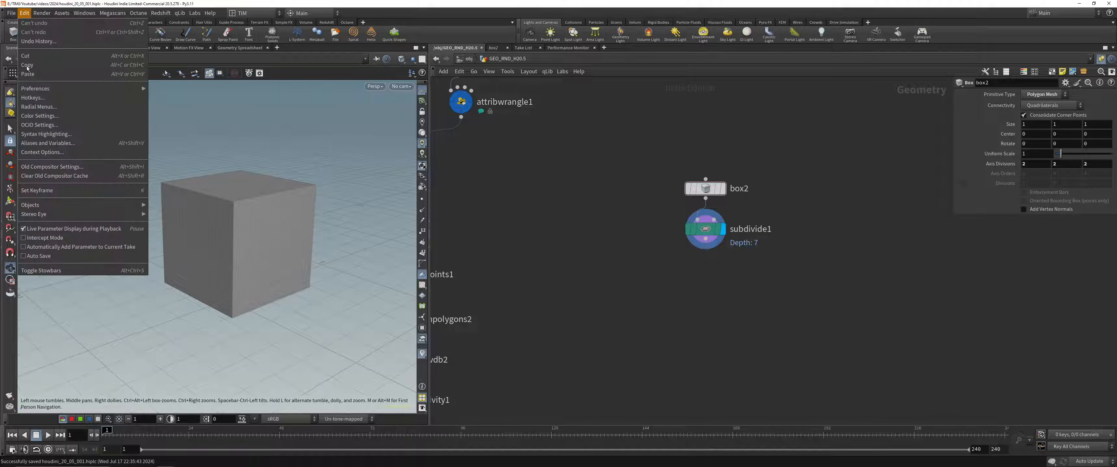
left_click(47, 253)
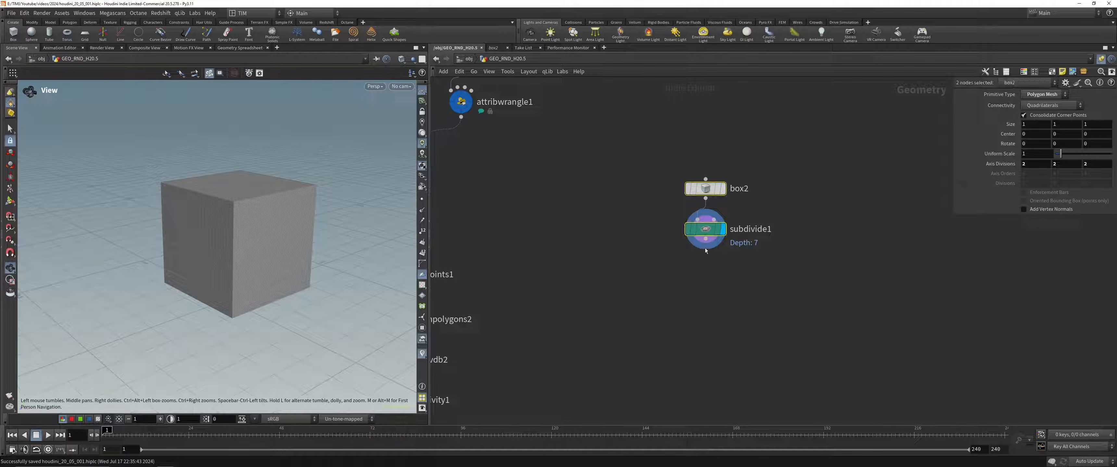
Step: Add a Sculpt node to the network below the Subdivide node
key("Tab")
type("su")
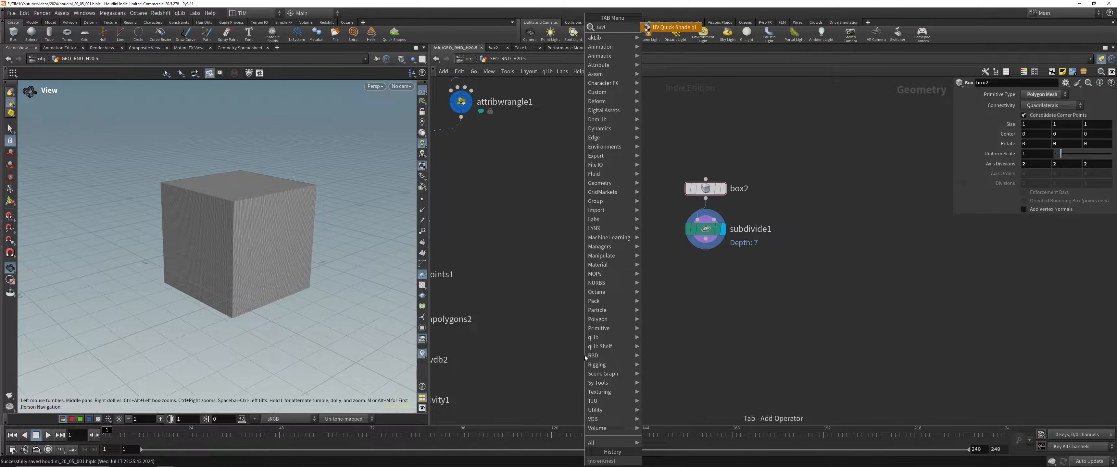
key("BackSpace")
type("c")
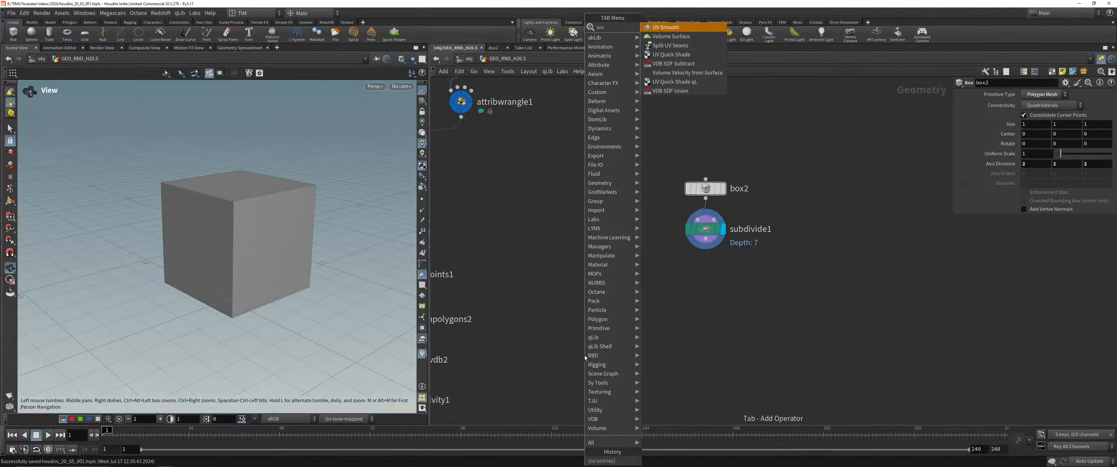
key("Down")
key("Down")
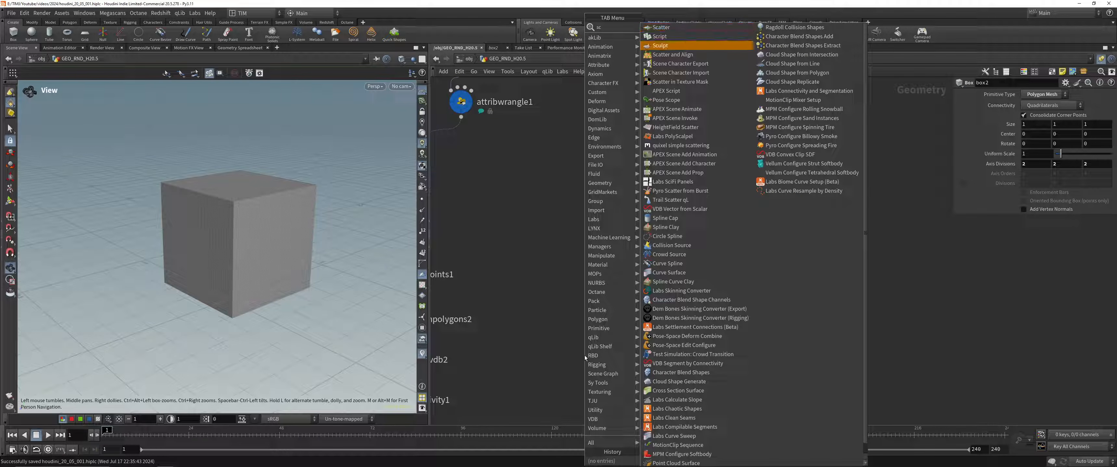
key("Return")
left_click(583, 353)
Step: Connect the Subdivide node's output to the Sculpt node's input and display the Sculpt node
left_click_drag(580, 348, 705, 199)
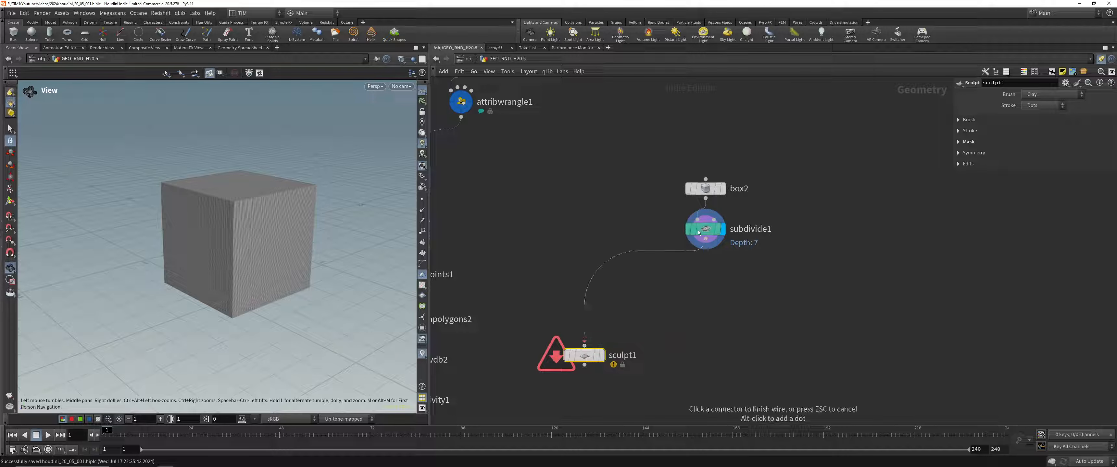
left_click(602, 356)
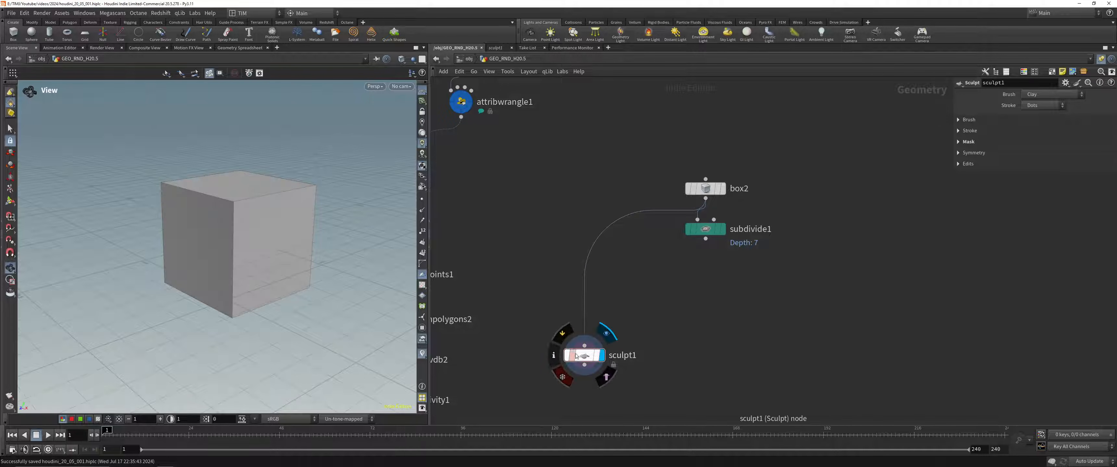
left_click(705, 240)
left_click(582, 340)
Step: Activate the Sculpt tool on the box and maximize the scene view
left_click_drag(262, 187, 273, 194)
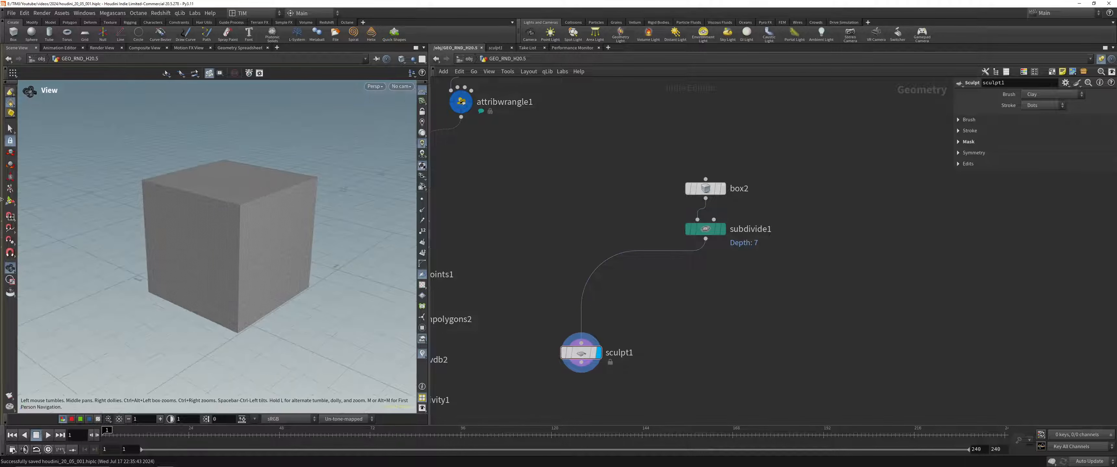
key("Return")
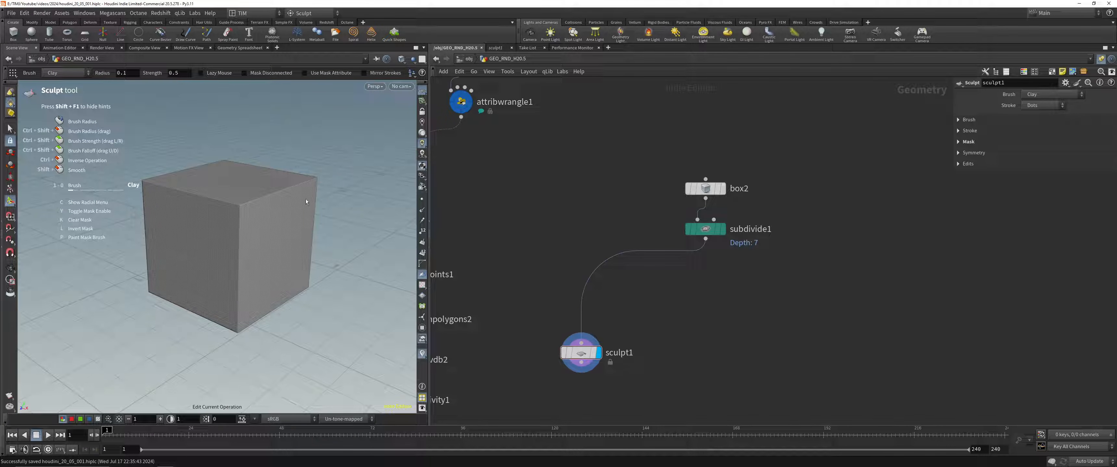
scroll(306, 199, "up", 3)
key("ctrl+b")
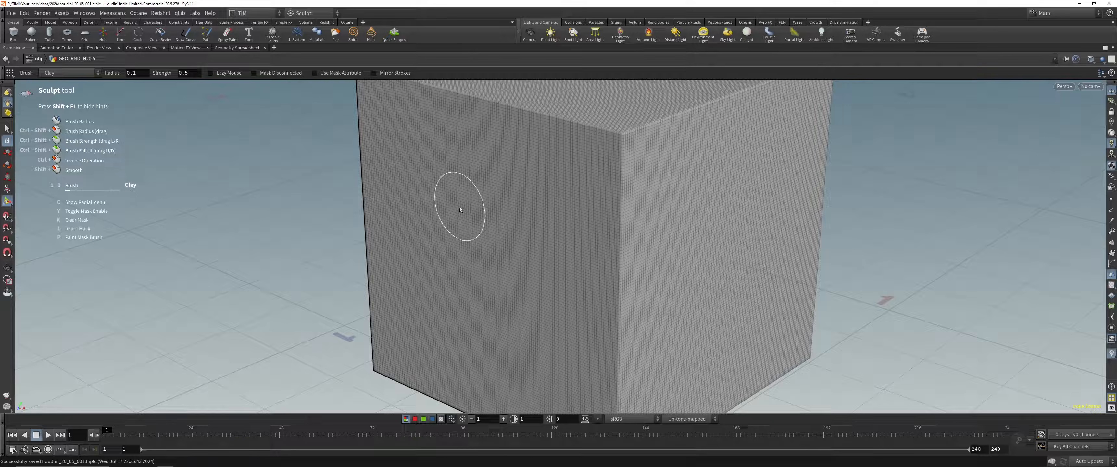
Step: Sculpt a small Clay stroke on the box's upper front corner with a brush radius of 0.1
right_click_drag(464, 194, 421, 274, "alt")
middle_click_drag(508, 169, 444, 260, "alt")
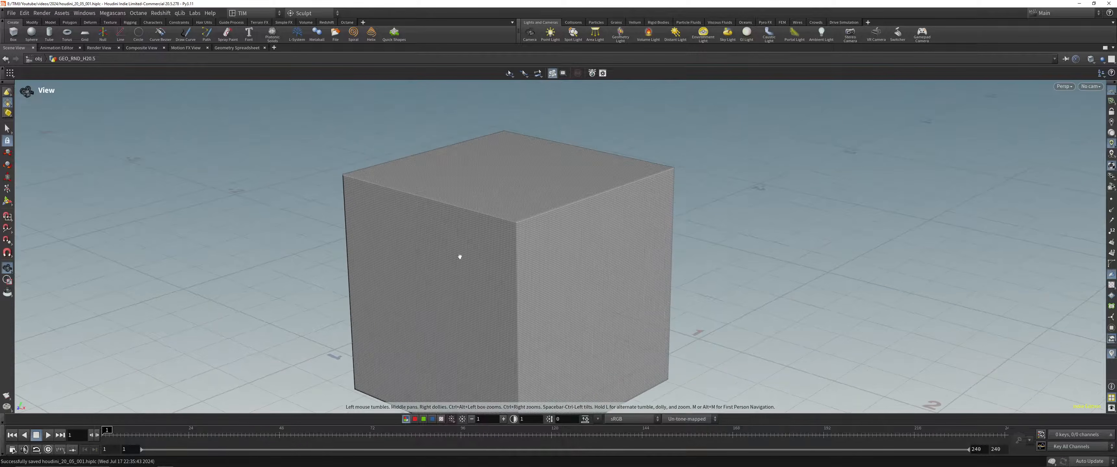
key("Return")
mouse_move(515, 231)
left_mouse_down()
mouse_move(586, 214)
mouse_move(516, 222)
left_mouse_up()
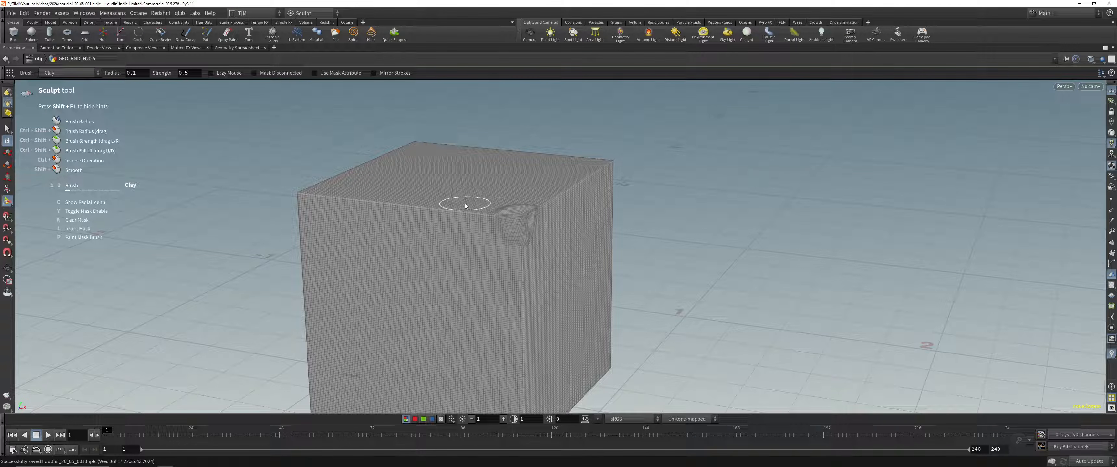
Step: Build up Clay Strips strokes around the upper front corner and along the height of the adjoining front face
scroll(474, 223, "up", 1, "alt")
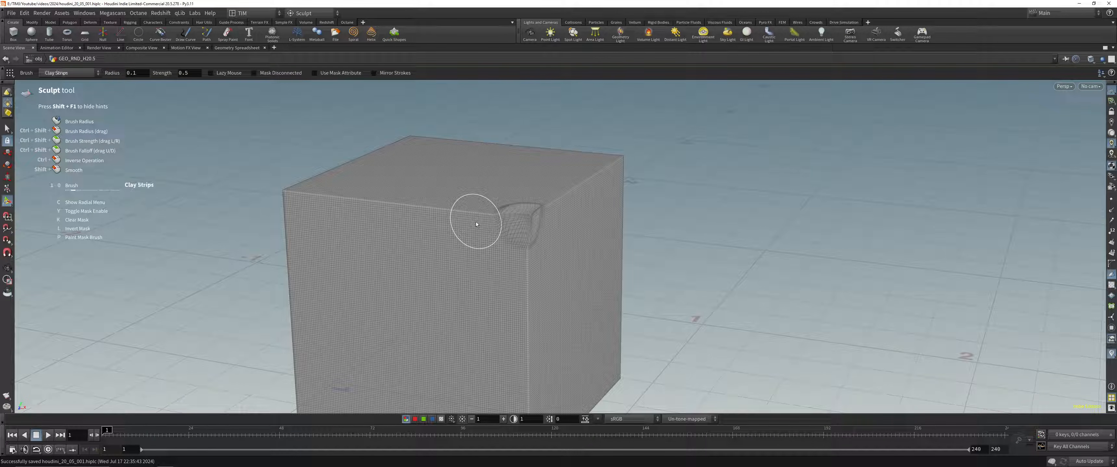
mouse_move(485, 213)
left_mouse_down()
mouse_move(475, 240)
mouse_move(528, 265)
mouse_move(536, 220)
left_mouse_up()
key("2")
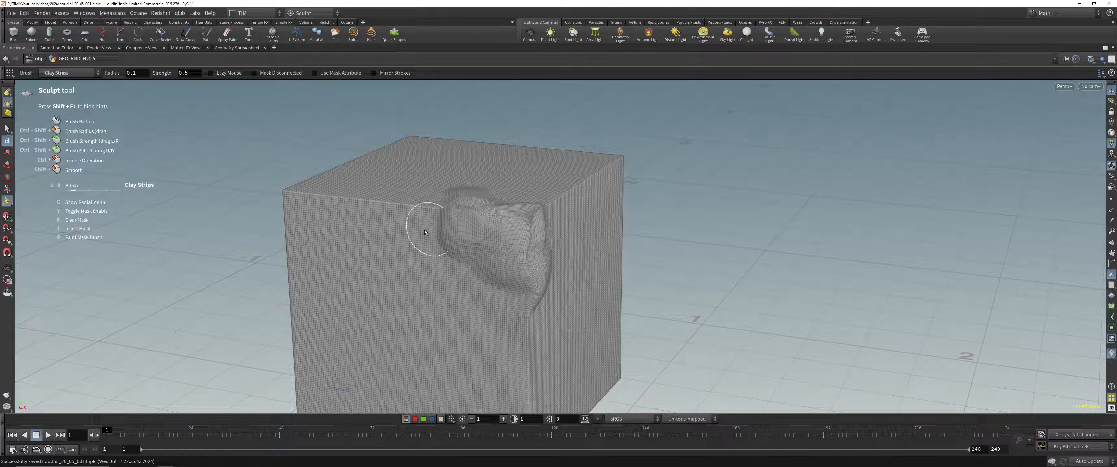
left_click_drag(382, 350, 399, 225)
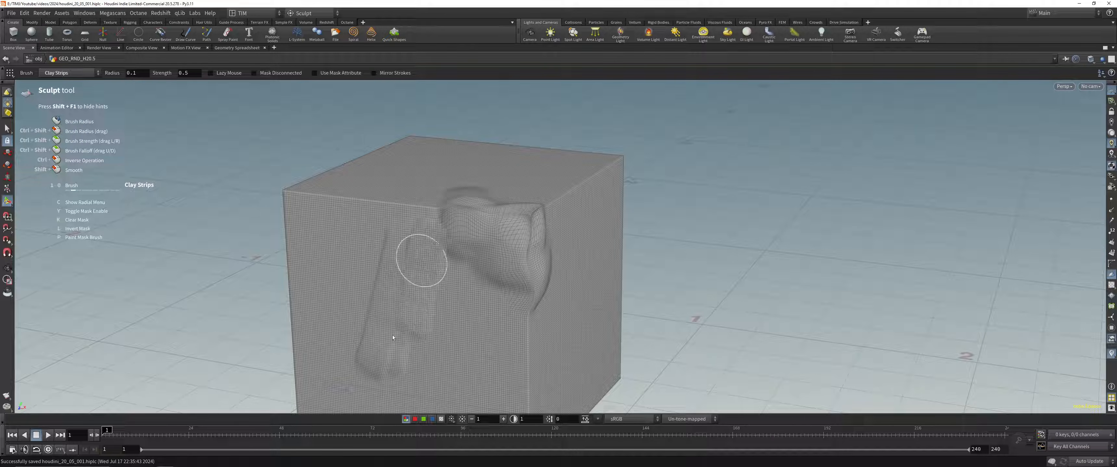
scroll(399, 293, "down", 5)
scroll(388, 334, "up", 5)
mouse_move(386, 354)
left_mouse_down()
mouse_move(417, 227)
mouse_move(436, 242)
left_mouse_up()
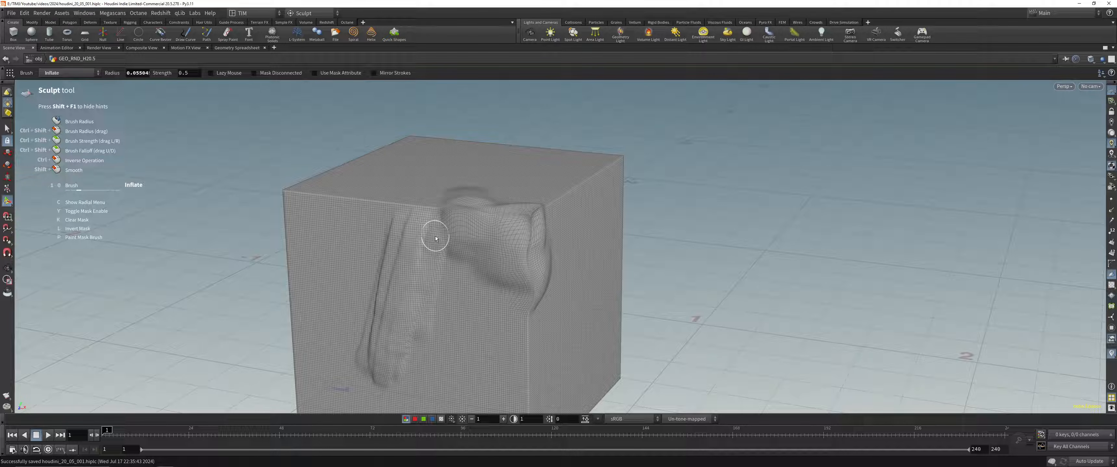
Step: Sculpt broader deformations into the box, going from the Inflate brush to the Flatten brush with a radius of about 1
mouse_move(434, 239)
left_mouse_down()
mouse_move(455, 271)
mouse_move(494, 246)
mouse_move(437, 274)
mouse_move(509, 251)
mouse_move(530, 220)
mouse_move(524, 249)
mouse_move(481, 296)
mouse_move(461, 229)
mouse_move(528, 193)
mouse_move(521, 182)
mouse_move(545, 183)
mouse_move(563, 195)
mouse_move(611, 303)
left_mouse_up()
key("Escape")
key("Return")
key("Escape")
mouse_move(630, 215)
left_mouse_down()
mouse_move(544, 208)
mouse_move(444, 263)
mouse_move(470, 259)
left_mouse_up()
key("Escape")
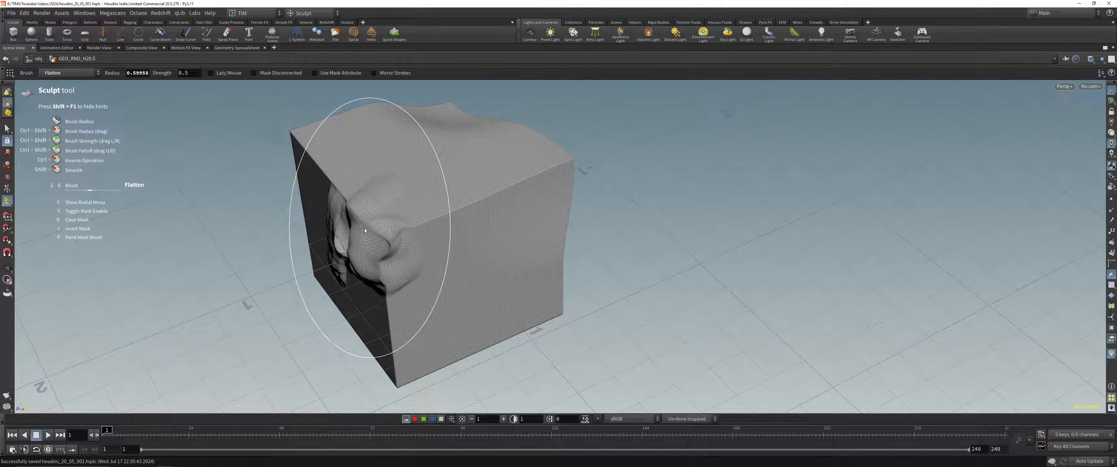
Step: Smooth the sculpted bump and ridges on the front face with the Smooth brush at a radius of about 0.27
scroll(384, 236, "down", 8)
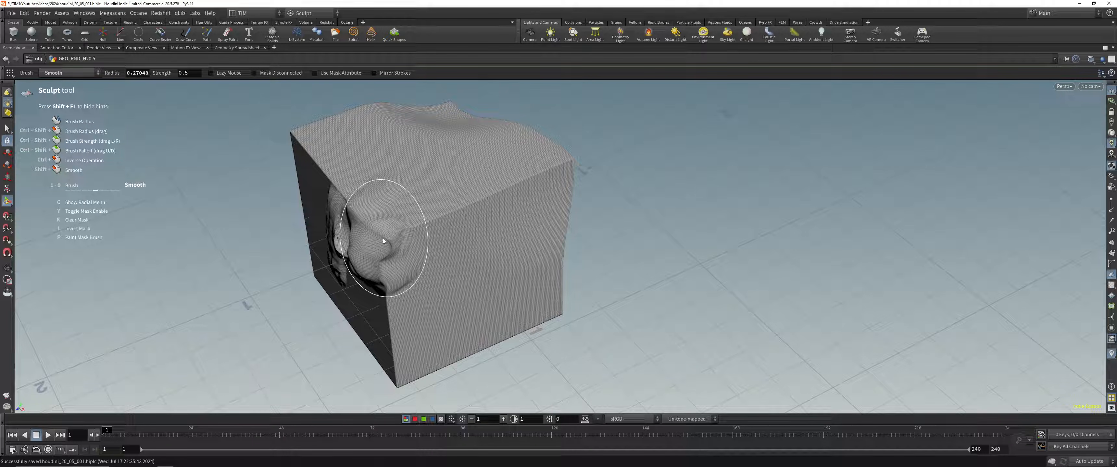
key("Escape")
mouse_move(384, 242)
left_mouse_down()
mouse_move(398, 247)
mouse_move(347, 259)
mouse_move(373, 253)
mouse_move(329, 319)
mouse_move(318, 303)
mouse_move(427, 237)
left_mouse_up()
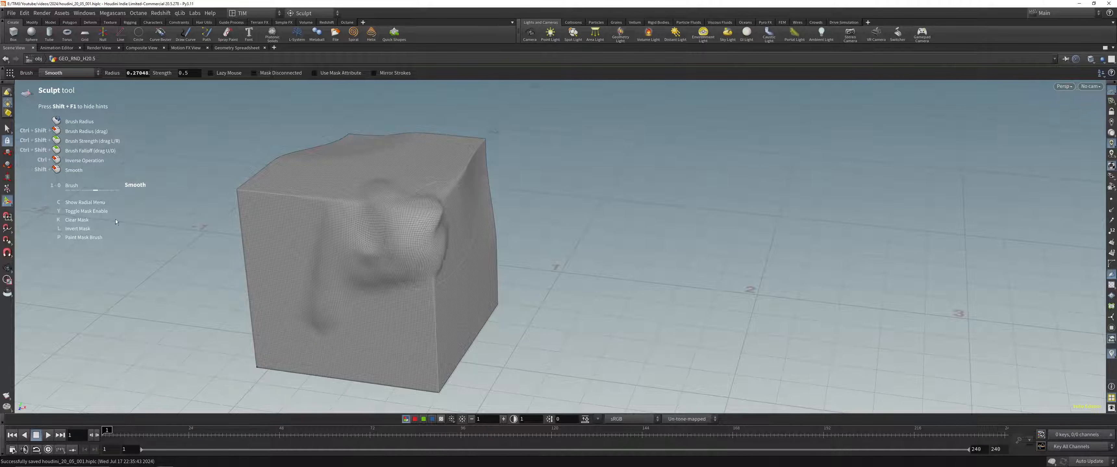
Step: Draw Crease strokes down the box's front vertical edge with a brush radius of about 0.18
key("7")
scroll(436, 218, "down", 3)
left_click_drag(441, 231, 433, 266)
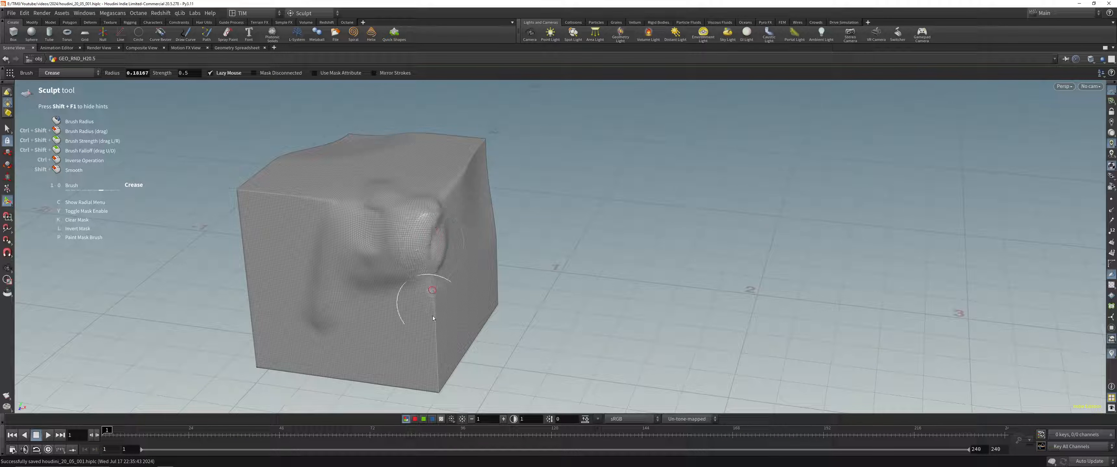
left_click_drag(433, 356, 434, 354)
Step: Choose the Pinch brush, switch to Erase and remove the sculpting from the upper front corner and vertical edge
key("9")
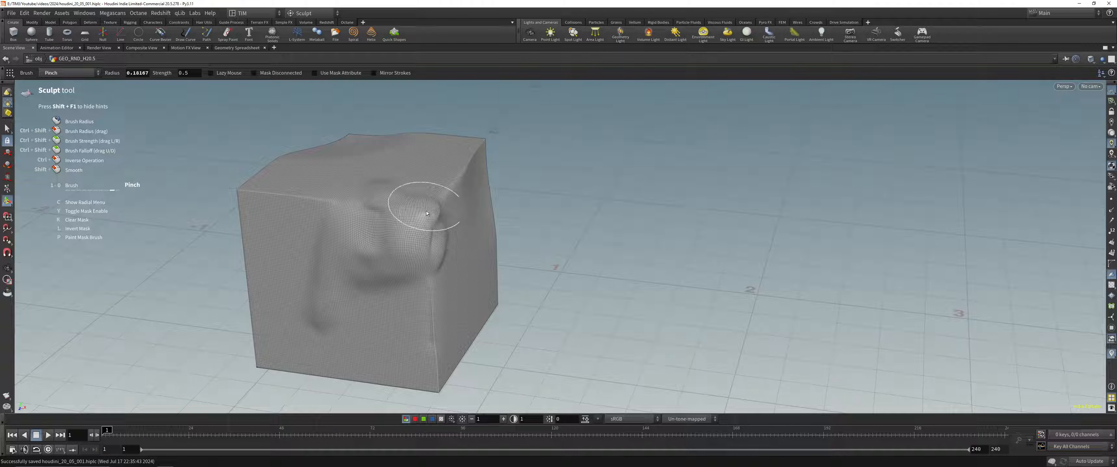
key("0")
left_click_drag(411, 223, 424, 232)
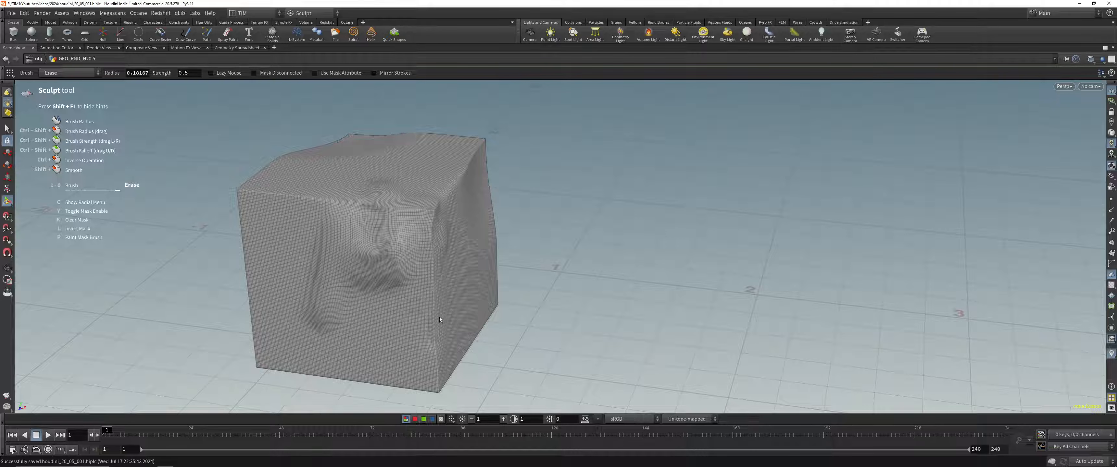
mouse_move(435, 327)
left_mouse_down()
mouse_move(453, 241)
mouse_move(356, 211)
mouse_move(373, 194)
left_mouse_up()
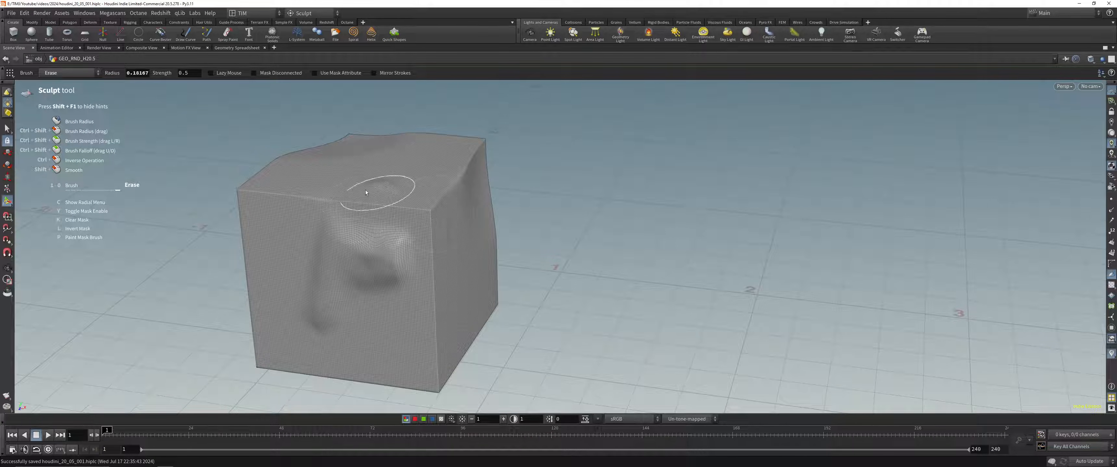
Step: Enlarge the Erase brush radius to about 0.3 and erase the remaining sculpting from the front and top faces
scroll(404, 251, "up", 5)
mouse_move(398, 252)
left_mouse_down()
mouse_move(354, 286)
mouse_move(412, 219)
mouse_move(333, 277)
mouse_move(340, 315)
mouse_move(334, 304)
left_mouse_up()
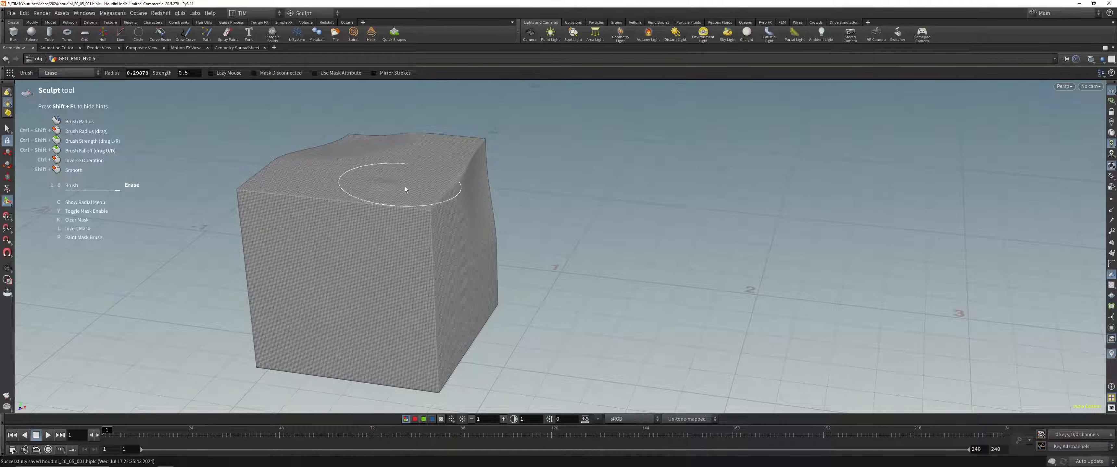
mouse_move(399, 196)
left_mouse_down()
mouse_move(406, 172)
mouse_move(397, 198)
mouse_move(432, 268)
left_mouse_up()
key("Escape")
mouse_move(411, 189)
left_mouse_down()
mouse_move(206, 179)
mouse_move(299, 182)
mouse_move(306, 207)
mouse_move(410, 233)
mouse_move(423, 217)
left_mouse_up()
Step: Switch to the Move brush, enlarge its radius to about 0.44 and pull on the box's upper corner
key("Return")
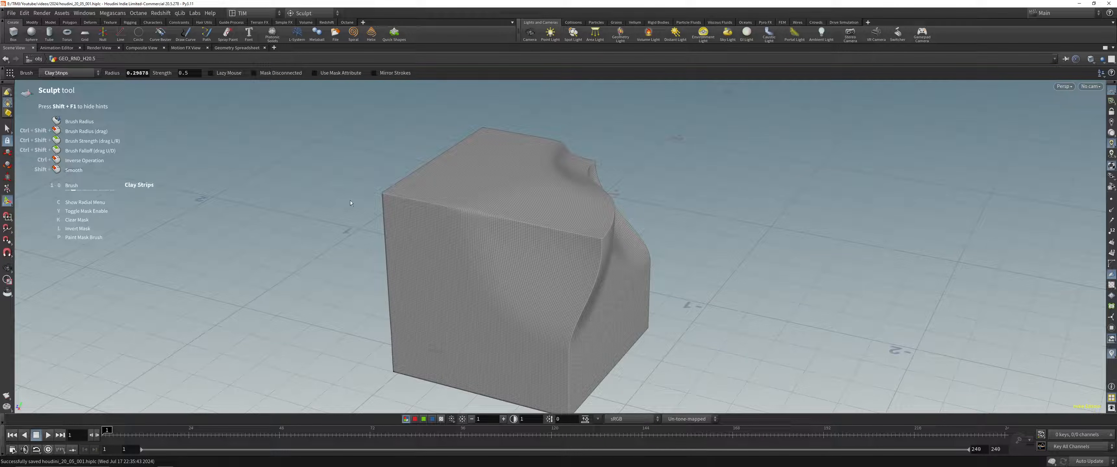
key("4")
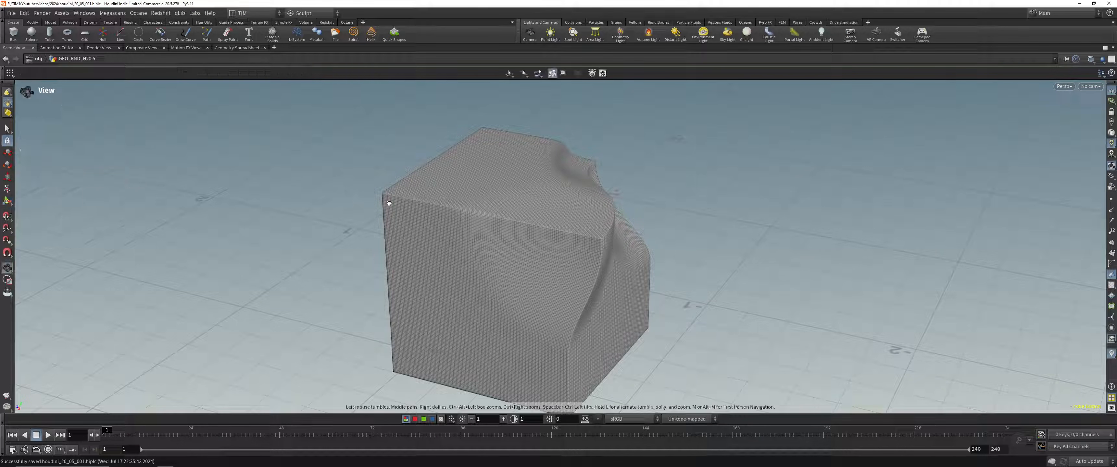
left_click_drag(384, 202, 460, 234, "alt")
scroll(395, 204, "up", 3)
mouse_move(385, 200)
left_mouse_down()
mouse_move(430, 214)
mouse_move(413, 249)
mouse_move(559, 260)
mouse_move(514, 156)
mouse_move(452, 218)
mouse_move(464, 186)
left_mouse_up()
scroll(283, 320, "up", 4)
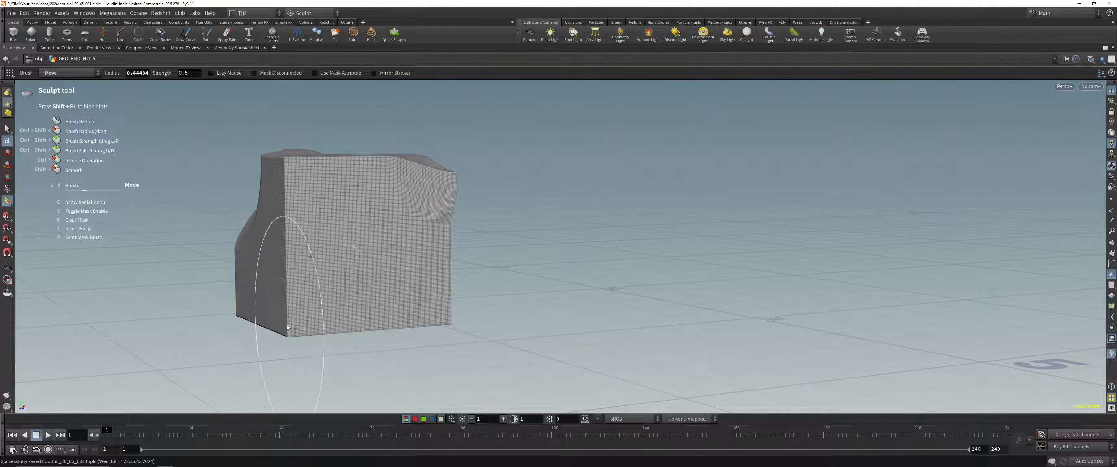
Step: Pull and push the box's bottom corners, lower edges and sides into a warped shape with the Move brush
left_click_drag(287, 323, 279, 403)
mouse_move(301, 353)
left_mouse_down("alt")
mouse_move(374, 197)
mouse_move(316, 250)
mouse_move(304, 170)
mouse_move(396, 139)
mouse_move(348, 150)
mouse_move(287, 110)
mouse_move(291, 274)
left_mouse_up("alt")
mouse_move(415, 276)
left_mouse_down()
mouse_move(416, 234)
mouse_move(415, 248)
mouse_move(478, 259)
mouse_move(470, 222)
mouse_move(502, 213)
mouse_move(648, 107)
mouse_move(515, 337)
left_mouse_up()
mouse_move(445, 334)
left_mouse_down()
mouse_move(450, 297)
mouse_move(375, 367)
mouse_move(434, 313)
mouse_move(495, 280)
mouse_move(544, 215)
mouse_move(509, 257)
mouse_move(432, 276)
mouse_move(456, 267)
mouse_move(461, 288)
left_mouse_up()
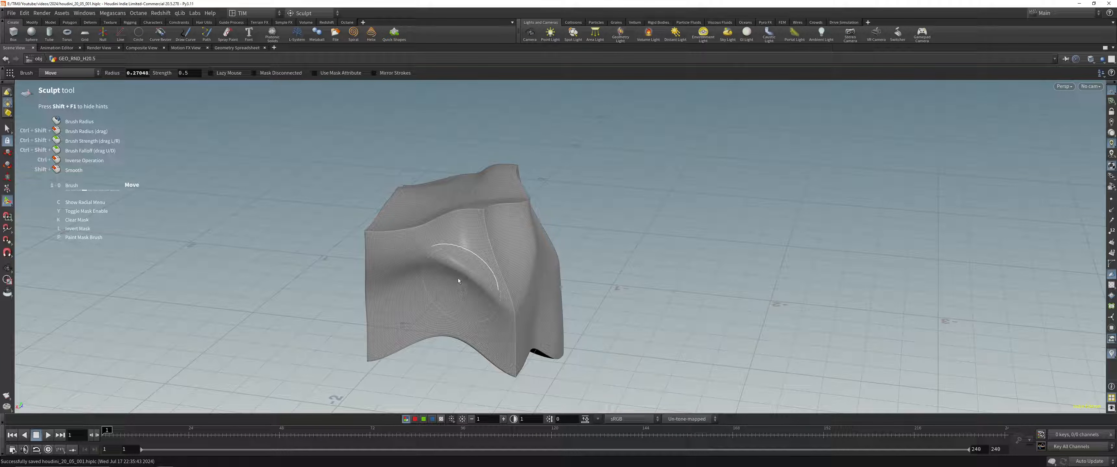
key("c")
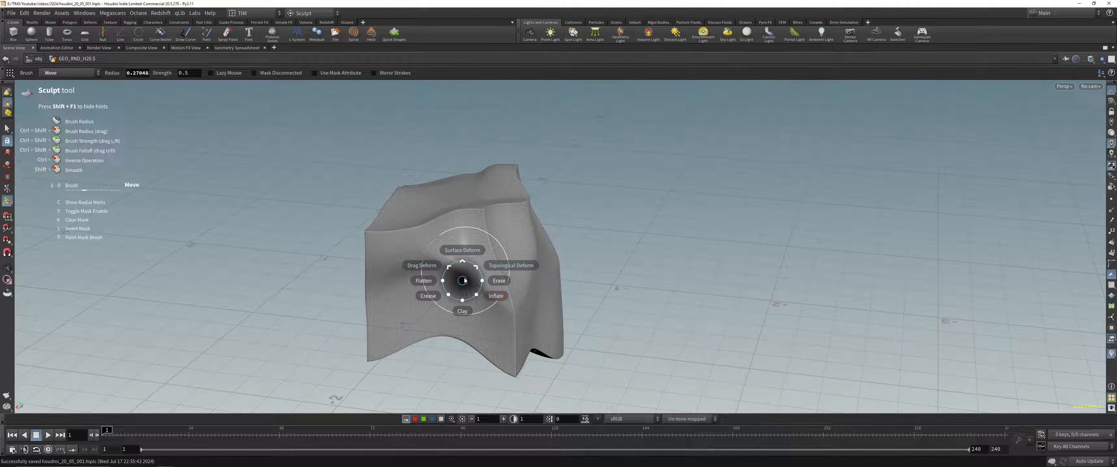
mouse_move(514, 262)
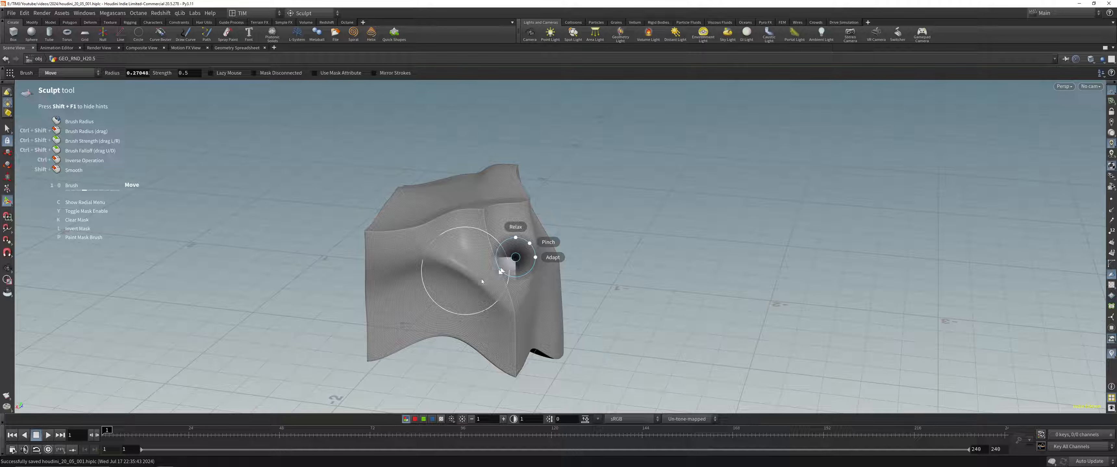
mouse_move(446, 275)
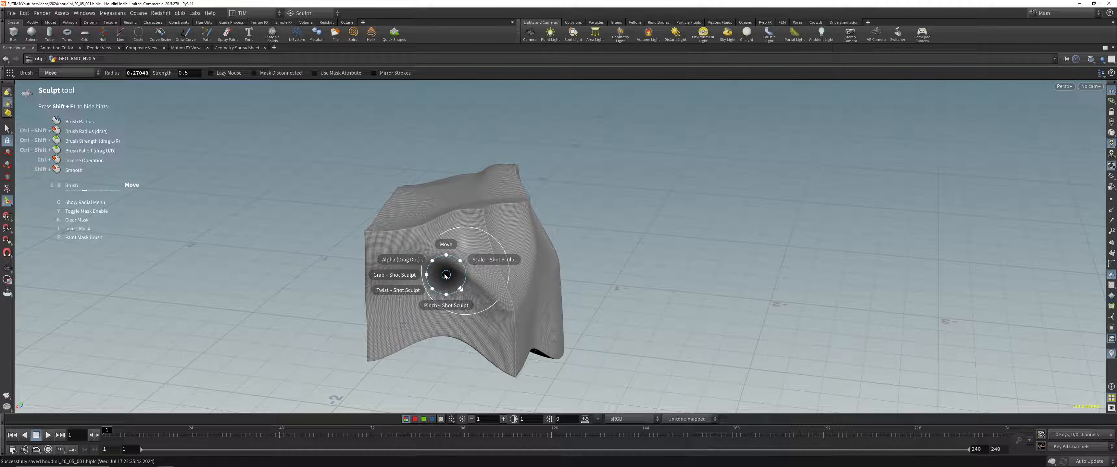
left_click(466, 299)
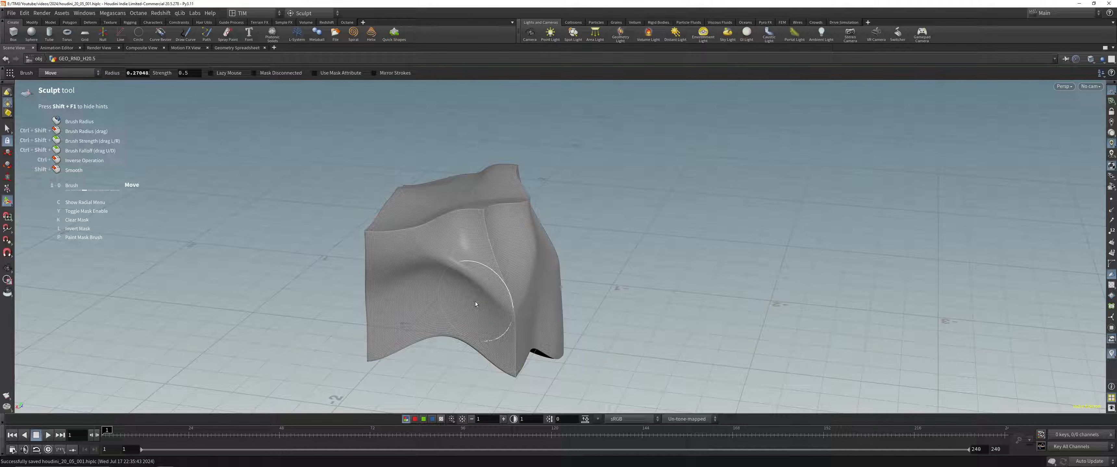
Step: Pull the bulge on the box's front face upward with the Move brush, enlarging the brush radius to about 0.36
left_click_drag(475, 302, 459, 243)
left_click(210, 74)
left_click_drag(467, 246, 460, 227)
key("6")
key("4")
scroll(460, 244, "up", 3)
scroll(460, 245, "down", 6)
scroll(462, 248, "up", 6)
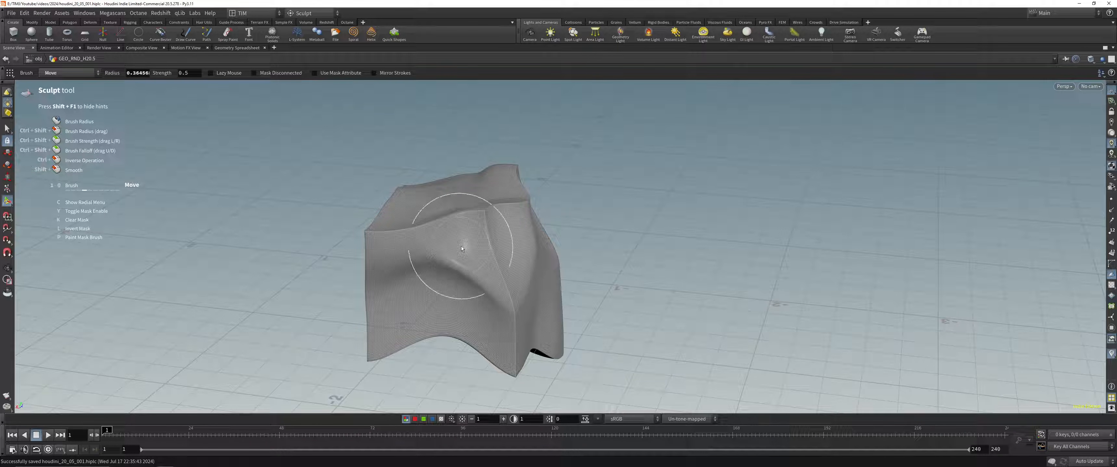
mouse_move(461, 247)
left_mouse_down()
mouse_move(464, 231)
mouse_move(480, 247)
mouse_move(470, 237)
left_mouse_up()
Step: Switch to the Smooth brush with a radius of about 0.33 and soften the ridge and the front vertical edge
key("6")
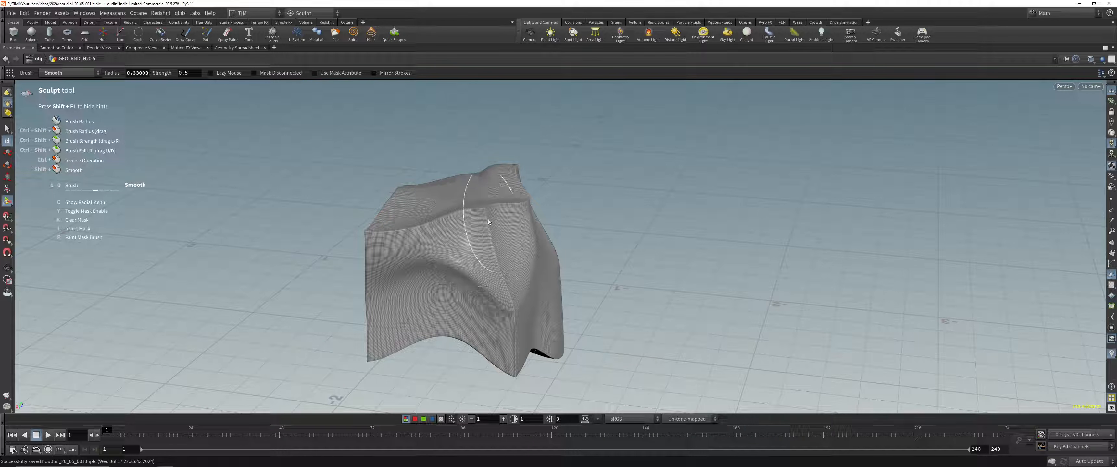
mouse_move(487, 268)
left_mouse_down("alt")
mouse_move(477, 297)
mouse_move(455, 271)
mouse_move(515, 267)
left_mouse_up("alt")
key("4")
key("ctrl+z")
key("6")
left_click_drag(505, 319, 508, 366)
mouse_move(438, 313)
left_mouse_down("alt")
mouse_move(429, 281)
mouse_move(441, 255)
mouse_move(424, 235)
mouse_move(456, 237)
left_mouse_up("alt")
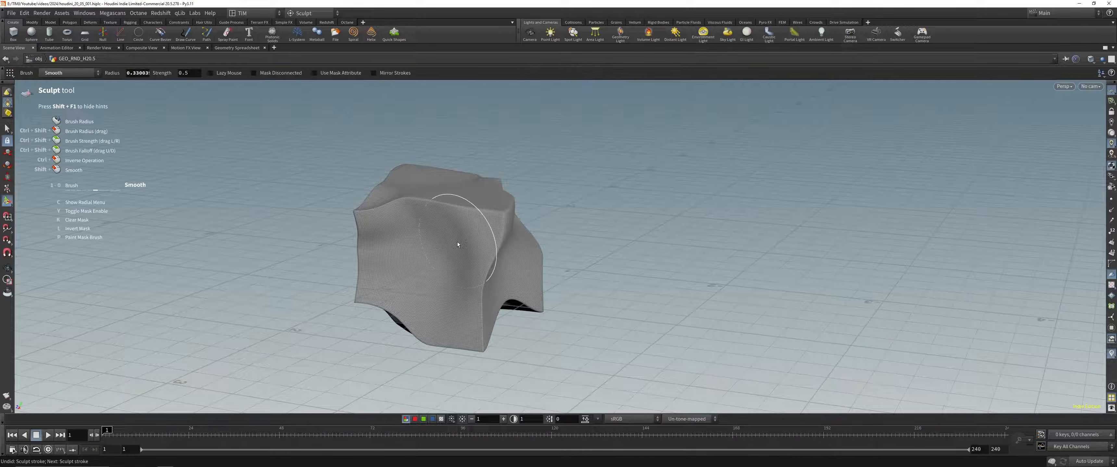
Step: Smooth the box's creased edges and corners from several sides, including the underside
left_click_drag(458, 243, 514, 253, "alt")
mouse_move(375, 219)
left_mouse_down()
mouse_move(377, 236)
mouse_move(485, 217)
left_mouse_up()
middle_click_drag(358, 368, 451, 221, "alt")
left_click_drag(451, 221, 511, 132, "alt")
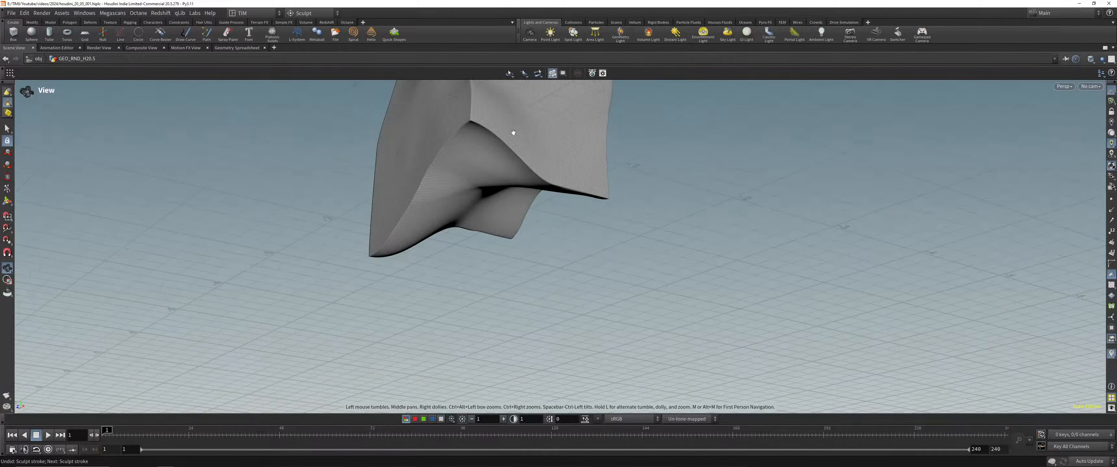
middle_click_drag(511, 132, 486, 266, "alt")
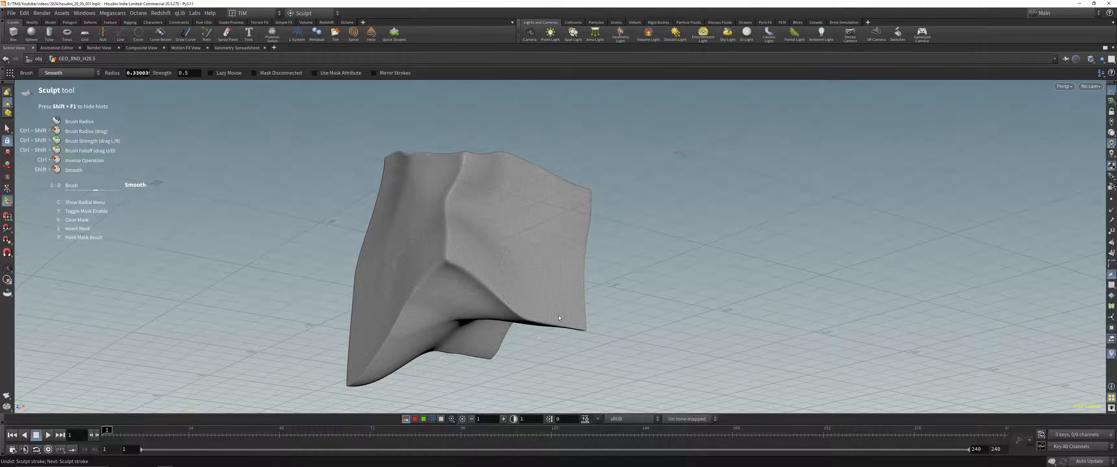
mouse_move(325, 269)
left_mouse_down("alt")
mouse_move(332, 213)
mouse_move(498, 174)
mouse_move(494, 221)
mouse_move(380, 233)
left_mouse_up("alt")
key("alt+Tab")
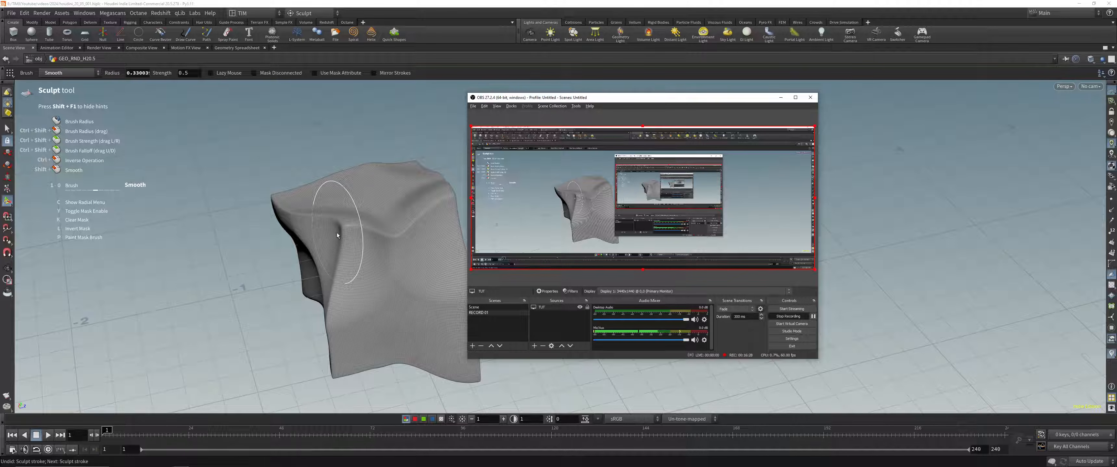
key("alt+Tab")
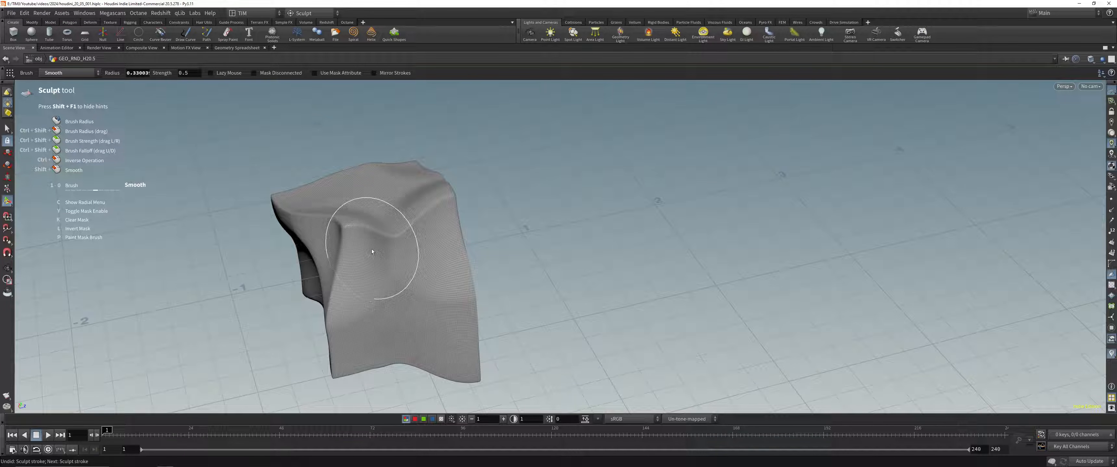
Step: Try the Alpha brush on the ridge near the box's upper corner
left_click(79, 73)
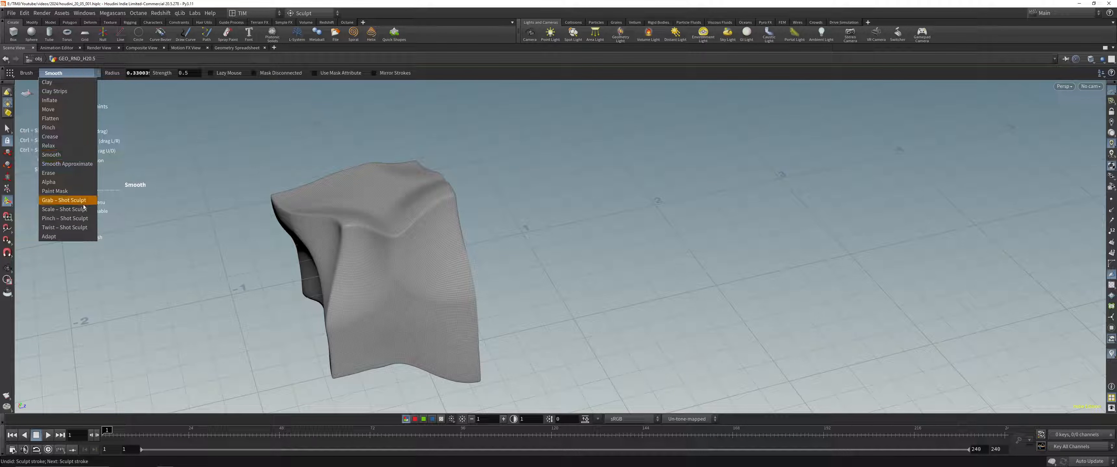
left_click(78, 185)
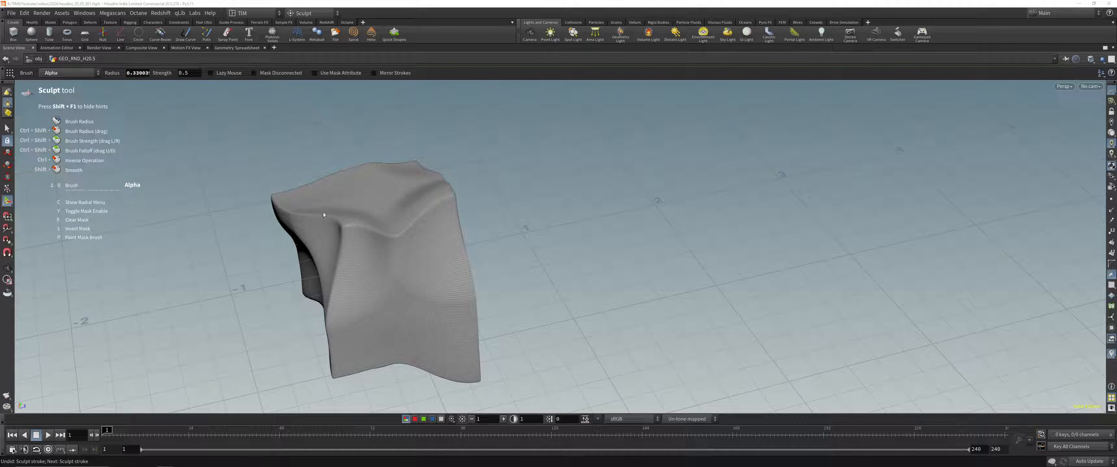
left_click(355, 231)
key("ctrl+z")
key("ctrl+z")
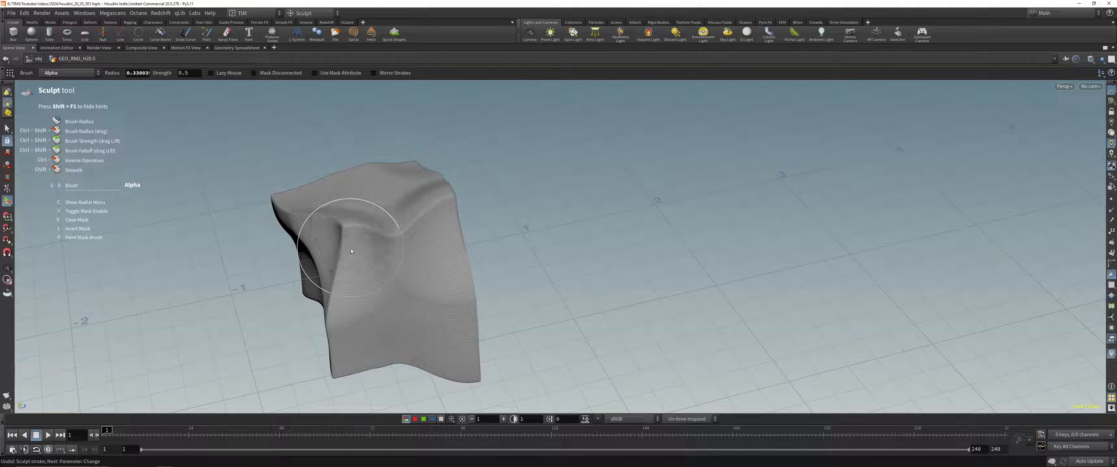
Step: Set the brush back to Move, bring the network and parameters back into view and select the sculpt1 node
left_click(50, 74)
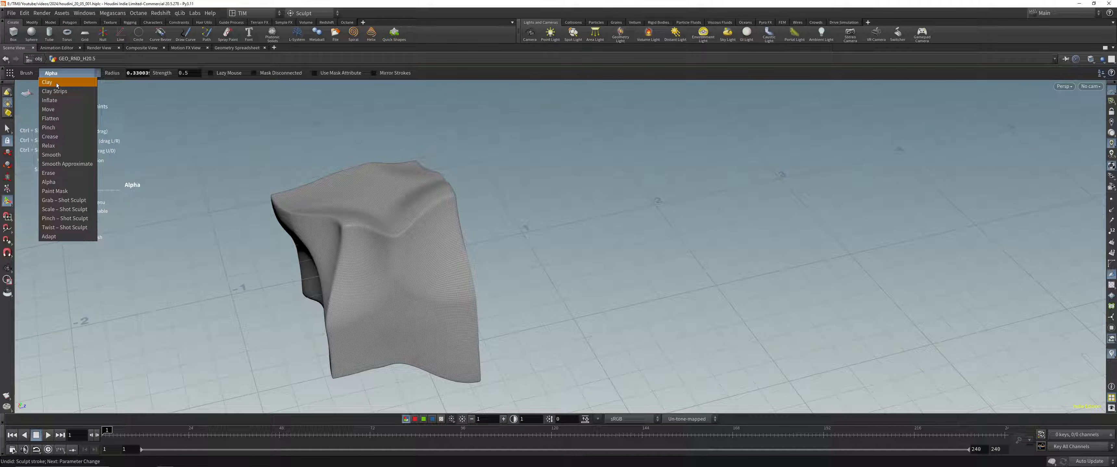
left_click(61, 110)
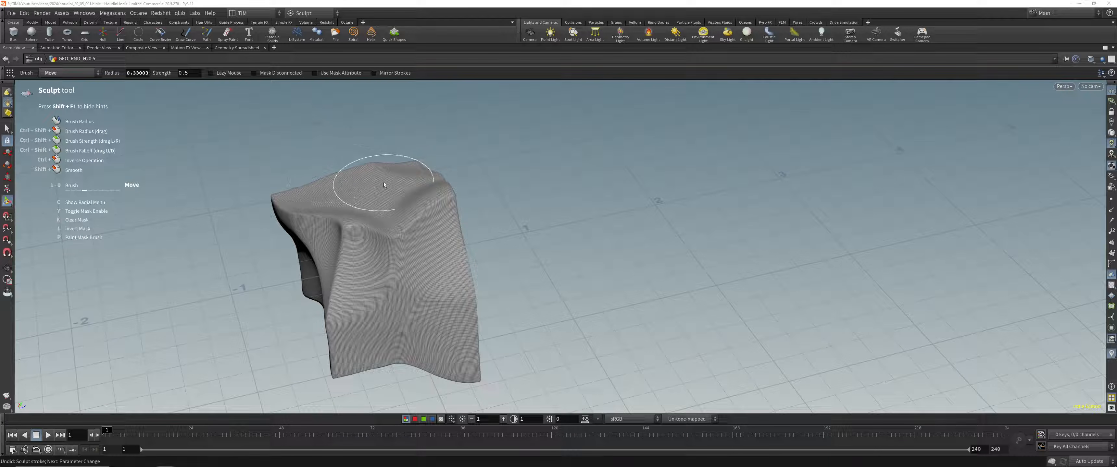
key("ctrl+b")
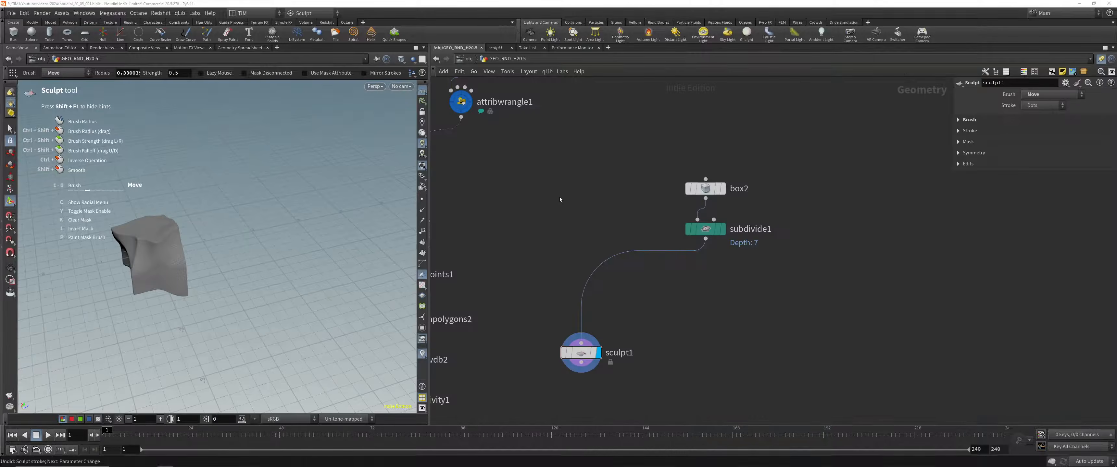
left_click(578, 353)
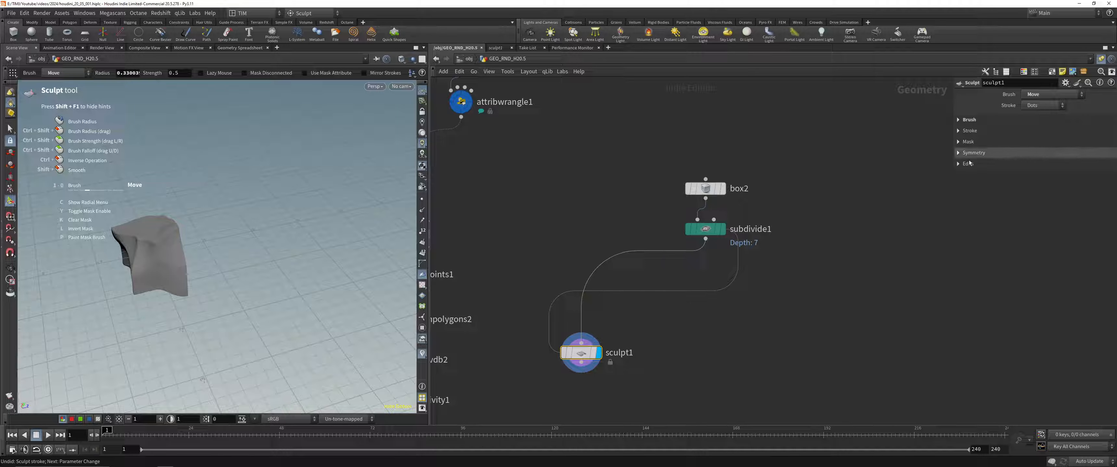
Step: Show the Alpha brush's image file parameter on sculpt1 and set the node's brush to Clay
left_click(1043, 94)
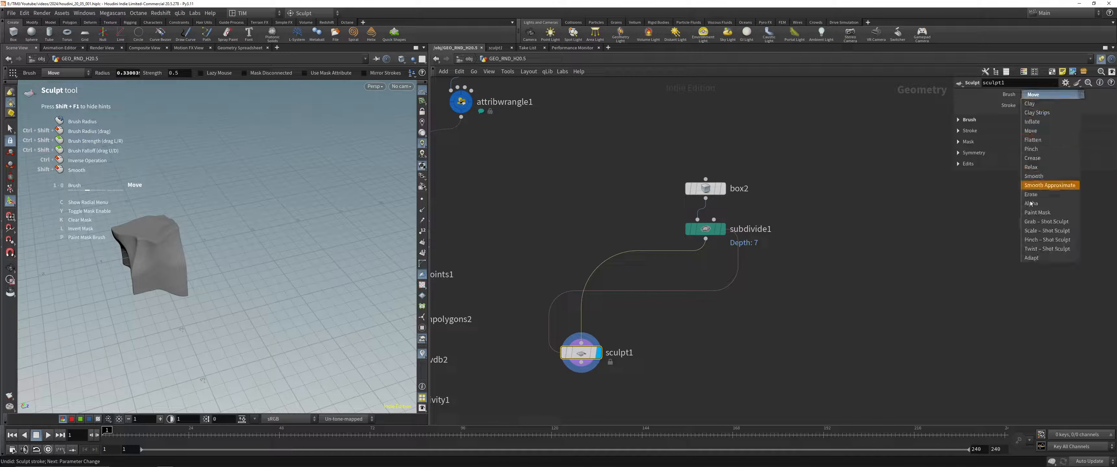
left_click(1038, 253)
left_click(1043, 94)
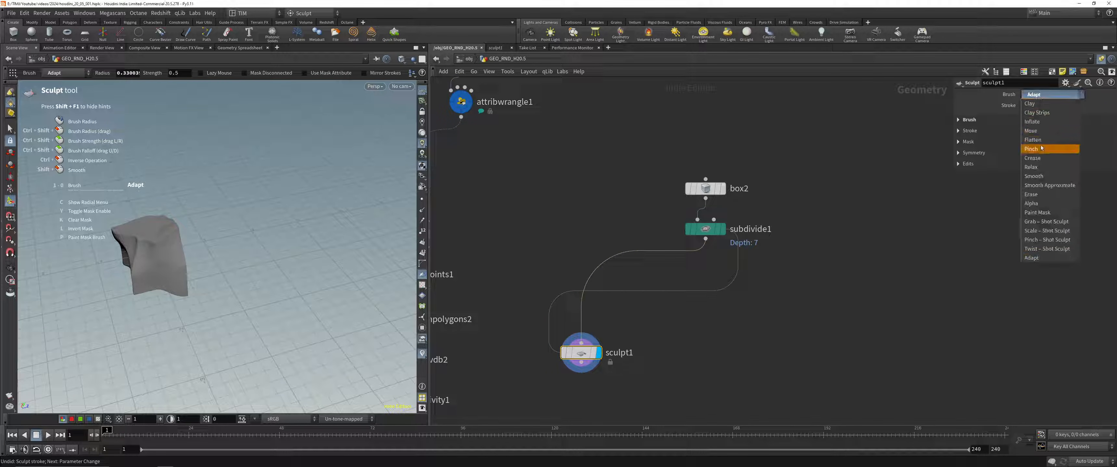
left_click(1048, 204)
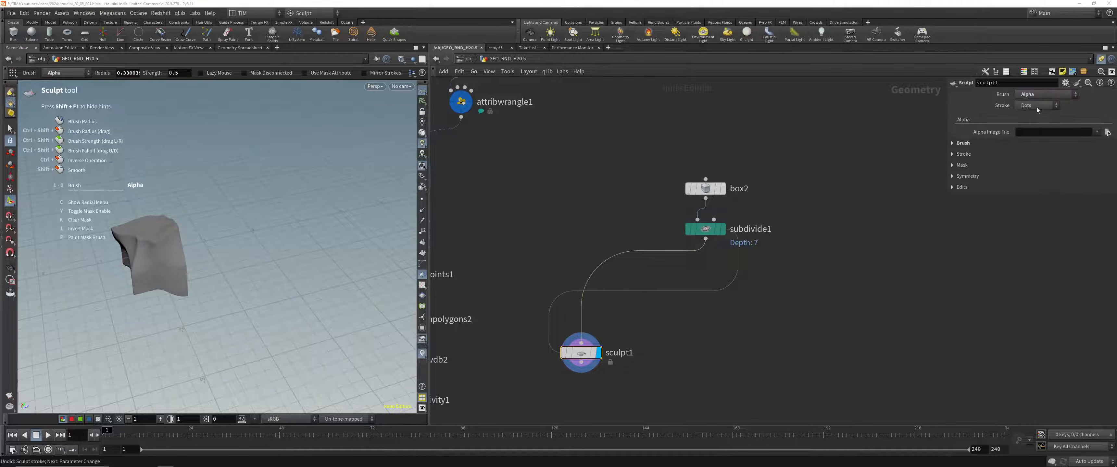
left_click(1066, 96)
left_click(1061, 103)
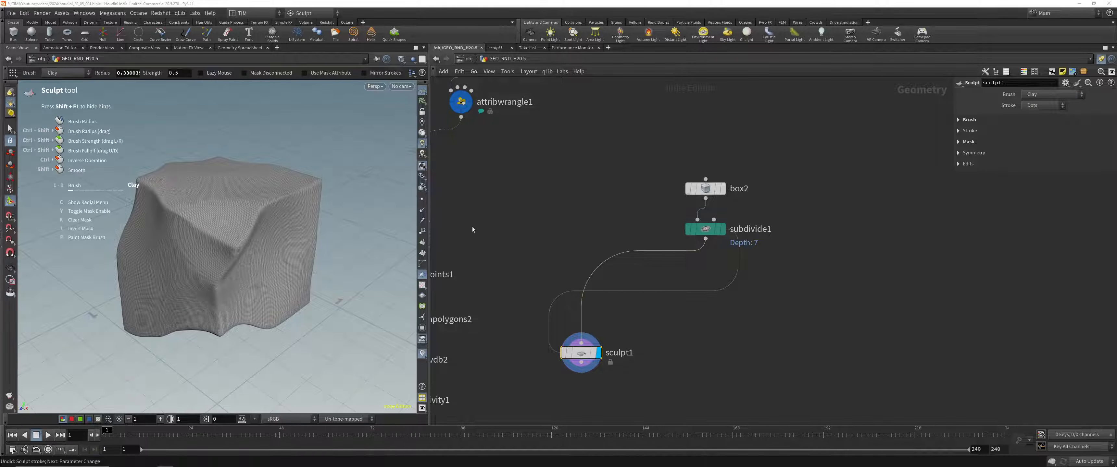
Step: Widen the viewport beside the network and save the scene
left_click_drag(430, 236, 525, 237)
mouse_move(226, 262)
left_mouse_down("alt")
mouse_move(253, 227)
mouse_move(283, 246)
left_mouse_up("alt")
key("ctrl+s")
key("Escape")
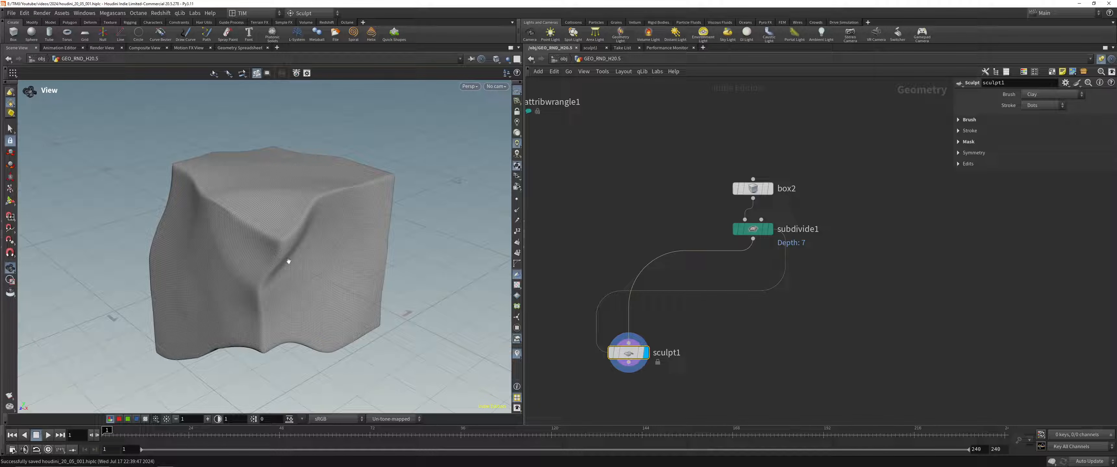
mouse_move(283, 223)
left_mouse_down()
mouse_move(354, 227)
mouse_move(208, 215)
left_mouse_up()
key("Return")
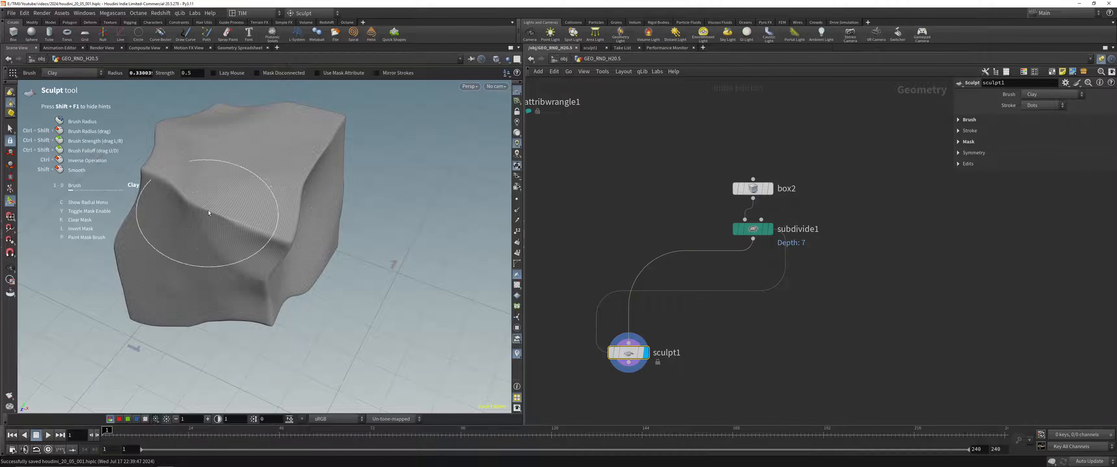
left_click_drag(277, 237, 249, 222, "alt")
Step: Append a Smooth node to sculpt1 and set its strength to 50 and filter quality to 1
middle_click_drag(648, 376, 669, 227)
left_click(650, 214)
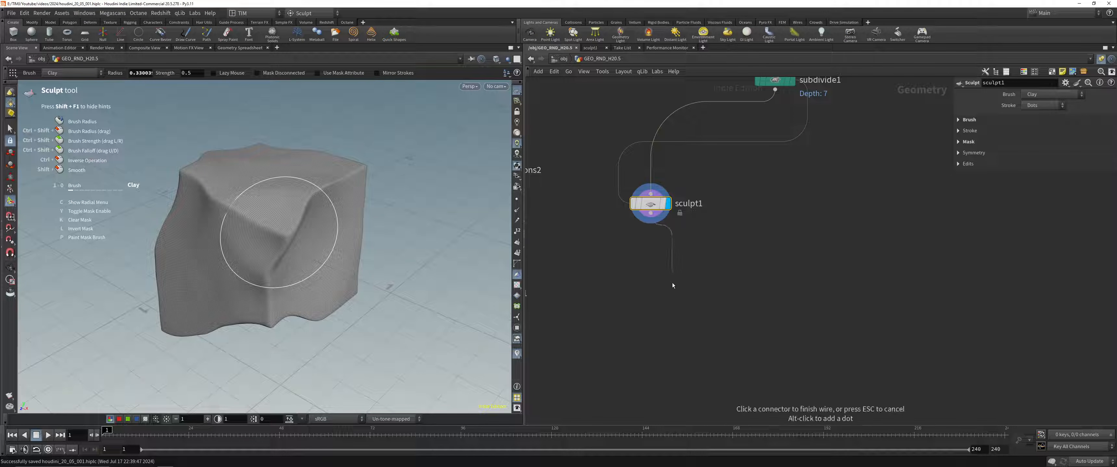
key("Tab")
type("smpo")
key("BackSpace")
key("BackSpace")
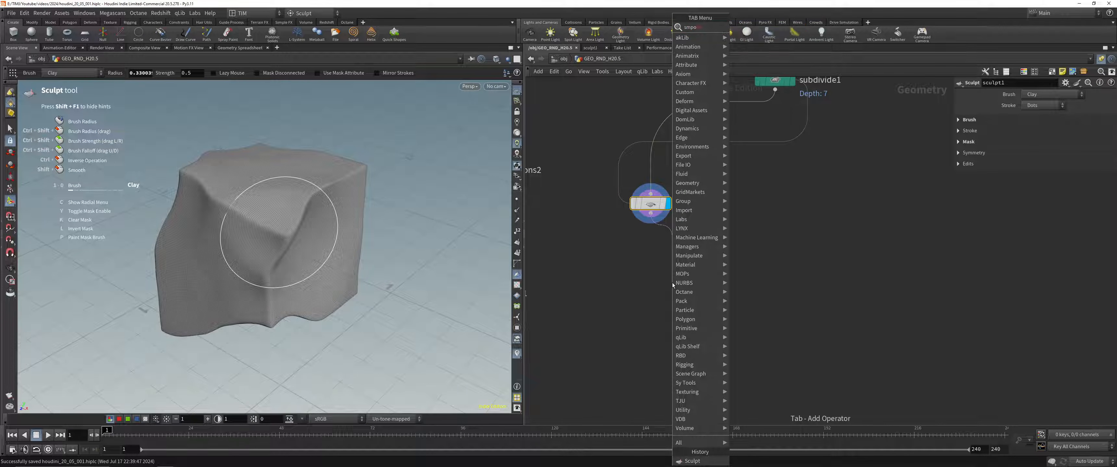
key("Return")
left_click(673, 285)
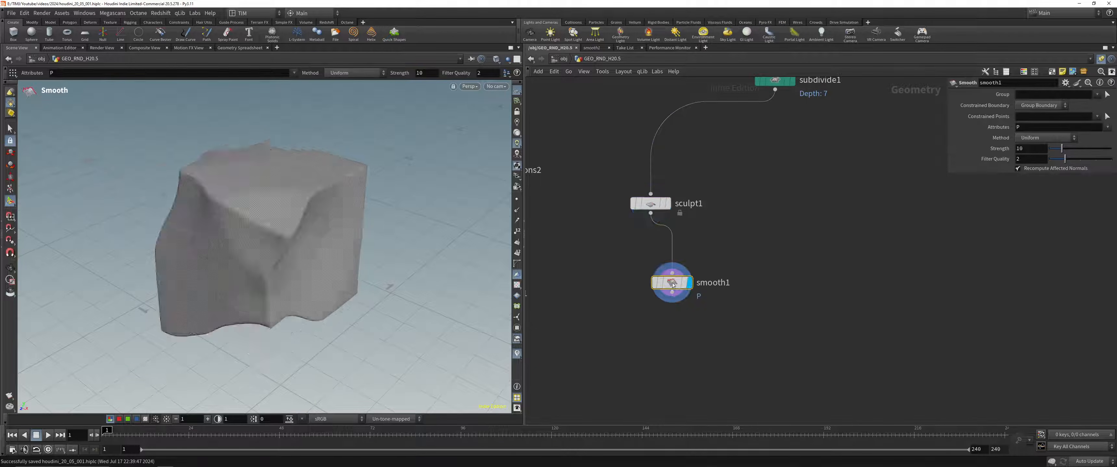
left_click_drag(1061, 160, 1110, 148)
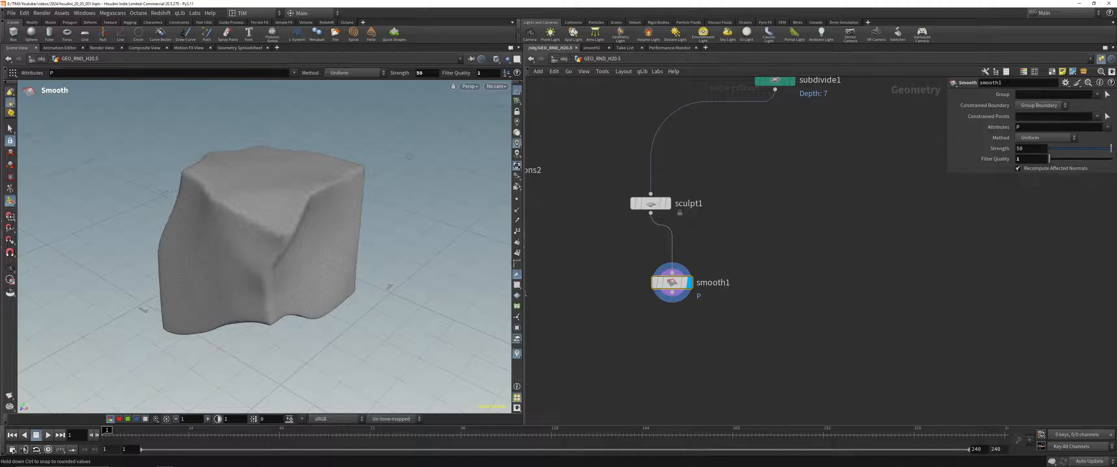
Step: Align the box2, subdivide1, sculpt1 and smooth1 nodes in one vertical column and save the scene
scroll(713, 216, "down", 4)
left_click_drag(660, 294, 768, 119)
key("a")
left_click_drag(800, 152, 802, 201)
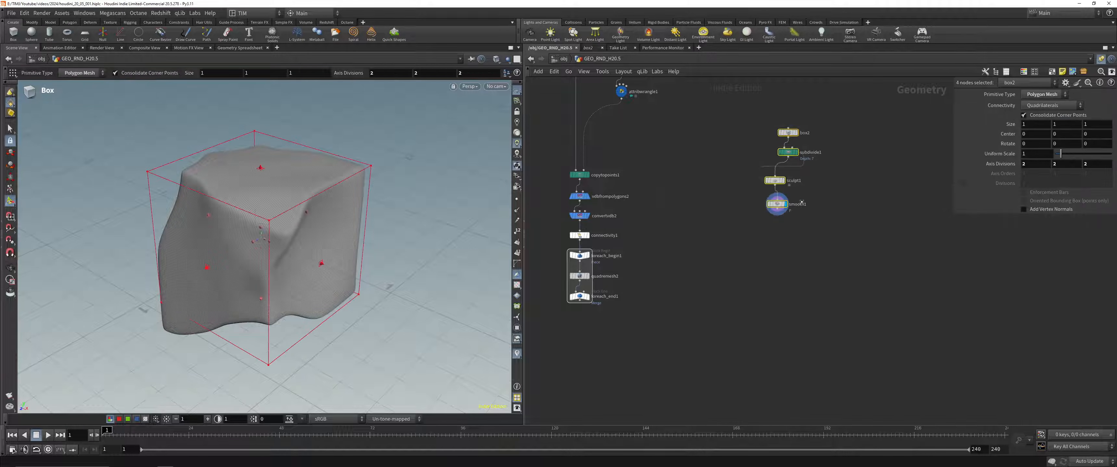
left_click(800, 193)
scroll(830, 193, "up", 2)
left_click_drag(285, 241, 304, 245)
key("ctrl+s")
middle_click_drag(600, 315, 668, 302)
middle_click_drag(789, 208, 721, 303)
scroll(730, 295, "up", 2)
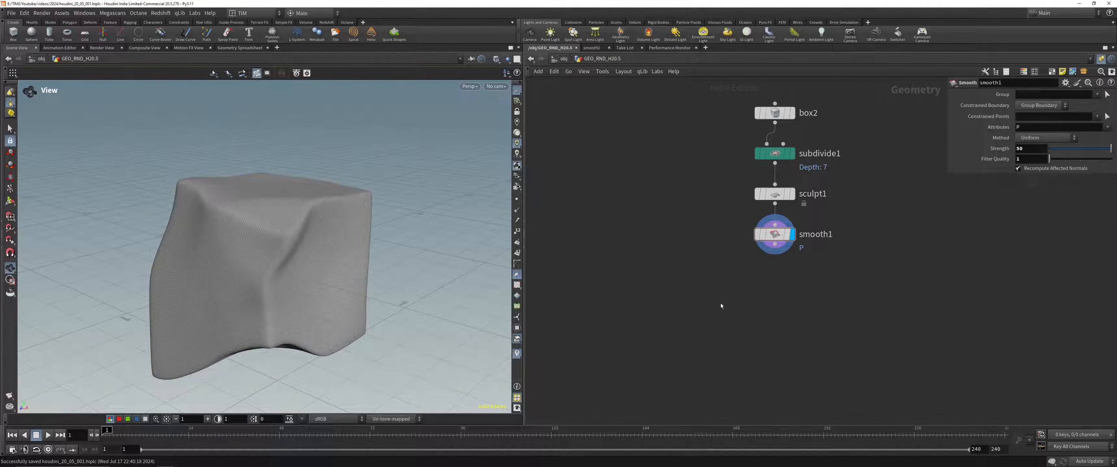
key("Tab")
type("qs")
key("Down")
key("Down")
key("Down")
key("Down")
key("Down")
key("Down")
key("Down")
key("Down")
key("Down")
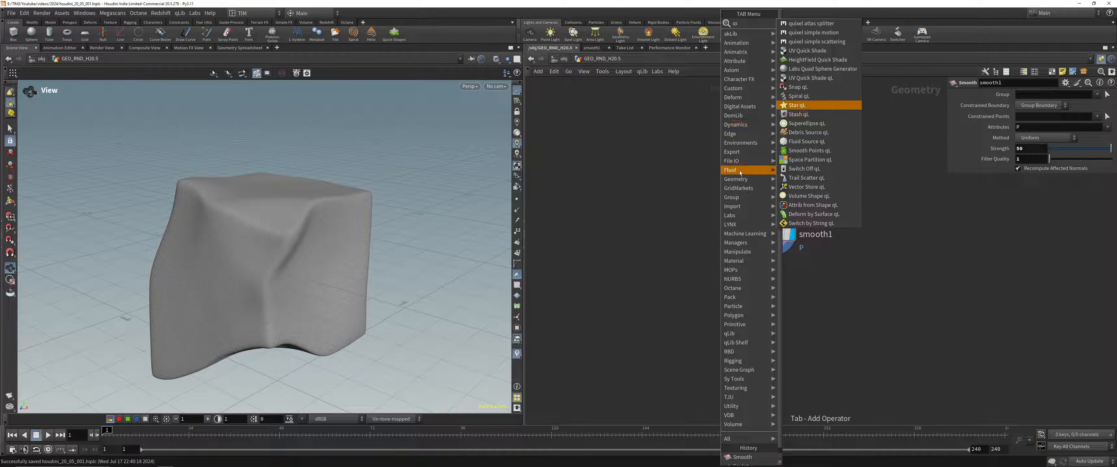
key("Down")
key("Down")
key("Down")
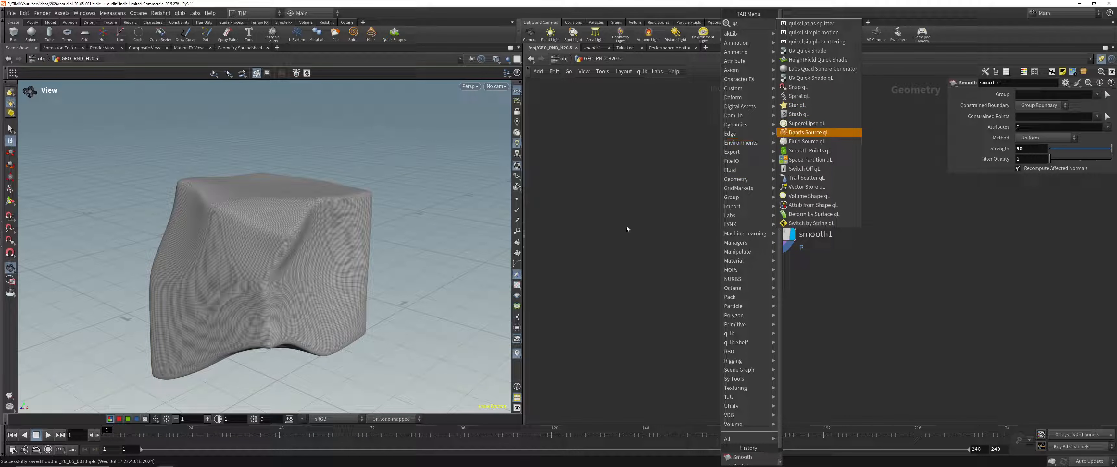
key("Escape")
Step: Add a Quad Remesh (Beta) node to the network below smooth1
key("Tab")
type("quad")
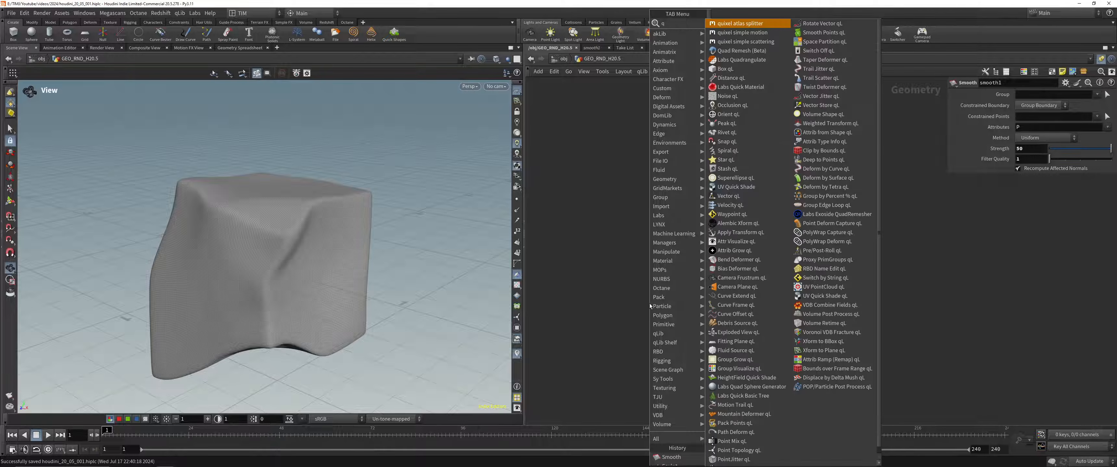
left_click(742, 24)
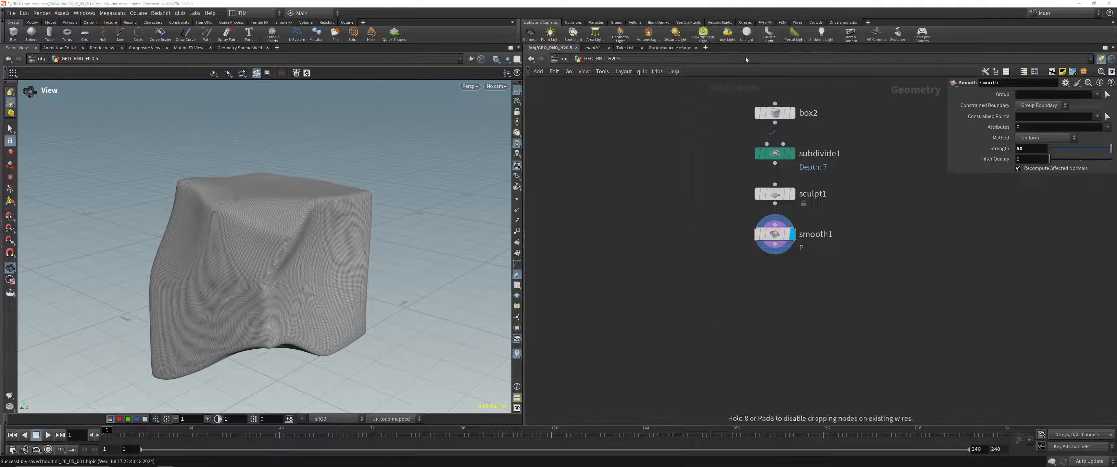
left_click(713, 305)
Step: Display the Quad Remesh node connected below smooth1
key("Tab")
type("quad")
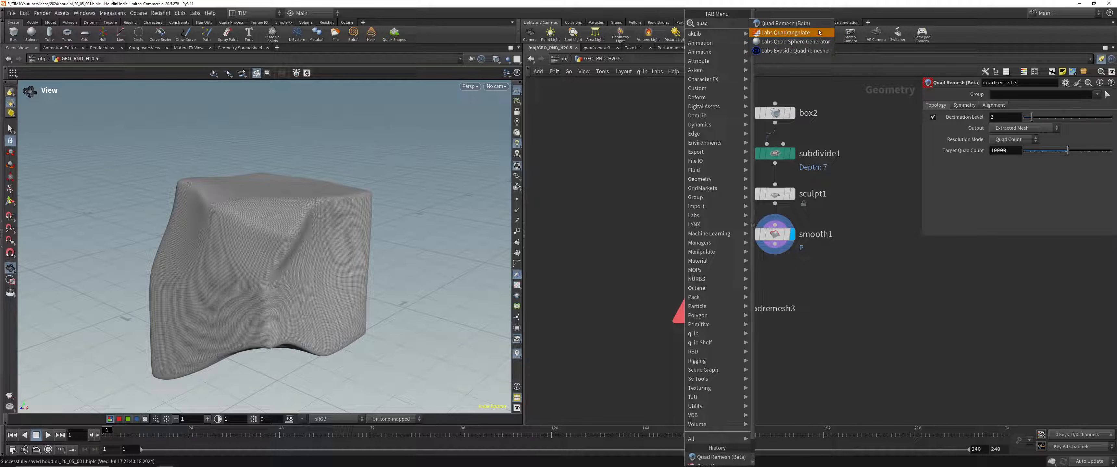
left_click(821, 51)
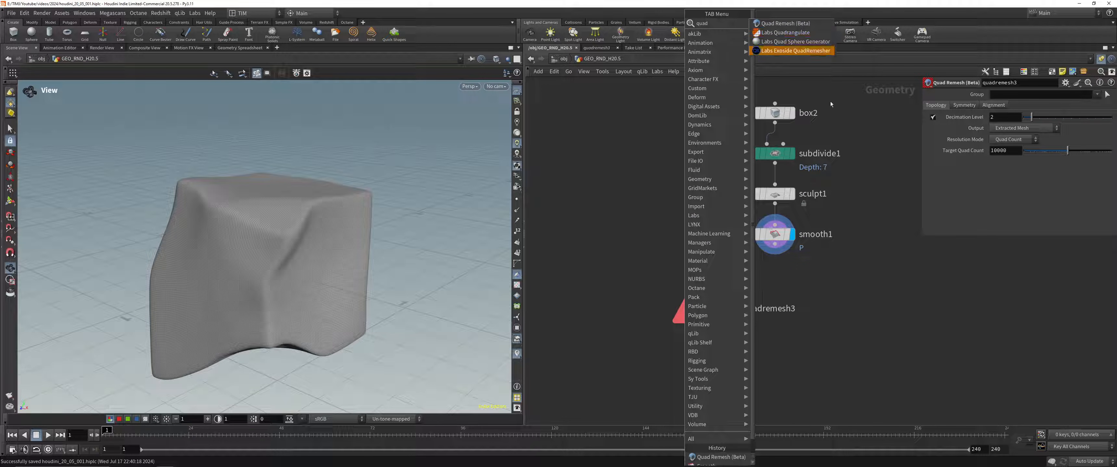
left_click_drag(775, 245, 739, 309)
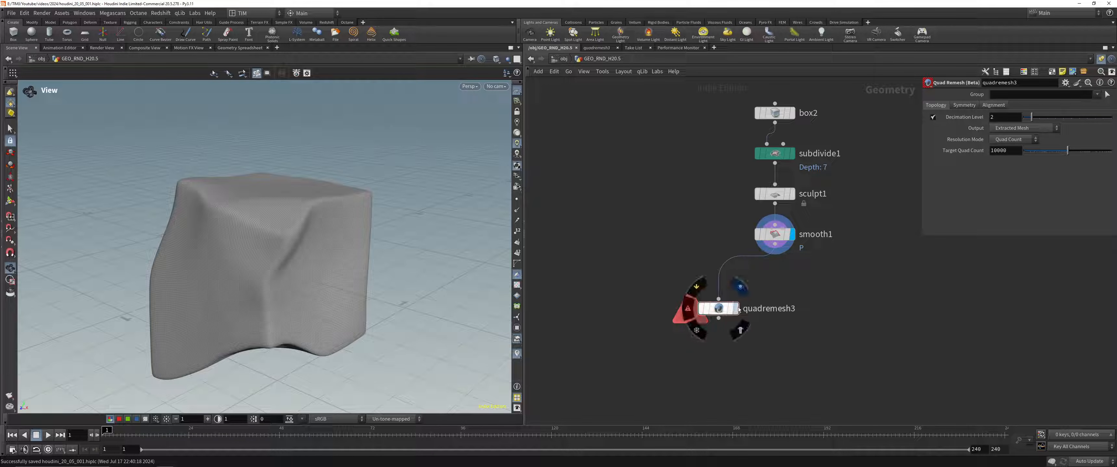
key("r")
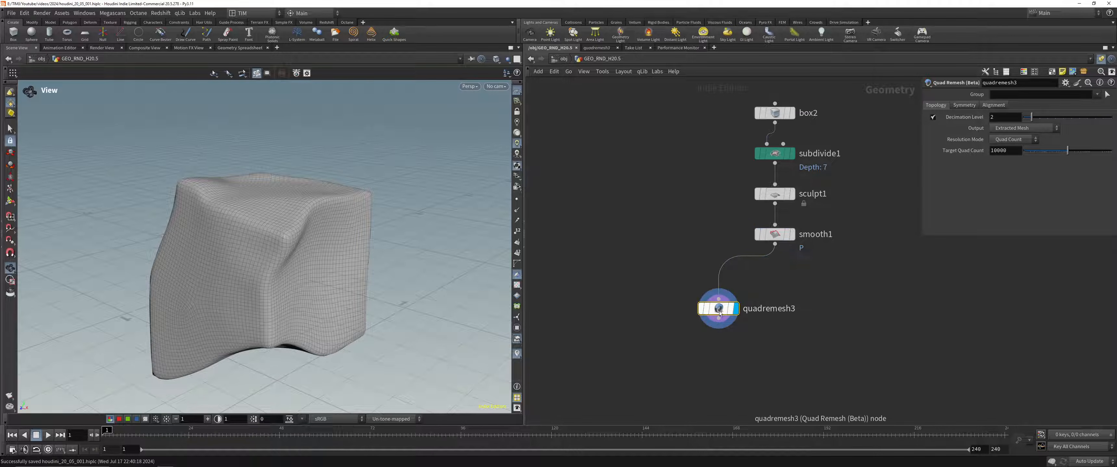
Step: Append a Subdivide node to the Quad Remesh node and set its depth to 2
key("Tab")
type("sub")
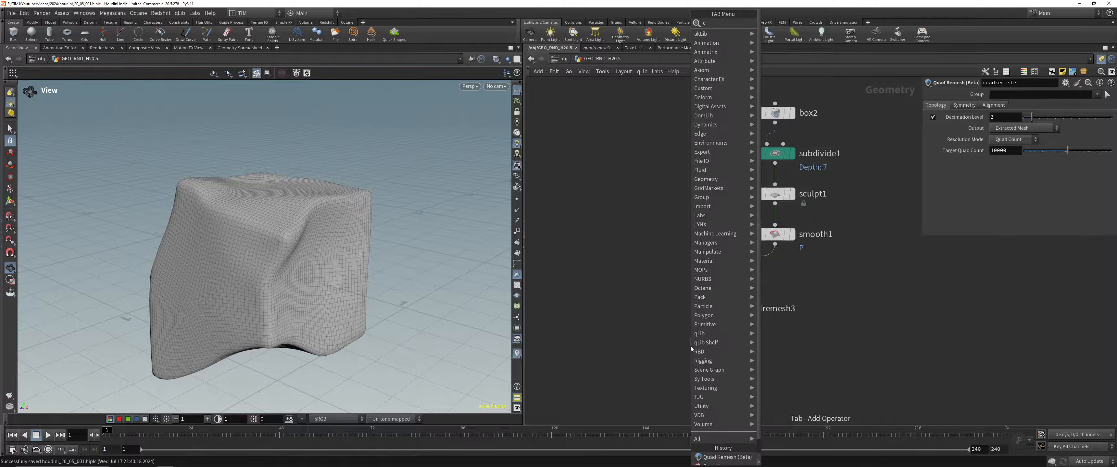
key("Return")
left_click(691, 349)
double_click(1001, 127)
type("2")
key("Return")
Step: Delete the Quad Remesh and Subdivide nodes below smooth1
left_click_drag(643, 376, 756, 283)
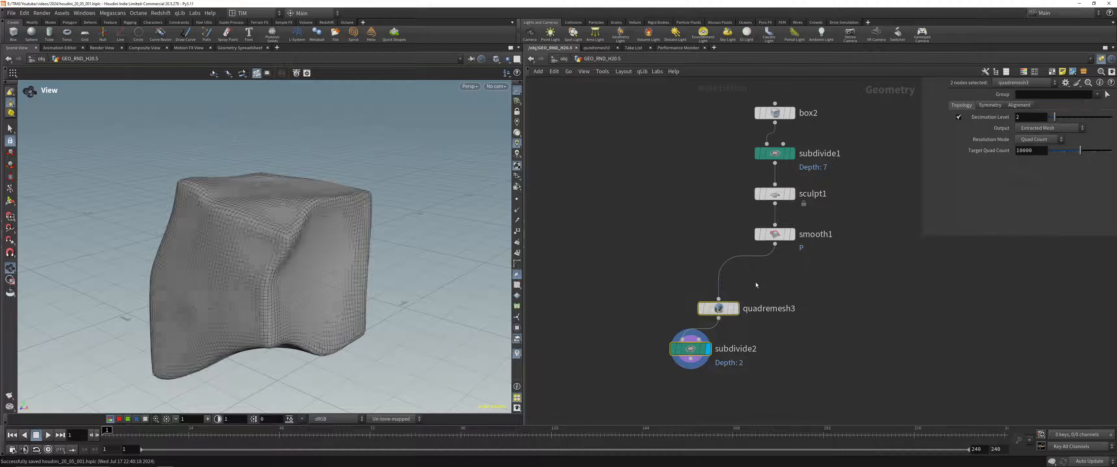
key("Delete")
Step: Append a Null node to smooth1, name it OUT_FOR_MPM and save the scene
left_click(775, 245)
left_click(763, 309)
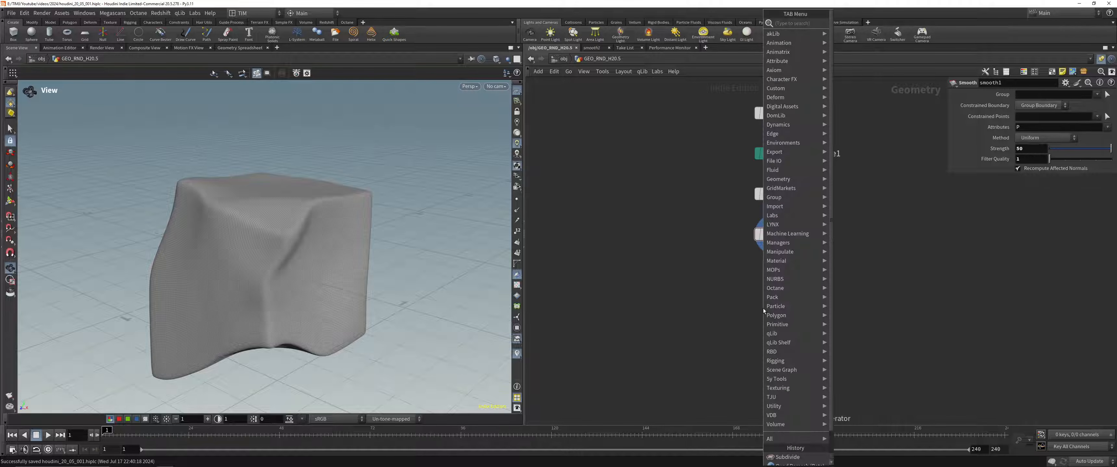
type("null")
key("Return")
type("OUT_FOR_MP")
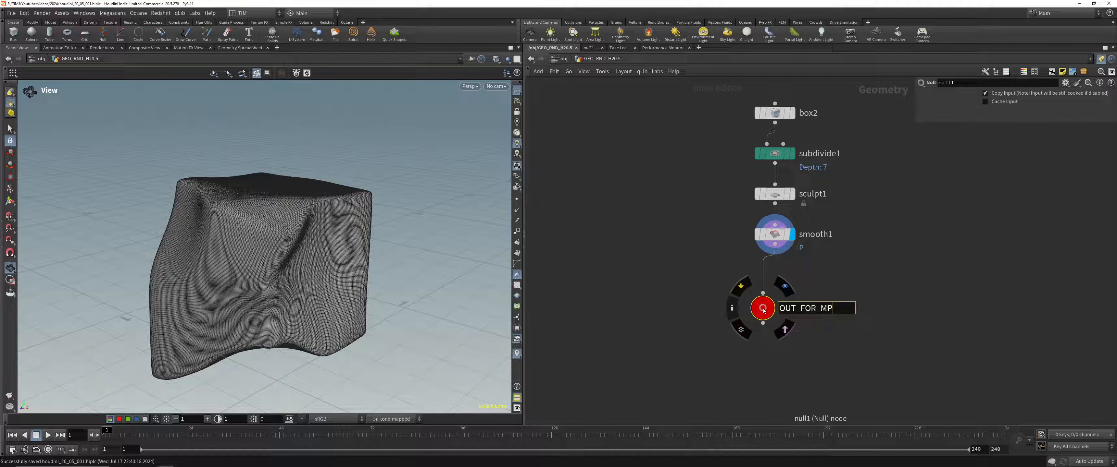
type("M")
key("Return")
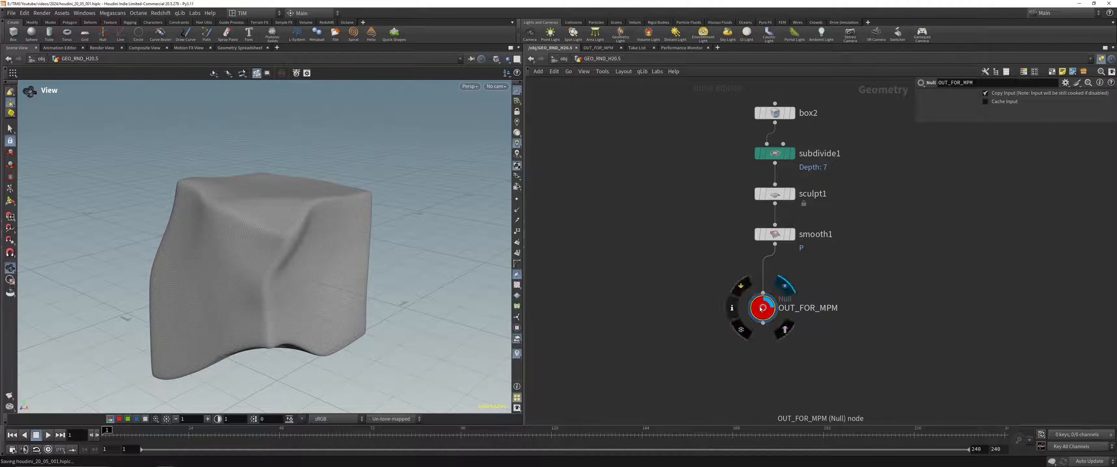
Step: Add an MPM Configure setup to the network beside the OUT_FOR_MPM branch
scroll(685, 283, "down", 5)
scroll(703, 220, "up", 5)
left_click_drag(691, 128, 760, 376)
middle_click_drag(888, 369, 787, 282)
left_click(878, 279)
key("Tab")
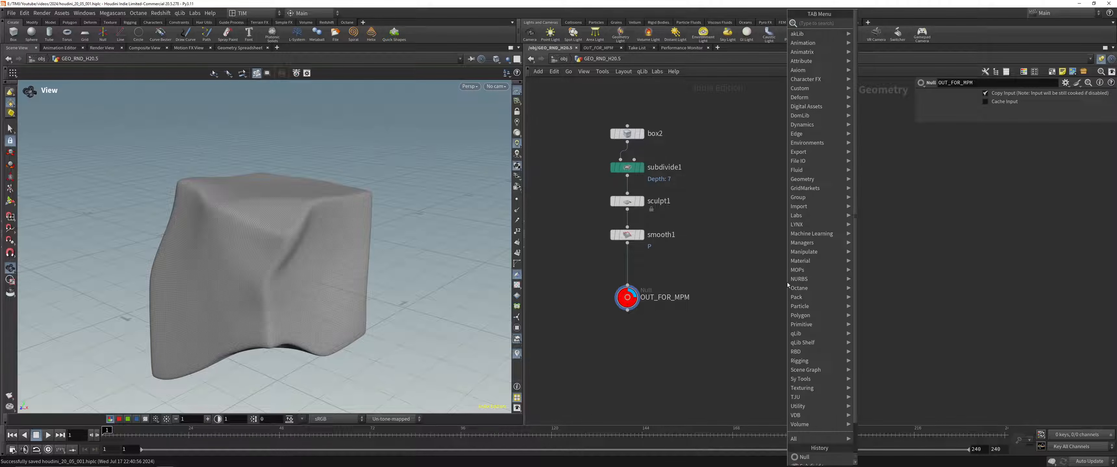
type("mpm")
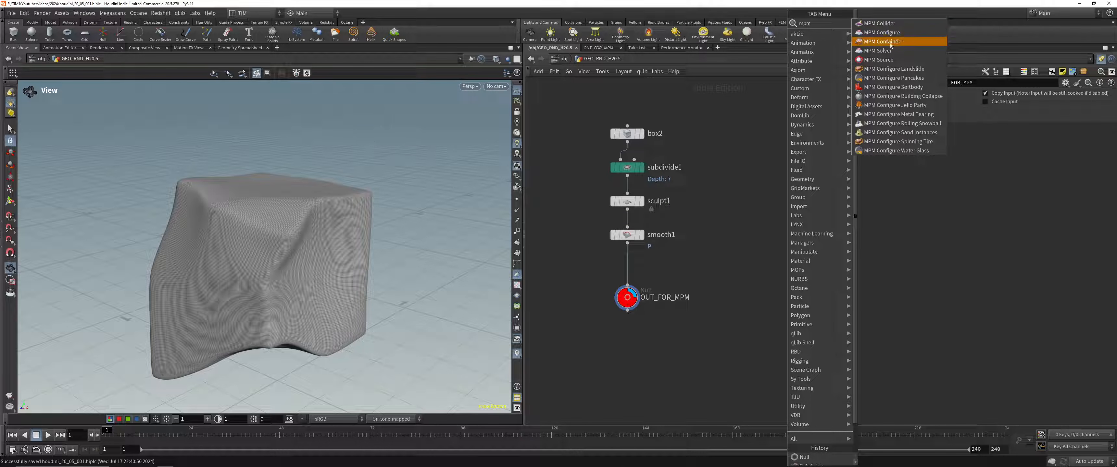
left_click(890, 34)
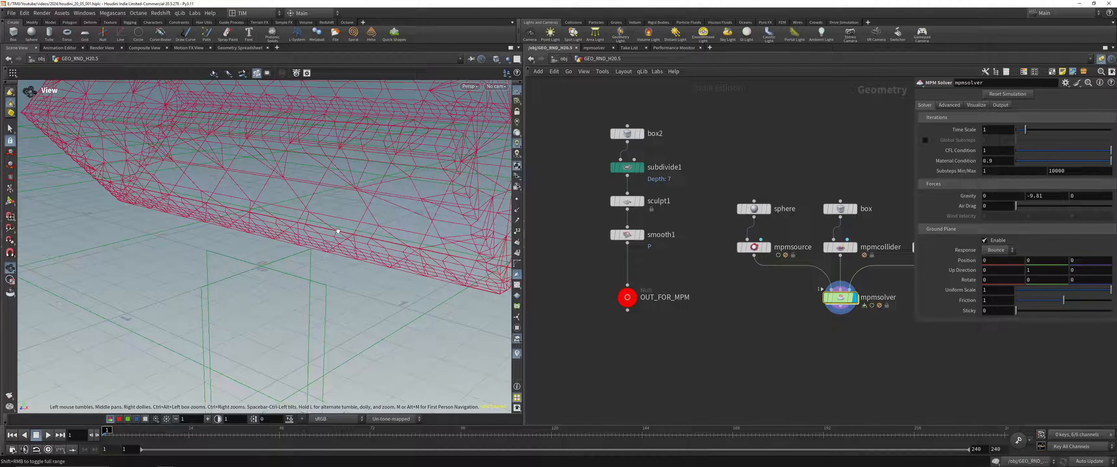
Step: Examine the generated MPM setup's sphere, box collider and ground in the viewport, and its nodes in the network
right_click_drag(375, 185, 261, 238)
middle_click_drag(260, 237, 244, 322)
left_click_drag(244, 321, 308, 223)
middle_click_drag(308, 223, 267, 336)
left_click_drag(267, 336, 302, 250)
middle_click_drag(843, 341, 721, 317)
scroll(717, 313, "down", 3)
left_click_drag(655, 350, 823, 193)
left_click_drag(714, 294, 837, 258)
left_click(894, 280)
middle_click_drag(893, 280, 797, 298)
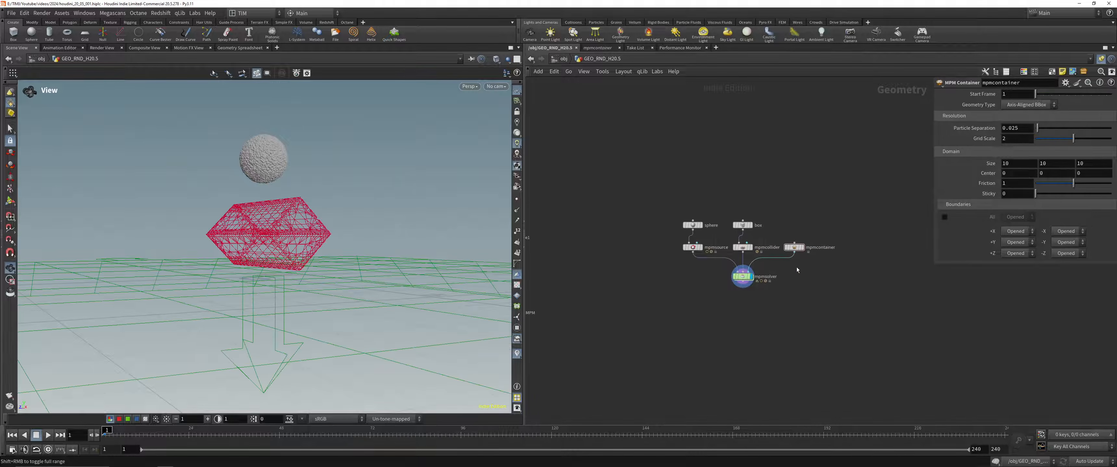
Step: Add a sticky note with the text MPM above the MPM nodes
scroll(796, 262, "up", 3)
left_click(1061, 73)
left_click_drag(869, 184, 678, 110)
type("MPO")
key("BackSpace")
key("BackSpace")
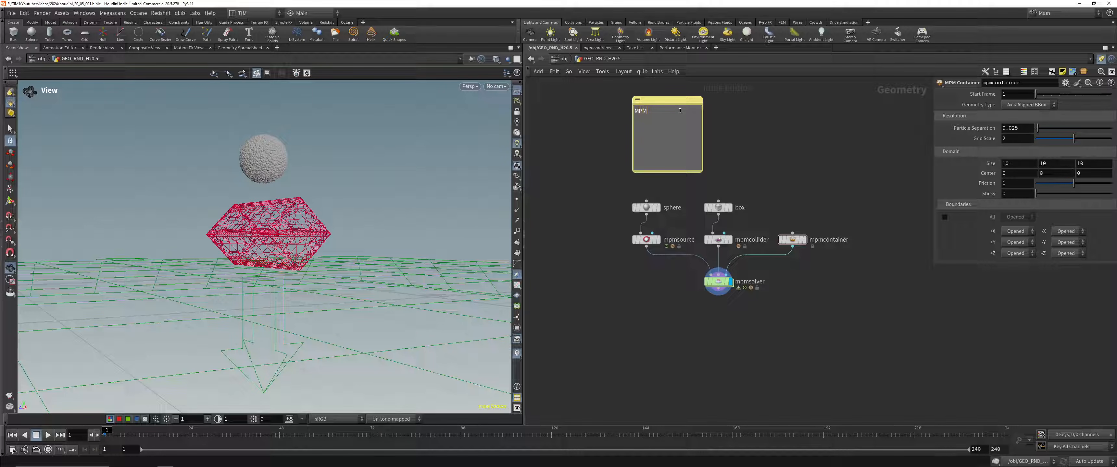
left_click(737, 138)
Step: Colour the MPM note's text red and turn off its background
key("c")
left_click_drag(720, 143, 690, 131)
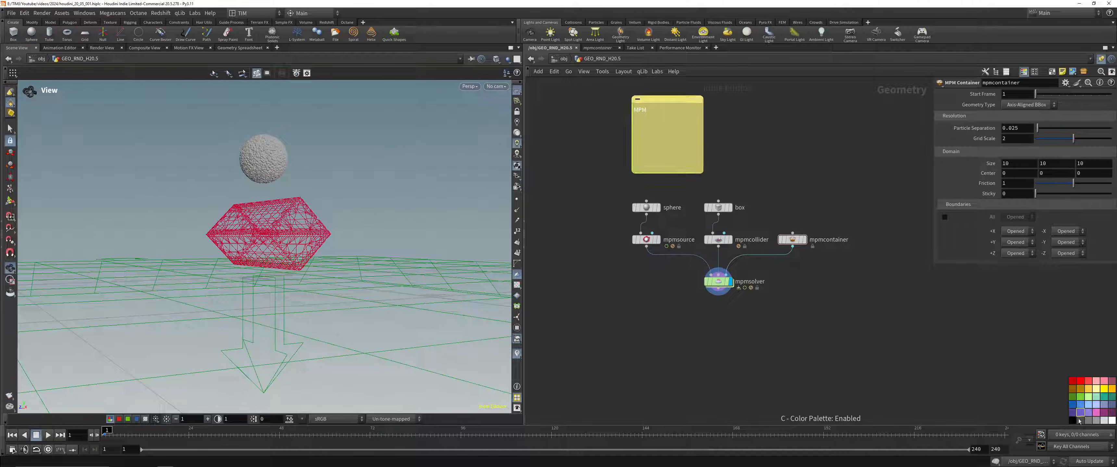
left_click_drag(1080, 383, 656, 112)
right_click(654, 119)
left_click(670, 125)
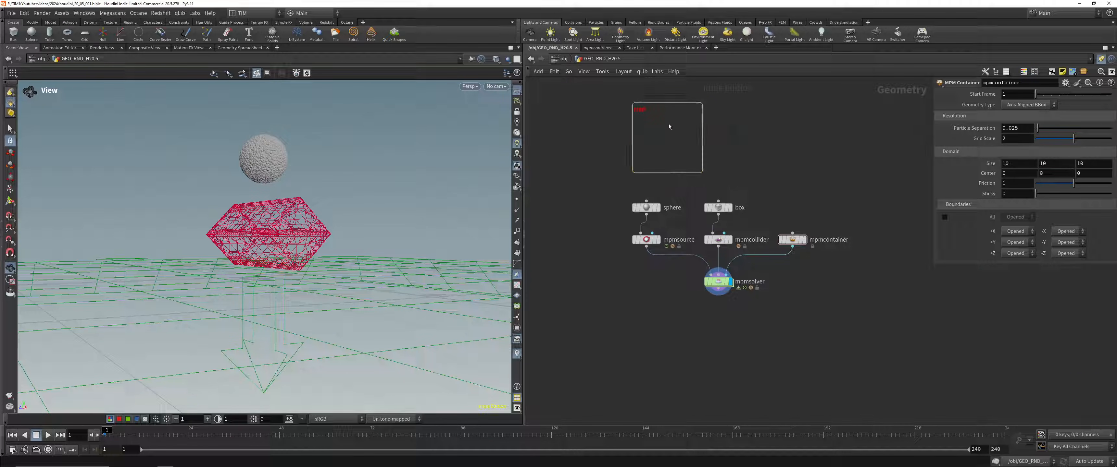
Step: Enlarge the MPM note and raise its text size so it reads when zoomed out
right_click(695, 157)
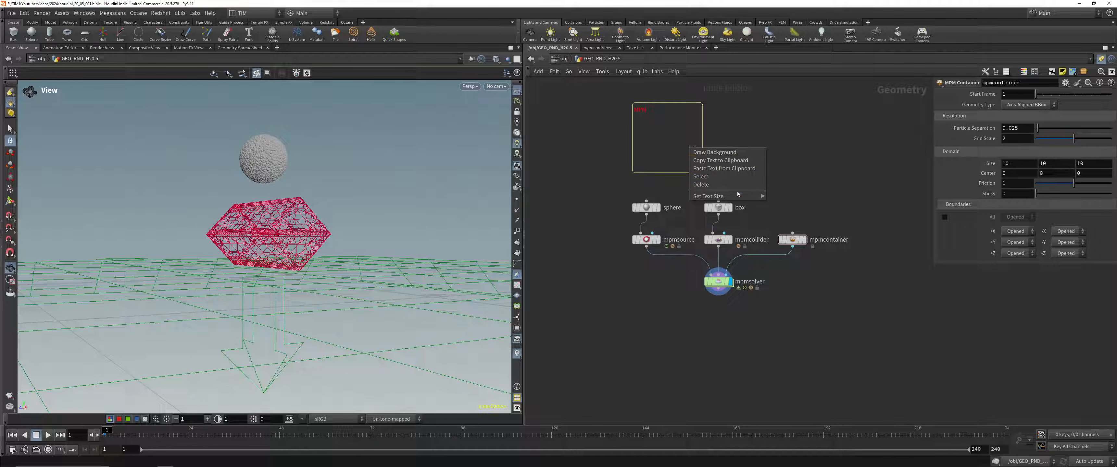
mouse_move(751, 201)
left_click(784, 213)
scroll(797, 186, "down", 5)
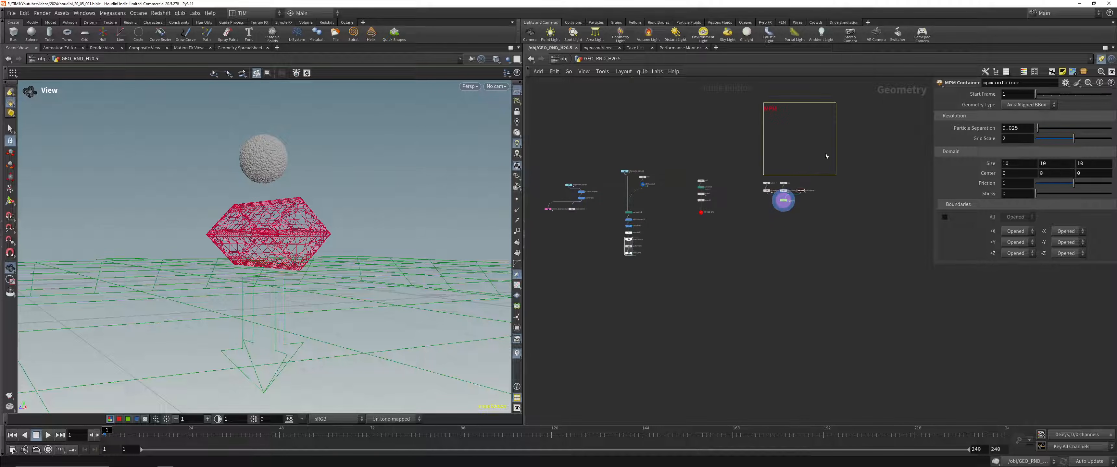
middle_click_drag(795, 138, 755, 223)
left_click_drag(754, 225, 758, 274)
right_click(770, 251)
mouse_move(841, 297)
left_click(862, 318)
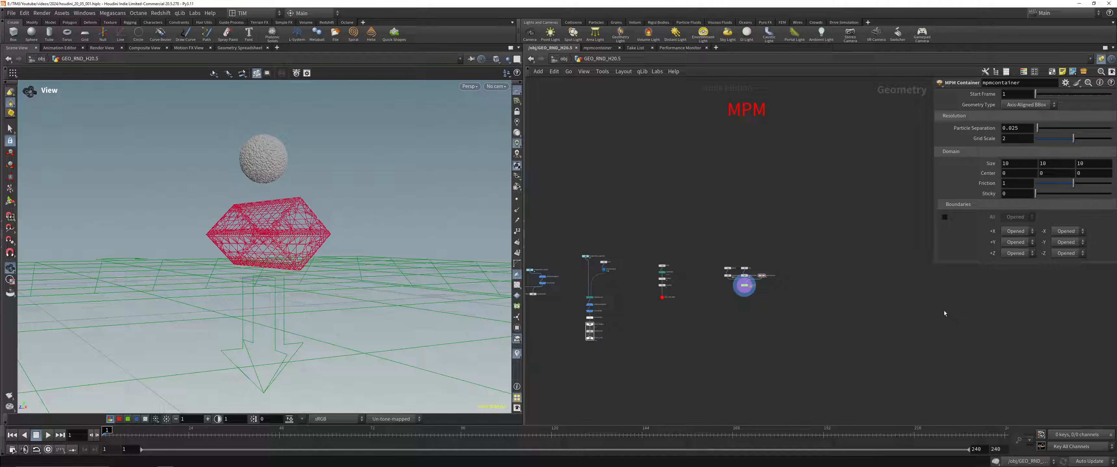
Step: Place the MPM note just above its nodes and duplicate it over the sculpt branch with the text SCULPT
left_click_drag(935, 289, 753, 250)
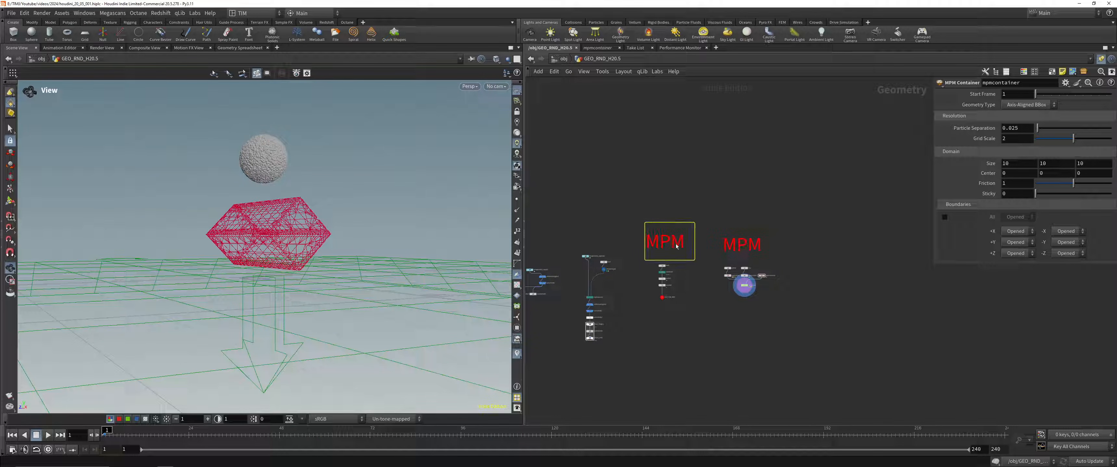
scroll(676, 246, "up", 2)
double_click(670, 243)
type("SCU")
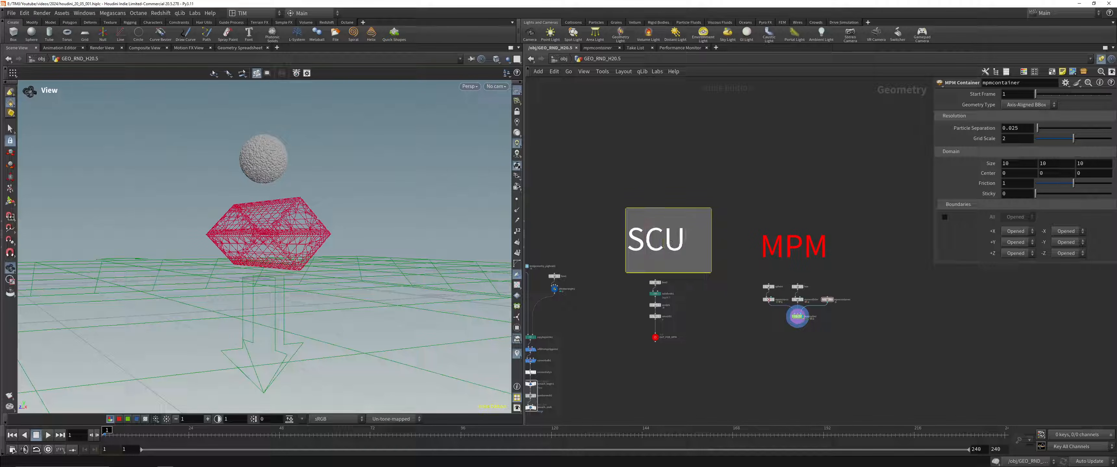
type("LPT")
left_click(714, 155)
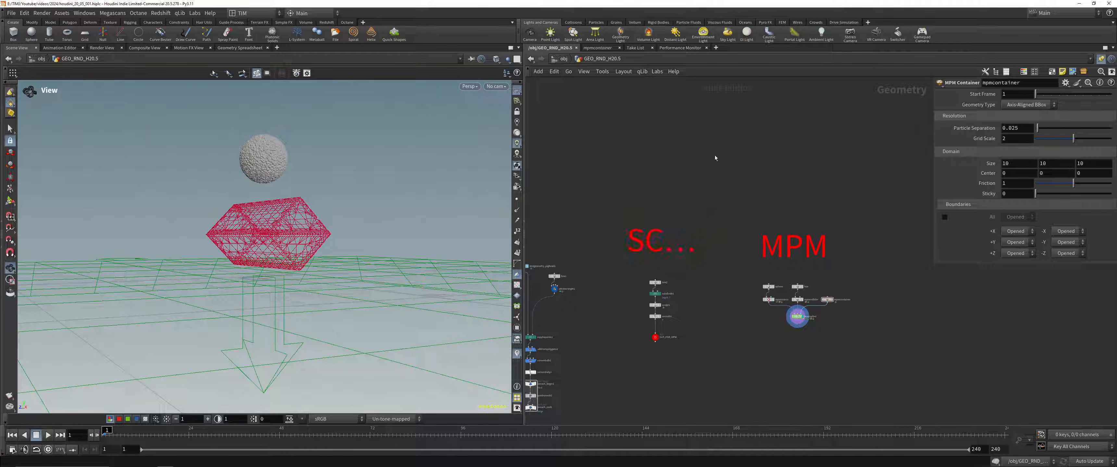
Step: Widen the SCULPT note and rearrange the MPM note and nodes, placing mpmsolver well below its inputs
left_click_drag(711, 236, 754, 236)
left_click_drag(932, 345, 777, 205)
left_click_drag(796, 248, 859, 243)
left_click_drag(774, 342, 832, 298)
left_click(831, 297)
middle_click_drag(676, 278, 828, 278)
scroll(671, 252, "down", 1)
middle_click_drag(686, 259, 677, 203)
left_click_drag(542, 187, 579, 328)
left_click(860, 294)
middle_click_drag(860, 294, 629, 320)
scroll(691, 252, "up", 6)
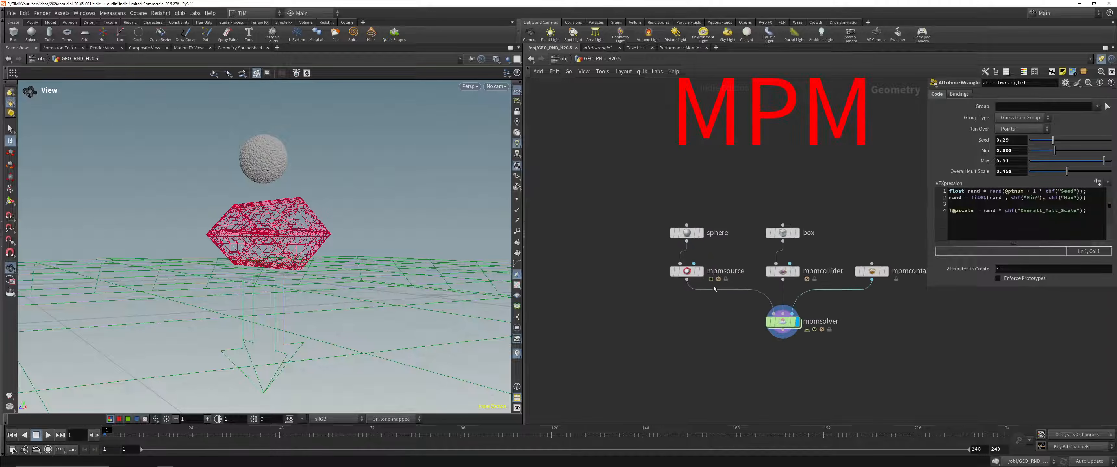
left_click_drag(796, 321, 796, 401)
Step: Display the MPM setup's sphere node and set its primitive type to Polygon with frequency 15
left_click(701, 232)
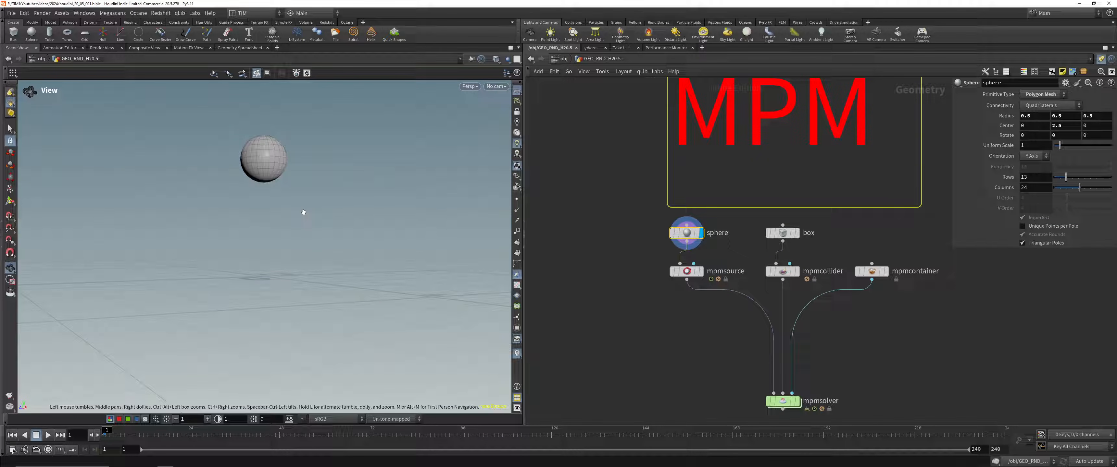
key("h")
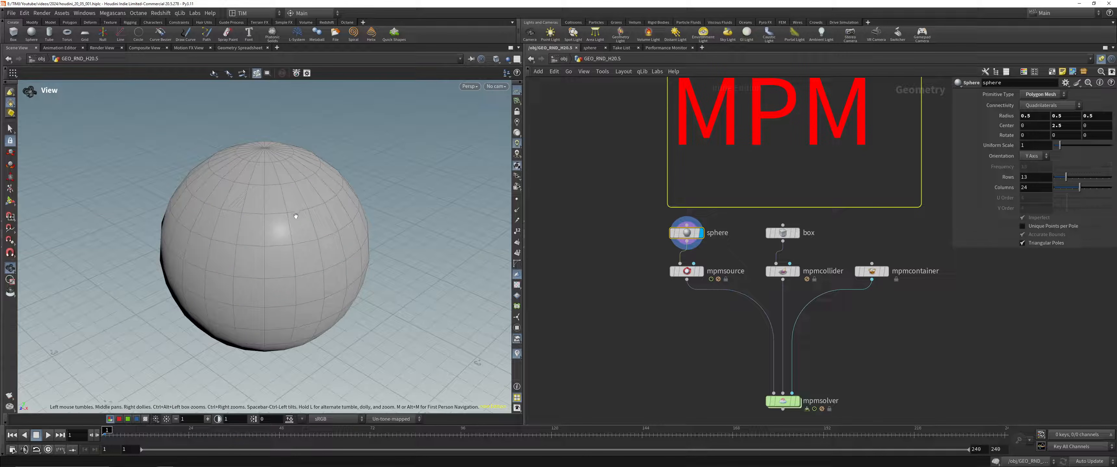
right_click_drag(267, 180, 232, 260)
middle_click_drag(231, 260, 234, 251)
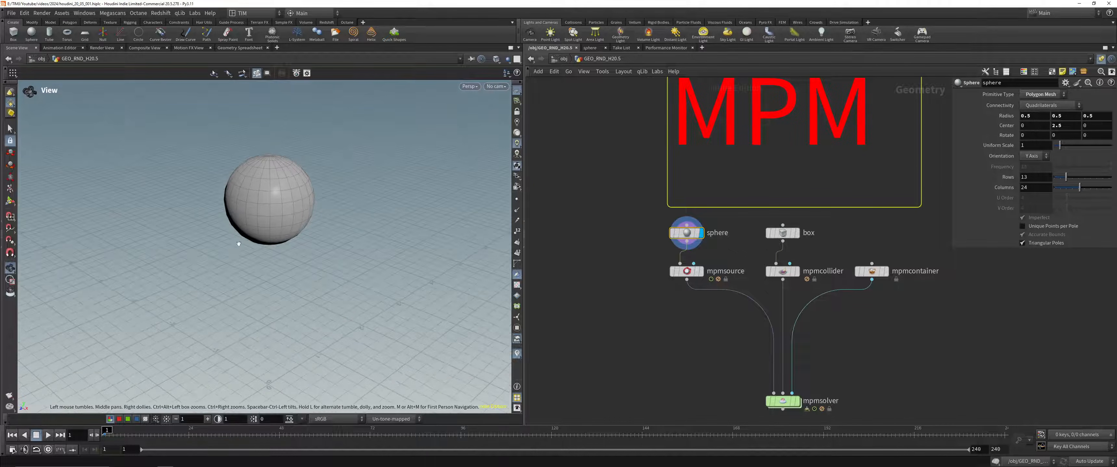
left_click(1043, 94)
left_click(1036, 104)
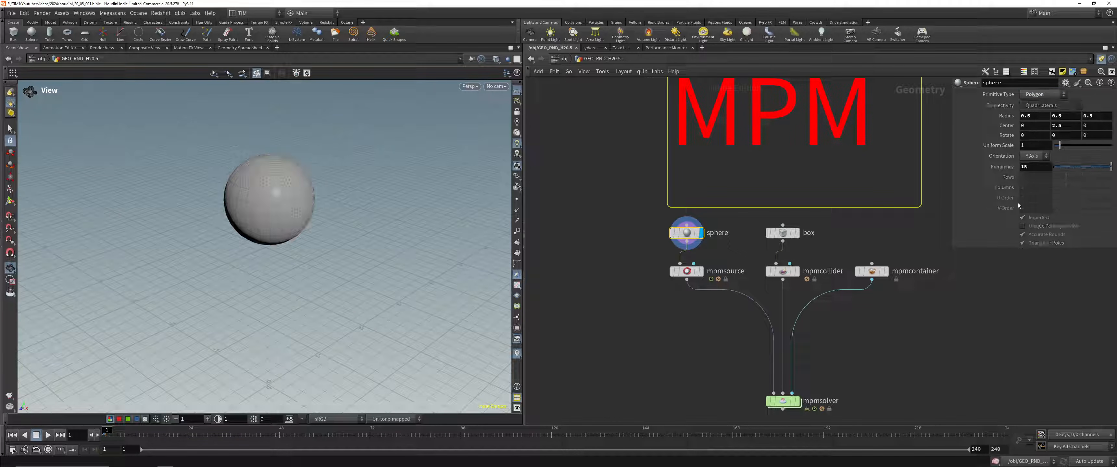
Step: Inspect the mpmsource particles and the rotated box feeding mpmcollider in the viewport
left_click(689, 271)
left_click(699, 271)
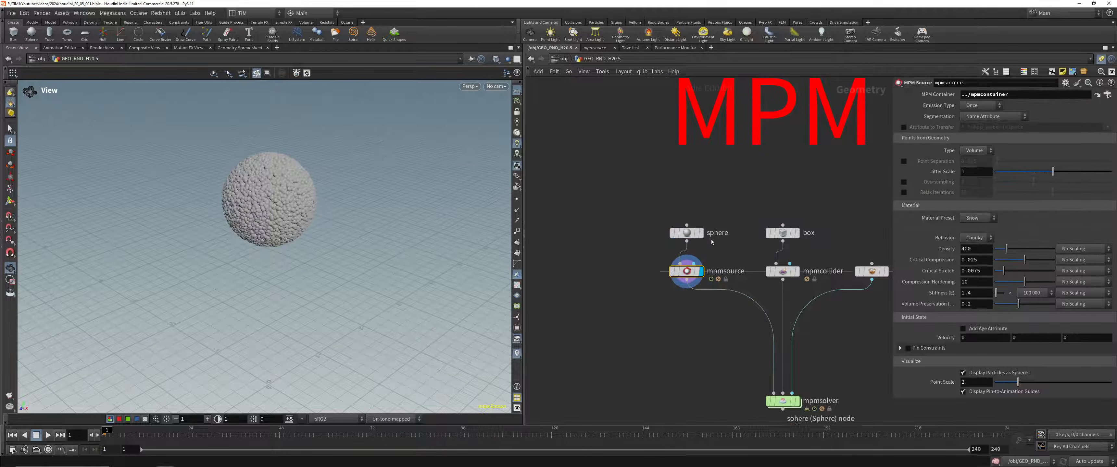
middle_click_drag(732, 256, 637, 223)
left_click(687, 196)
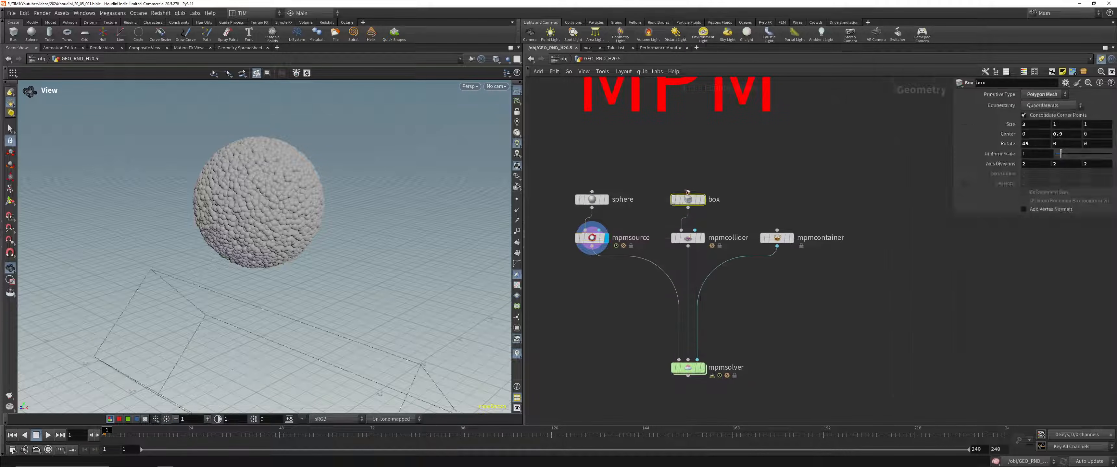
left_click(702, 199)
left_click_drag(339, 190, 294, 222)
scroll(294, 226, "down", 4)
middle_click_drag(283, 314, 301, 222)
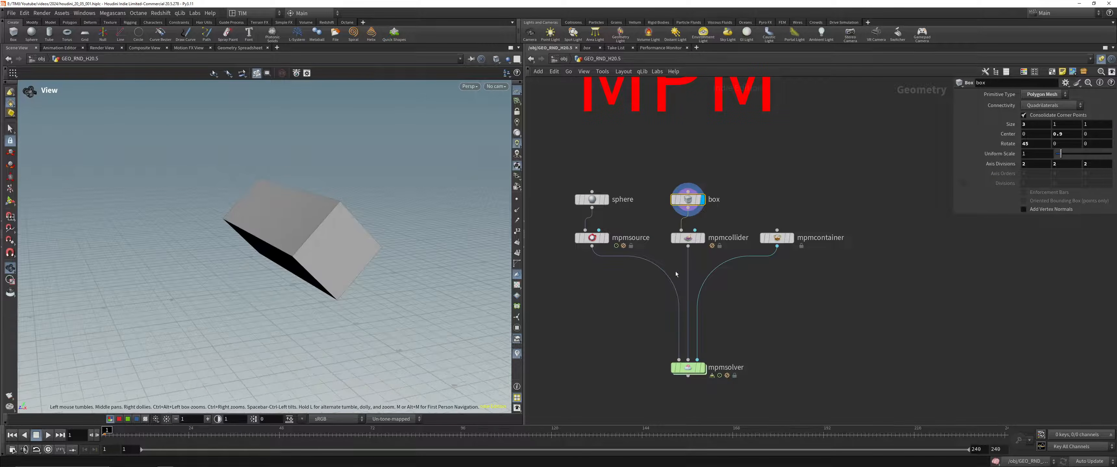
Step: Inspect the mpmcollider and mpmcontainer nodes in turn in the viewport
left_click(688, 238)
key("r")
left_click(779, 238)
key("r")
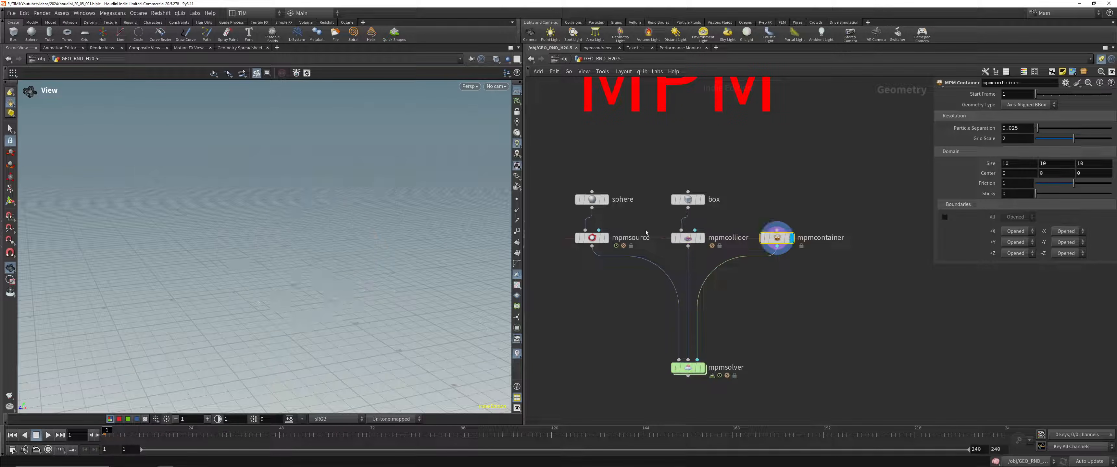
key("space+g")
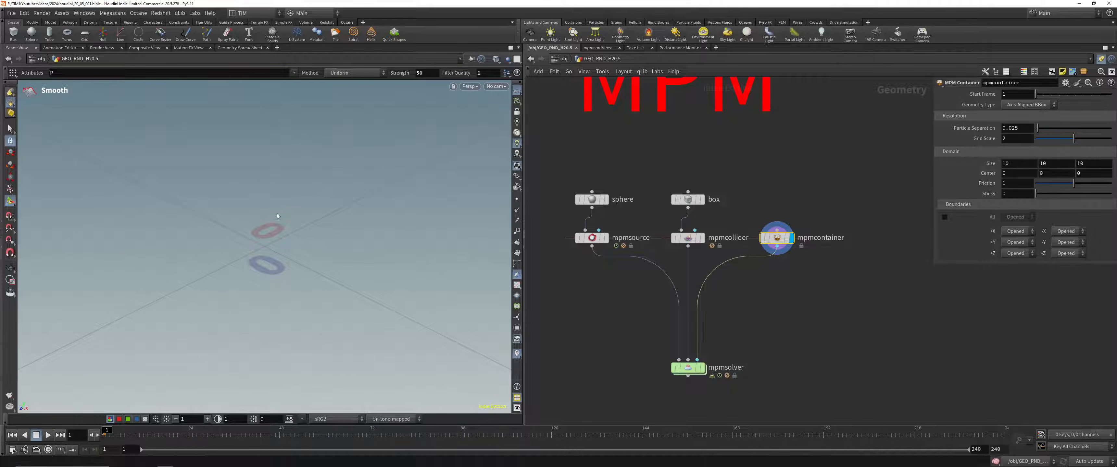
key("Escape")
middle_click_drag(295, 233, 299, 67)
key("space+g")
right_click_drag(304, 74, 146, 438)
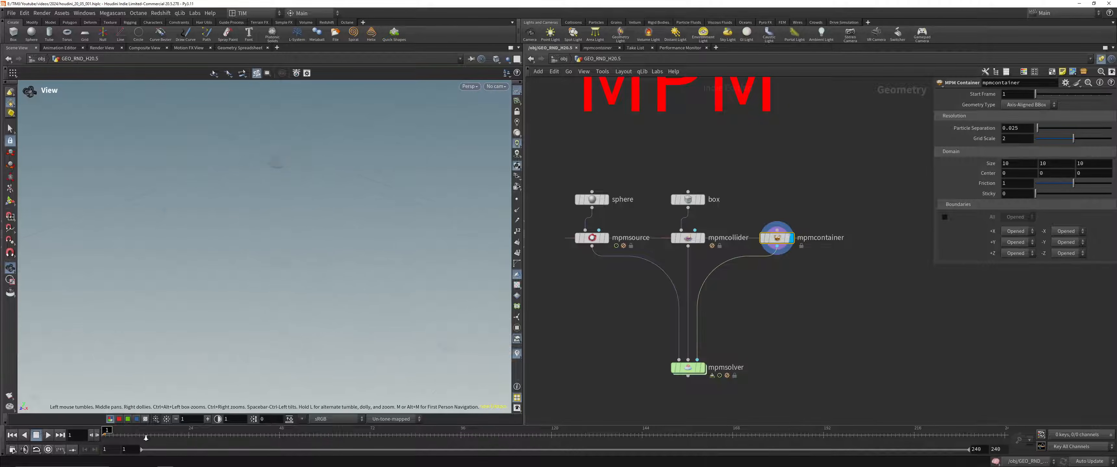
right_click_drag(232, 335, 304, 215)
middle_click_drag(304, 215, 306, 264)
Step: Compare the viewport display of mpmsolver with that of mpmcontainer
left_click_drag(661, 398, 738, 340)
key("r")
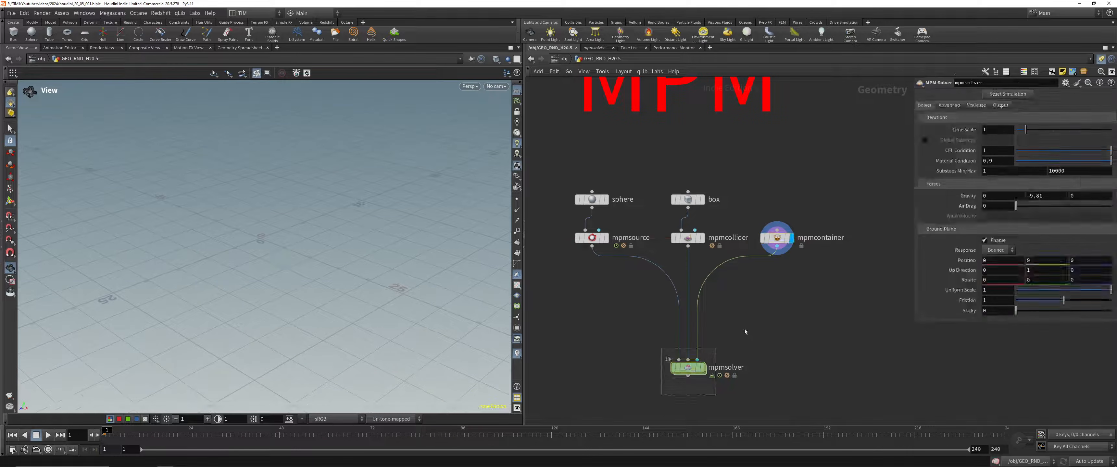
left_click_drag(234, 205, 221, 193)
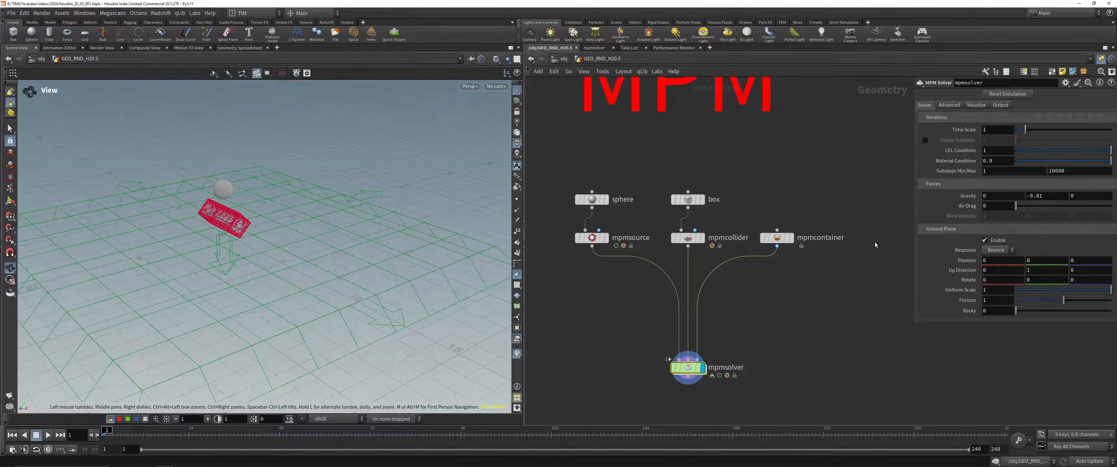
left_click(777, 237)
left_click(788, 237)
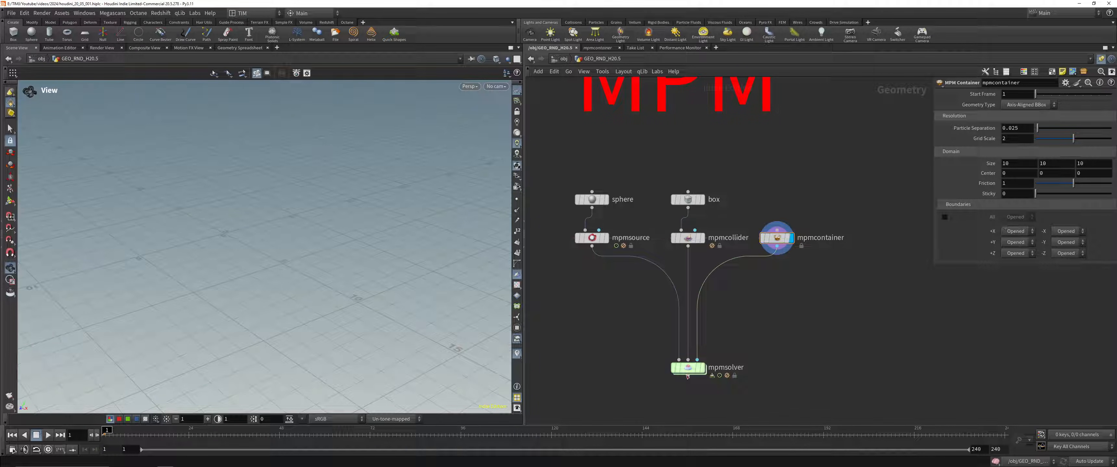
Step: Display mpmsolver, save the scene and start playing the MPM simulation
left_click(702, 368)
right_click_drag(192, 208, 116, 387)
mouse_move(116, 386)
middle_mouse_down()
mouse_move(112, 419)
mouse_move(107, 398)
middle_mouse_up()
key("ctrl+s")
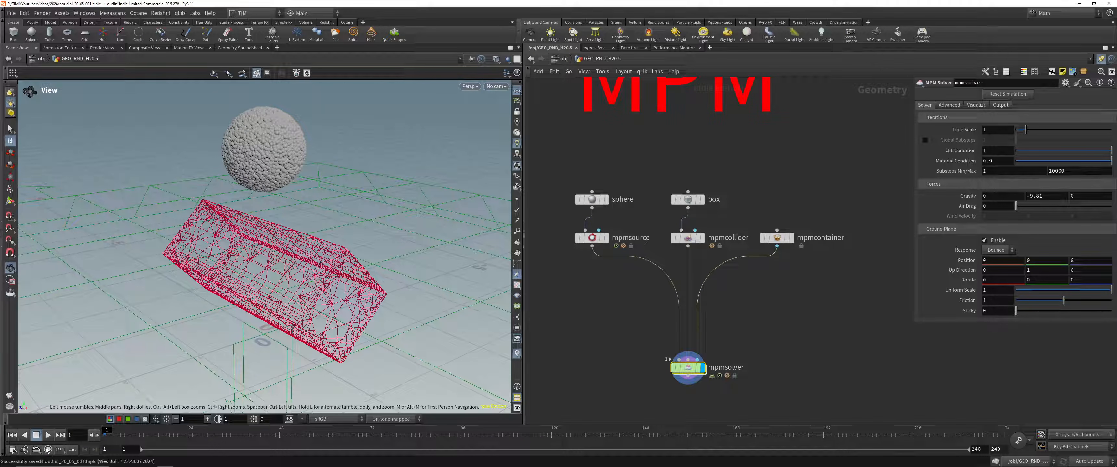
left_click(48, 435)
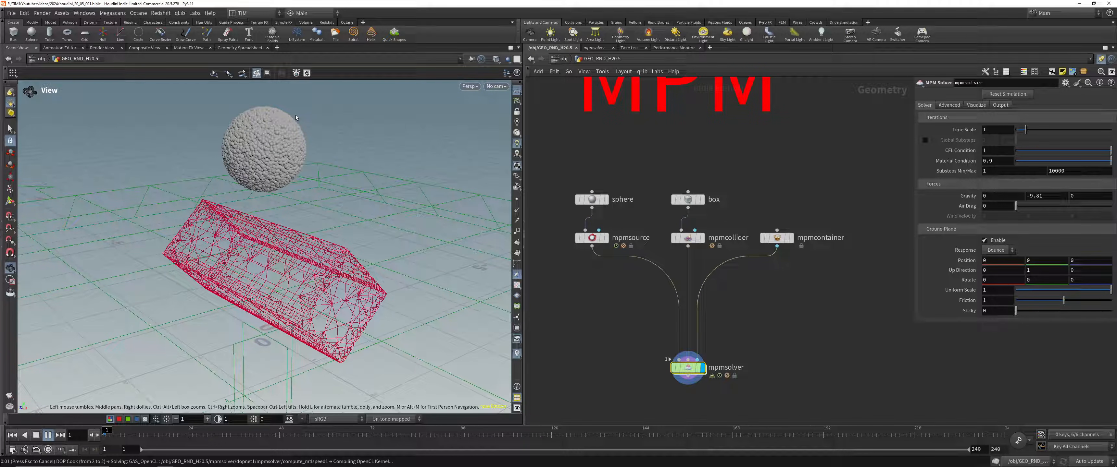
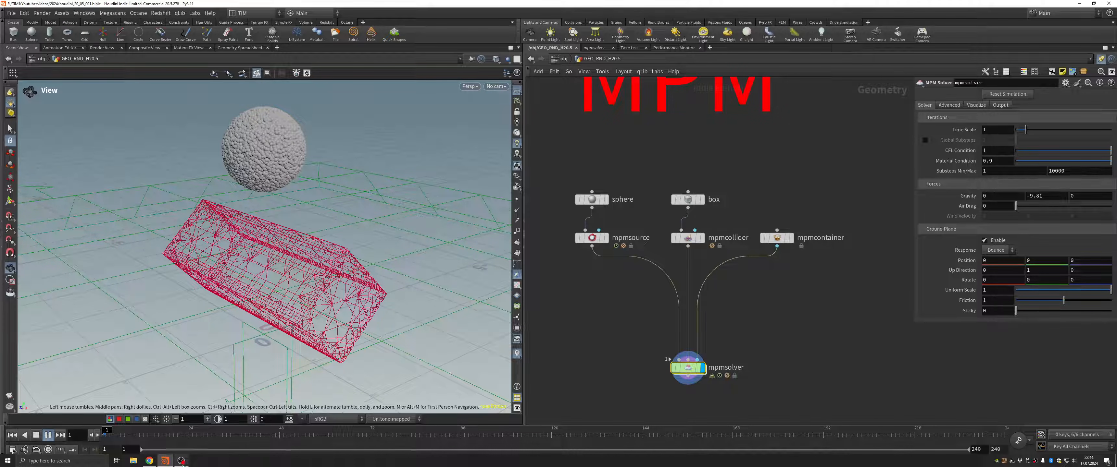
Step: Let the MPM sphere simulation play over the box collider, view it from another angle, and stop at the first frame
left_click(181, 462)
left_click(781, 98)
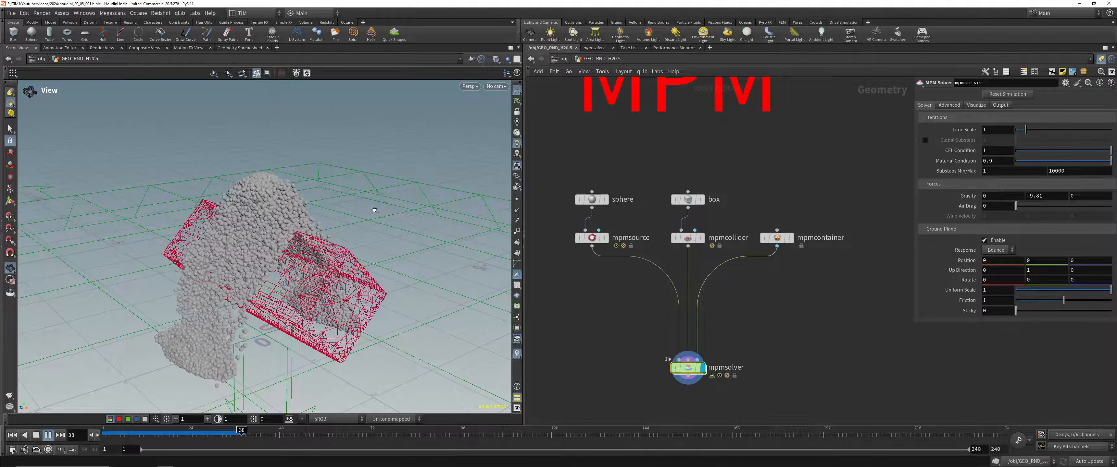
left_click_drag(381, 197, 299, 248)
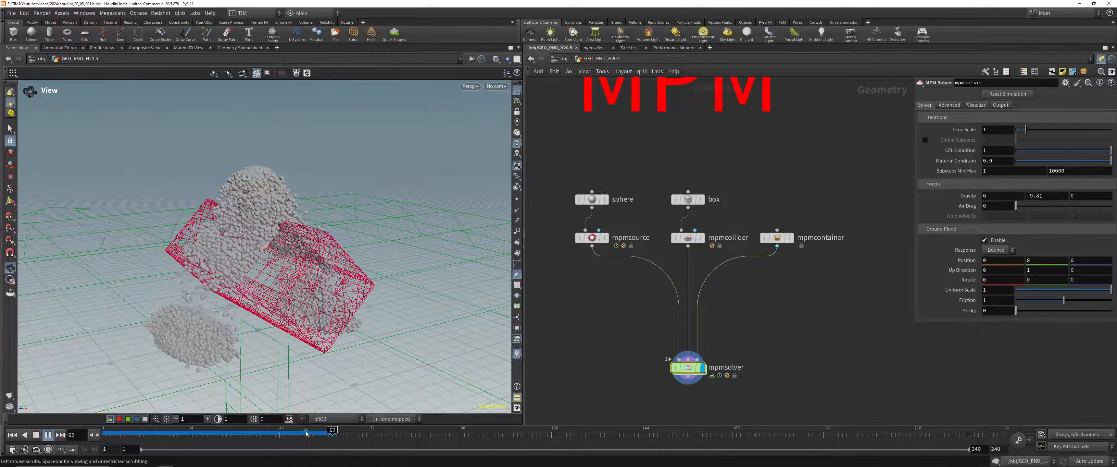
left_click(36, 435)
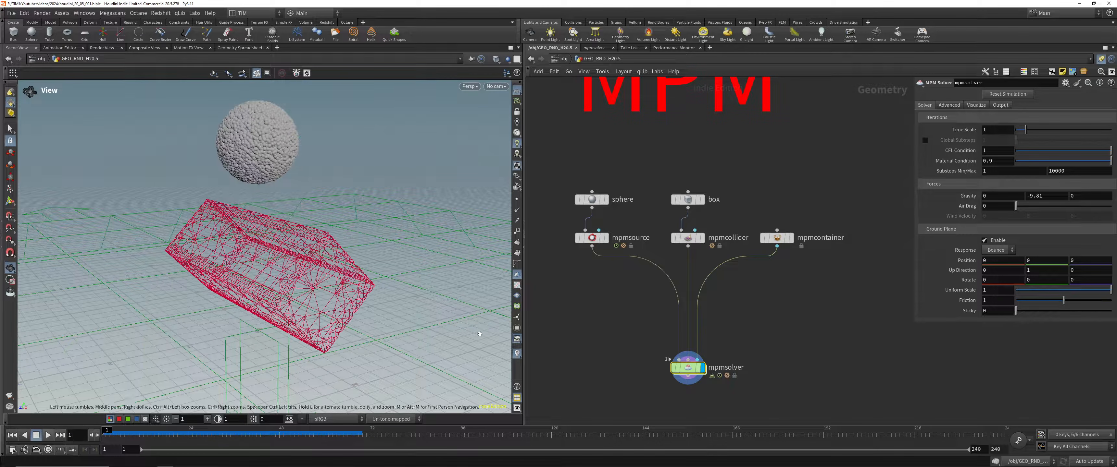
Step: Delete the sphere and feed a duplicate of the rotated box into mpmsource as the new particle source
left_click(594, 239)
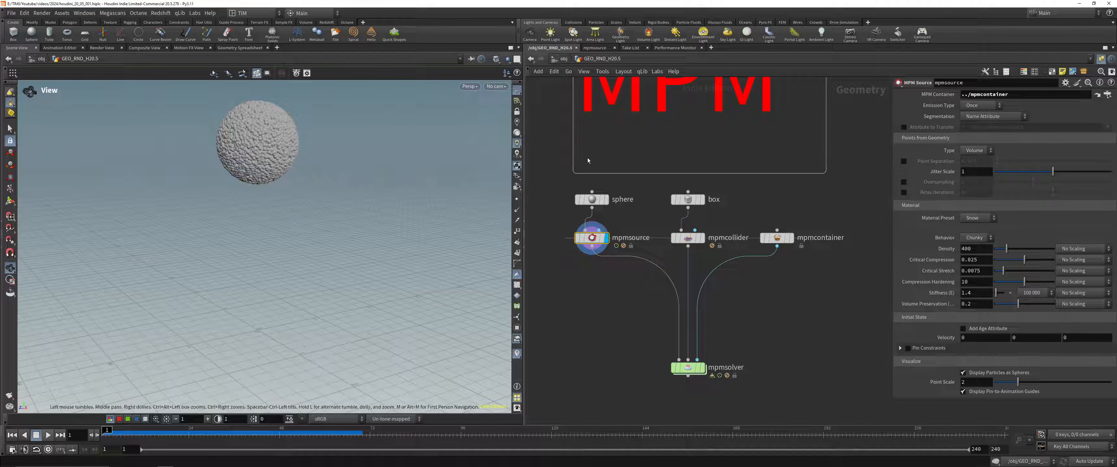
scroll(669, 203, "down", 3)
left_click_drag(603, 301, 780, 188)
left_click_drag(619, 202, 620, 212)
left_click(604, 200)
left_click(633, 212)
scroll(616, 198, "up", 3)
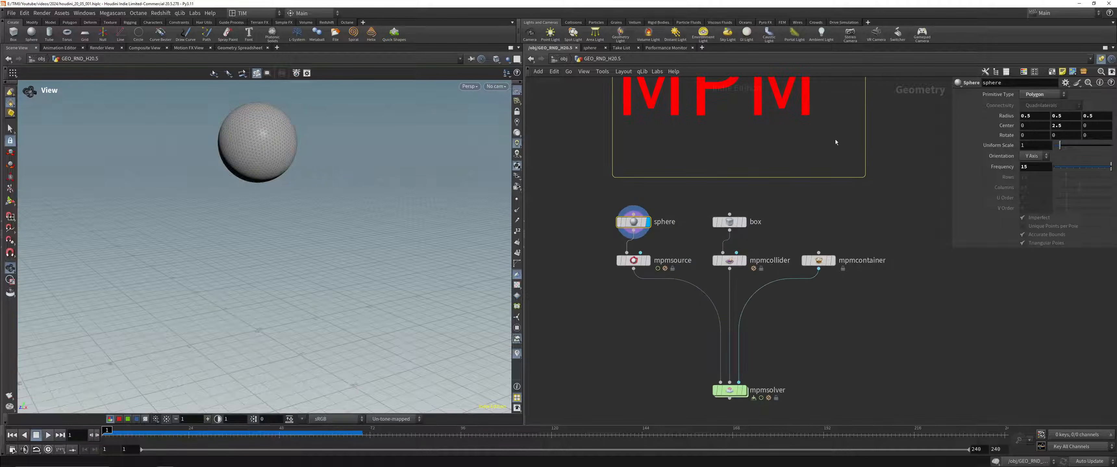
key("Delete")
left_click_drag(715, 225, 626, 253, "alt")
left_click_drag(623, 211, 623, 211)
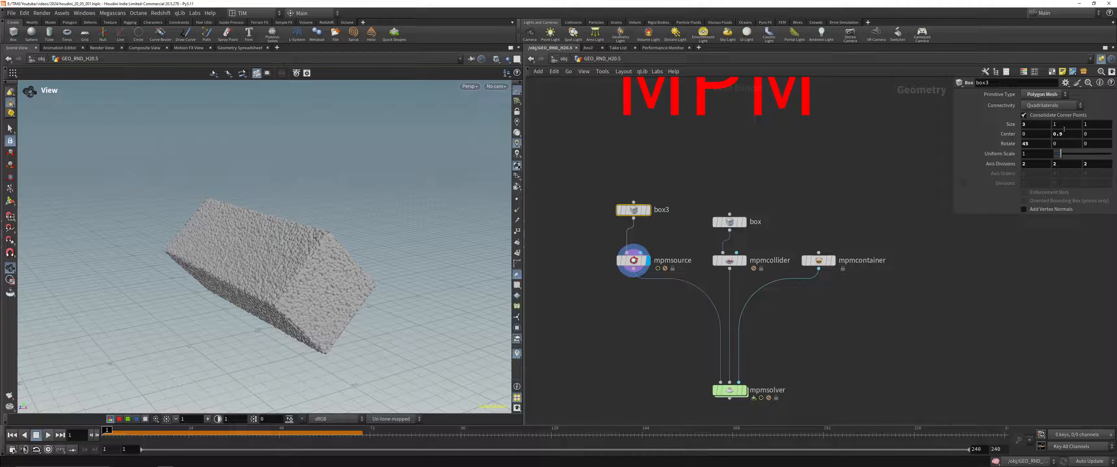
Step: Raise box3 above the collider box through its Y center and shorten it along X
middle_click_drag(1064, 137, 1082, 186)
left_click(740, 222)
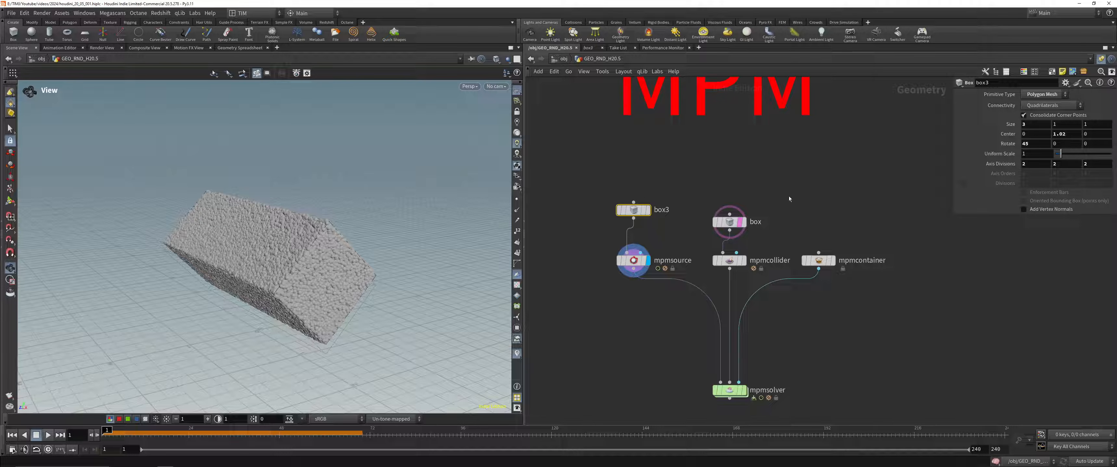
middle_click_drag(1065, 136, 22, 132)
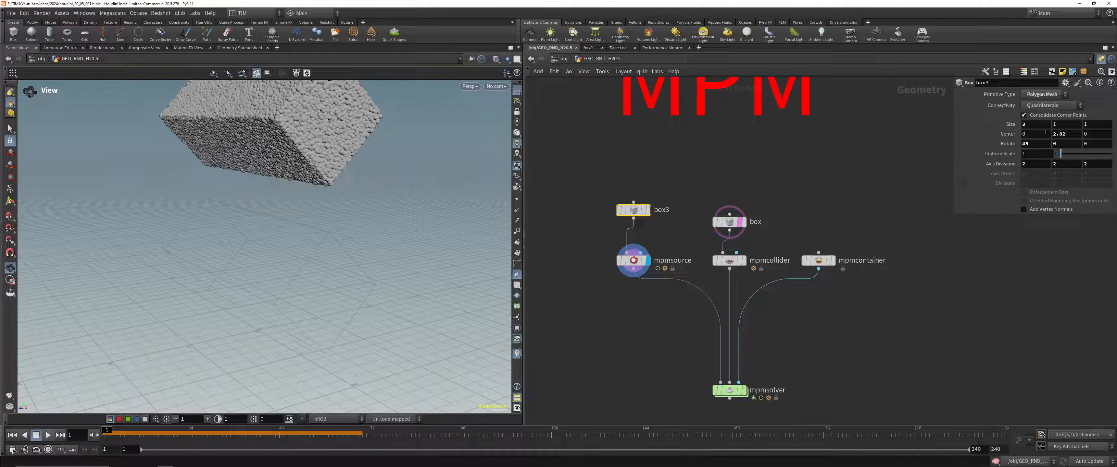
middle_click_drag(1034, 126, 807, 230)
Step: Display mpmsolver, play the simulation with the box-shaped source, and return to the first frame
left_click(744, 390)
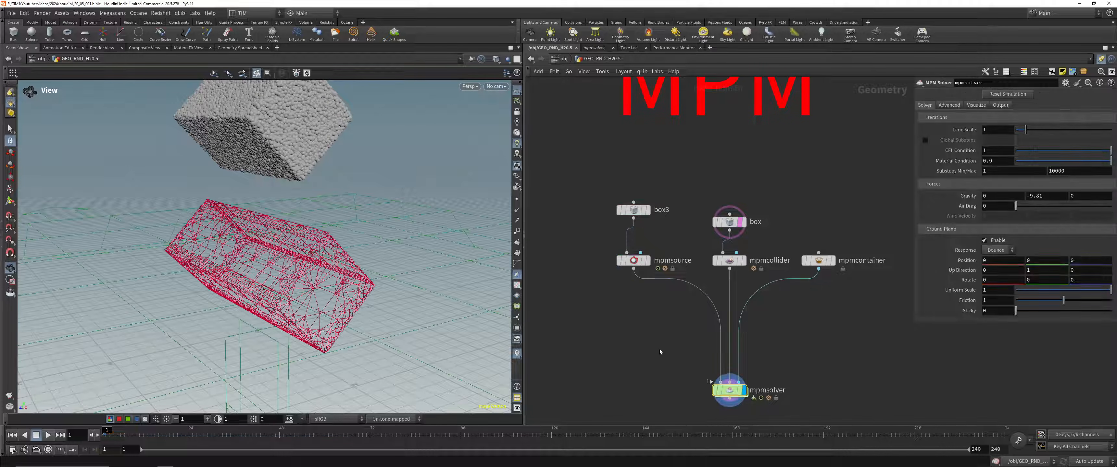
left_click(48, 435)
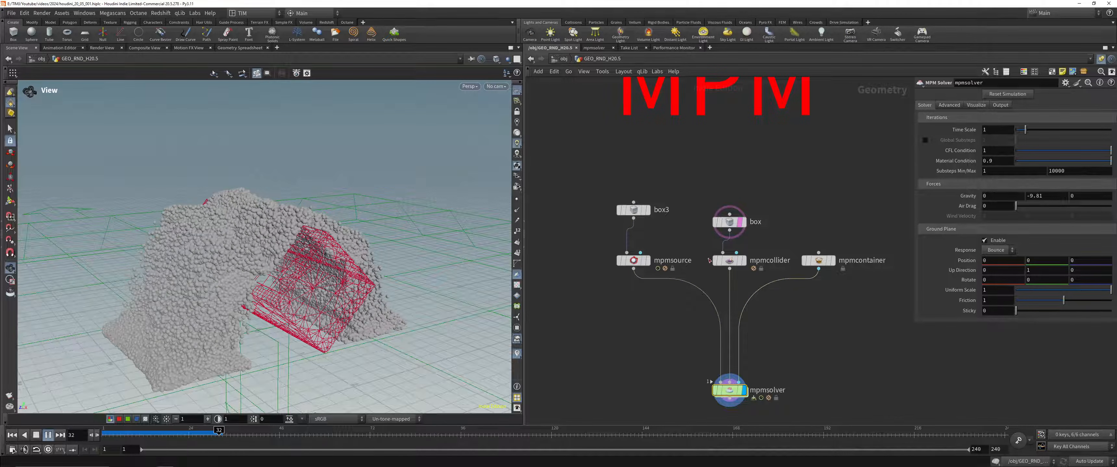
left_click_drag(569, 303, 656, 261)
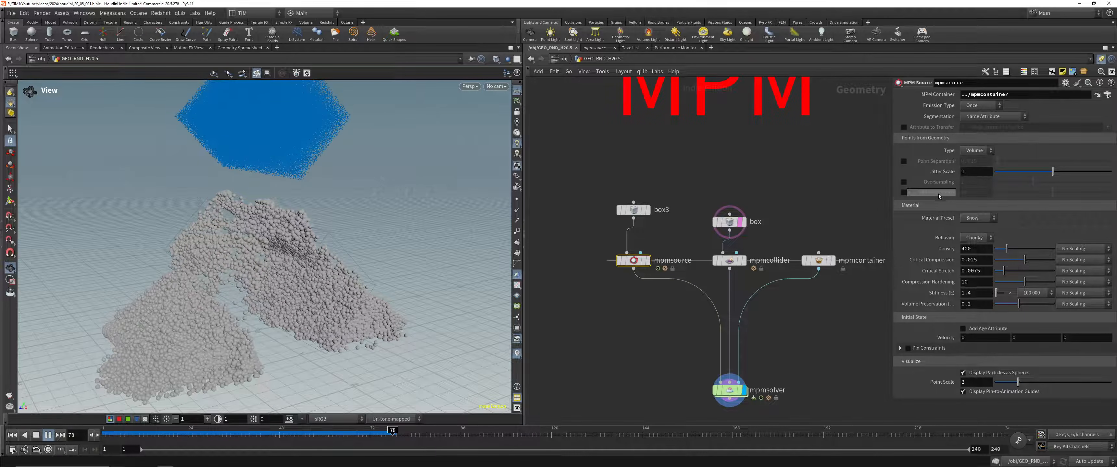
left_click_drag(308, 434, 106, 436)
Step: Enable the Point Separation override on mpmsource and compare it with the Particle Separation of mpmcontainer
left_click_drag(786, 243, 843, 318)
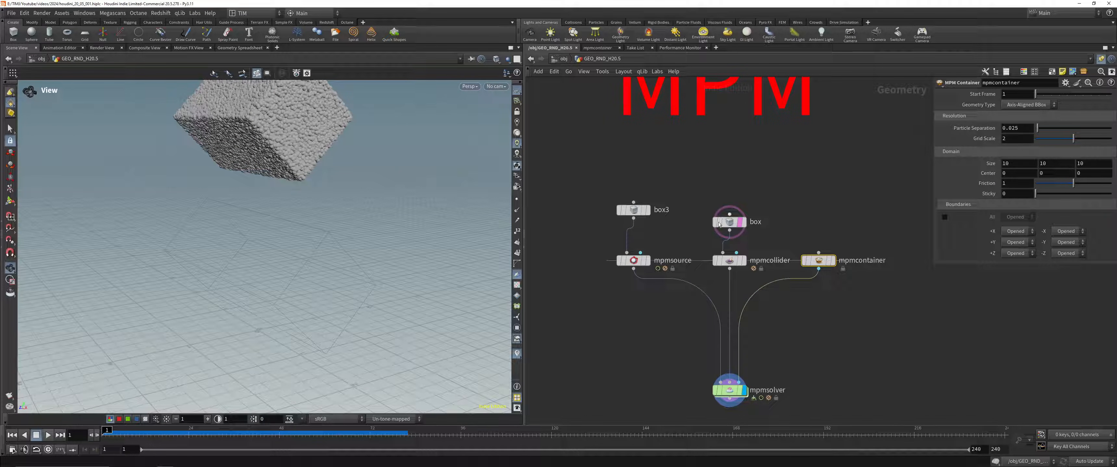
left_click_drag(606, 301, 651, 246)
key("r")
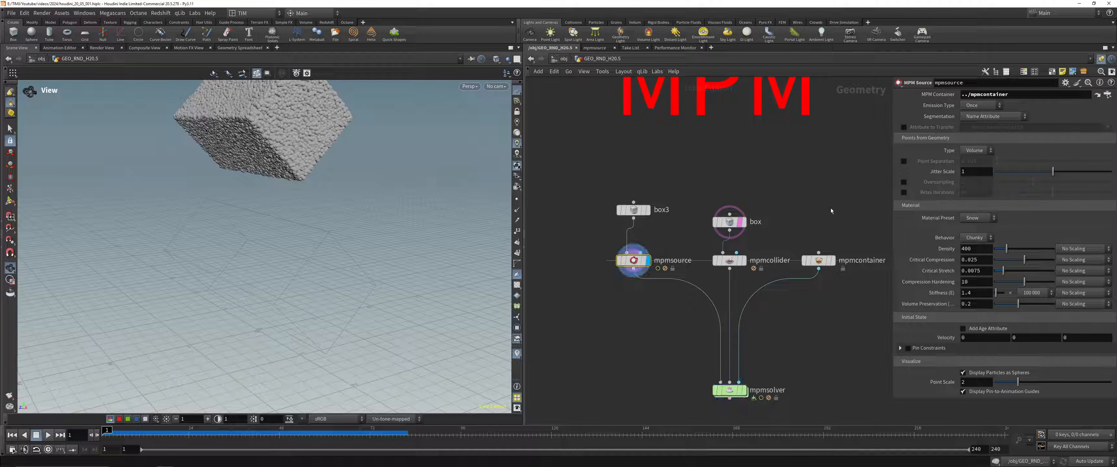
left_click(904, 161)
left_click_drag(790, 239, 862, 312)
key("r")
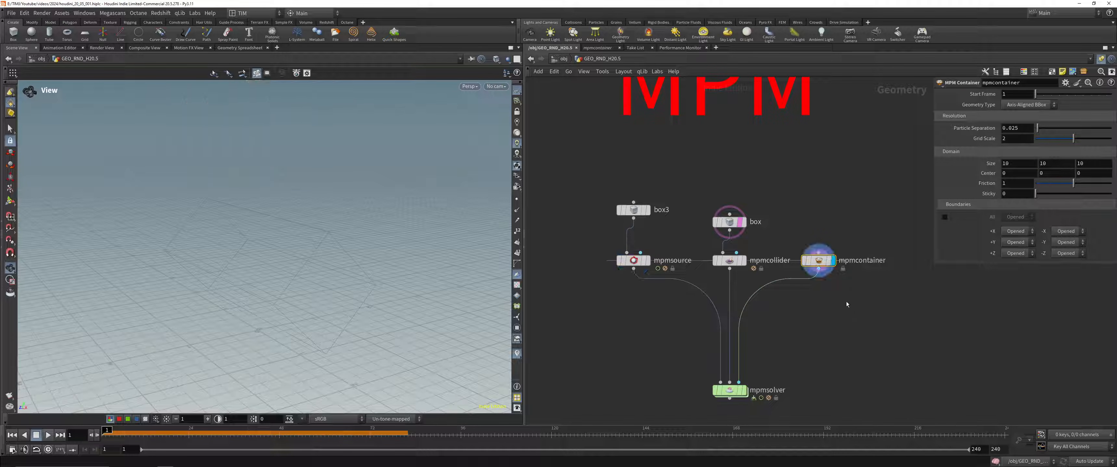
left_click_drag(609, 279, 653, 247)
key("r")
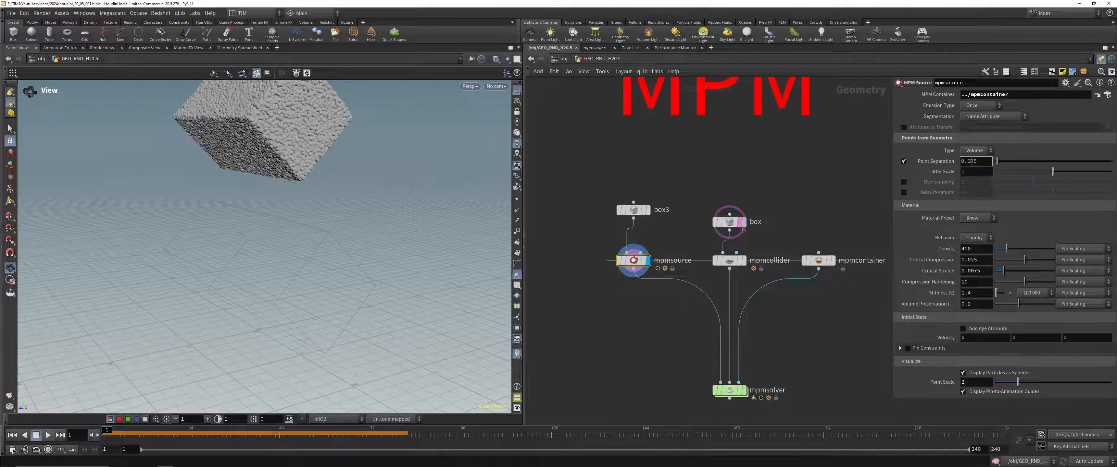
Step: Set the Particle Separation of mpmcontainer to 0.05 and save the scene
left_click_drag(796, 244, 862, 282)
left_click(1024, 130)
key("BackSpace")
key("BackSpace")
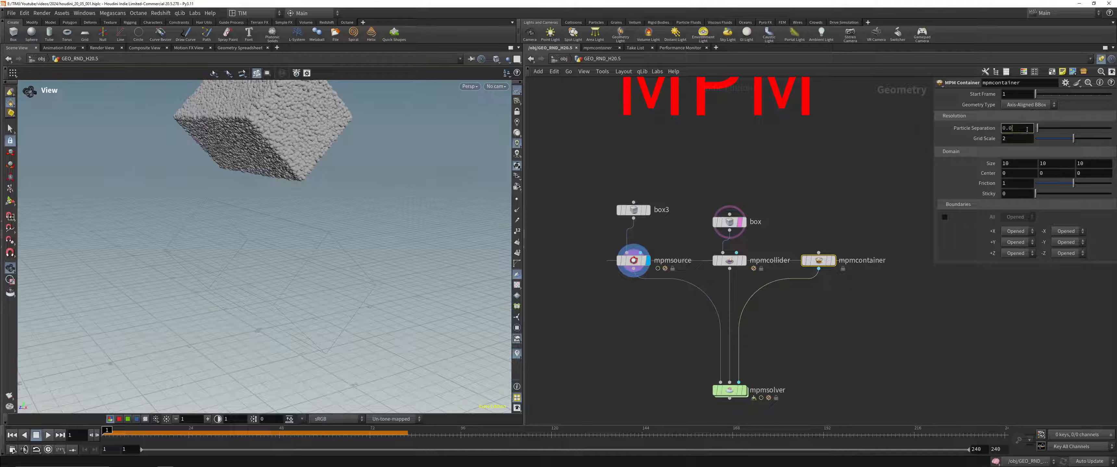
key("ctrl+s")
type("5")
key("Return")
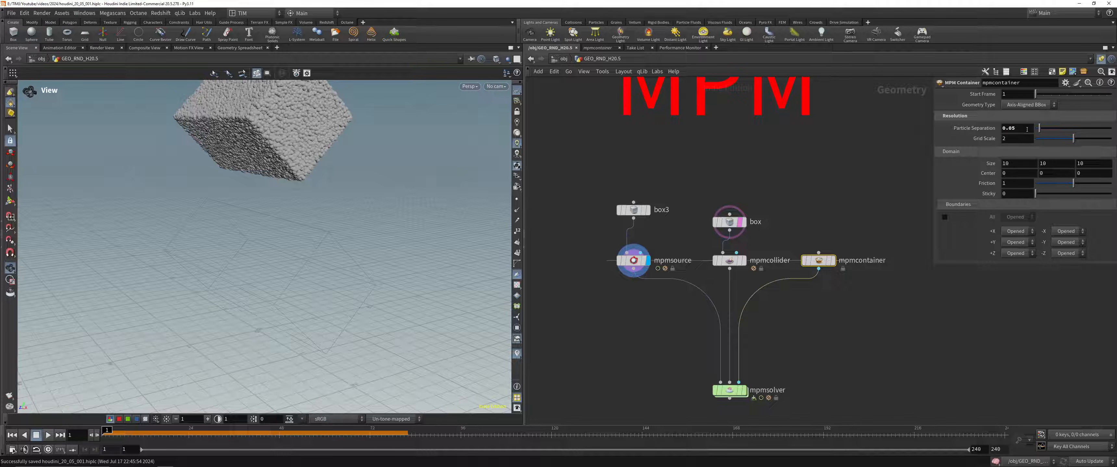
Step: Check mpmsource, mpmsolver and mpmcontainer in turn at the first frame to see the effect of the new separation
left_click_drag(649, 249, 611, 288)
left_click_drag(660, 433, 741, 432)
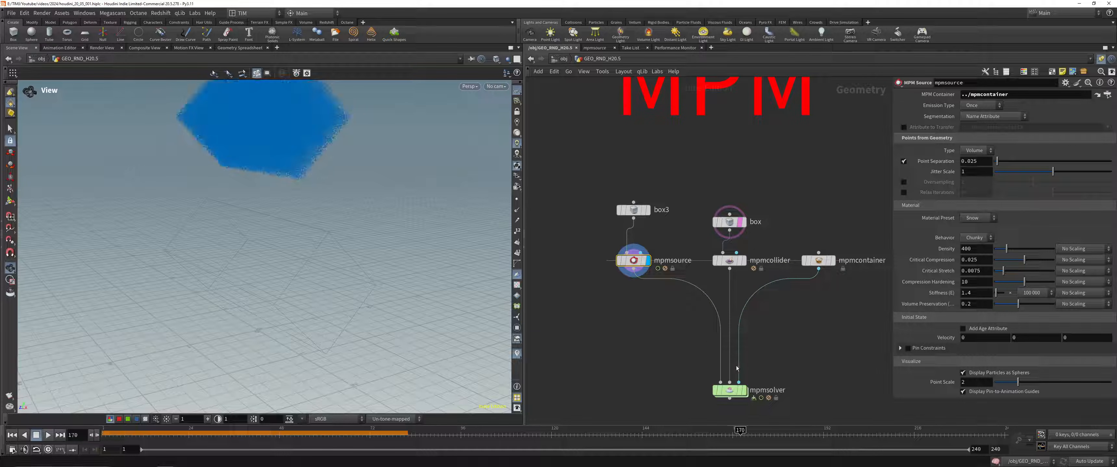
left_click(12, 435)
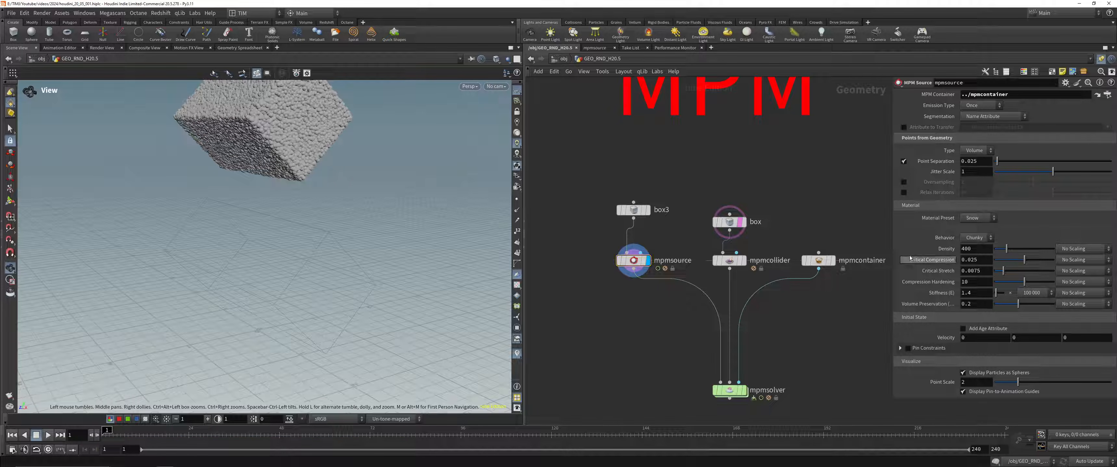
left_click(742, 390)
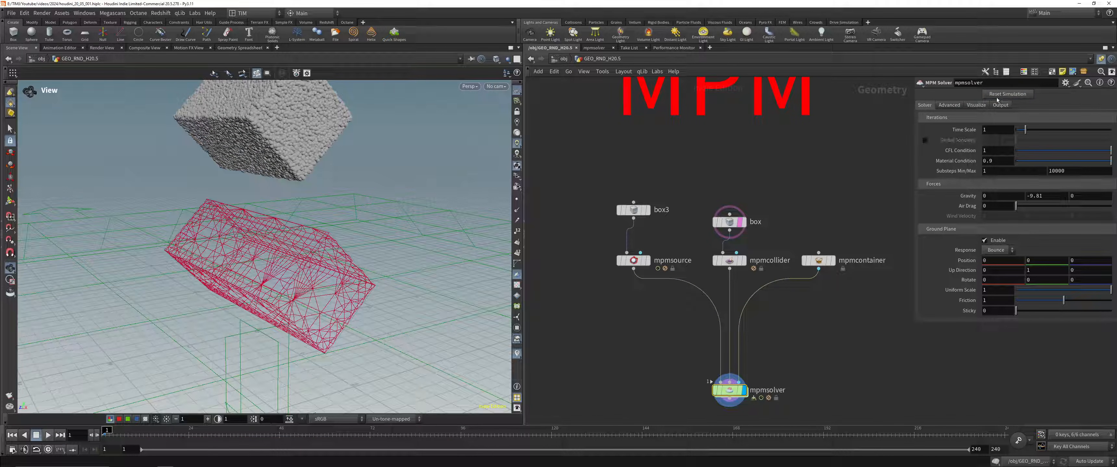
left_click_drag(796, 239, 847, 298)
key("r")
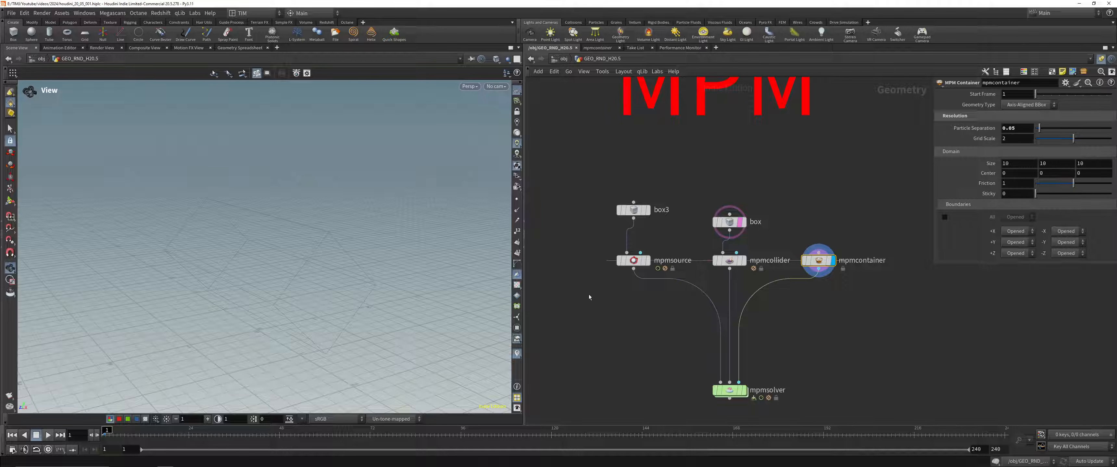
Step: Display mpmsource and turn off its Point Separation override so it follows the container
left_click_drag(591, 294, 668, 247)
key("r")
left_click(903, 162)
left_click(903, 162)
left_click(903, 162)
Step: Set the Particle Separation of mpmcontainer to 0.025 and display mpmcollider
left_click(818, 260)
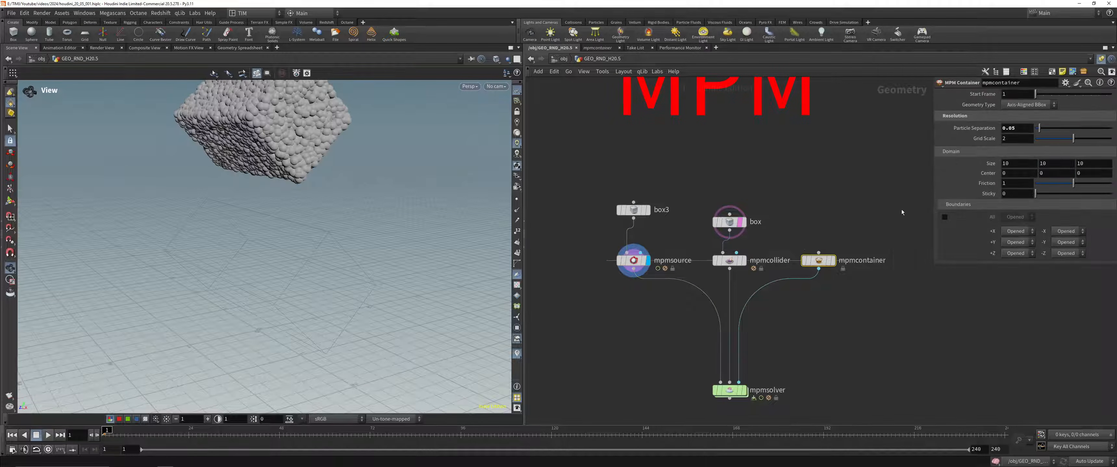
left_click(1016, 127)
key("BackSpace")
type("25")
key("Return")
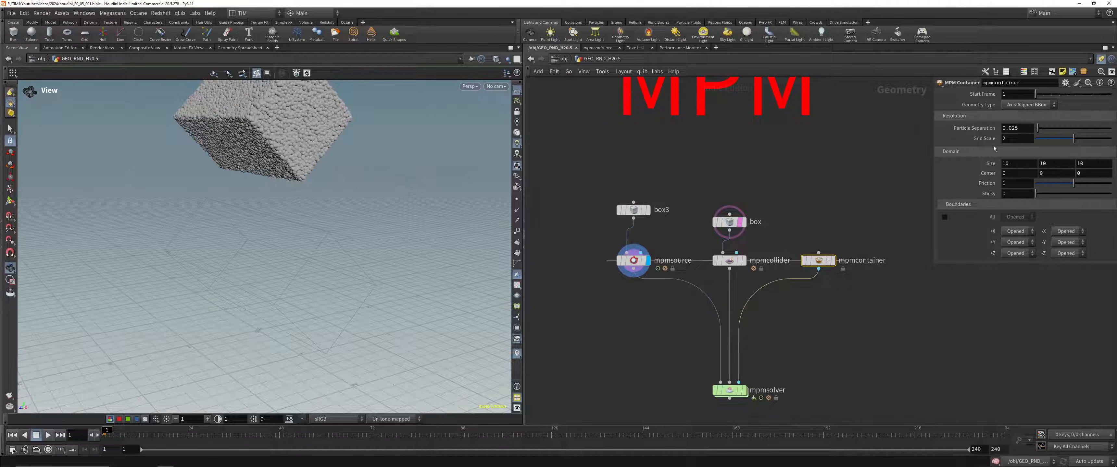
left_click(739, 260)
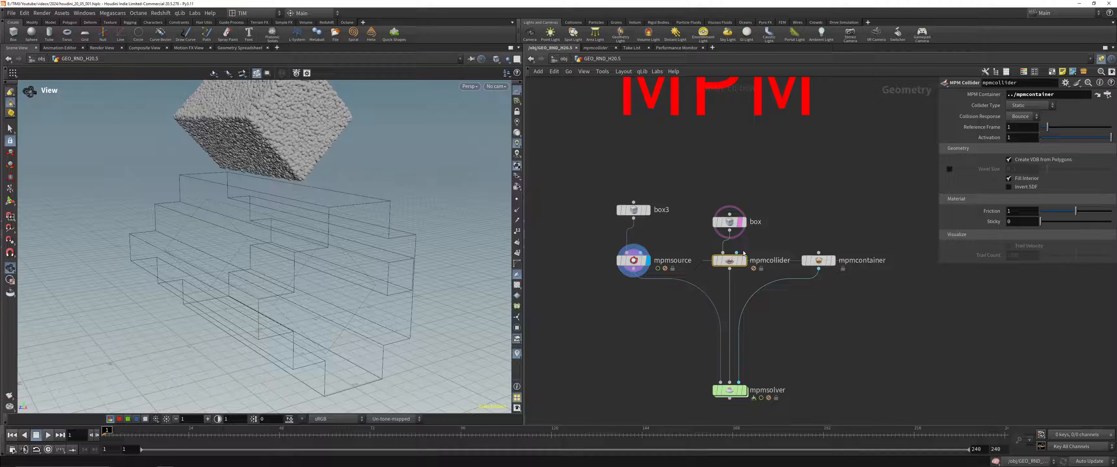
left_click(743, 254)
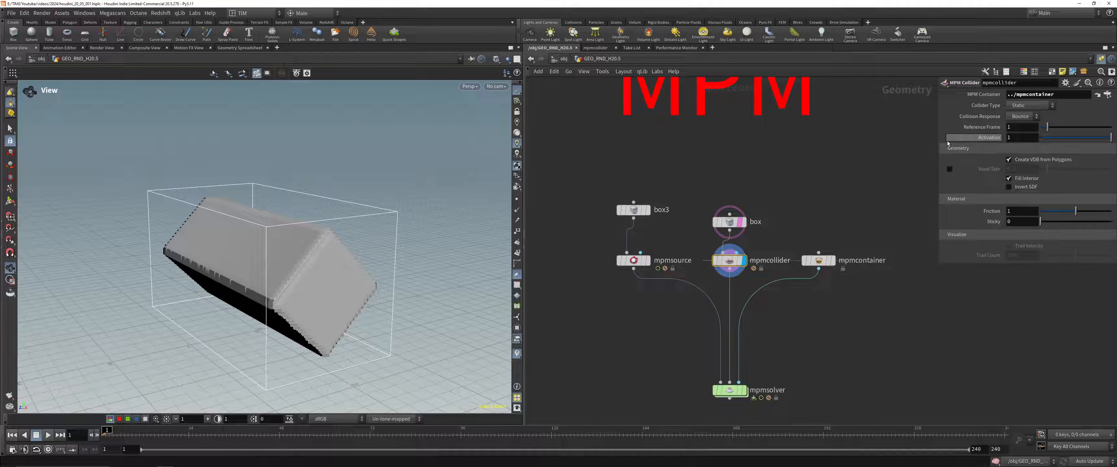
Step: Set the Particle Separation of mpmcontainer to 0.01 and inspect the mpmsource particles
left_click(819, 261)
mouse_move(1043, 129)
left_mouse_down()
mouse_move(1052, 132)
mouse_move(1036, 132)
left_mouse_up()
left_click(1031, 128)
type("0.01")
key("Return")
left_click_drag(587, 293, 634, 258)
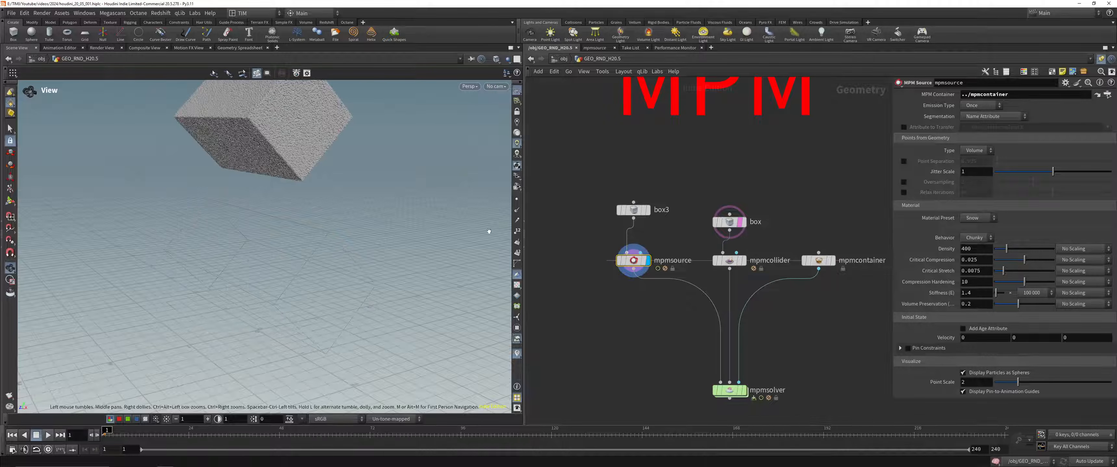
Step: Display mpmsolver, play the finer simulation briefly, and return to the first frame
left_click_drag(688, 378, 760, 404)
key("r")
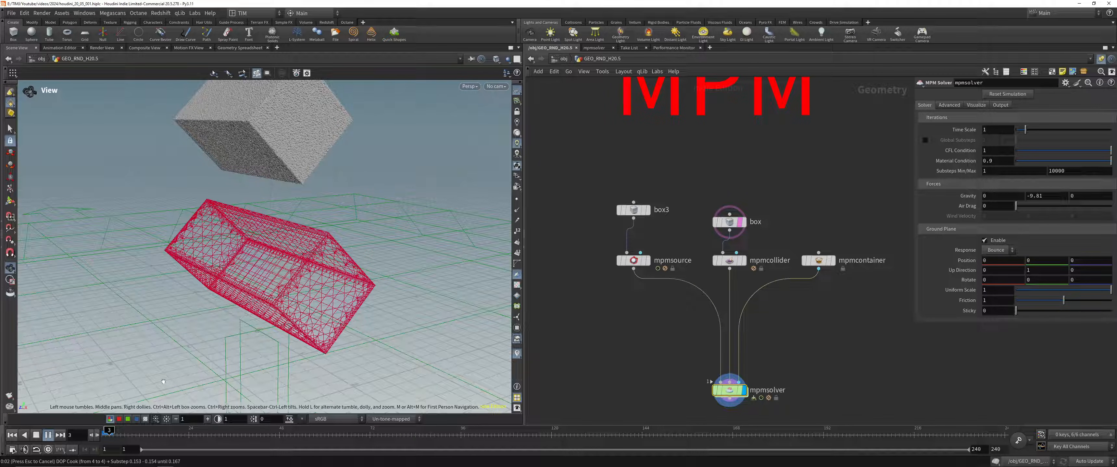
left_click(99, 434)
Step: Try a Particle Separation of 0.025 on mpmcontainer and settle on 0.035
left_click(818, 260)
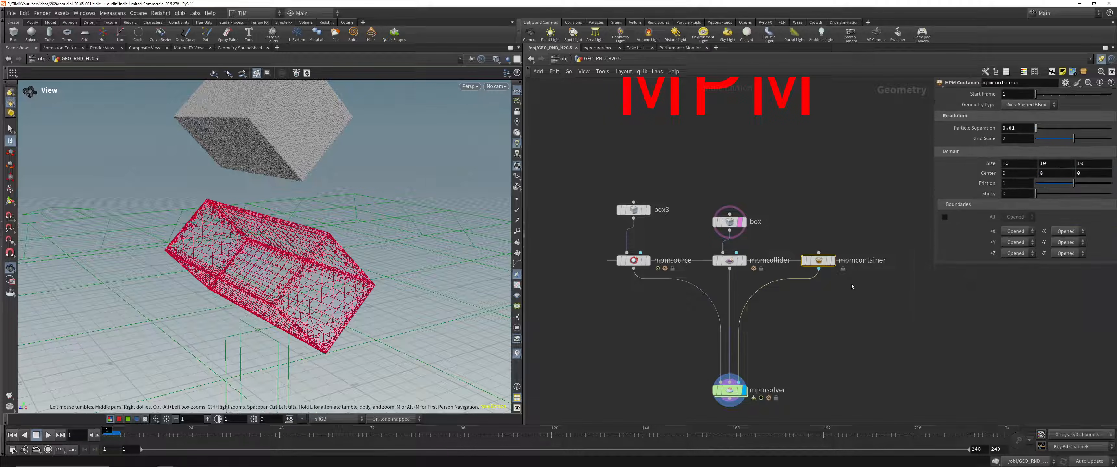
left_click(1020, 128)
type("0.025")
key("Return")
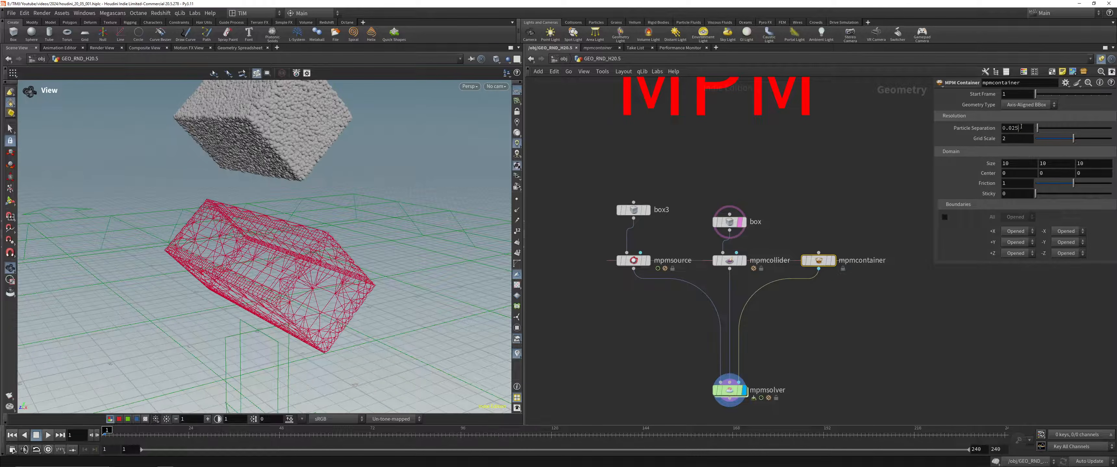
type("0.035")
key("Return")
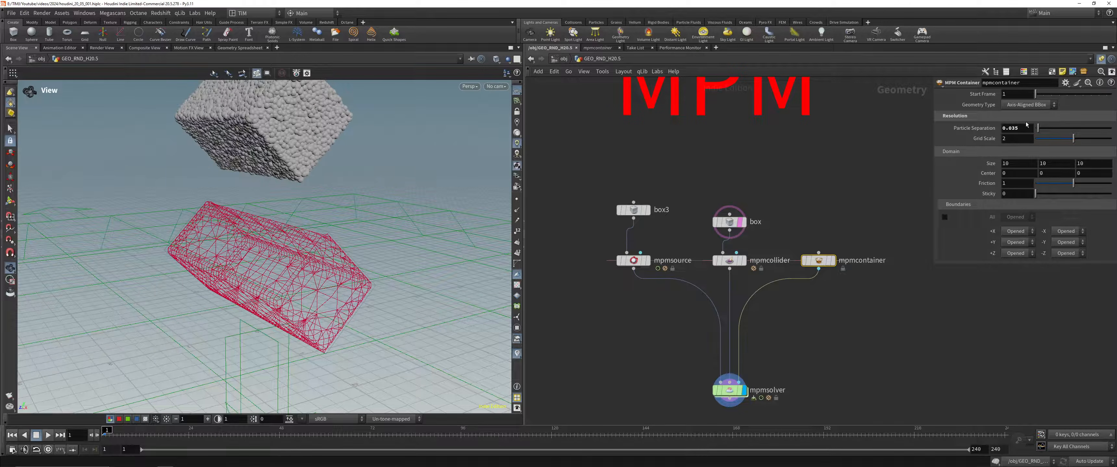
Step: Move mpmcontainer lower in the network, display mpmcollider, and shift it slightly down below the box
scroll(803, 313, "down", 2)
left_click_drag(827, 274, 834, 319)
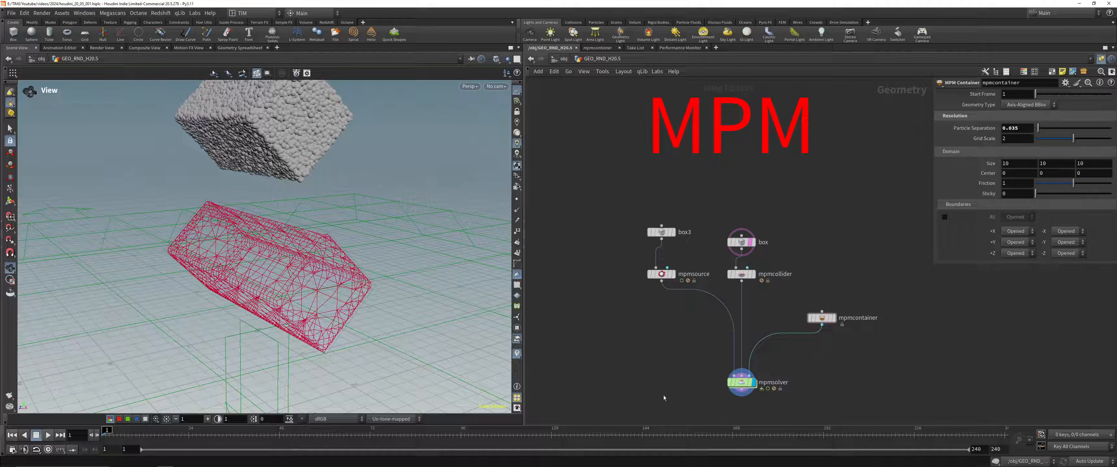
middle_click_drag(668, 393, 629, 291)
left_click_drag(703, 281, 687, 380)
scroll(730, 153, "up", 3)
middle_click_drag(732, 161, 735, 237)
left_click(709, 232)
left_click(710, 248)
left_click_drag(686, 268, 686, 282)
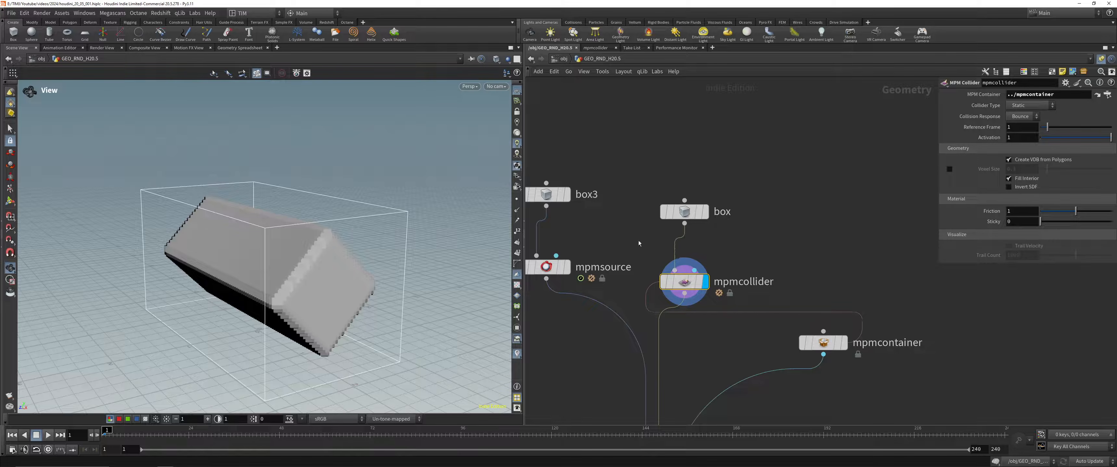
Step: View the original box feeding mpmcollider and examine the Collider Type options of mpmcollider
left_click(705, 211)
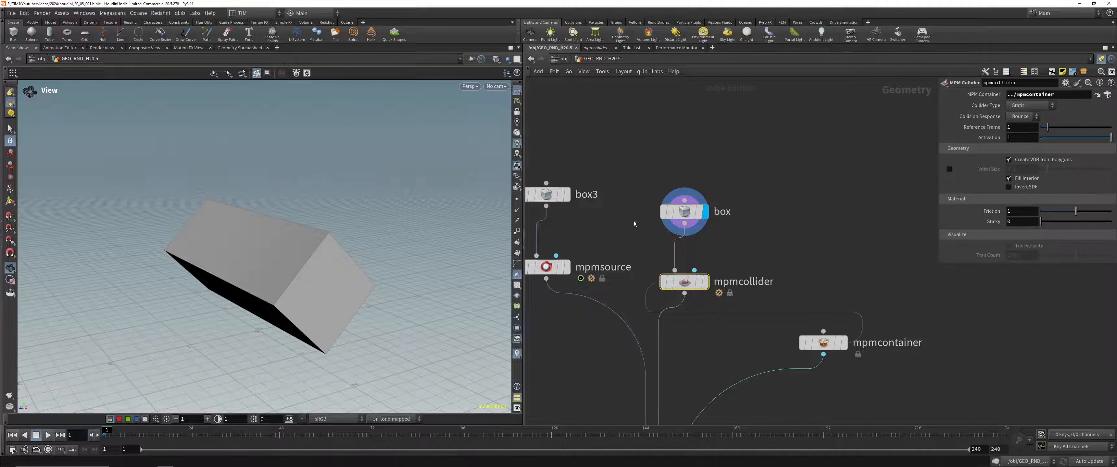
left_click(681, 211)
left_click(683, 281)
middle_click_drag(810, 217, 877, 208)
left_click(1030, 106)
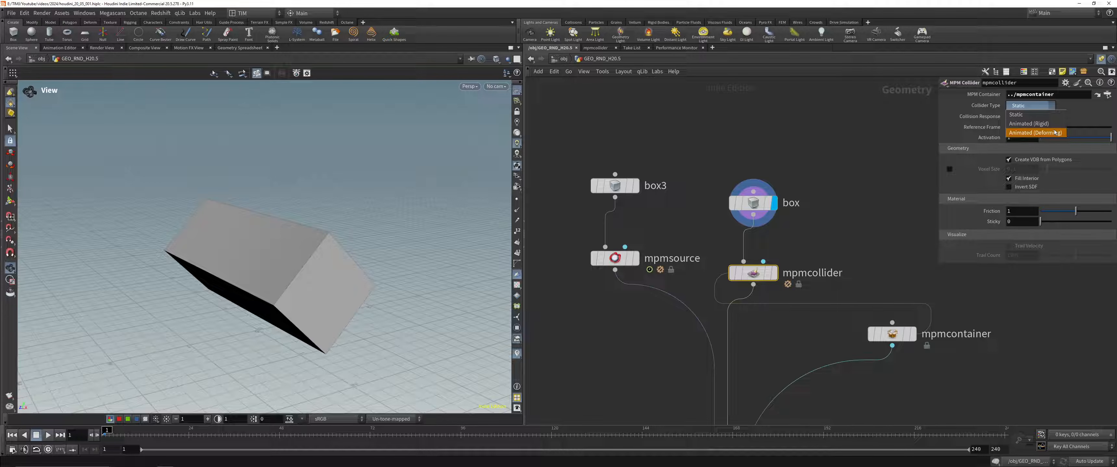
Step: Insert a Transform node between box and mpmcollider
left_click(783, 236)
key("Tab")
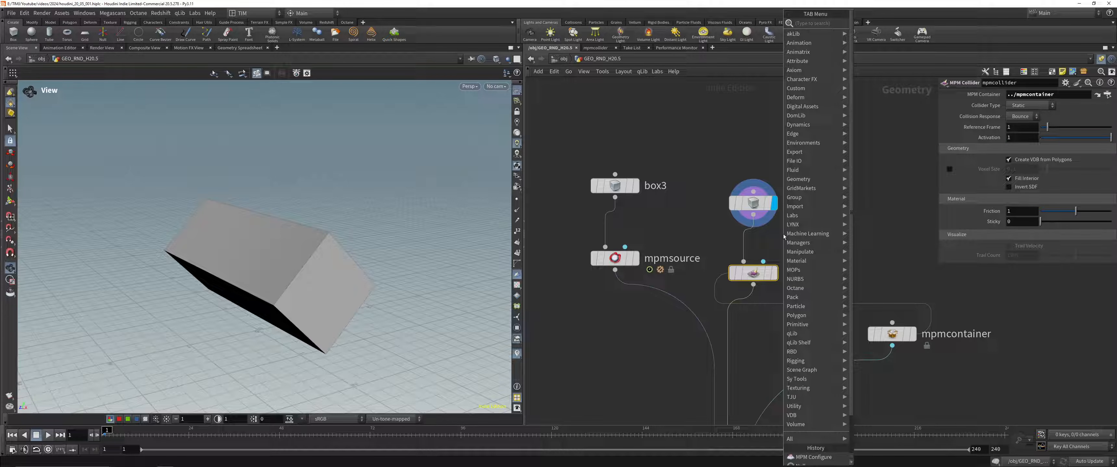
type("tranf")
left_click(853, 176)
key("Tab")
type("tra")
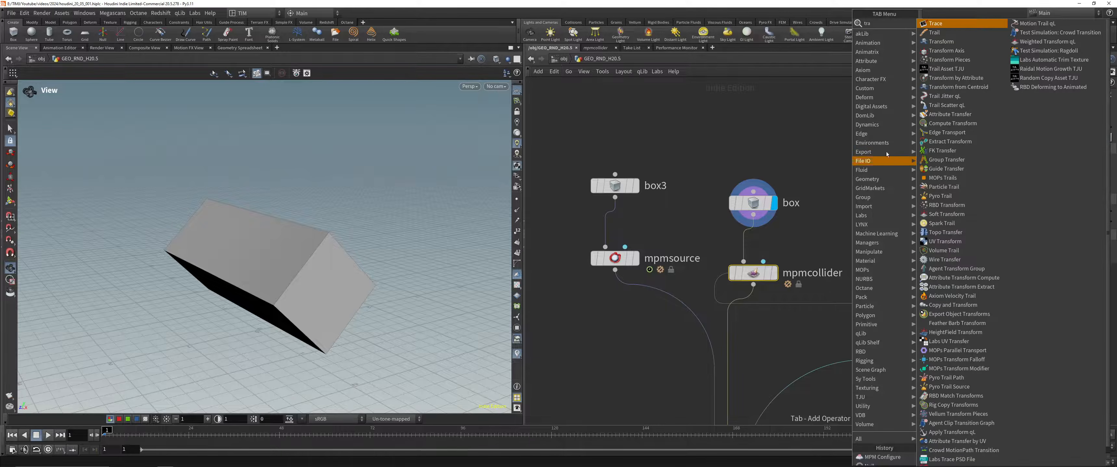
left_click(941, 42)
left_click(750, 236)
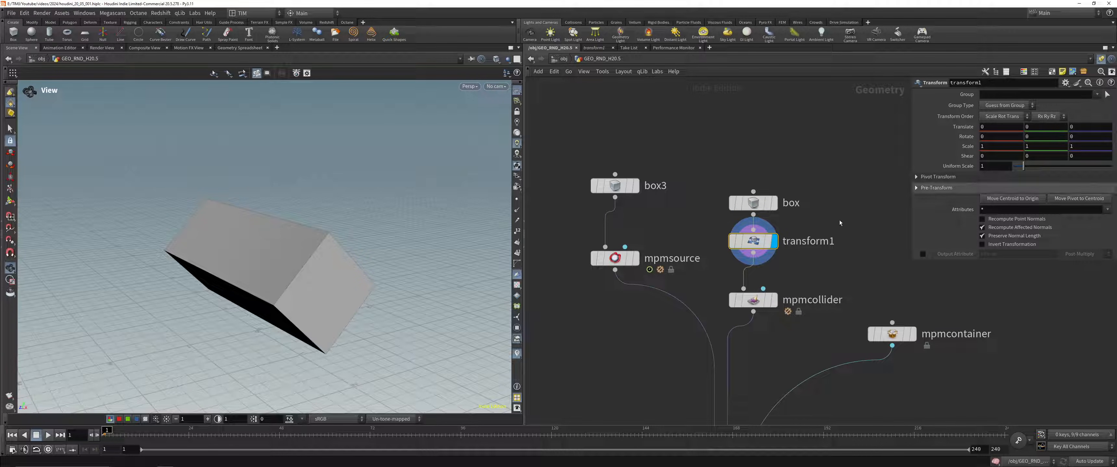
Step: Show the transform1 handle and place its pivot at the box's centroid using centroid expressions for Pivot Translate
left_click(13, 201)
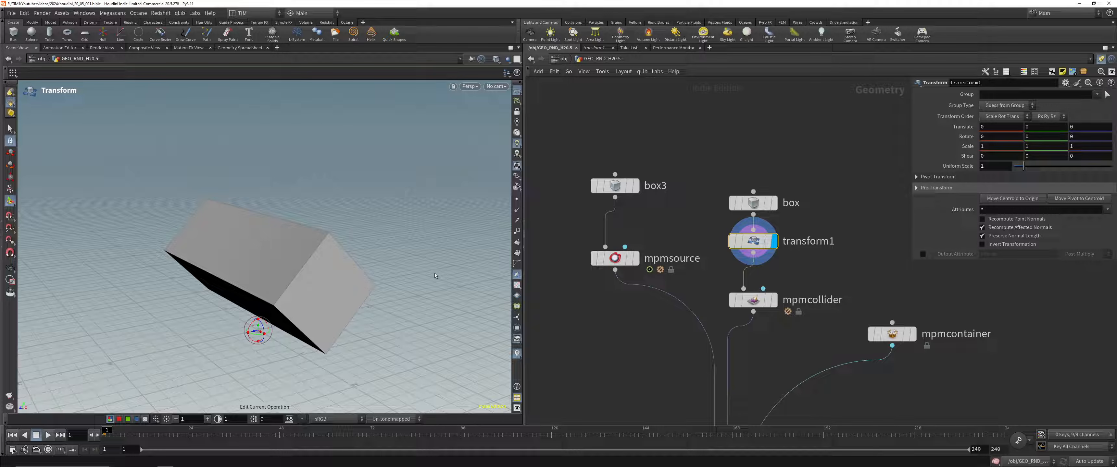
left_click(1065, 82)
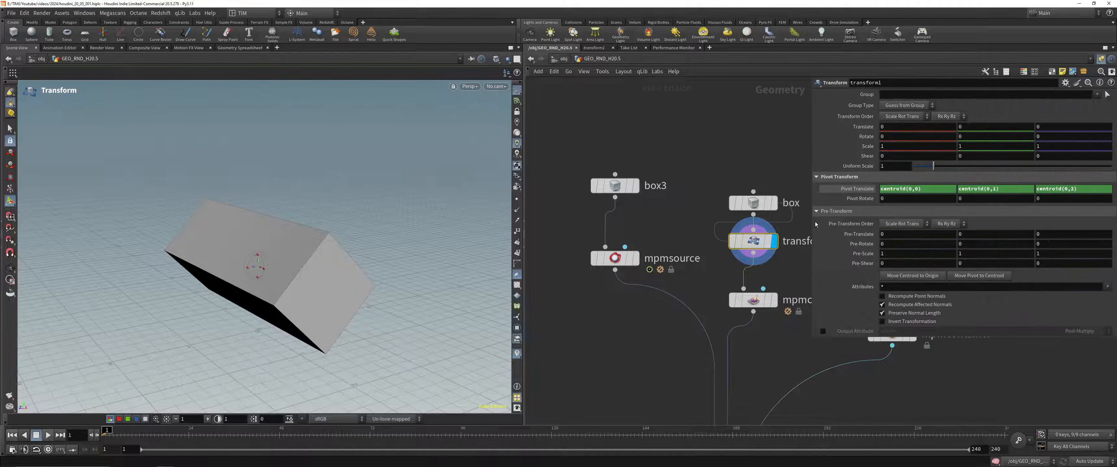
middle_click_drag(670, 239, 638, 240)
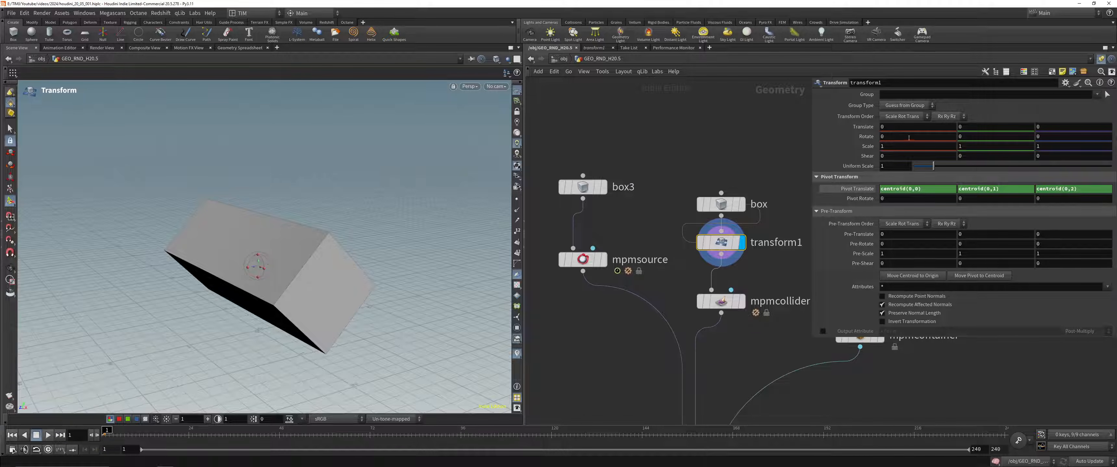
Step: Drive the X rotation of transform1 with the expression $T * 5 and play the animation
type("$T")
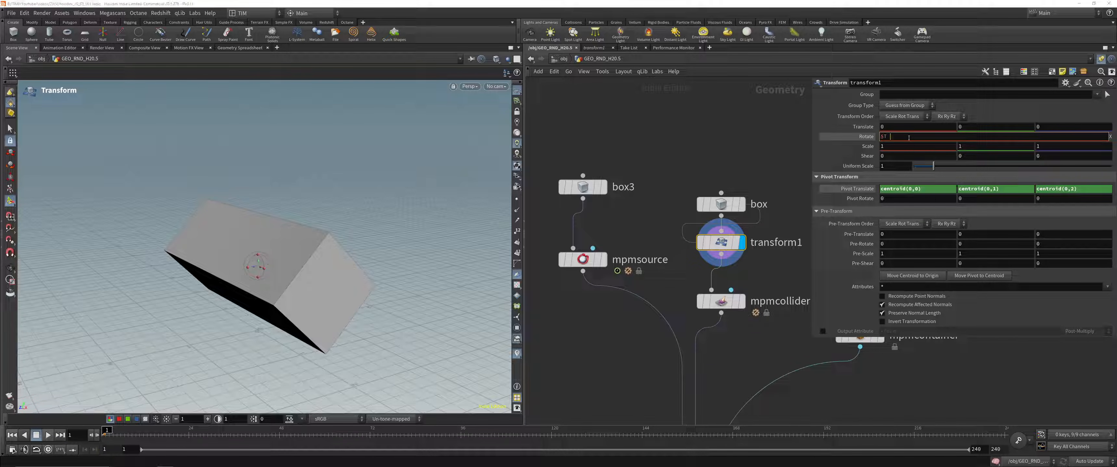
type(" * 5")
key("Return")
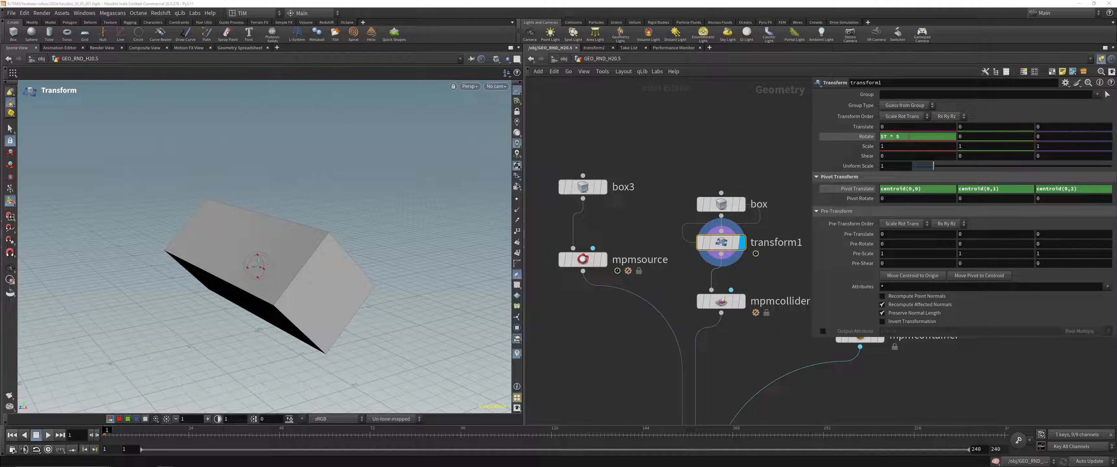
key("Up")
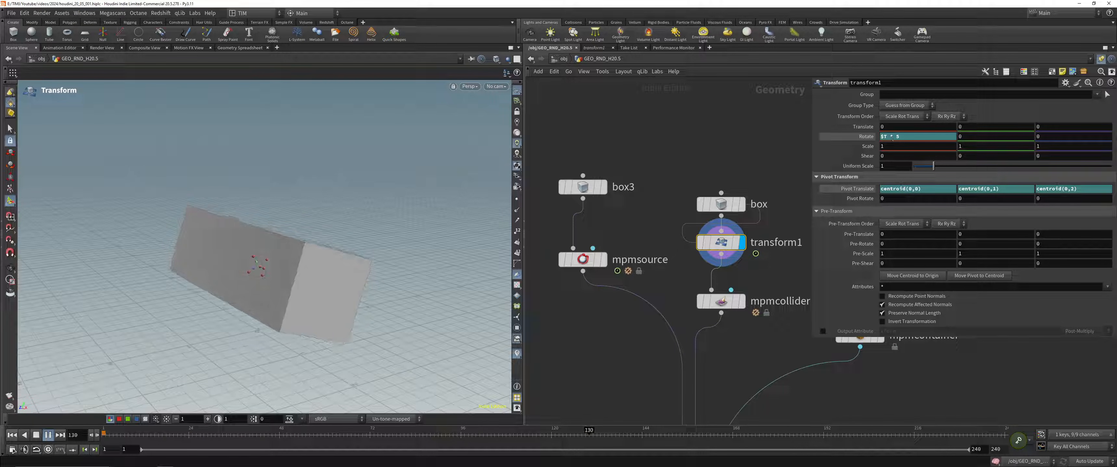
Step: Try to reuse the X rotation's $T expression for transform1's Y rotation while the animation plays
left_click(918, 137)
key("ctrl+c")
left_click(853, 157)
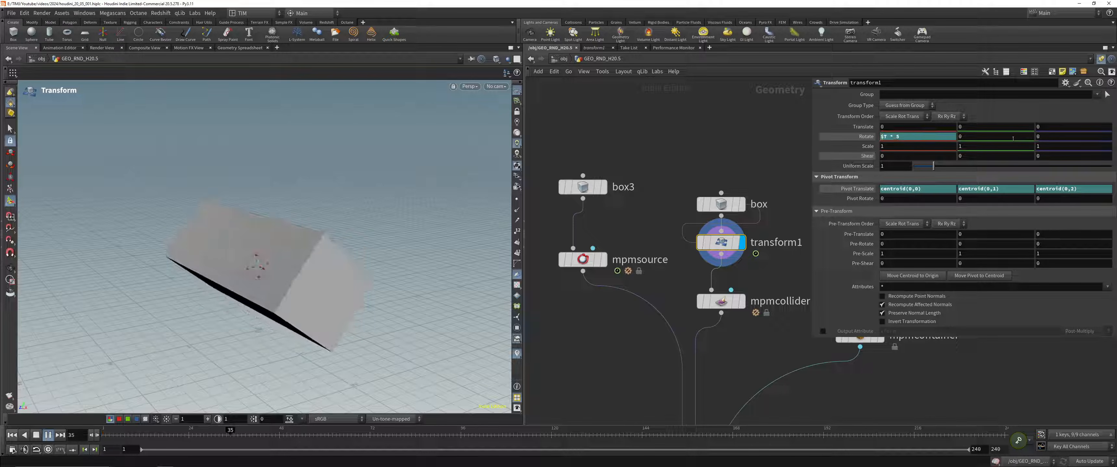
double_click(966, 136)
key("ctrl+v")
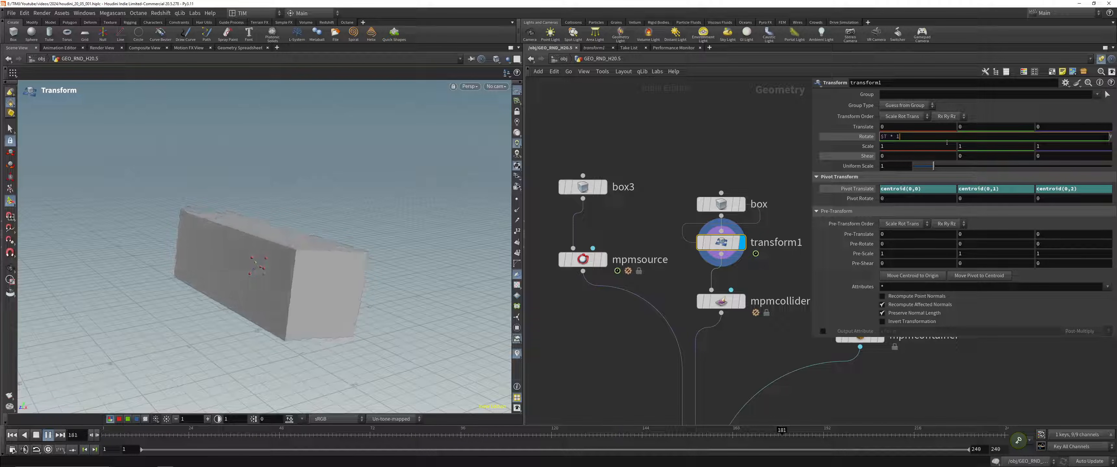
key("Return")
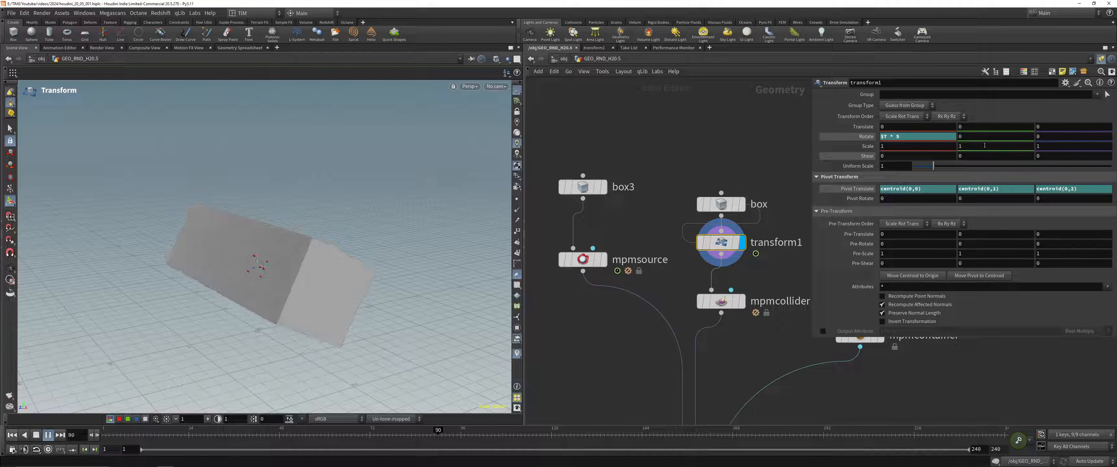
double_click(989, 138)
key("ctrl+v")
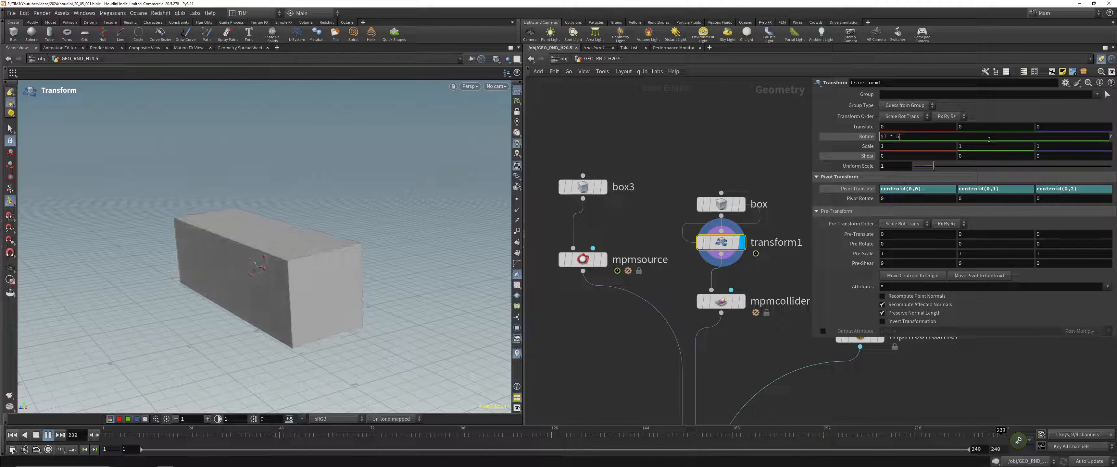
key("Escape")
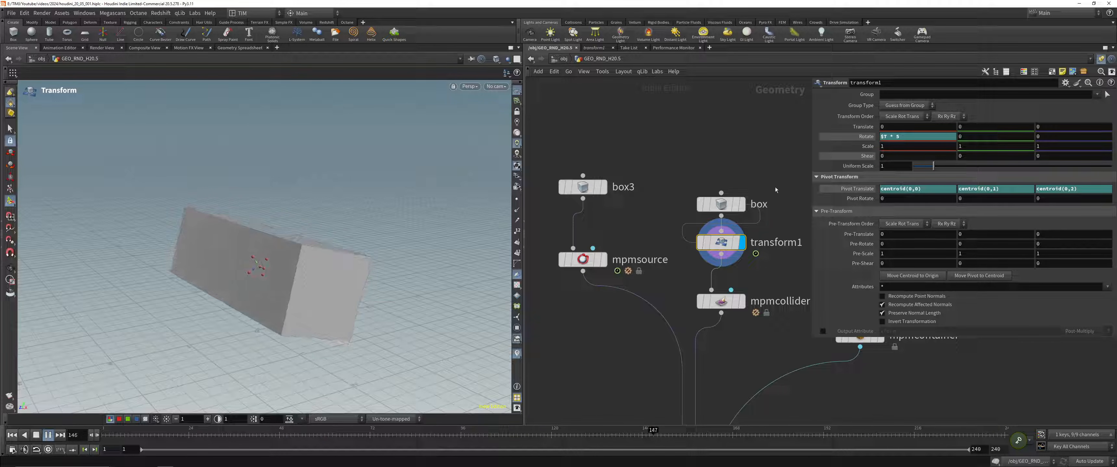
Step: Stop playback, drive transform1's Y rotation with $T * 15 and its Z rotation with a faster $T expression, and play the tumbling box
left_click(783, 200)
key("Up")
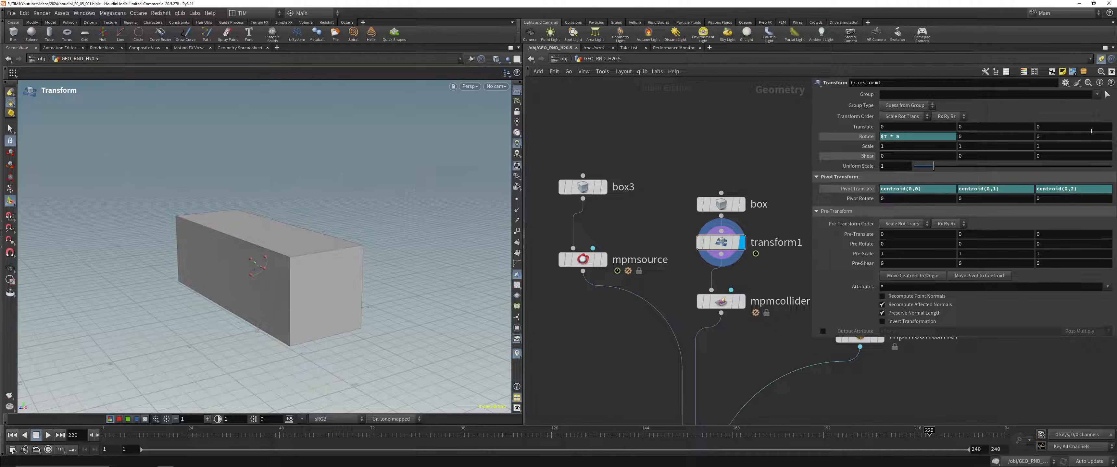
left_click(1026, 136)
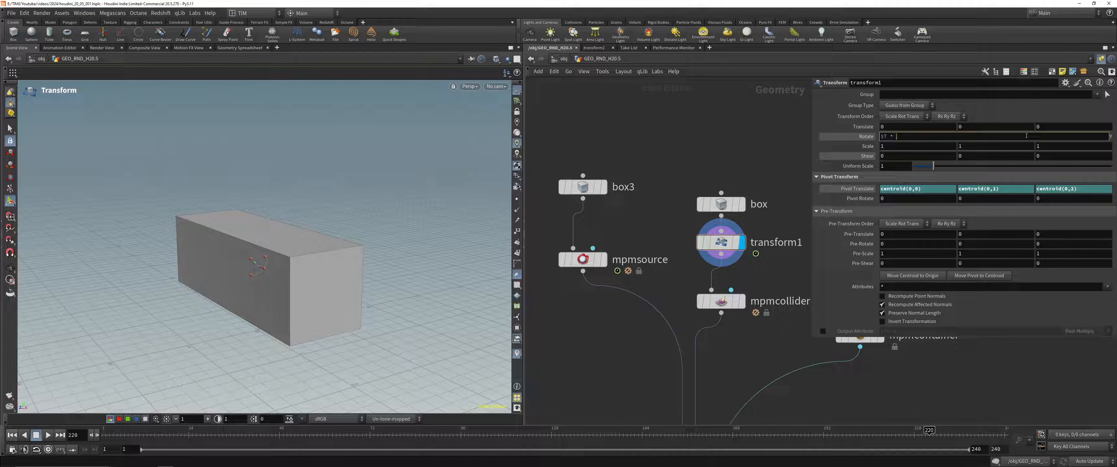
type("$T * 15")
key("Return")
left_click(1051, 138)
key("ctrl+v")
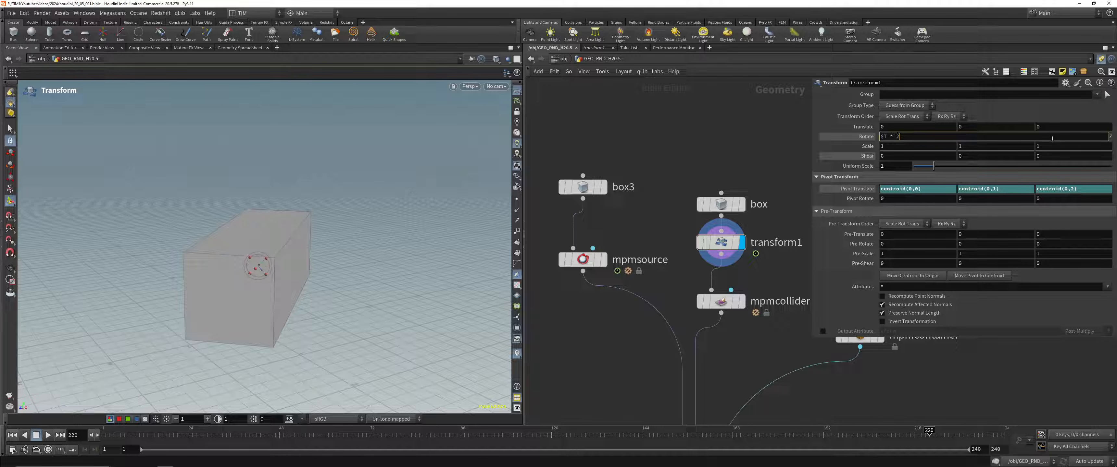
key("Return")
left_click(48, 435)
key("Escape")
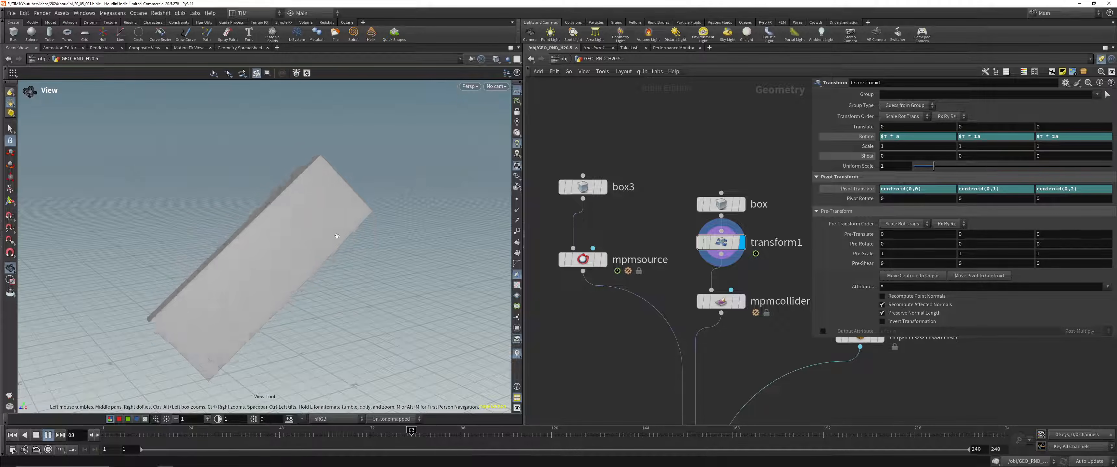
scroll(287, 189, "down", 4)
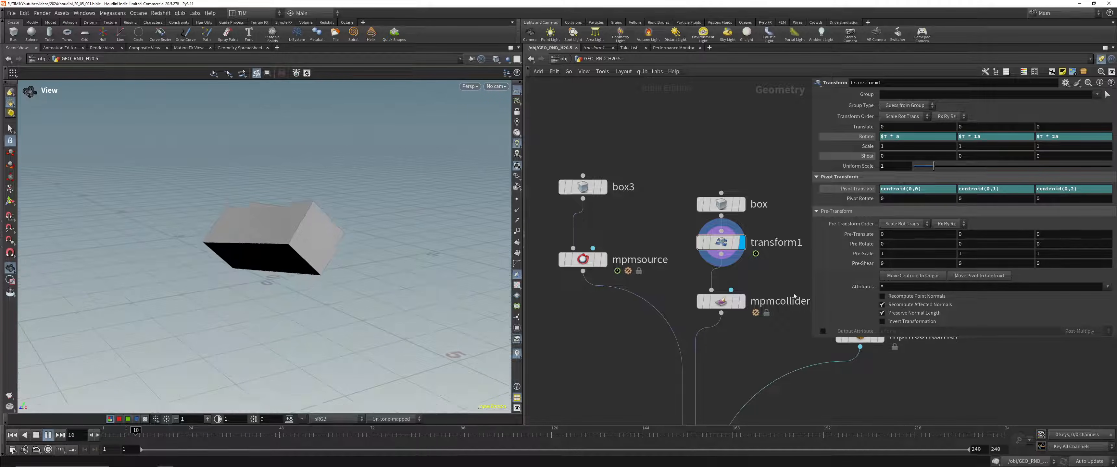
Step: Display mpmcollider, set its Collider Type to Animated (Rigid), and play the animation
left_click_drag(663, 261, 671, 262)
left_click(742, 301)
middle_click_drag(751, 336, 680, 277)
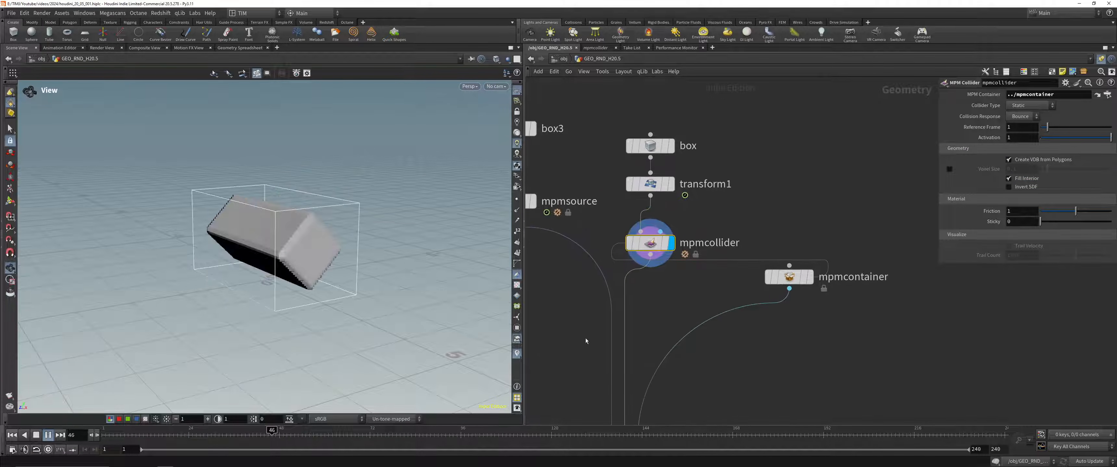
left_click(48, 435)
left_click(1029, 106)
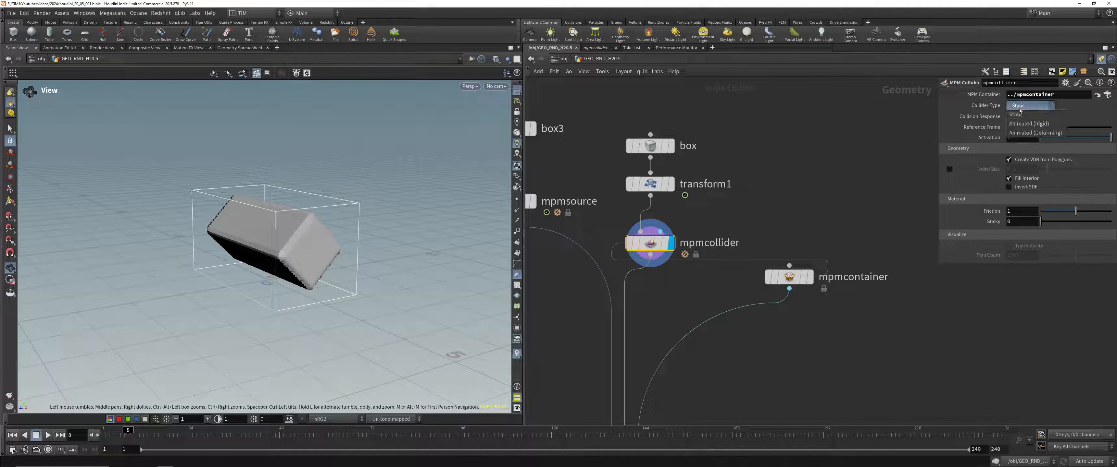
left_click(1027, 126)
left_click(48, 435)
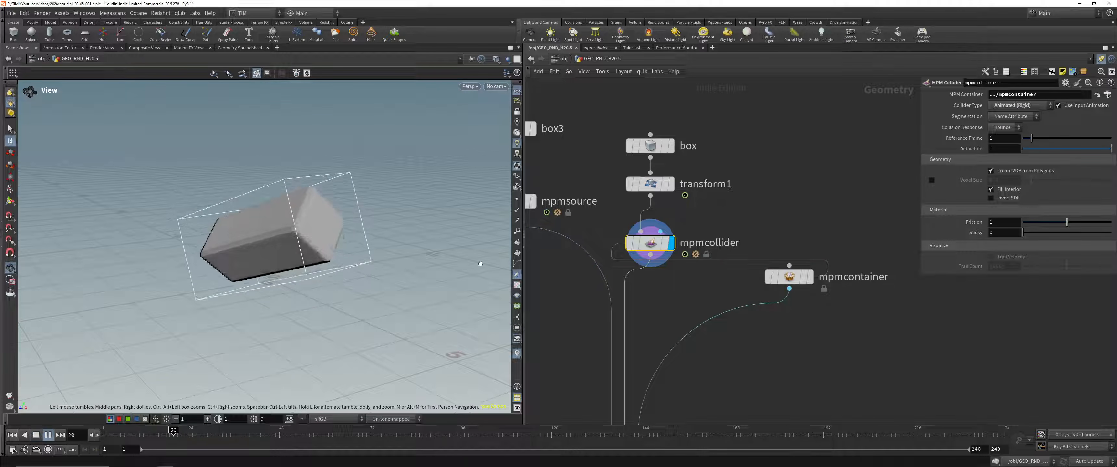
Step: Check the moving collider, return the animation to the first frame, and save the scene
left_click_drag(665, 183, 647, 198)
key("r")
left_click_drag(681, 299, 631, 229)
key("r")
scroll(670, 307, "down", 2)
middle_click_drag(671, 306, 664, 248)
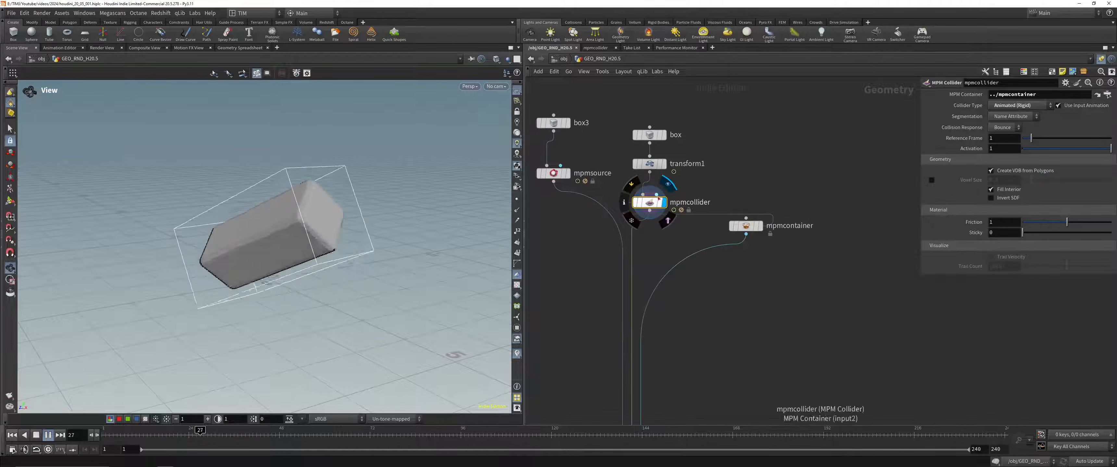
middle_click_drag(679, 421, 704, 324)
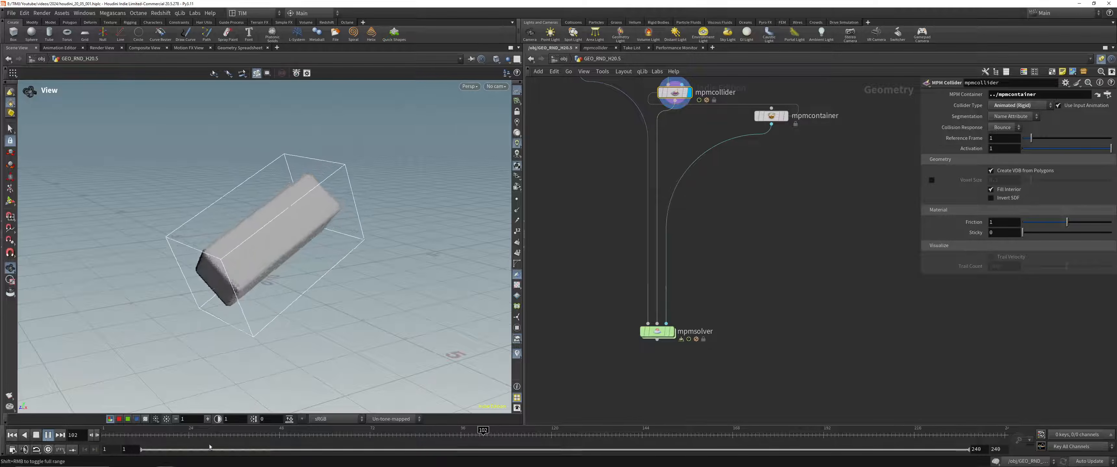
left_click(12, 435)
middle_click_drag(690, 147, 696, 282)
key("ctrl+s")
Step: Review the parameters of mpmcontainer and mpmsource
left_click_drag(813, 329, 753, 202)
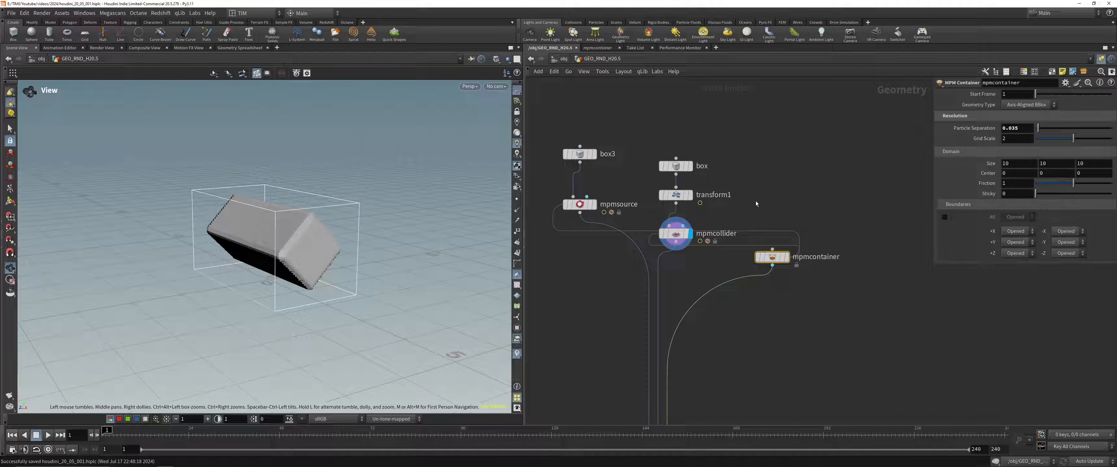
left_click_drag(715, 262, 657, 218)
left_click_drag(558, 270, 591, 187)
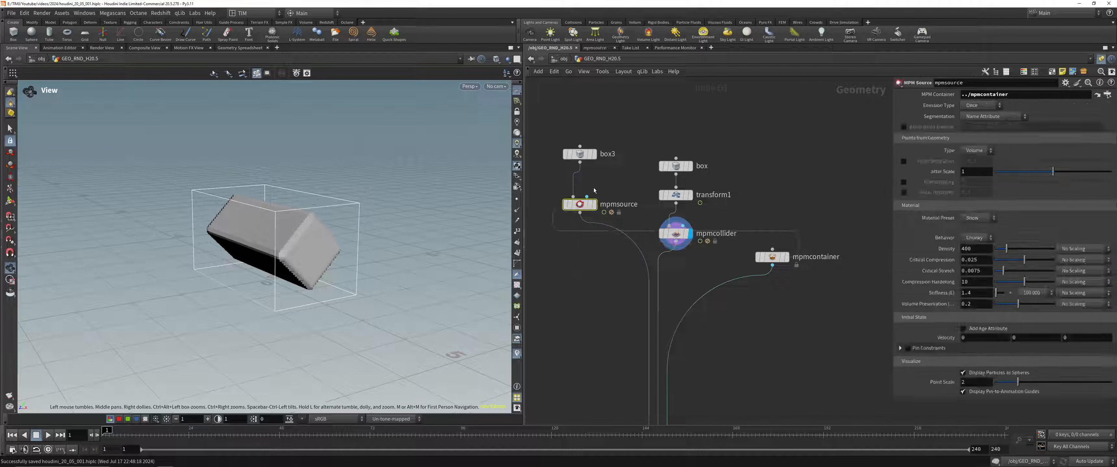
middle_click_drag(591, 333, 595, 254)
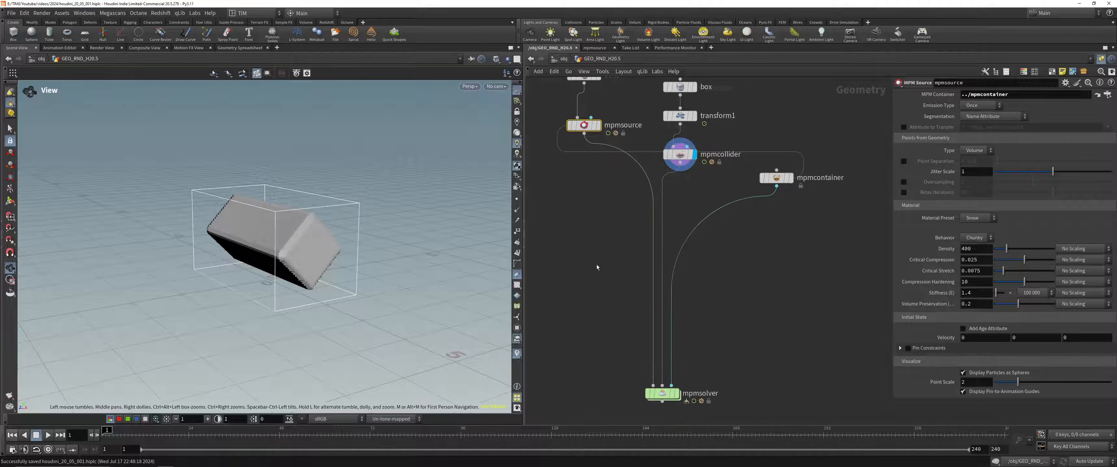
Step: Display mpmsolver, play the simulation with the rotating collider for a few frames, and stop it
left_click_drag(603, 342, 845, 406)
left_click(677, 394)
left_click_drag(308, 200, 326, 193)
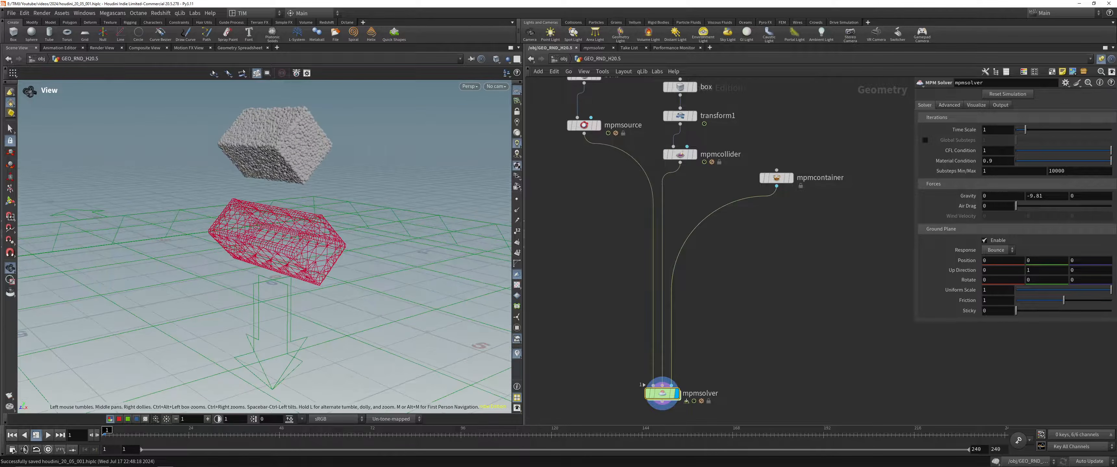
left_click(48, 435)
key("ctrl+Up")
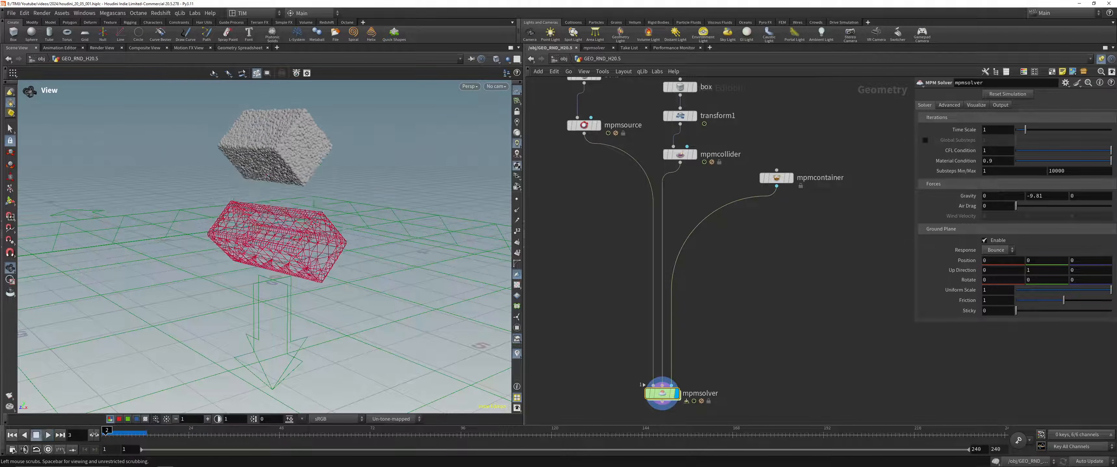
Step: Lower the mpmsolver ground plane to a Y Position of -1.6 and play the simulation, viewing the particles falling around the collider
middle_click_drag(825, 379, 833, 296)
middle_click_drag(1047, 265, 954, 262)
left_click(48, 436)
left_click_drag(267, 249, 311, 207)
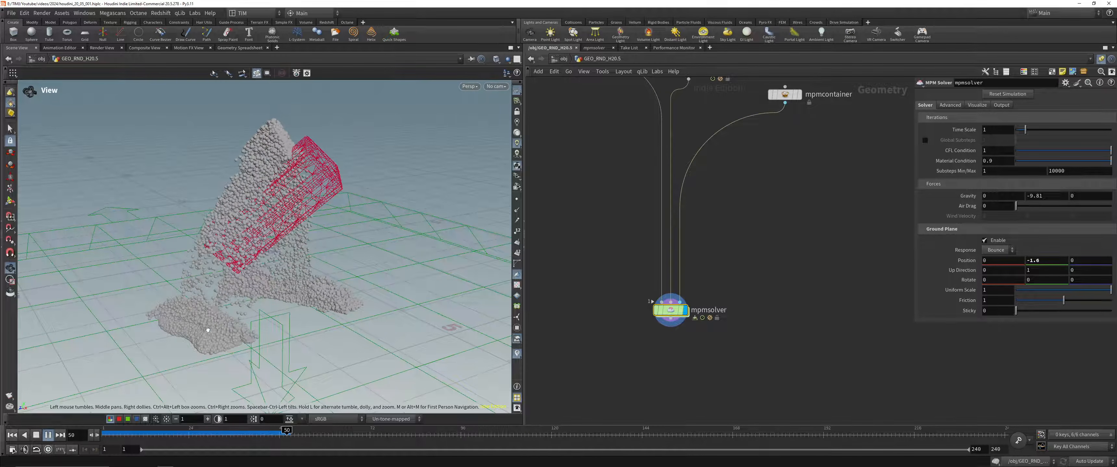
right_click_drag(205, 324, 305, 238)
middle_click_drag(305, 238, 293, 285)
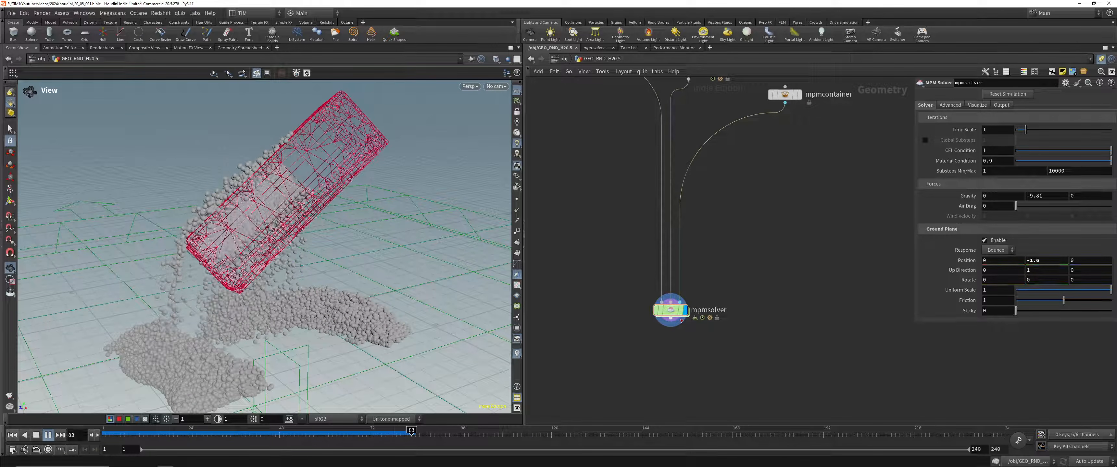
Step: Add a Null named OUT_PTS below mpmsolver, connected to its output, and display it
key("Tab")
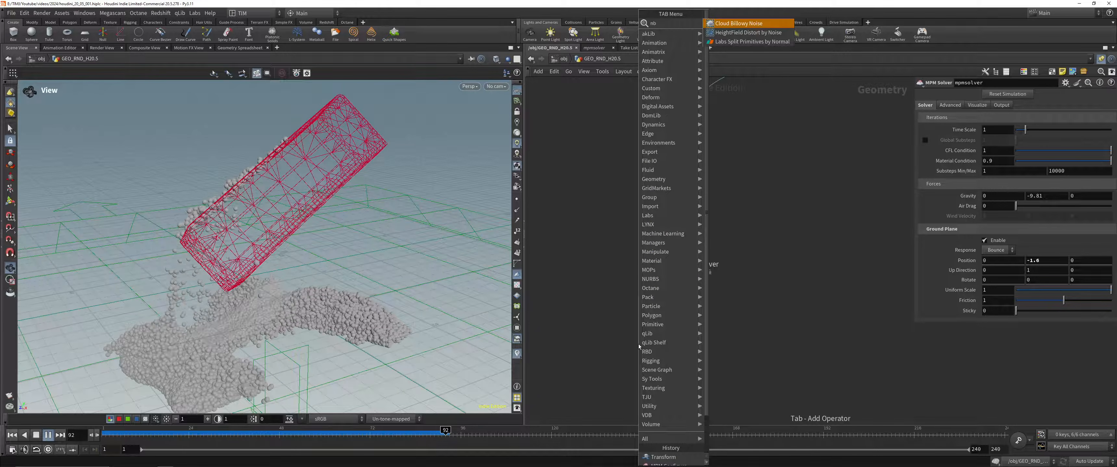
type("nu")
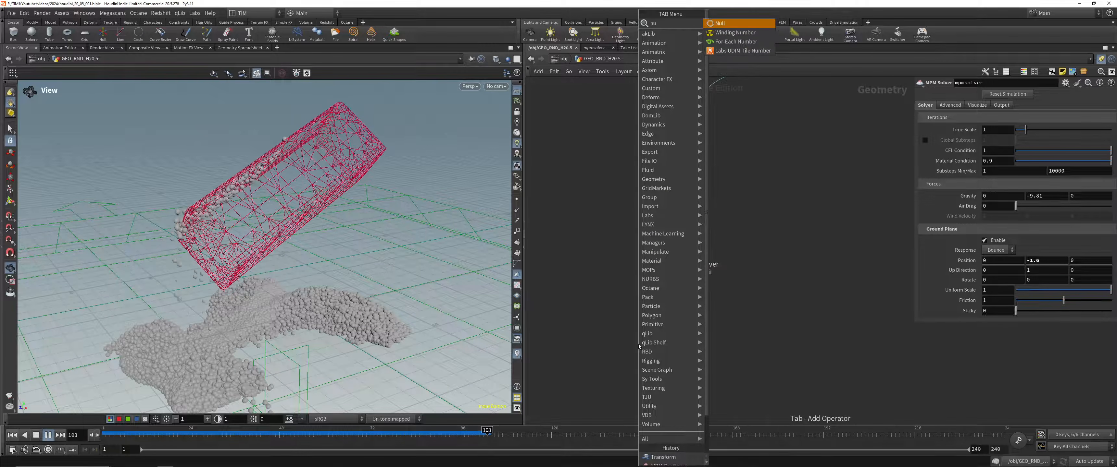
key("Return")
left_click(638, 344)
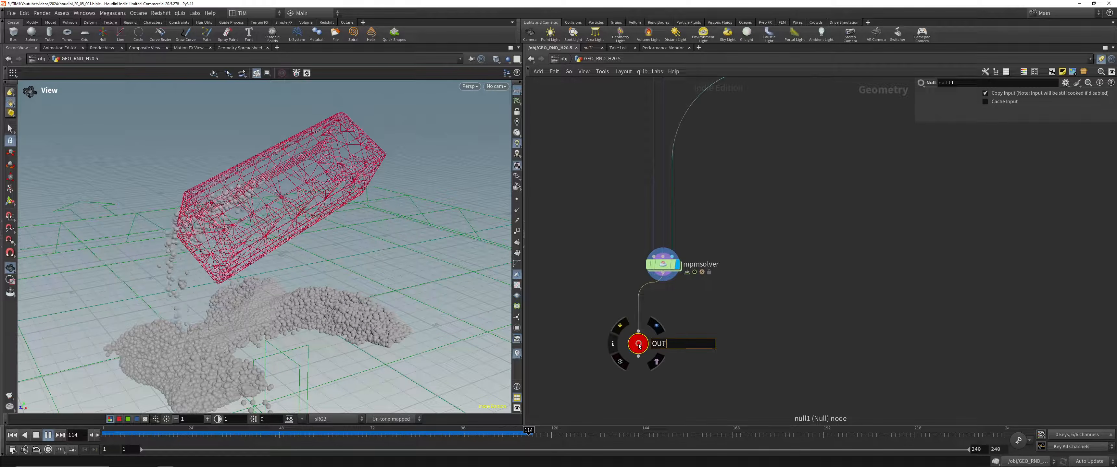
key("Return")
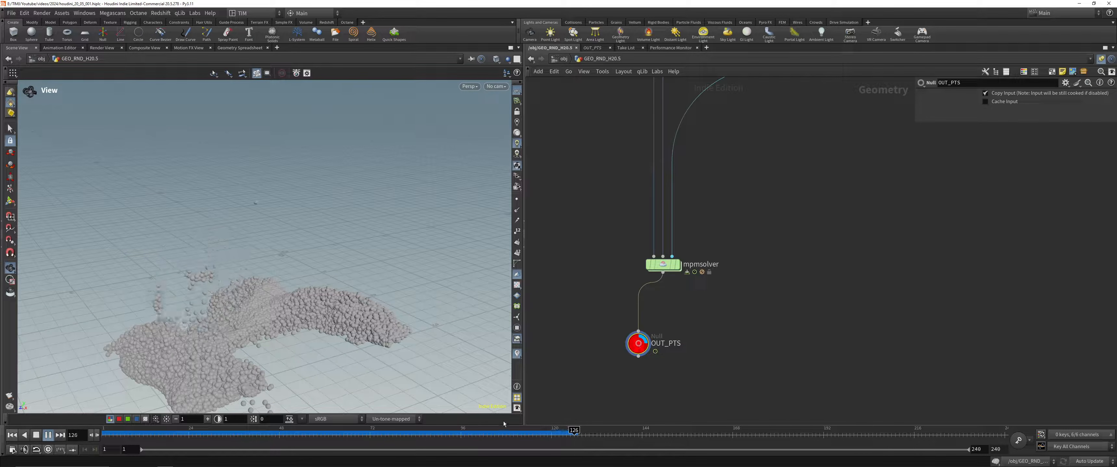
Step: Align the OUT_PTS null directly below mpmsolver
left_click_drag(645, 344, 669, 338)
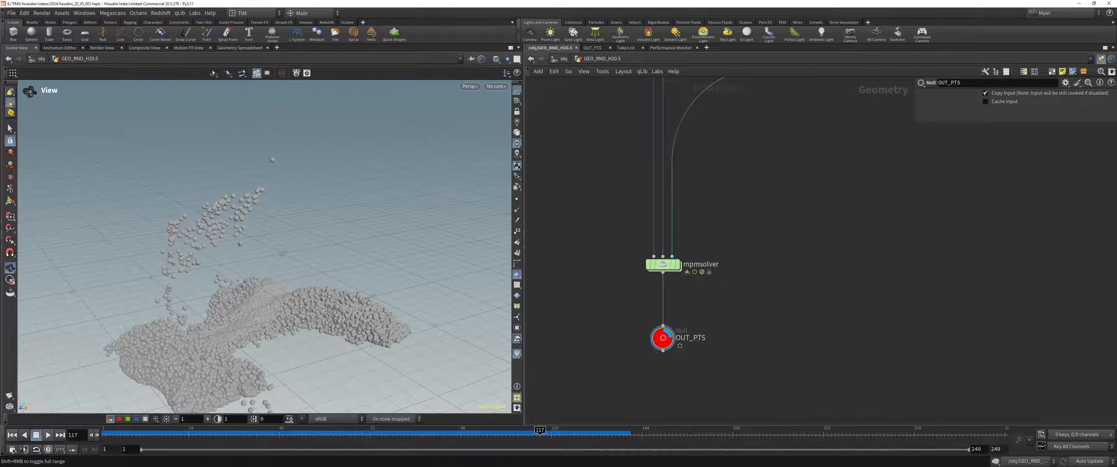
key("alt+Tab")
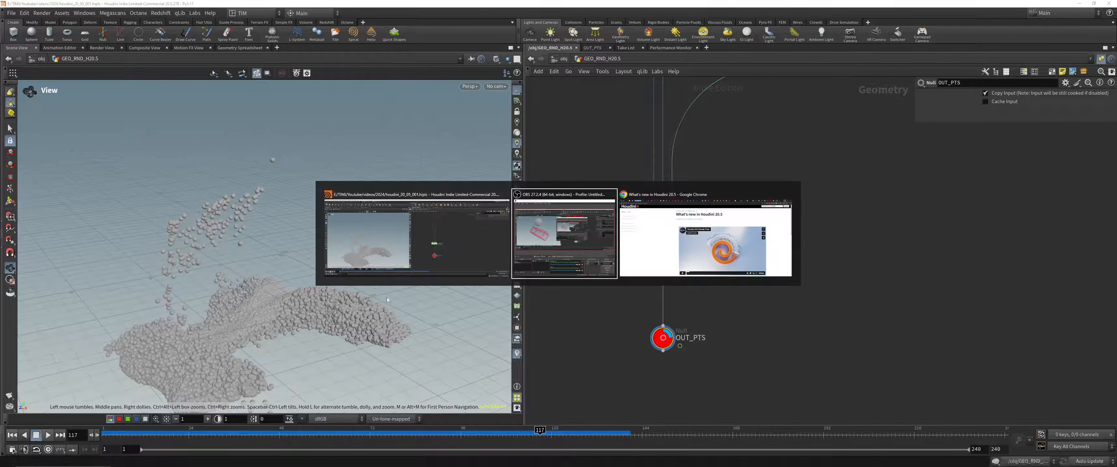
key("super")
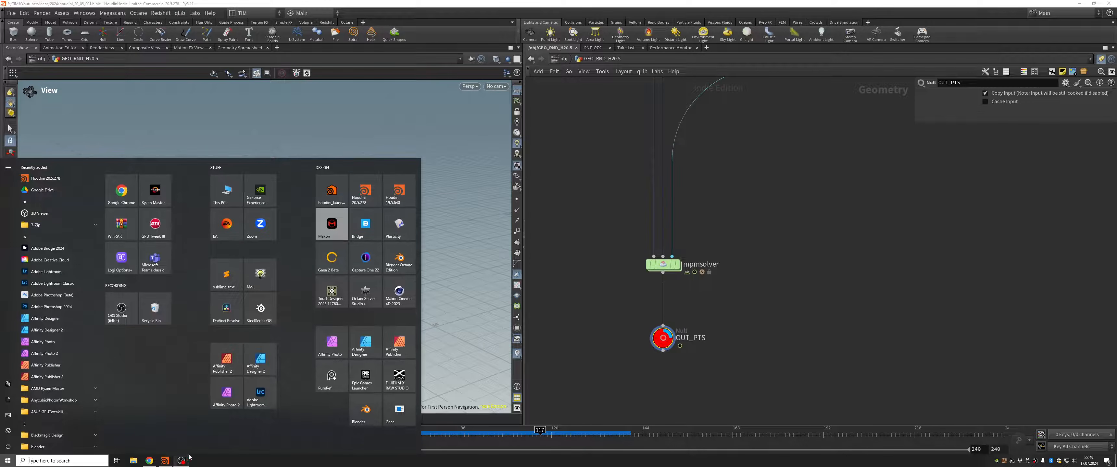
left_click(181, 462)
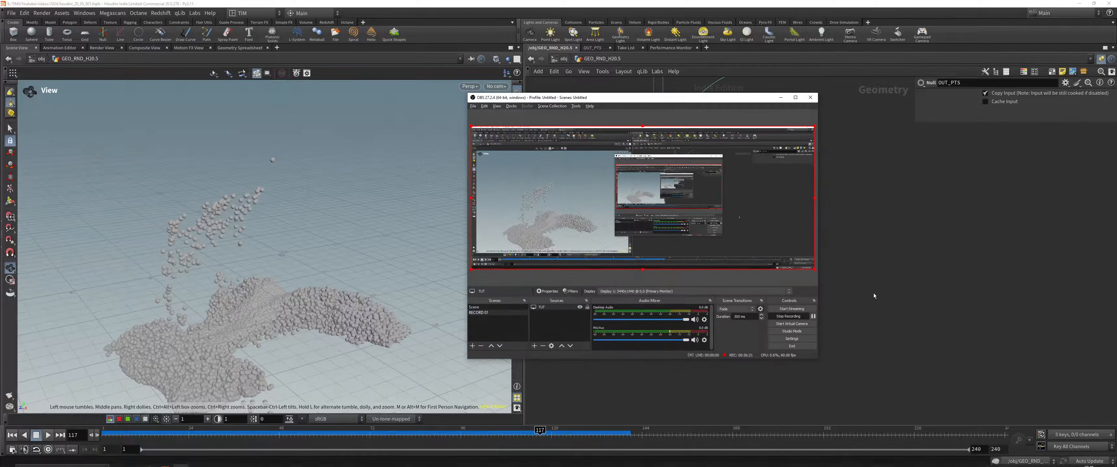
left_click(872, 295)
Step: Open the node info of OUT_PTS and temporarily visualize its id point attribute on the particles
middle_click(663, 338)
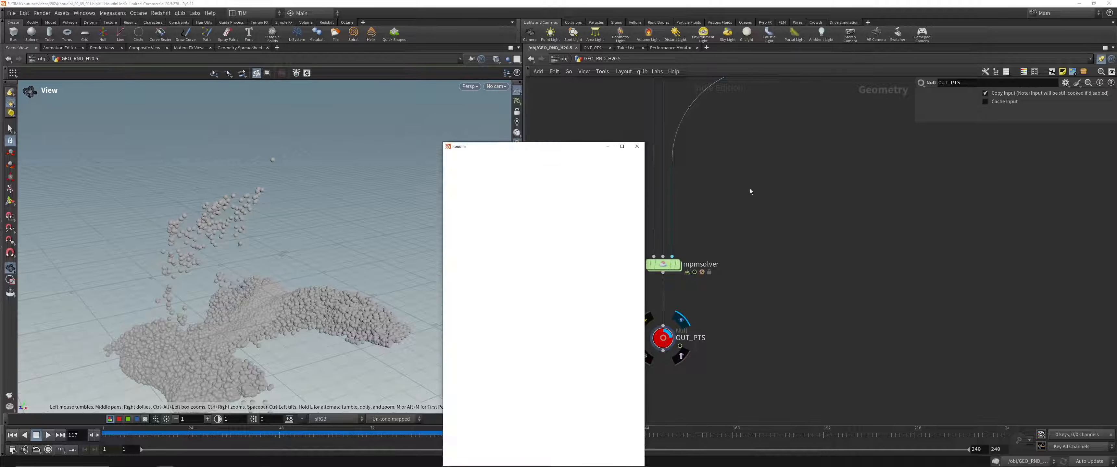
left_click_drag(592, 148, 887, 104)
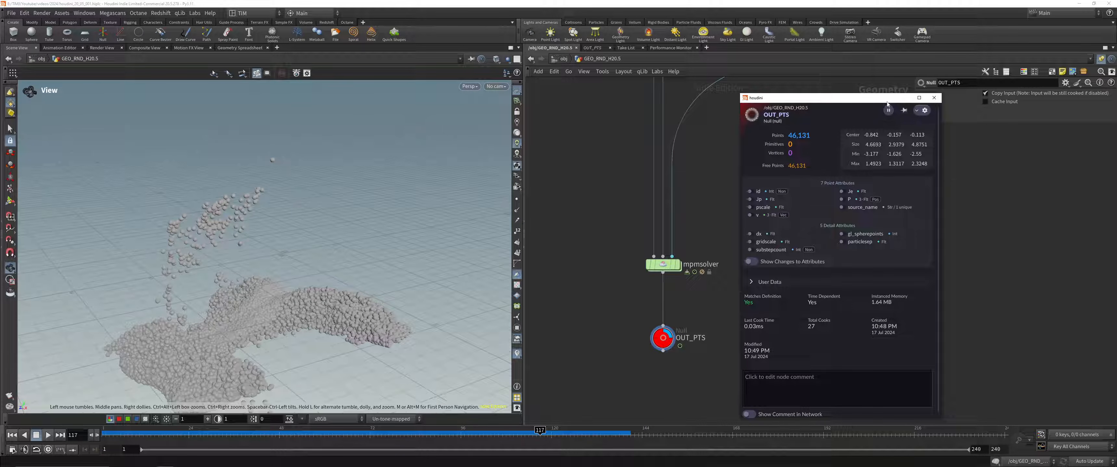
left_click(751, 191)
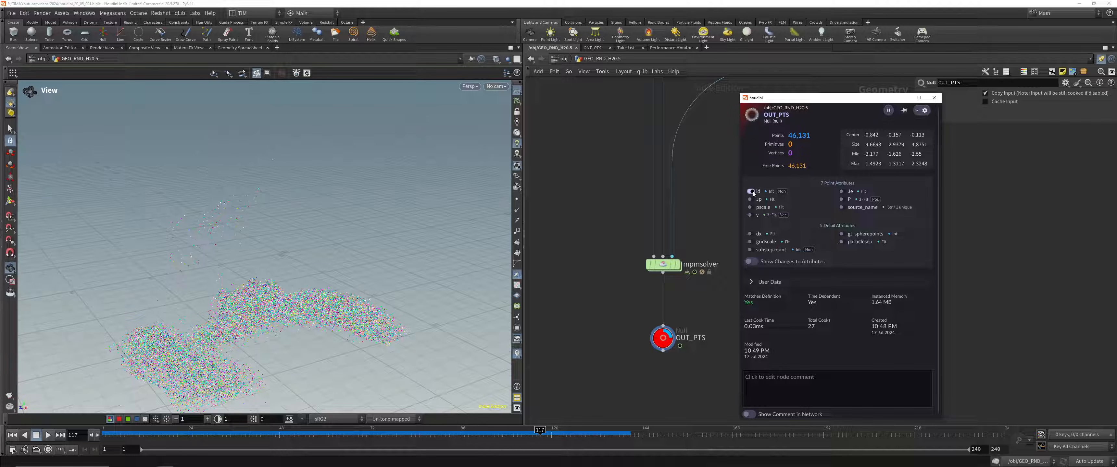
left_click(751, 192)
Step: Visualize the Jp point attribute on the particles, play the simulation with it, and park the timeline at frame 52
left_click(751, 200)
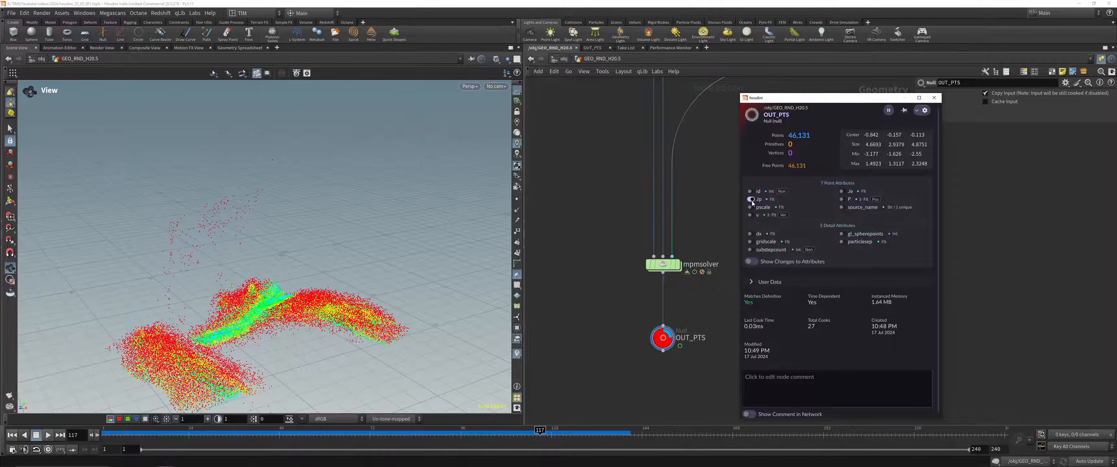
left_click_drag(529, 435, 74, 434)
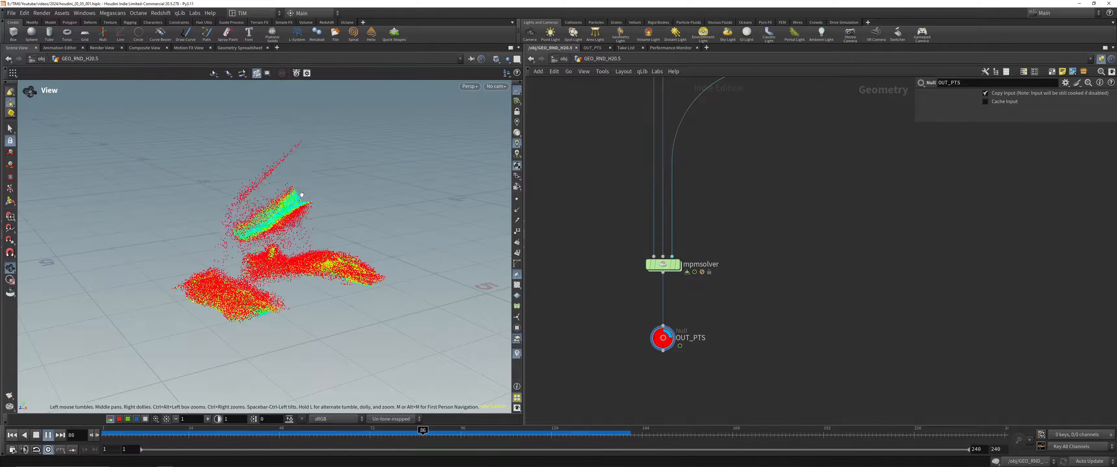
left_click_drag(455, 435, 293, 427)
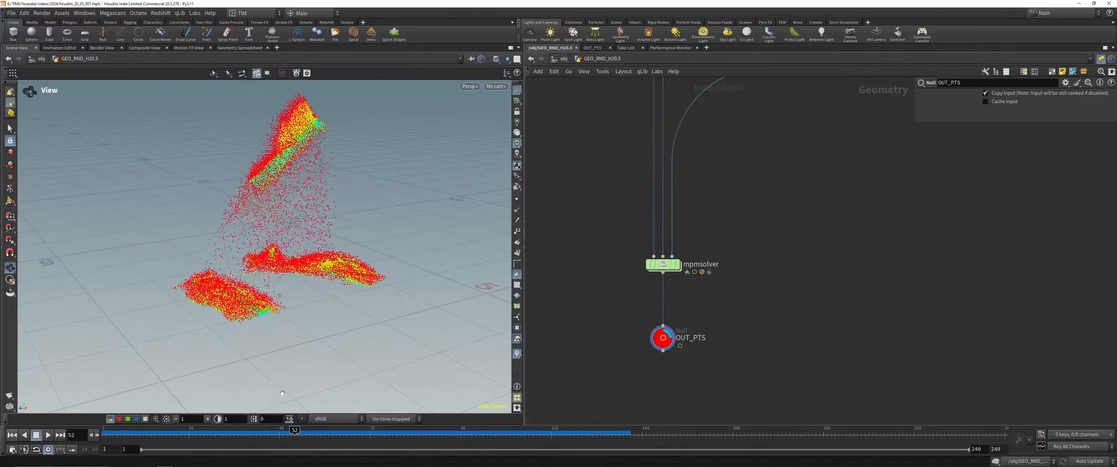
scroll(329, 339, "up", 1)
Step: Switch the OUT_PTS visualization from Jp to the Je point attribute and scrub back to frame 16
left_click(640, 340)
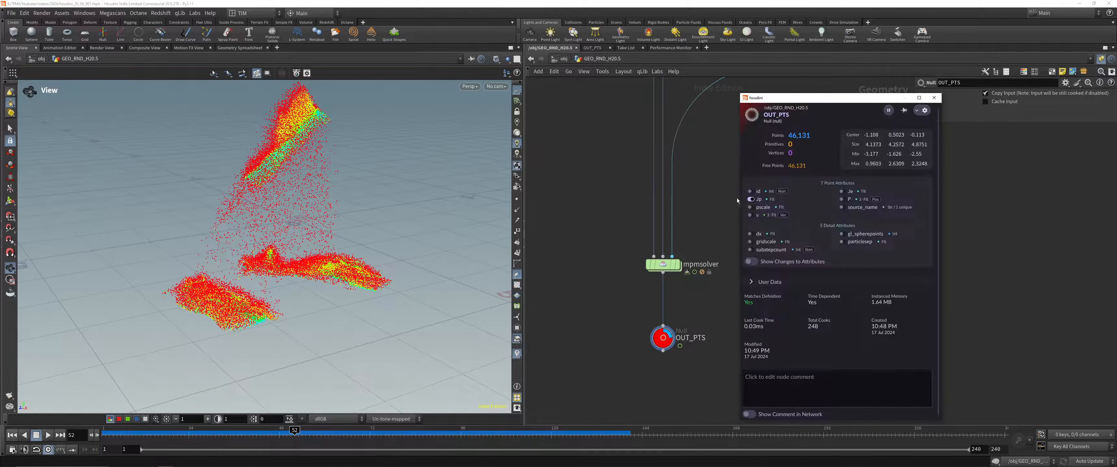
left_click(750, 200)
left_click(841, 192)
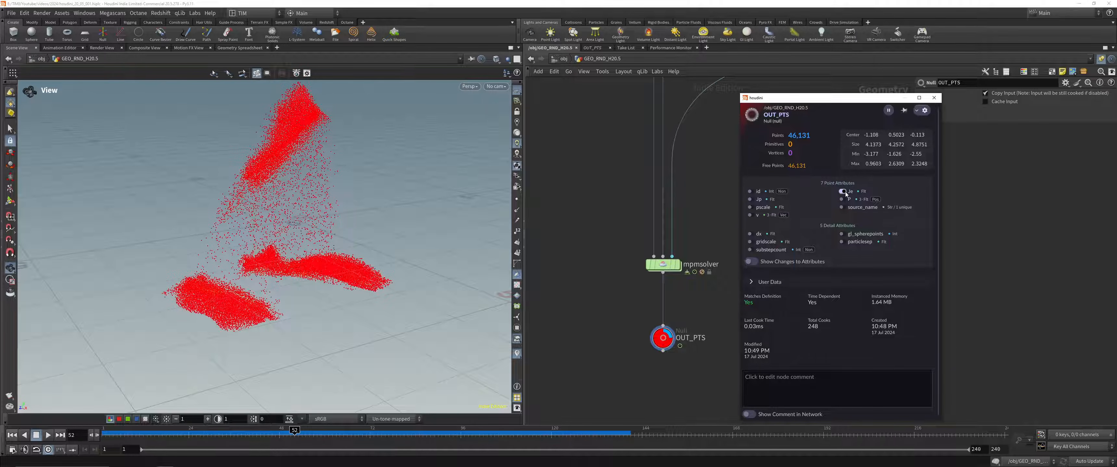
left_click_drag(269, 434, 158, 435)
Step: Sort the points by Je in the geometry spreadsheet to examine the values, and return to the scene view
left_click(239, 48)
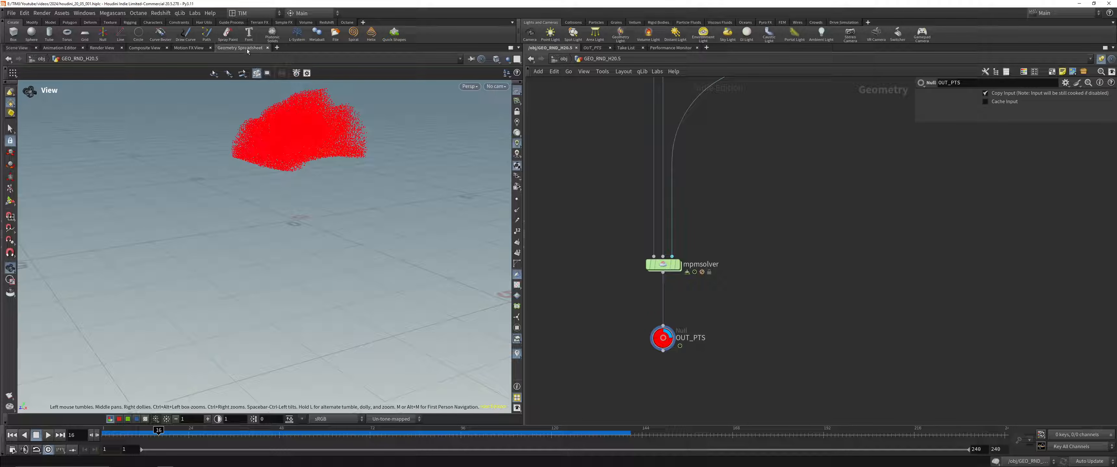
left_click(206, 84)
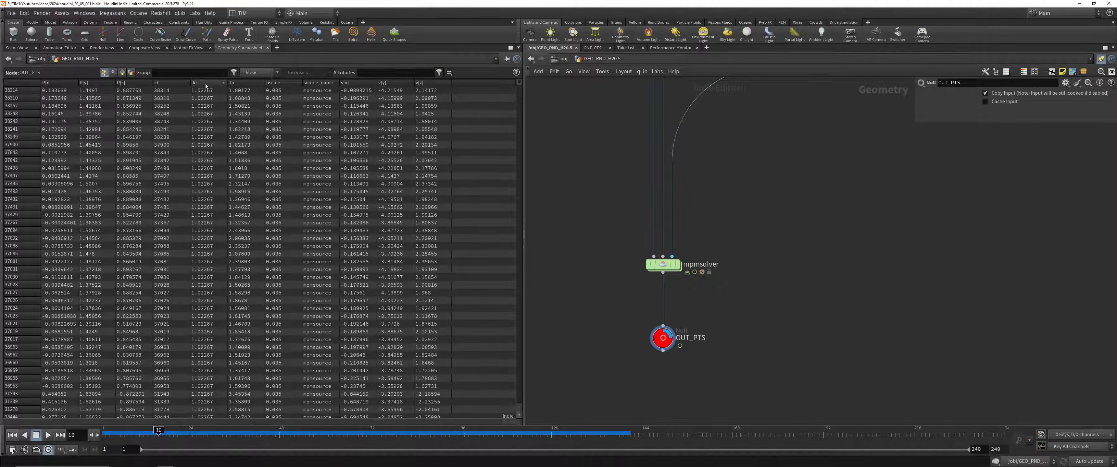
left_click(22, 49)
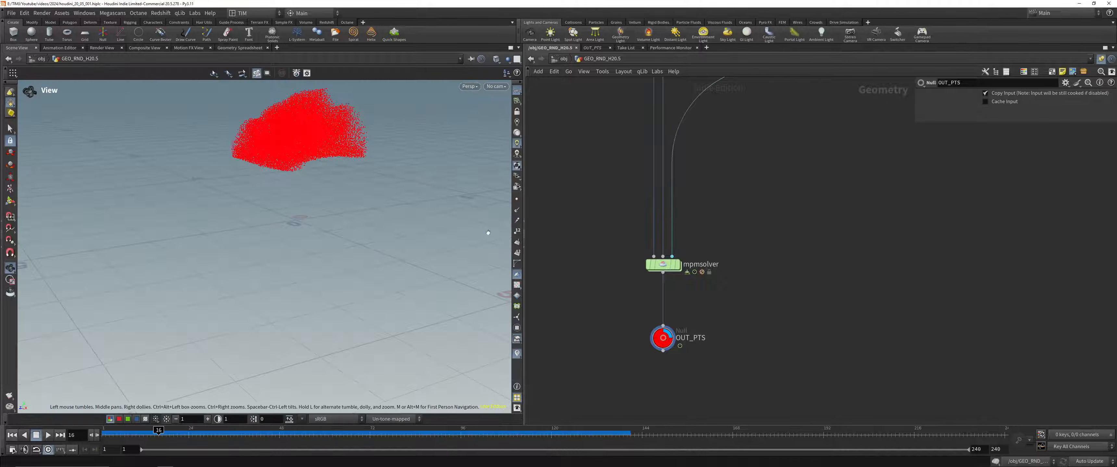
Step: Turn off the Je visualization on OUT_PTS and briefly visualize the pscale, v and source_name point attributes in turn
left_click(638, 338)
left_click(842, 192)
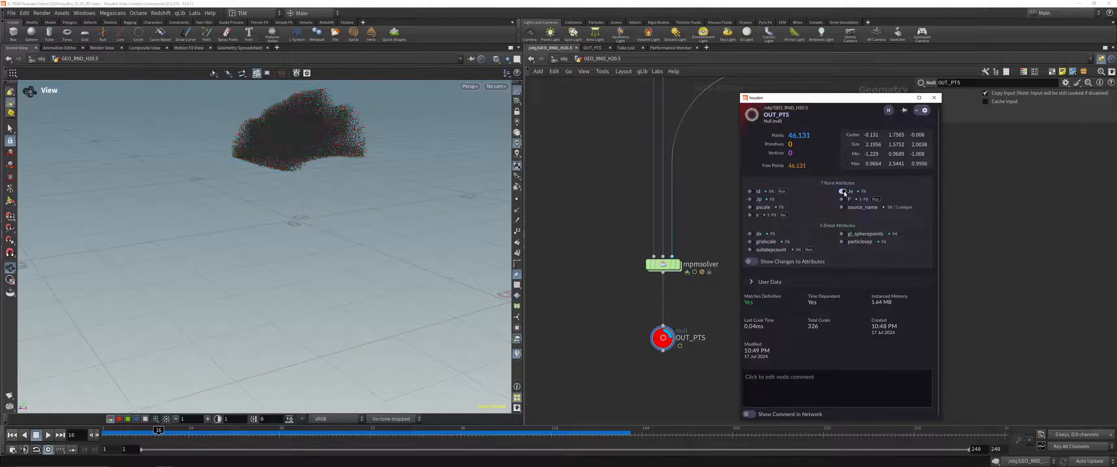
left_click(751, 208)
left_click(750, 208)
left_click(750, 215)
left_click(750, 215)
left_click(842, 208)
left_click(842, 207)
Step: Briefly visualize the dx, gridscale and substepcount detail attributes of OUT_PTS in turn
left_click(749, 234)
left_click(750, 234)
left_click(750, 241)
left_click(750, 241)
left_click(750, 250)
left_click(749, 250)
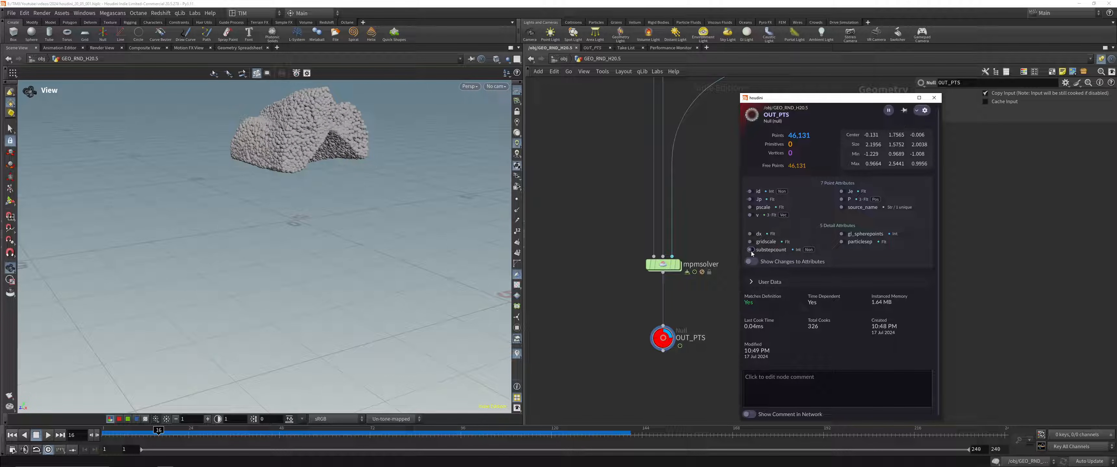
left_click(749, 241)
left_click(750, 242)
left_click(749, 250)
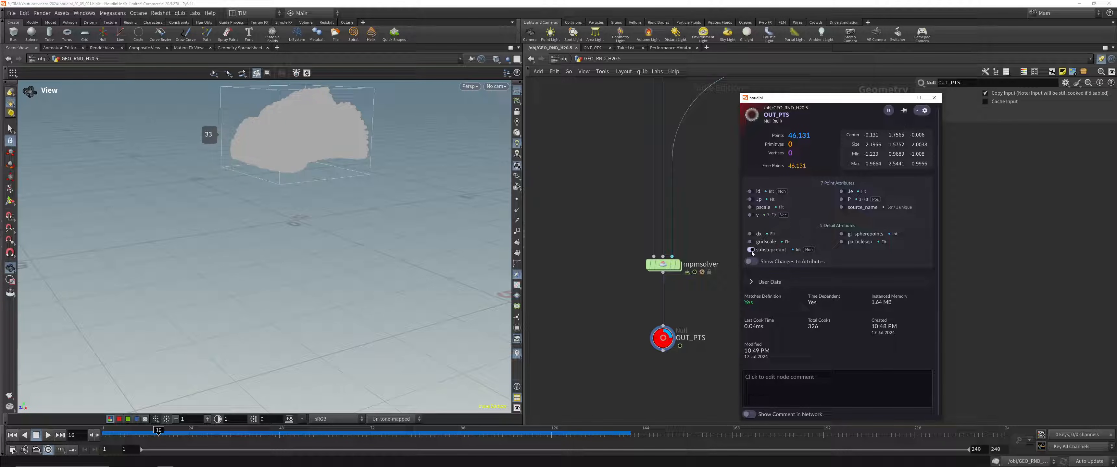
left_click(750, 250)
Step: Select mpmsolver, move to frame 40, and show its detail attributes in the geometry spreadsheet
left_click(662, 264)
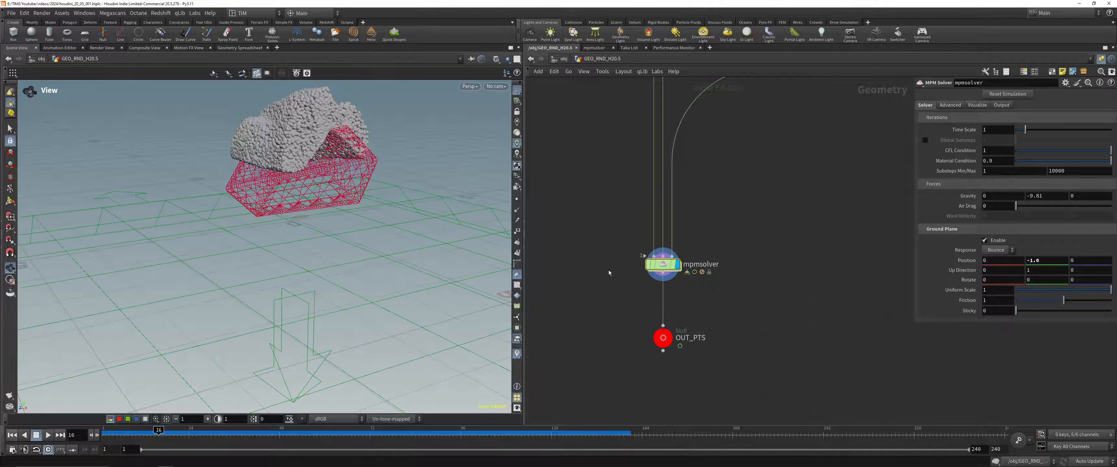
left_click_drag(170, 432, 249, 432)
left_click(239, 48)
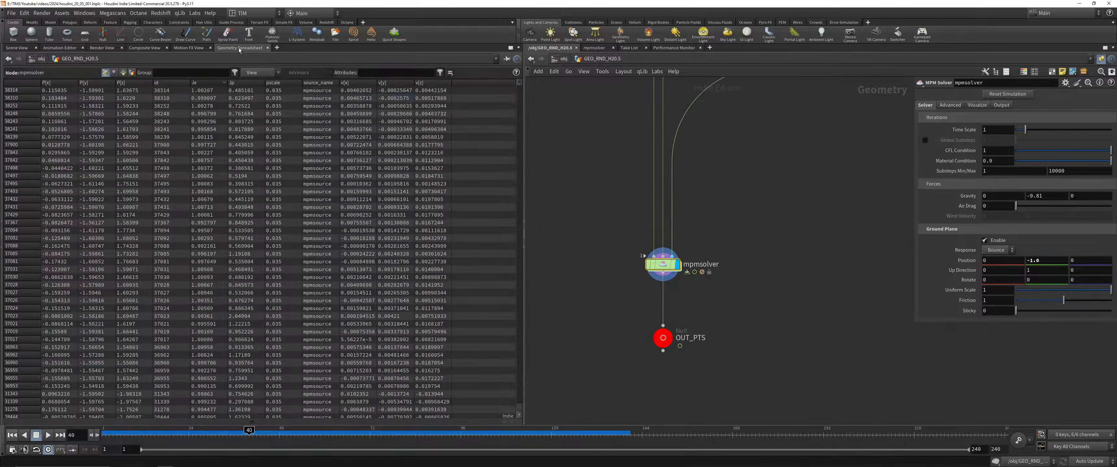
left_click(133, 72)
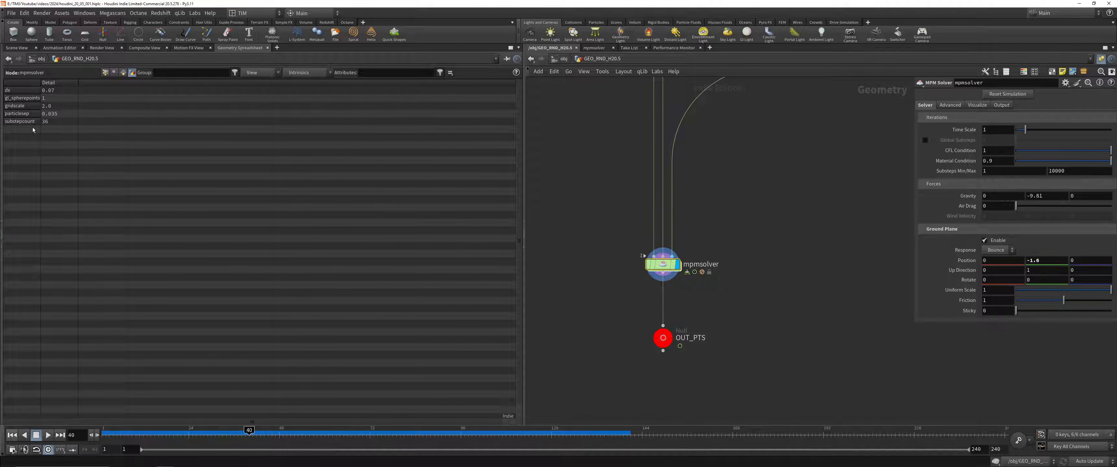
Step: Play the simulation while watching the substepcount detail attribute, stop at frame 30, and return to the scene view
left_click_drag(199, 433, 68, 427)
left_click(48, 435)
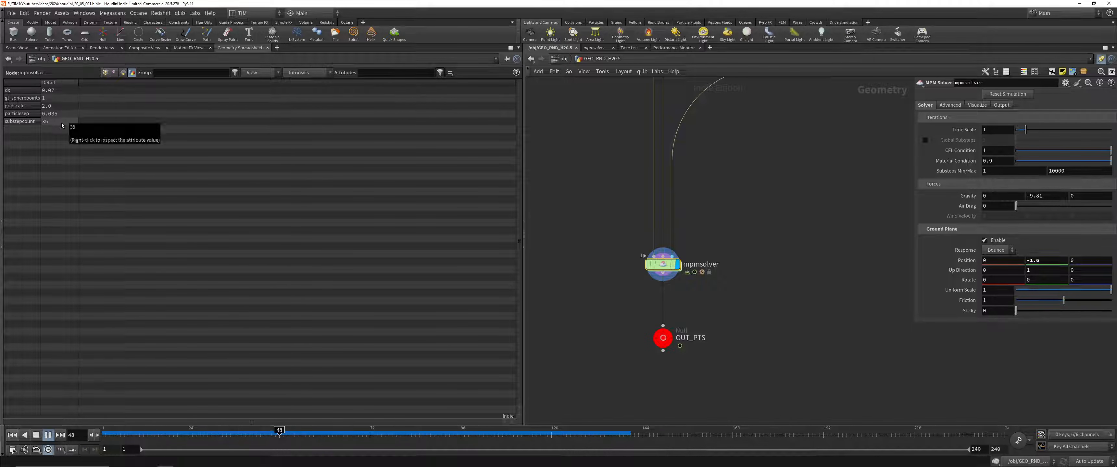
left_click_drag(413, 439, 211, 433)
left_click(17, 47)
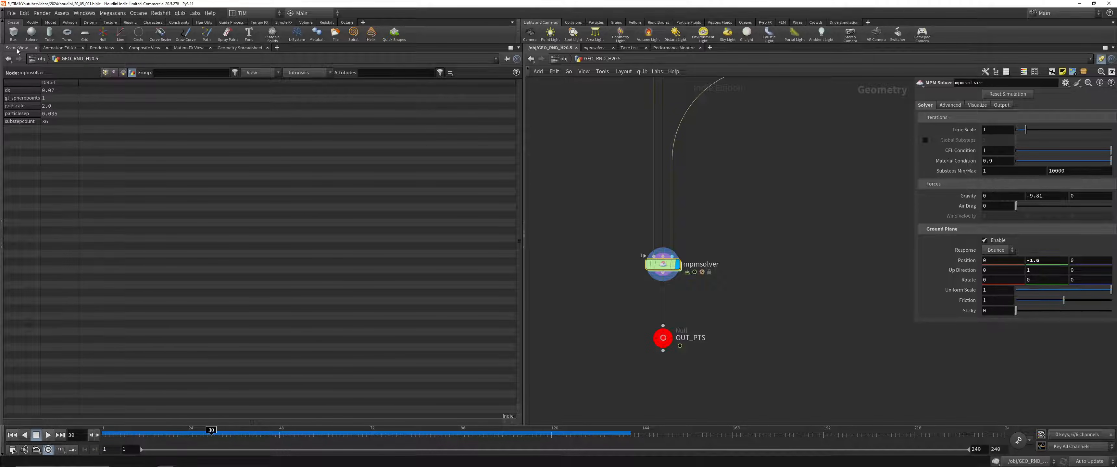
Step: Review the parameters of mpmsource and the Advanced, Output and Solver parameters of mpmsolver, including Global Substeps
left_click_drag(569, 299, 702, 241)
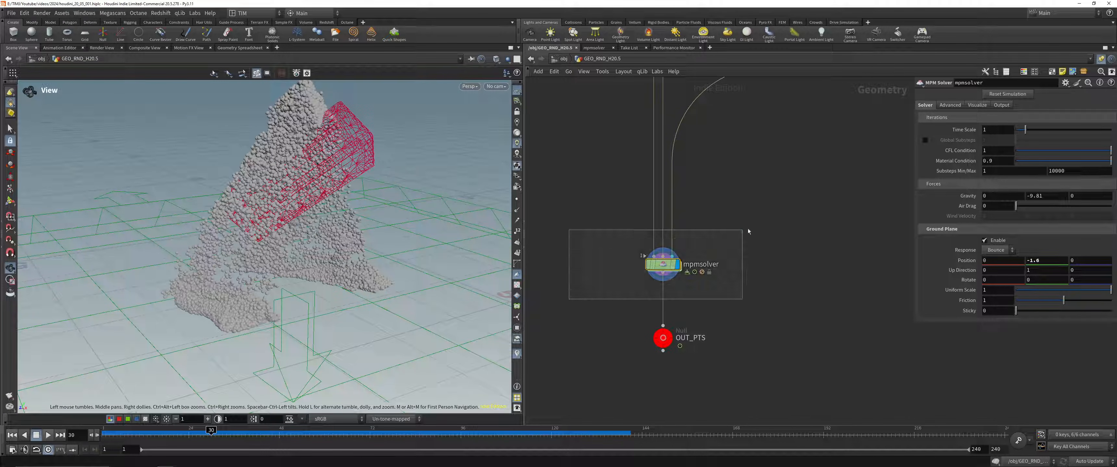
middle_click_drag(755, 186, 759, 214)
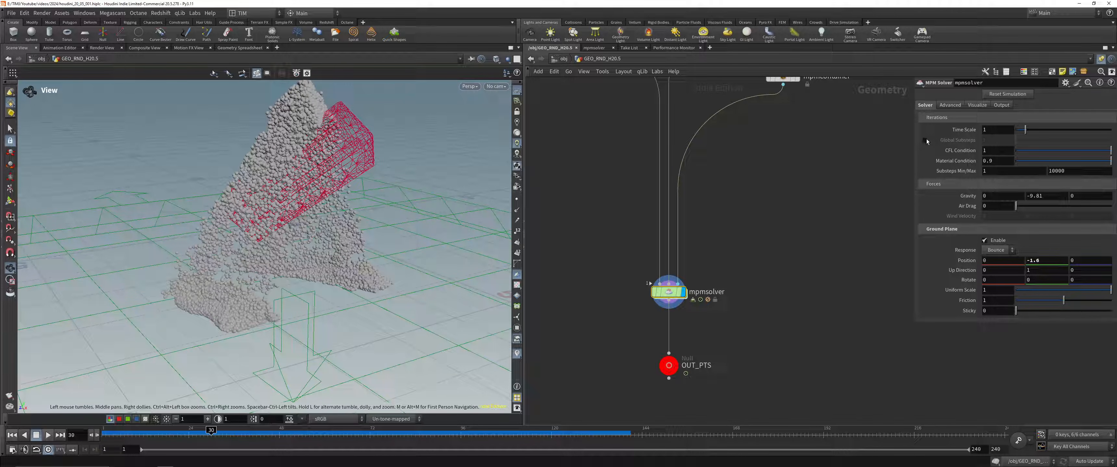
middle_click_drag(764, 182, 832, 436)
left_click_drag(649, 330, 682, 274)
middle_click_drag(657, 372, 625, 230)
scroll(609, 259, "down", 2)
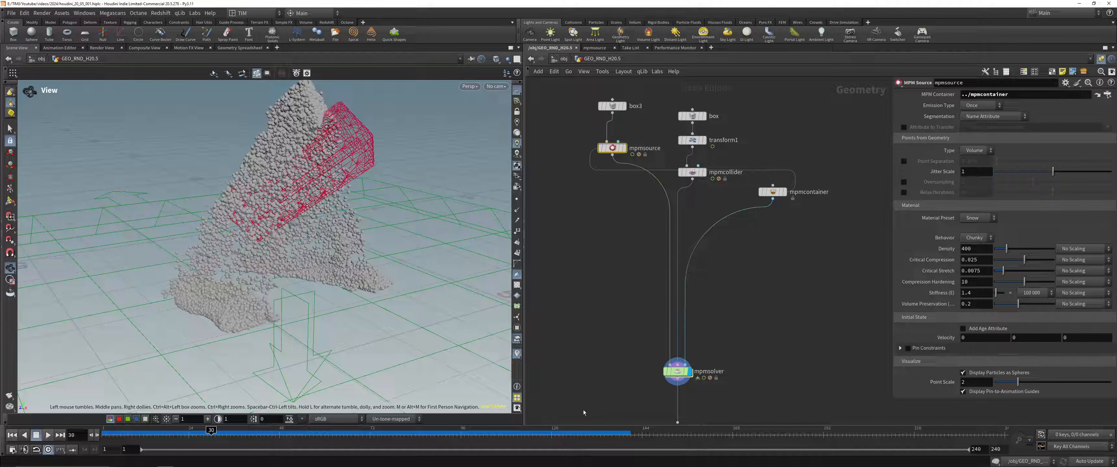
left_click_drag(590, 410, 694, 365)
left_click(971, 105)
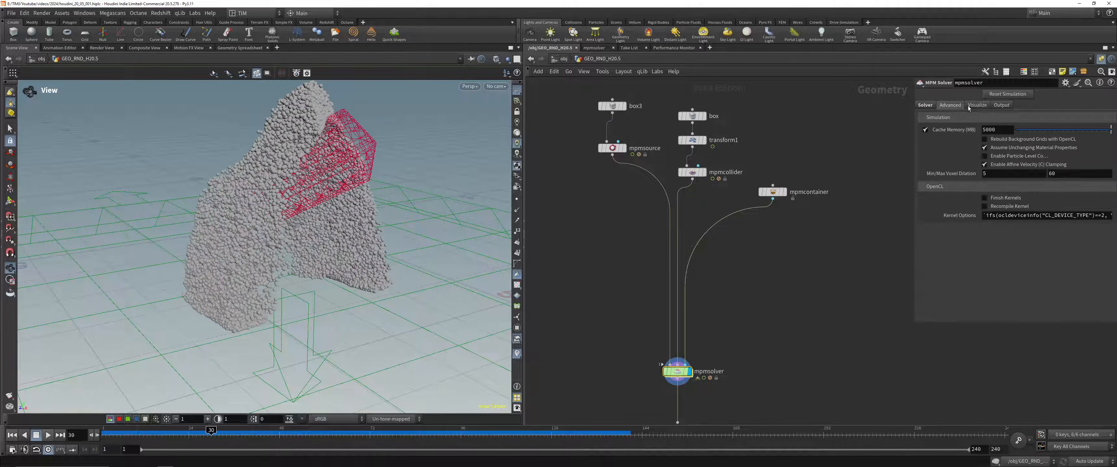
left_click(997, 106)
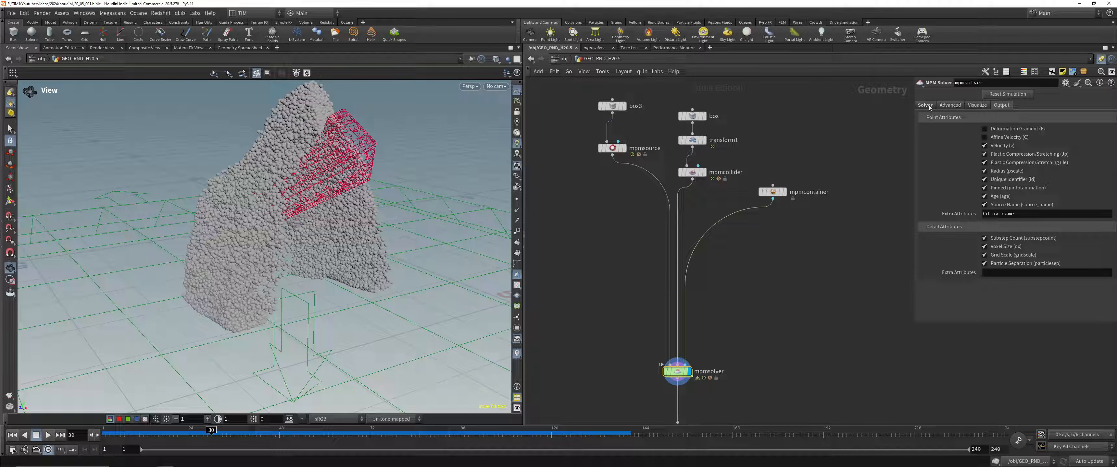
left_click(928, 106)
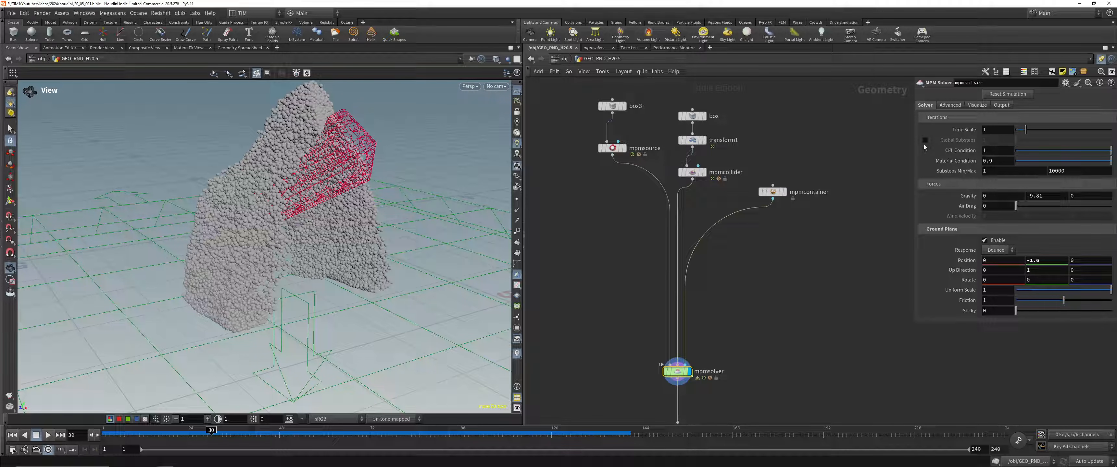
mouse_move(941, 144)
Step: Display mpmsource and its input box3 to check the source shape, and reduce the size of box3
left_click(625, 149)
left_click(624, 148)
left_click_drag(347, 155, 310, 295)
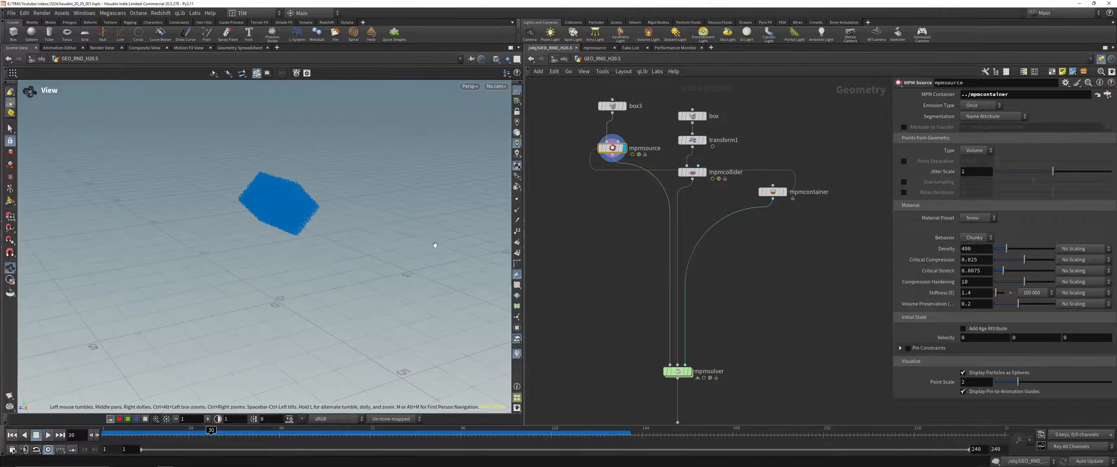
left_click(612, 106)
left_click(623, 106)
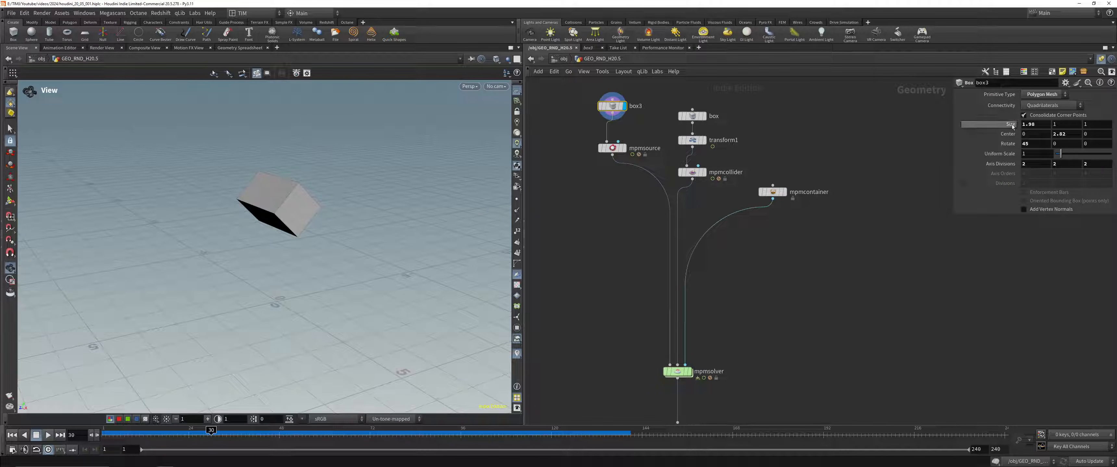
middle_click(1011, 125, "ctrl")
middle_click_drag(1011, 126, 992, 127)
Step: Display mpmsolver, play the simulation from the first frame with the smaller source box, and rewind
left_click_drag(571, 189, 623, 129)
key("r")
left_click_drag(629, 364, 685, 395)
key("r")
left_click(11, 435)
left_click(47, 436)
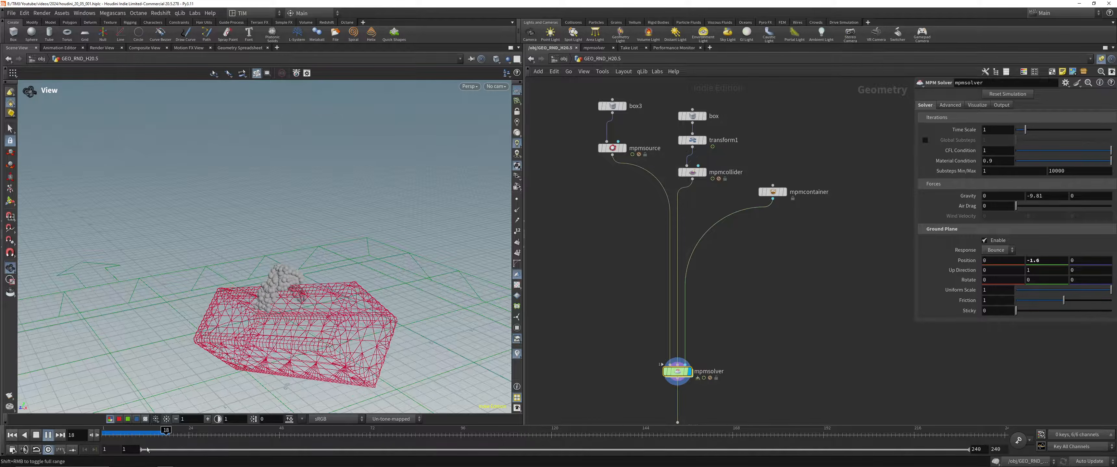
left_click(12, 436)
Step: Set the Emission Type of mpmsource to Continuous, play the simulation to test it, and rewind to frame 1
left_click(612, 148)
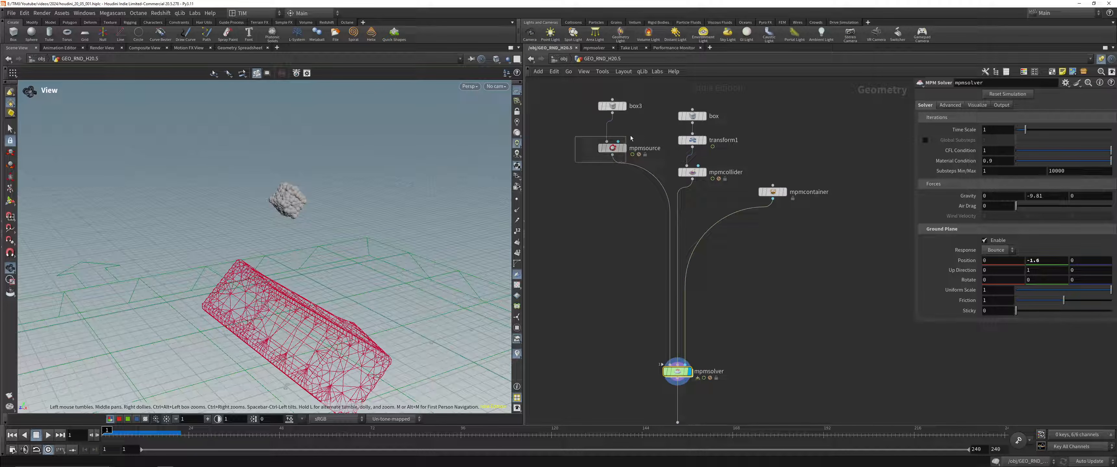
left_click(979, 108)
left_click(977, 124)
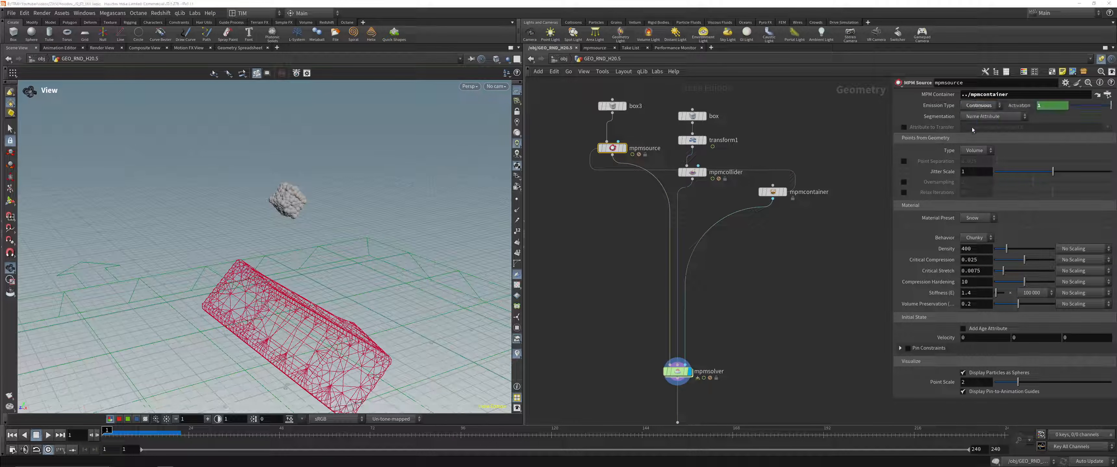
left_click(48, 436)
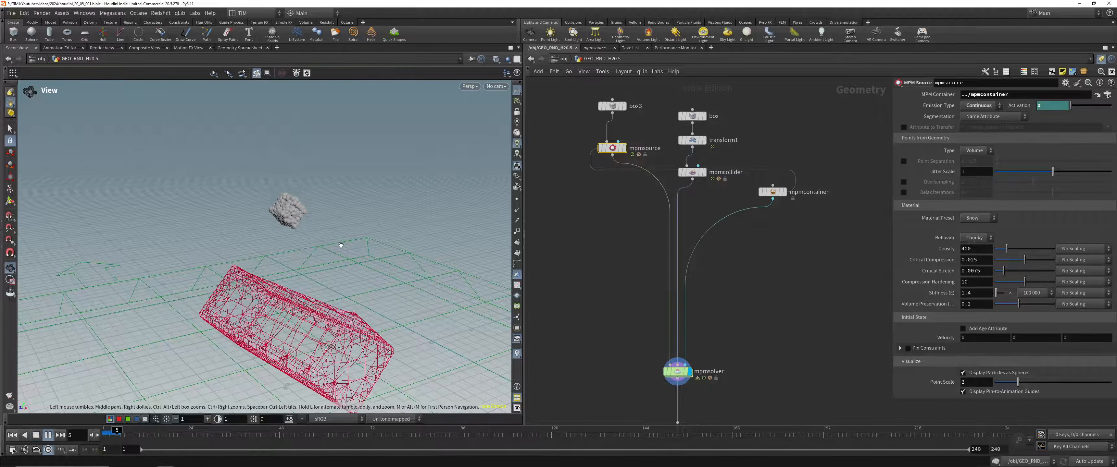
key("ctrl+Up")
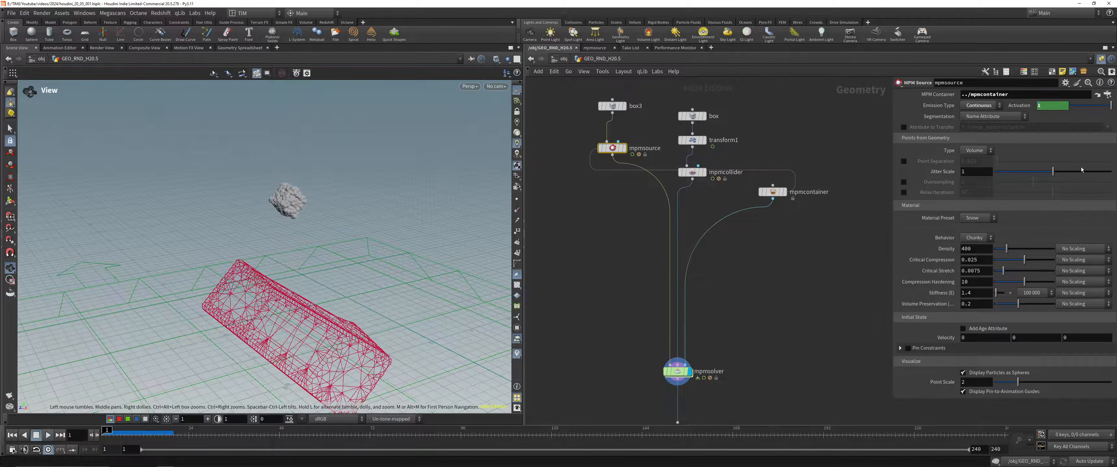
Step: Replace the Activation expression of mpmsource with 1, play the simulation to test the continuous emission, and rewind to frame 1
left_click(1022, 107)
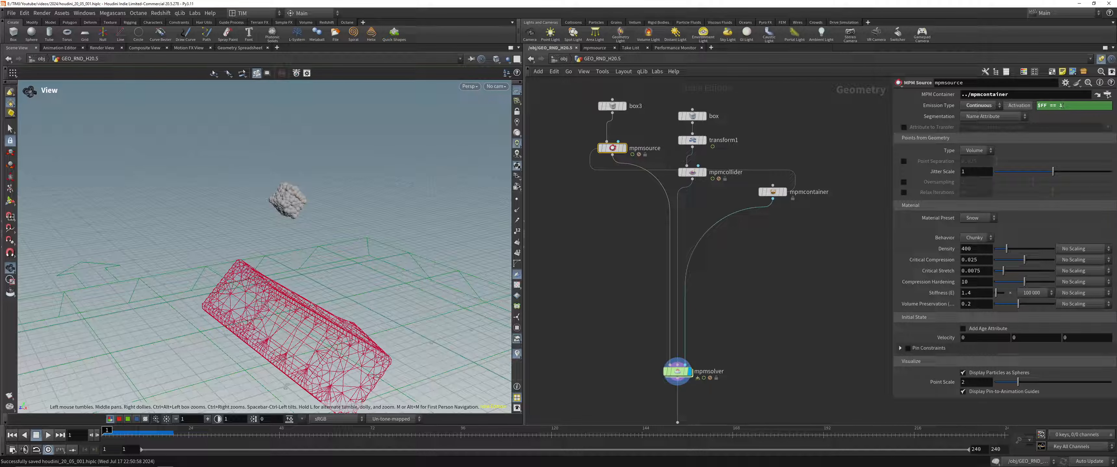
left_click(1064, 105)
type("1")
key("Return")
left_click(48, 435)
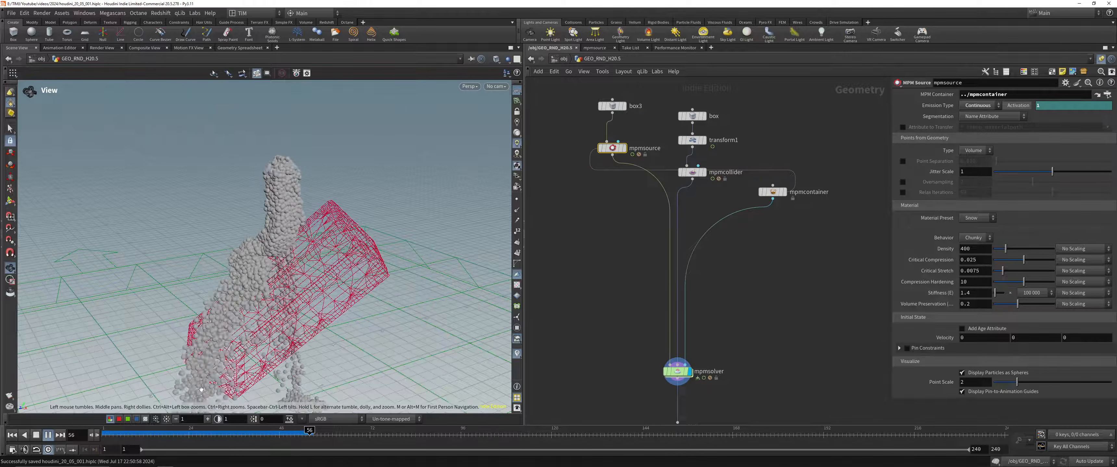
key("ctrl+Up")
Step: Set the Material Preset of mpmsource to Honey, play the simulation, and scrub back to frame 97
left_click(966, 221)
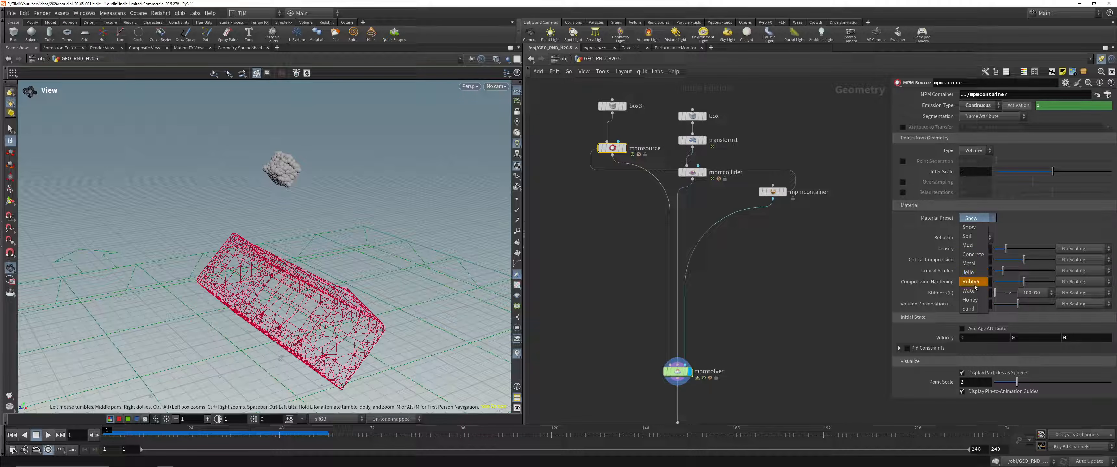
left_click(969, 300)
middle_click_drag(732, 313, 710, 275)
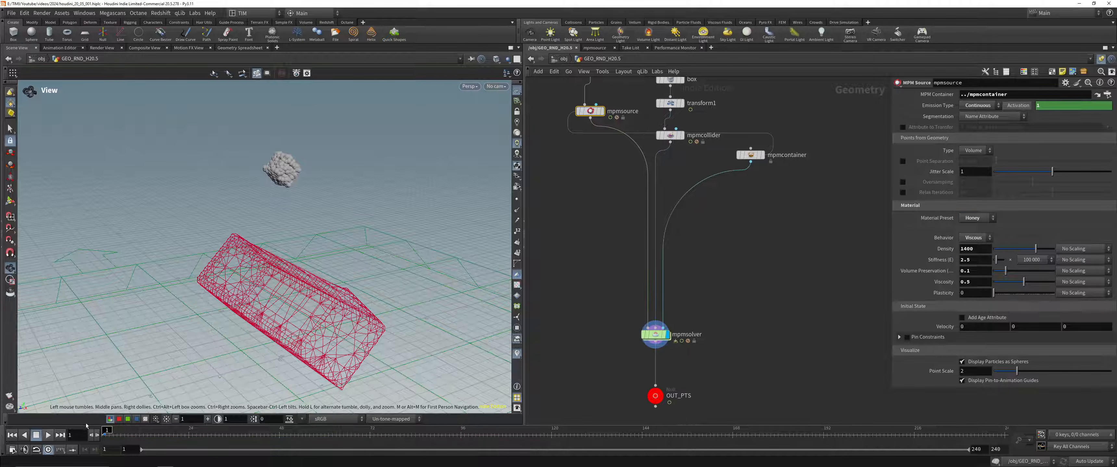
left_click(47, 435)
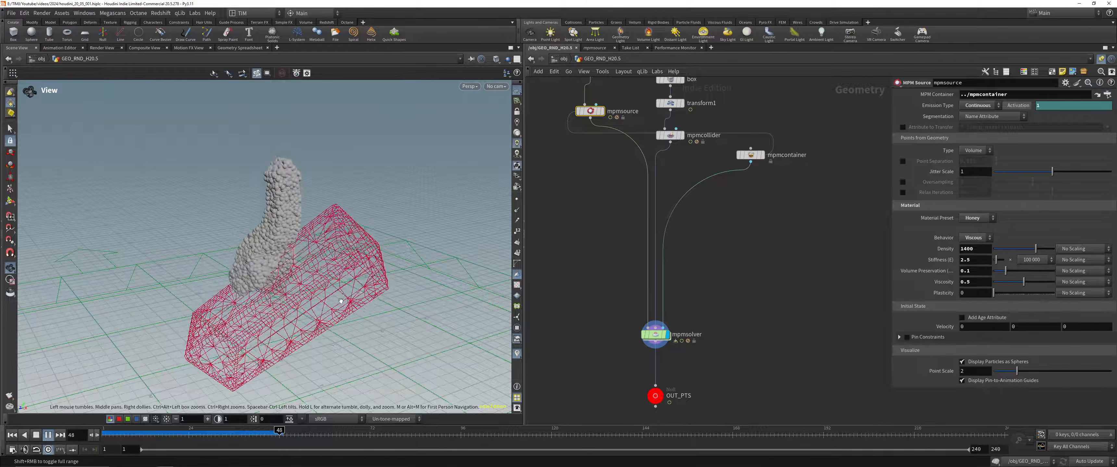
left_click_drag(234, 299, 299, 271)
middle_click_drag(299, 271, 191, 202)
middle_click_drag(332, 321, 306, 261)
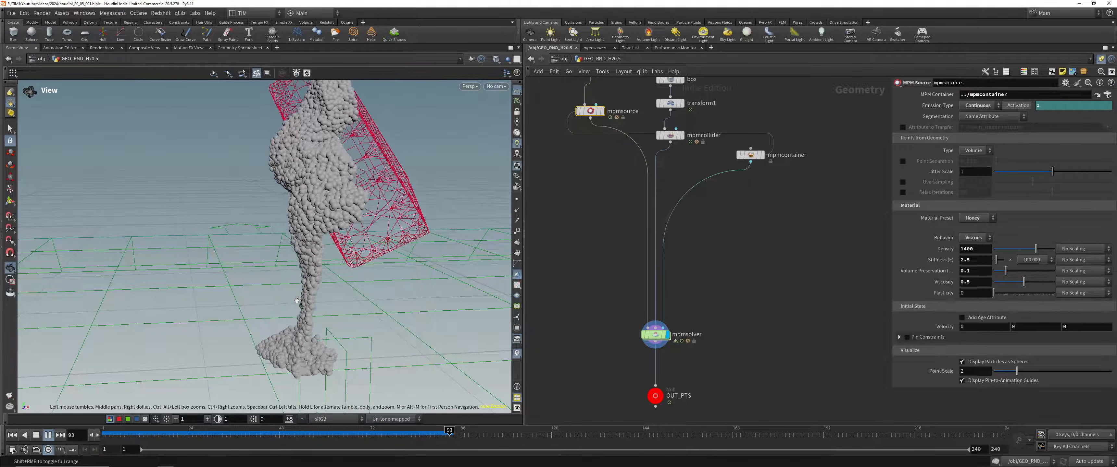
left_click_drag(297, 301, 321, 342)
middle_click_drag(321, 341, 273, 317)
left_click_drag(368, 434, 476, 426)
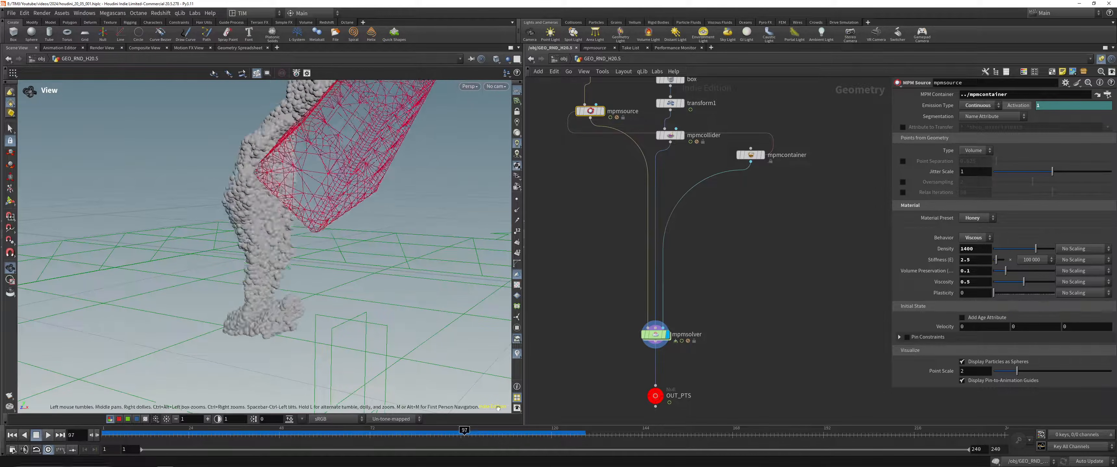
Step: Display OUT_PTS and add a Particle Fluid Surface node wired to its output
middle_click_drag(612, 409, 573, 282)
left_click(617, 269)
key("r")
left_click(616, 277)
middle_click_drag(600, 315, 631, 296)
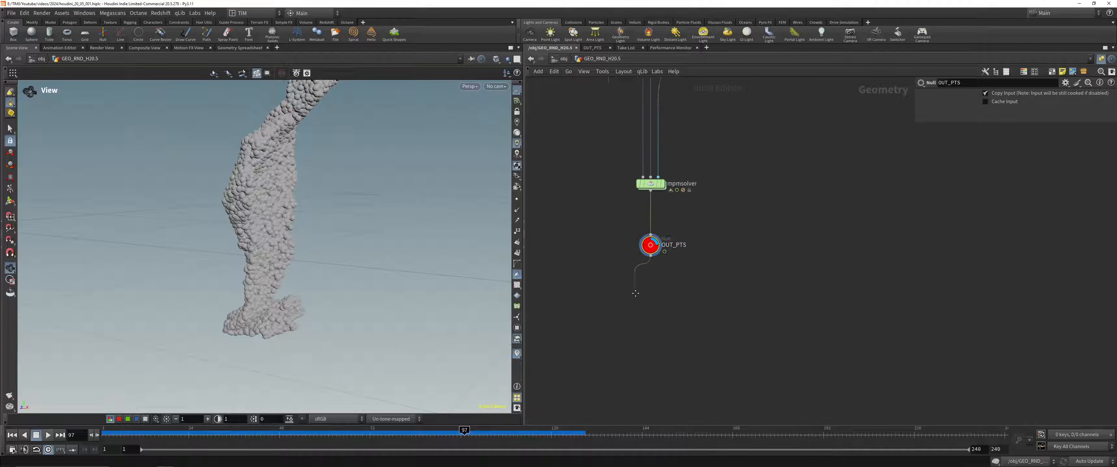
left_click(632, 324)
type("surfa")
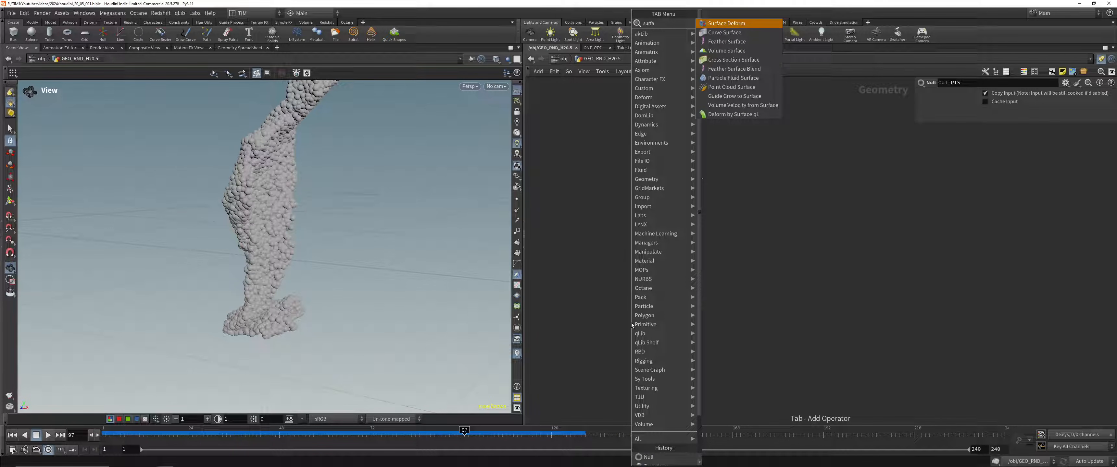
key("Down")
key("Down")
key("Down")
key("Down")
key("Down")
key("Down")
key("Return")
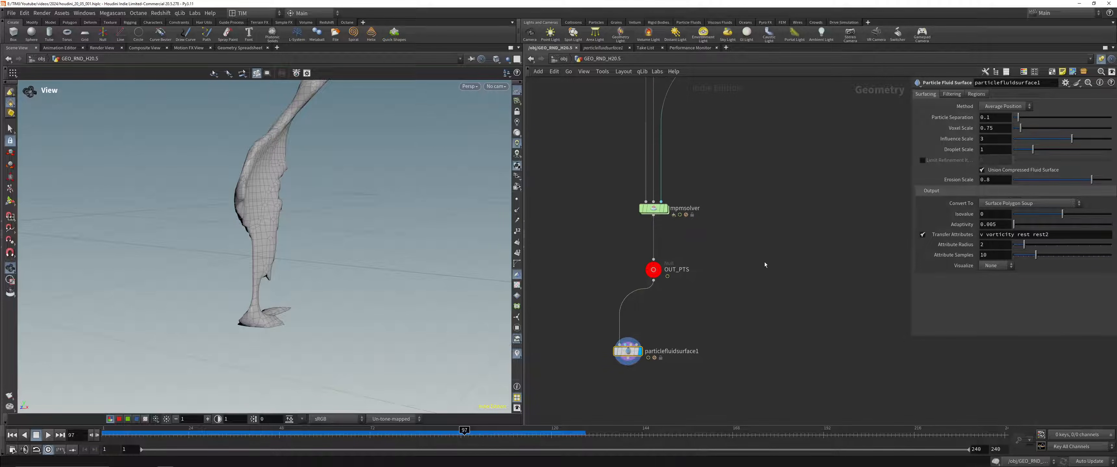
Step: Set the Particle Separation of particlefluidsurface1 to 0.035
middle_click_drag(758, 156, 733, 343)
left_click_drag(776, 277, 717, 211)
middle_click_drag(796, 267, 826, 149)
left_click(1019, 128)
double_click(1019, 128)
key("ctrl+c")
middle_click_drag(774, 327, 772, 309)
left_click_drag(549, 375, 663, 436)
double_click(993, 118)
key("ctrl+v")
left_click(810, 207)
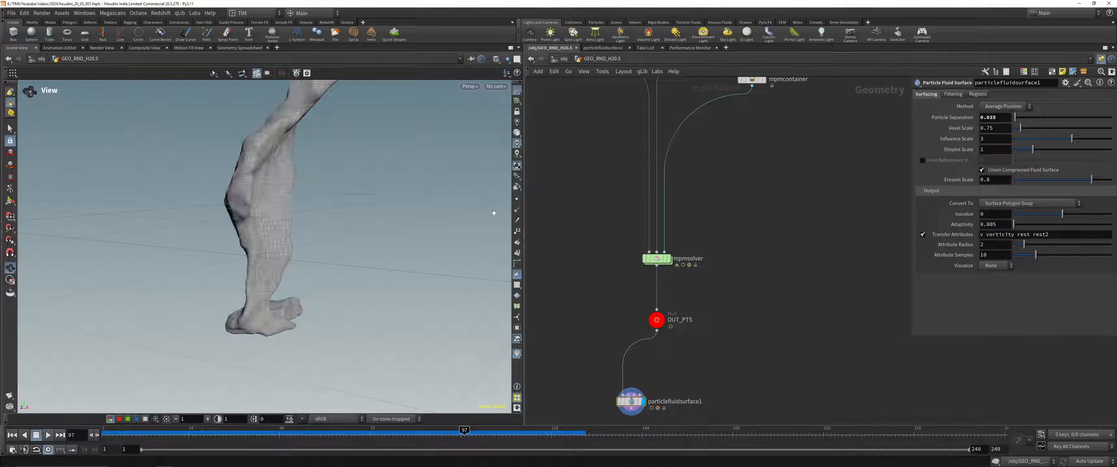
Step: Set the Adaptivity of particlefluidsurface1 to 0
left_click_drag(295, 281, 347, 300)
left_click(996, 225)
double_click(995, 224)
type("0")
key("Return")
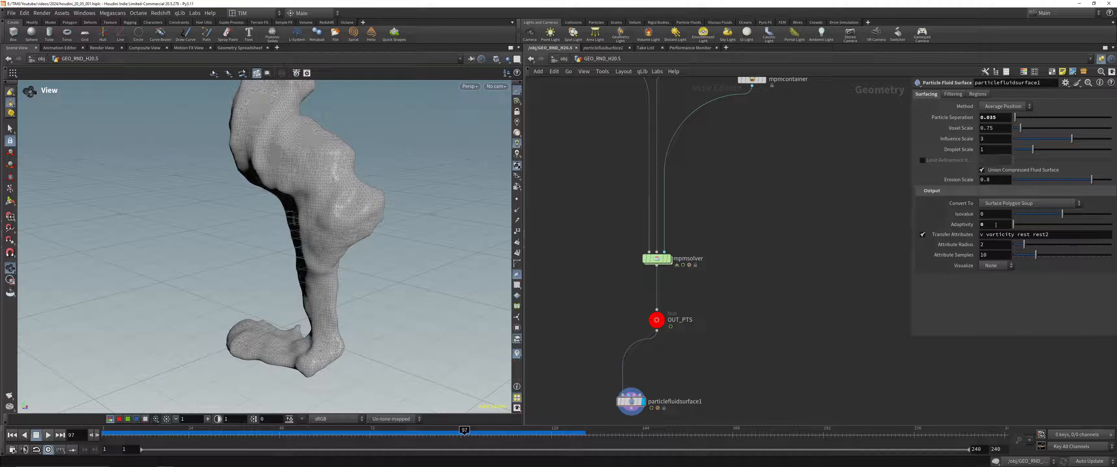
double_click(992, 225)
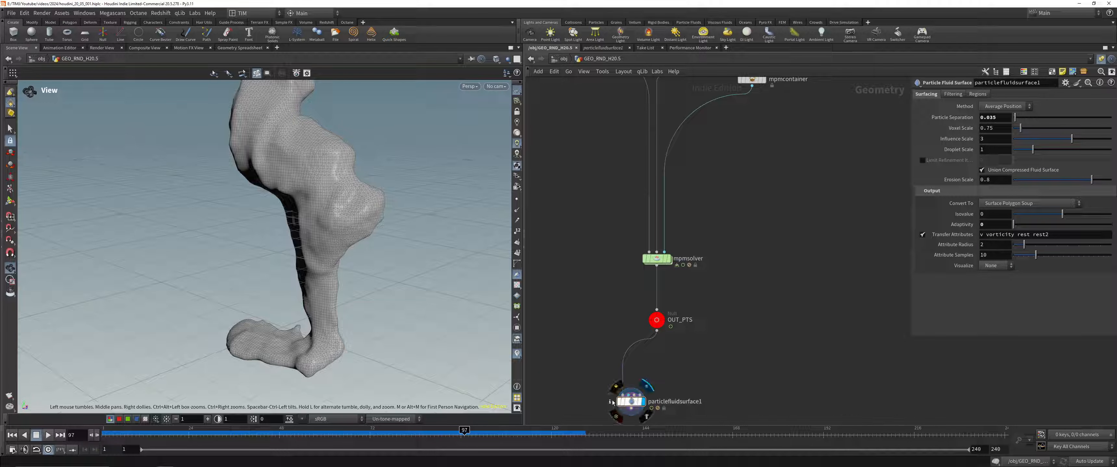
Step: Display OUT_PTS, visualize its Jp and Je point attributes from the node info, and examine the points at frame 112
middle_click(630, 402)
left_click(650, 322)
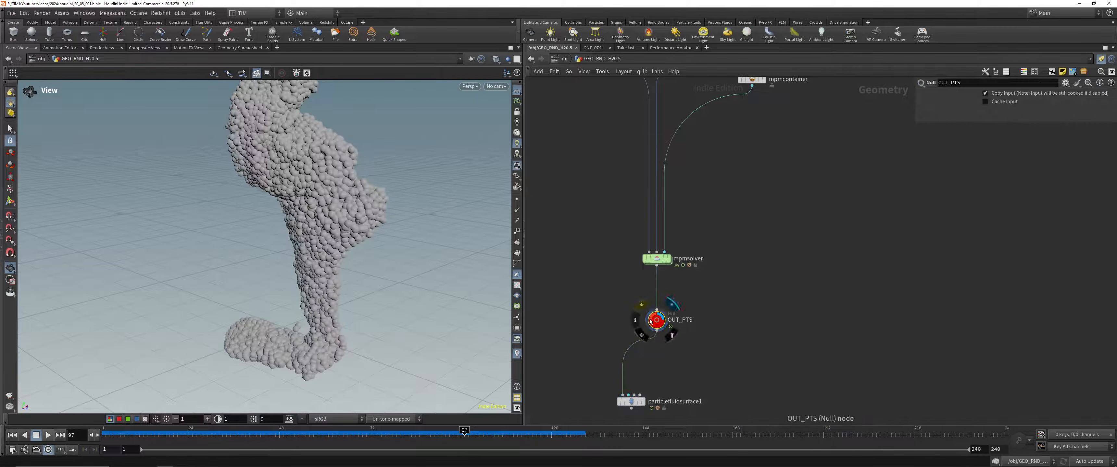
left_click(634, 322)
left_click(750, 199)
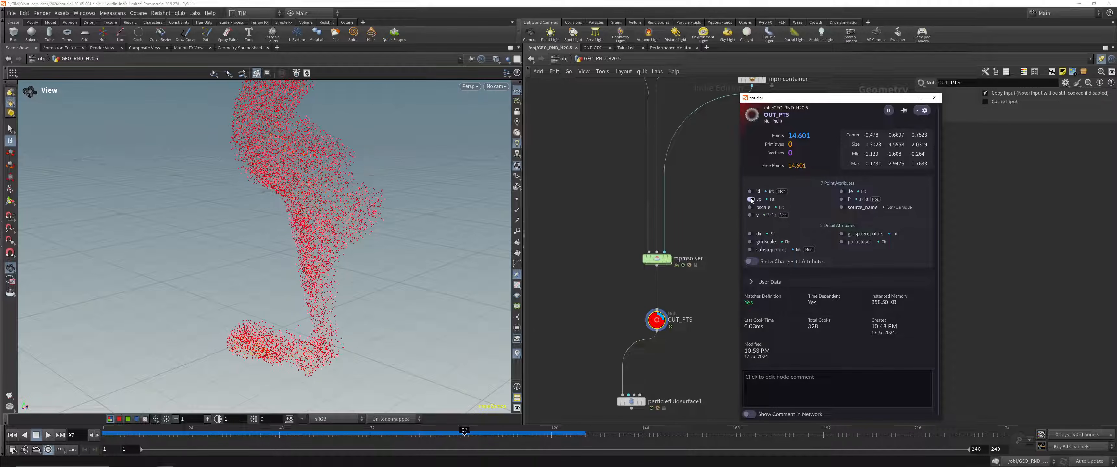
left_click(845, 191)
left_click_drag(473, 430, 522, 438)
left_click_drag(237, 204, 186, 241)
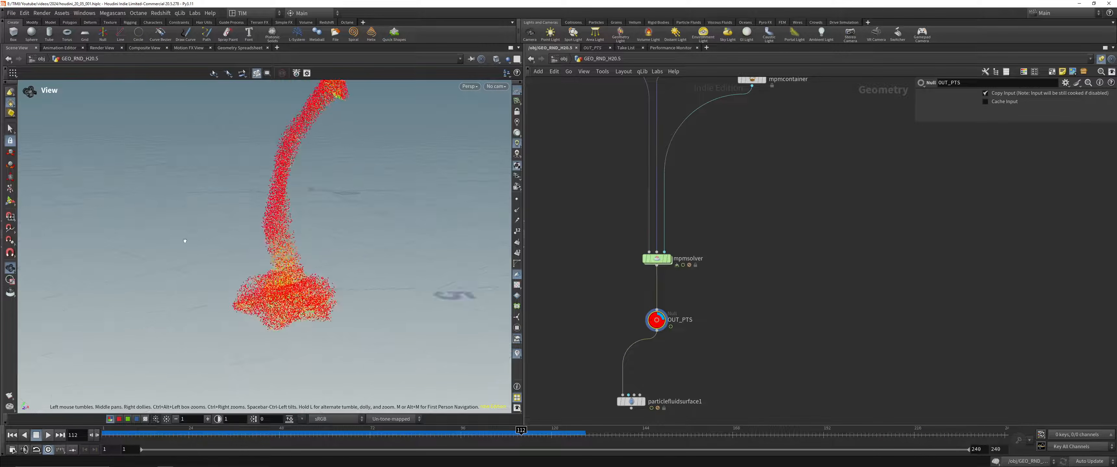
Step: Add Je to the Transfer Attributes of particlefluidsurface1 and check its point attributes in the node info
left_click(638, 401)
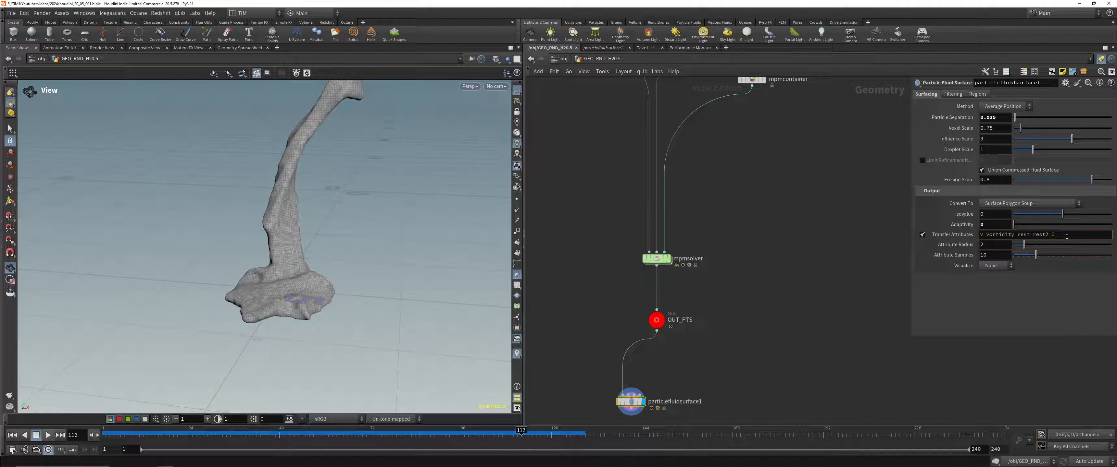
key("Return")
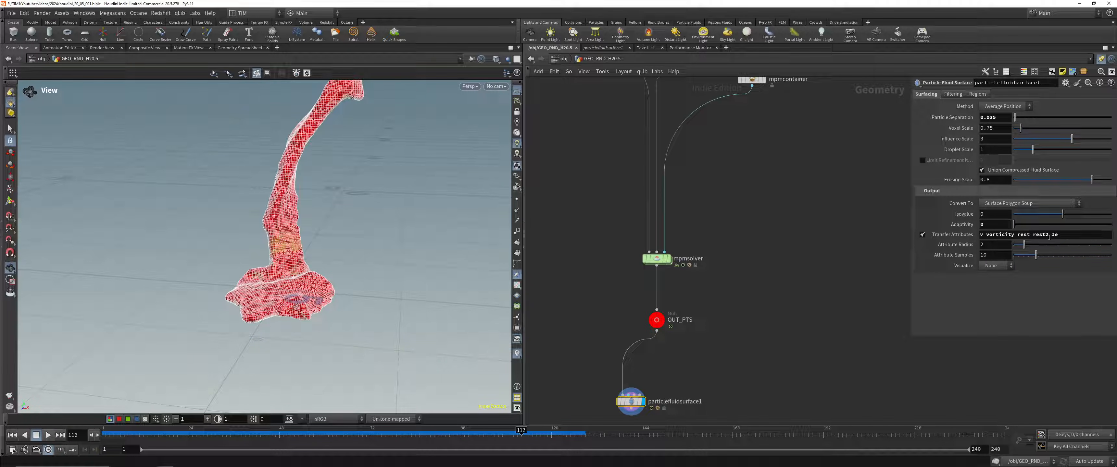
left_click_drag(355, 249, 379, 248)
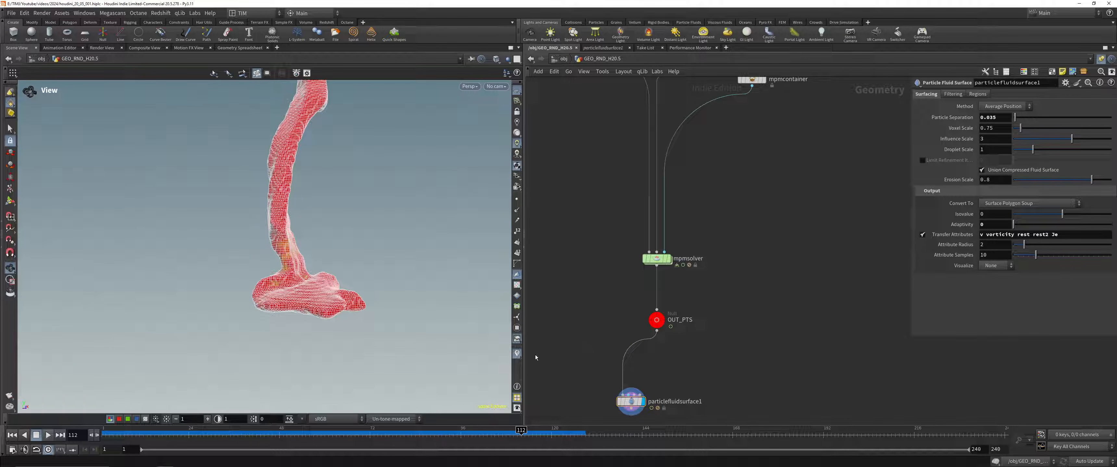
left_click_drag(612, 388, 631, 403)
middle_click(631, 402)
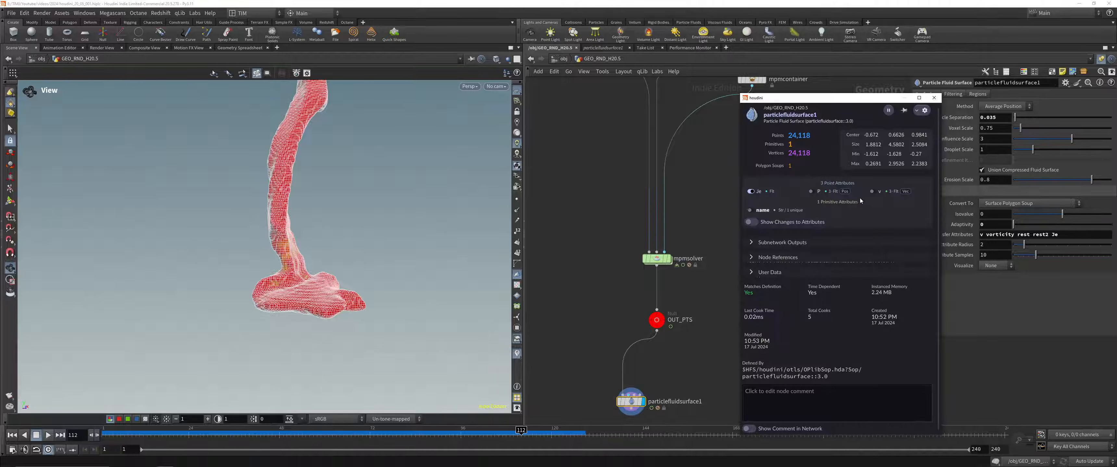
left_click(753, 194)
left_click(753, 194)
left_click(566, 210)
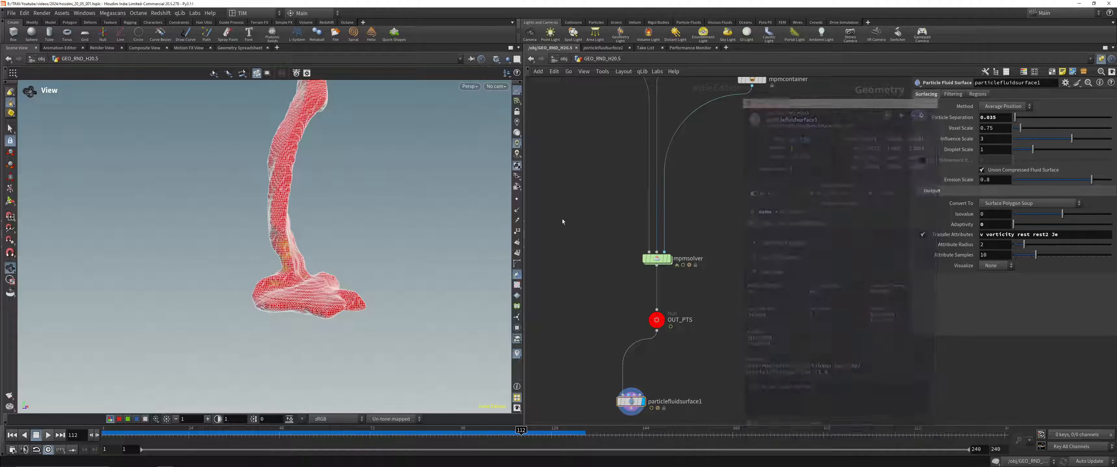
Step: Scrub to frame 96 and examine the Je colouring on the fluid surface
left_click_drag(512, 433, 461, 430)
mouse_move(312, 174)
left_mouse_down()
mouse_move(305, 226)
mouse_move(303, 183)
left_mouse_up()
key("w")
key("w")
middle_click_drag(721, 389, 688, 227)
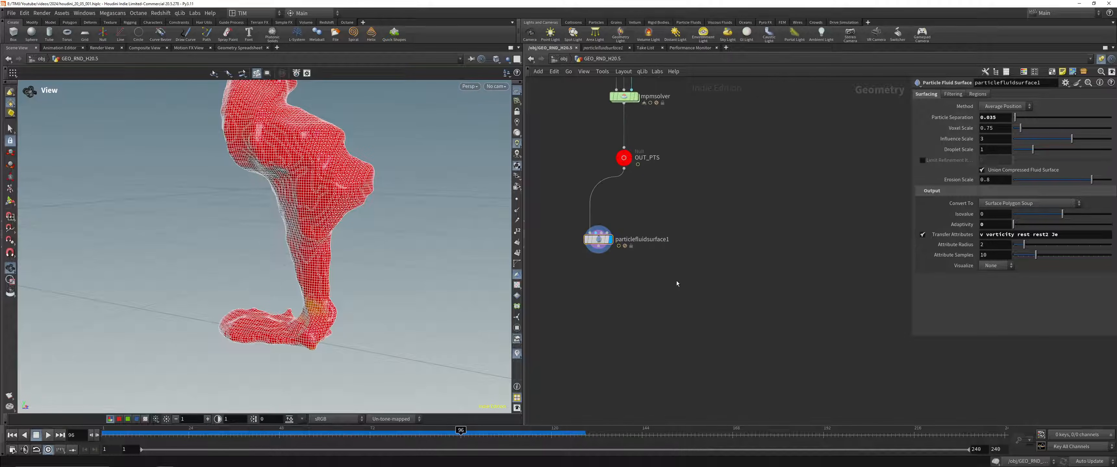
left_click_drag(588, 174, 645, 138)
left_click_drag(580, 292, 658, 198)
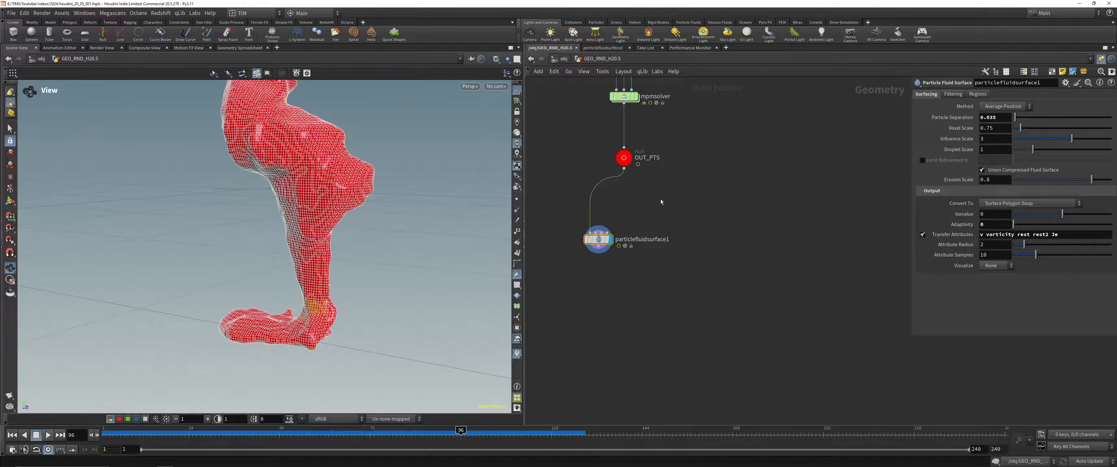
Step: Try the Auto ramp range in the Je Point Attribute visualizer and return it to Min and Max
left_click(518, 354)
left_click(519, 290)
left_click(520, 290)
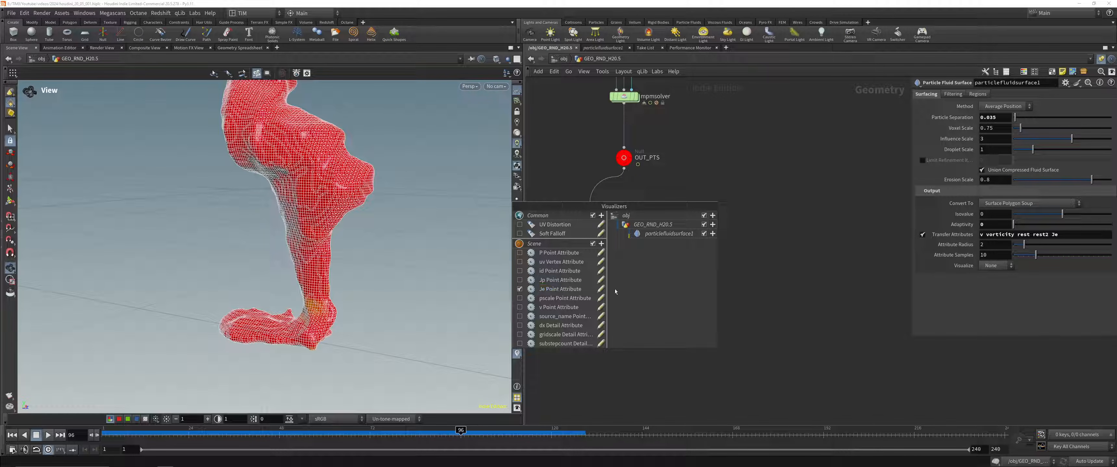
left_click(600, 289)
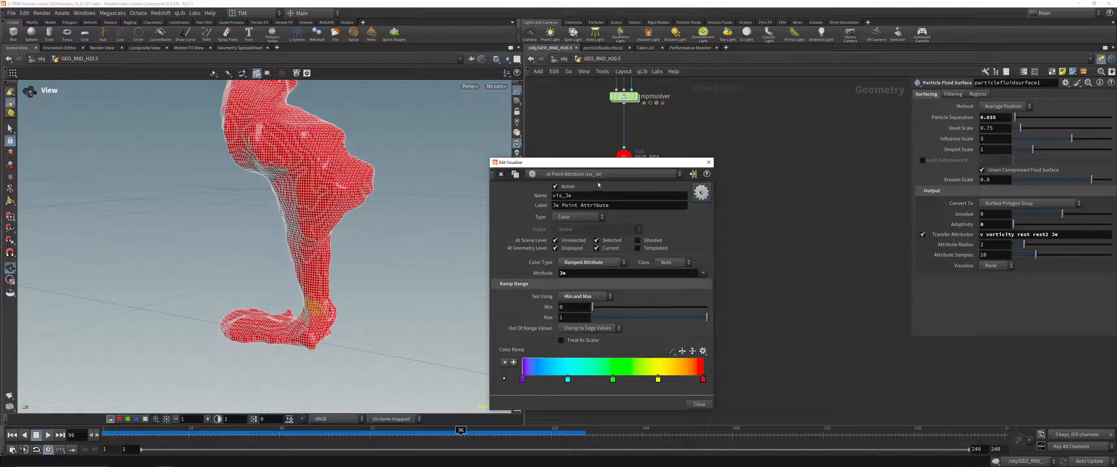
left_click_drag(606, 166, 789, 155)
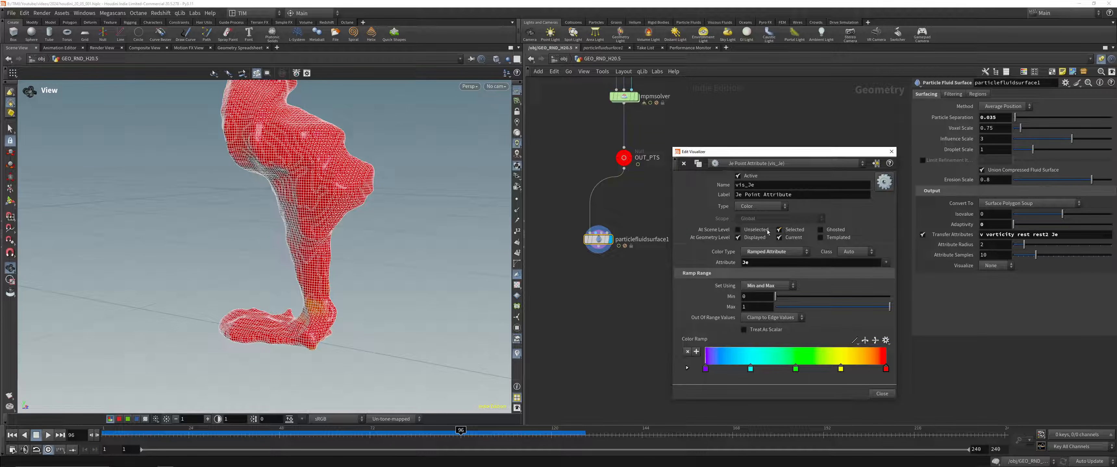
left_click(763, 239)
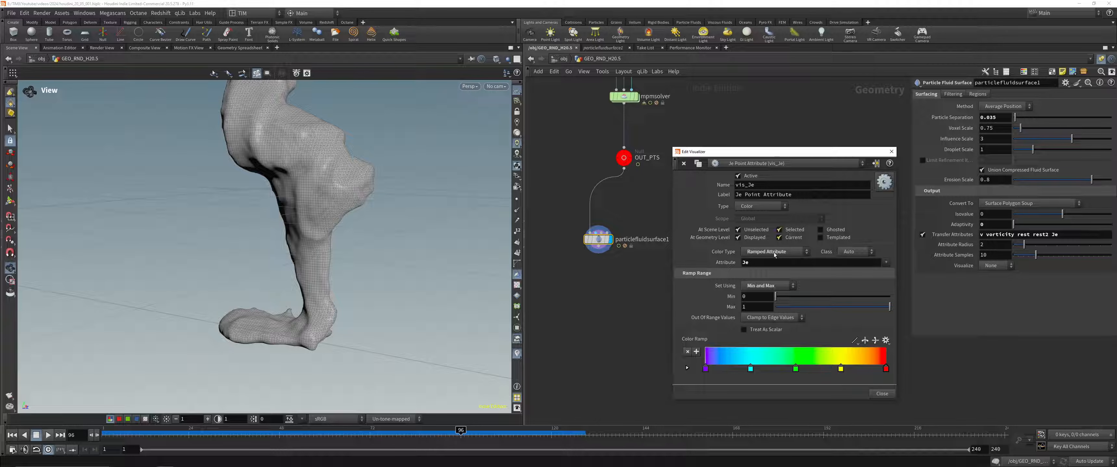
left_click(768, 296)
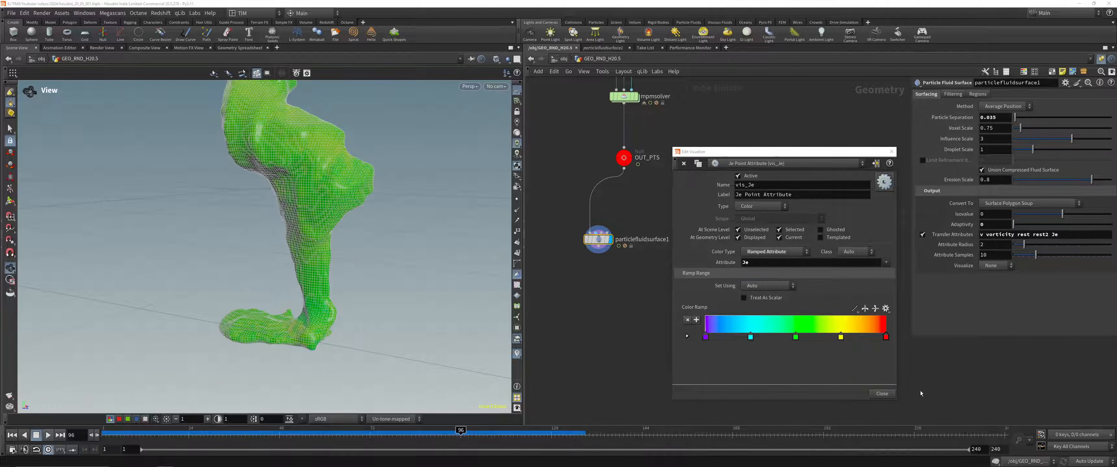
left_click(767, 287)
left_click(765, 303)
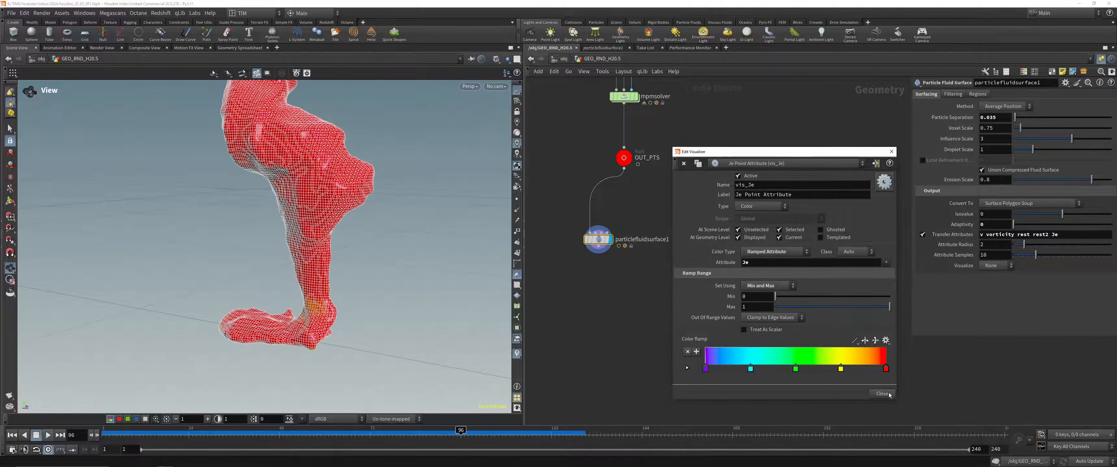
left_click(882, 393)
Step: Examine the Je-coloured surface up close and switch the viewport to smooth shading without wireframe
left_click_drag(342, 208, 314, 202)
right_click_drag(314, 201, 307, 173)
middle_click_drag(306, 173, 317, 230)
right_click_drag(317, 221, 358, 210)
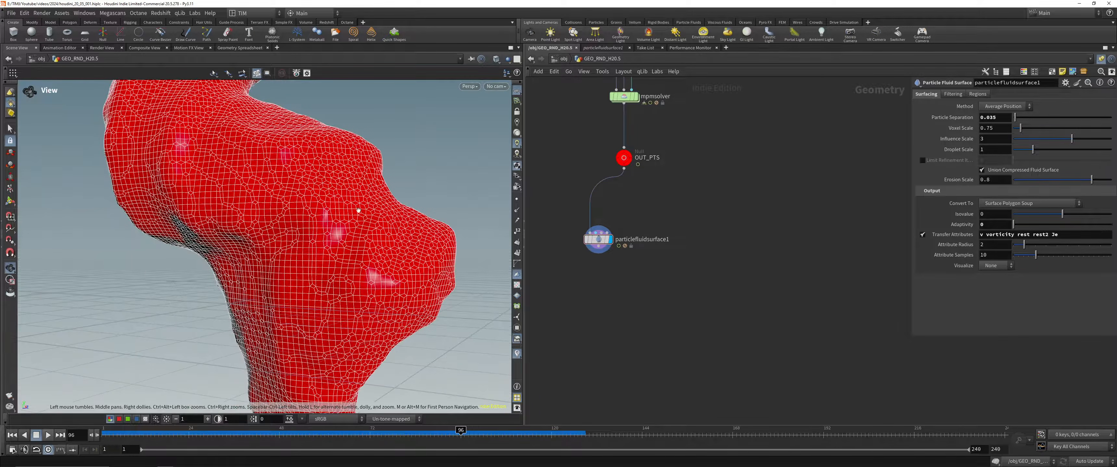
mouse_move(333, 319)
middle_mouse_down()
mouse_move(342, 130)
mouse_move(332, 45)
middle_mouse_up()
left_click(507, 59)
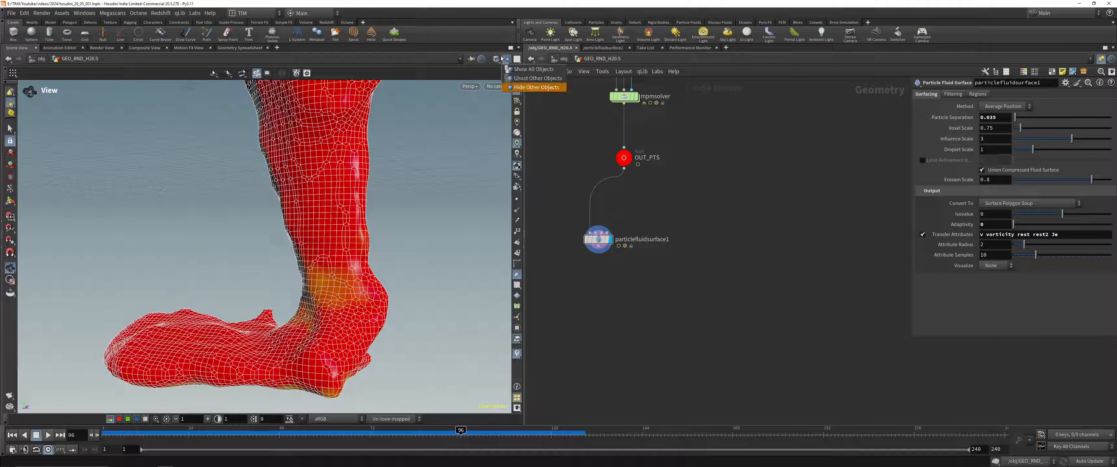
left_click(499, 59)
left_click(523, 160)
right_click_drag(361, 299, 337, 270)
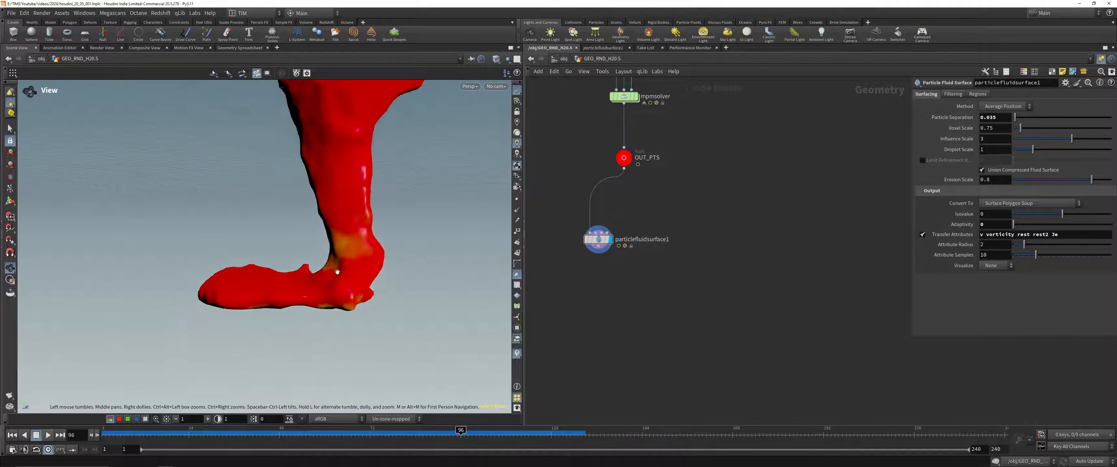
Step: Scrub to frame 126 and examine the Je colouring on the honey stream and the pool at its base
middle_click_drag(381, 121, 366, 204)
right_click_drag(365, 204, 349, 177)
left_click_drag(463, 437, 574, 435)
left_click_drag(358, 226, 253, 248)
middle_click_drag(368, 241, 336, 311)
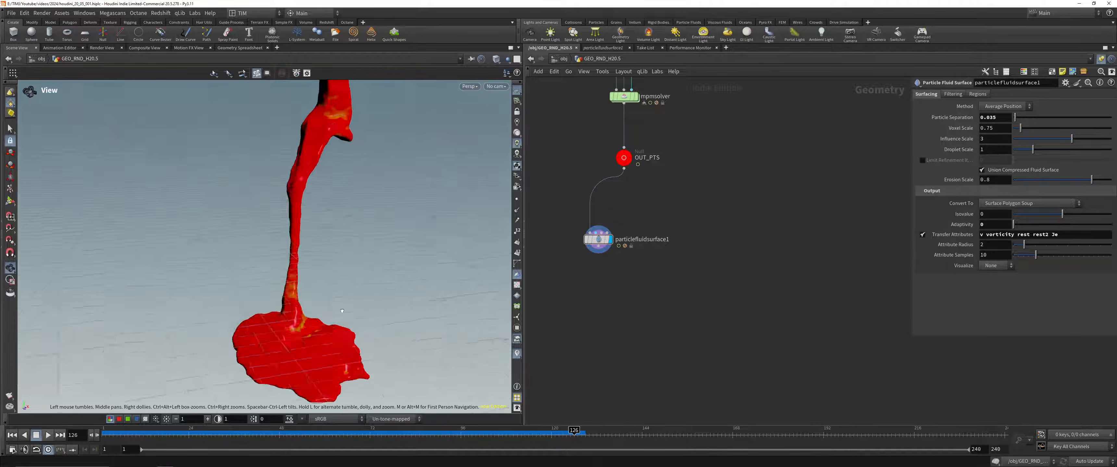
left_click_drag(336, 311, 390, 282)
right_click_drag(390, 282, 369, 255)
left_click_drag(368, 256, 322, 287)
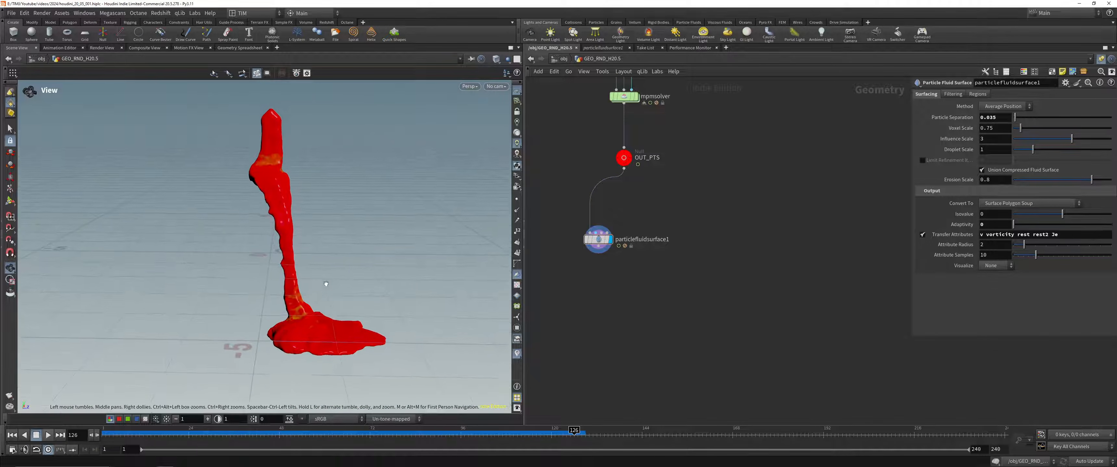
Step: Turn off the Je visualization from the node info of particlefluidsurface1 and inspect the plain shaded surface
middle_click(610, 240)
left_click(750, 191)
left_click(753, 192)
left_click(754, 191)
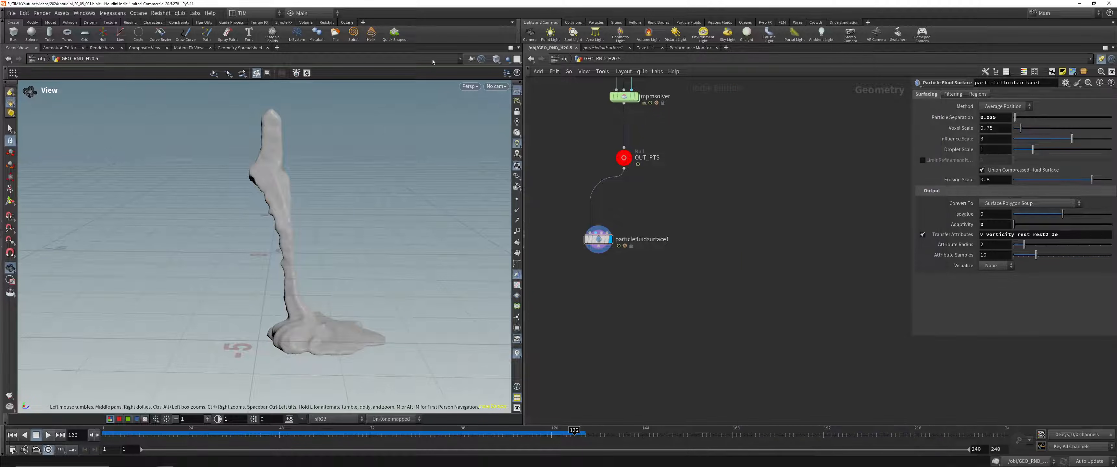
right_click_drag(287, 305, 327, 292)
left_click_drag(326, 292, 375, 269)
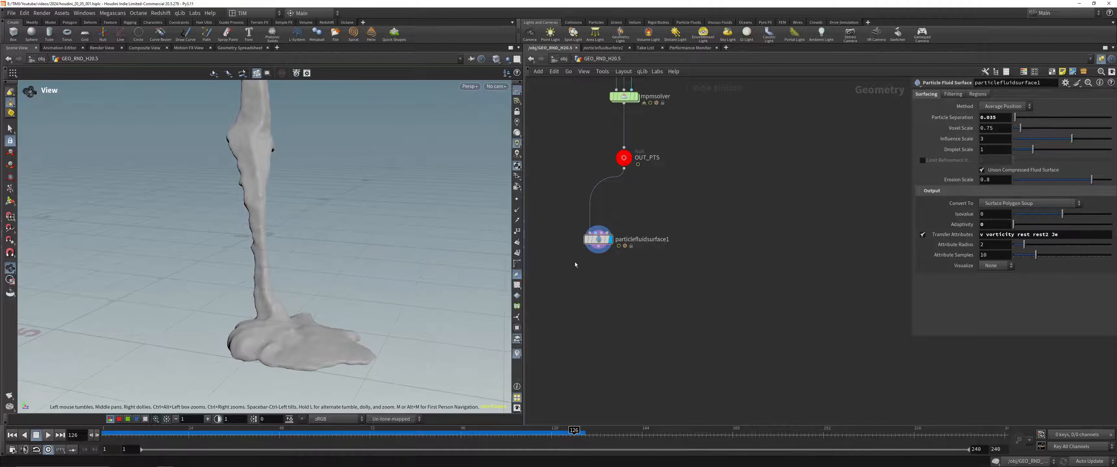
Step: Scrub to frame 115 and display the mpmsolver particles together with the collider
left_click_drag(280, 440, 536, 430)
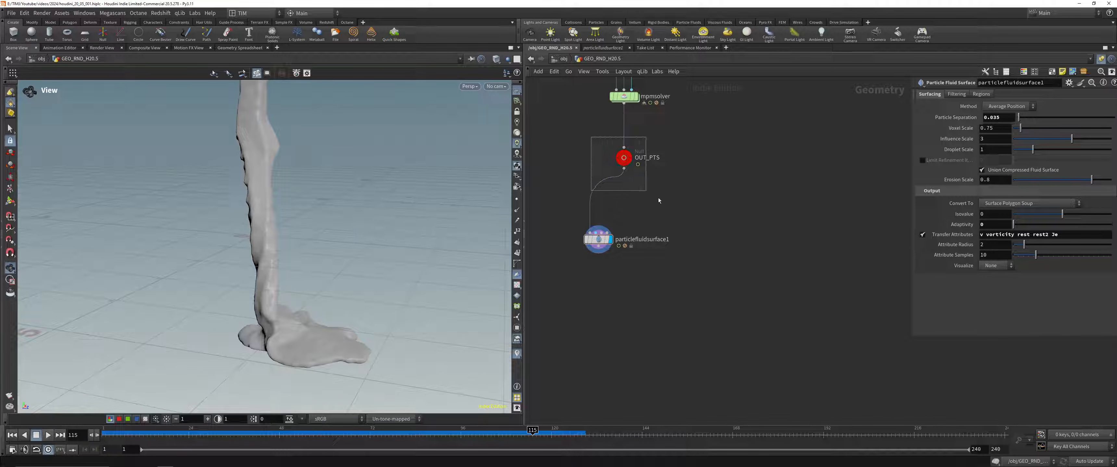
left_click_drag(646, 191, 650, 194)
key("r")
middle_click_drag(712, 142, 684, 333)
left_click_drag(571, 295, 602, 285)
key("r")
middle_click_drag(656, 231, 710, 277)
scroll(709, 277, "down", 1)
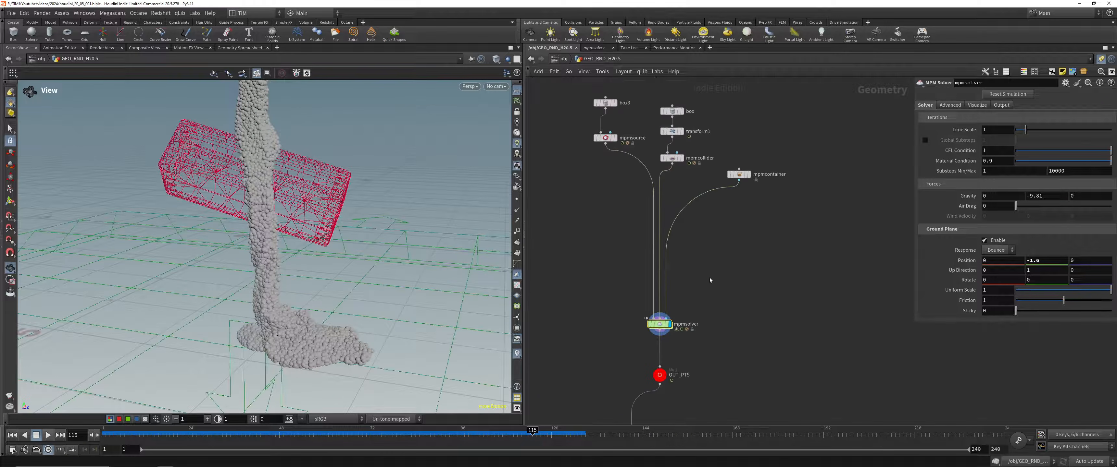
Step: Display mpmsource and bypass the transform1 node that rotates the collider box
left_click_drag(578, 170, 613, 146)
key("r")
middle_click_drag(659, 144, 650, 188)
left_click_drag(656, 171, 669, 179)
key("b")
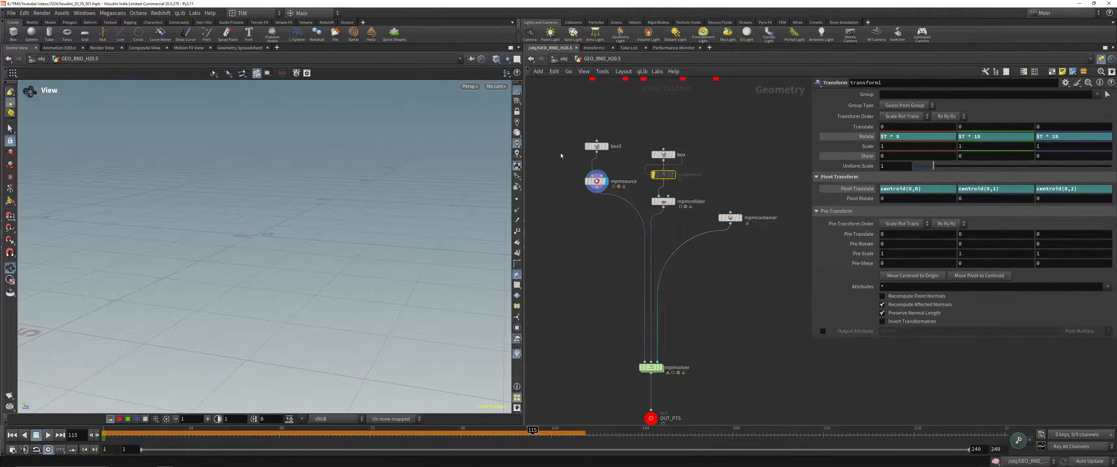
Step: Display the box3 emitter geometry and frame it in the viewport
left_click_drag(563, 155, 612, 133)
key("r")
key("g")
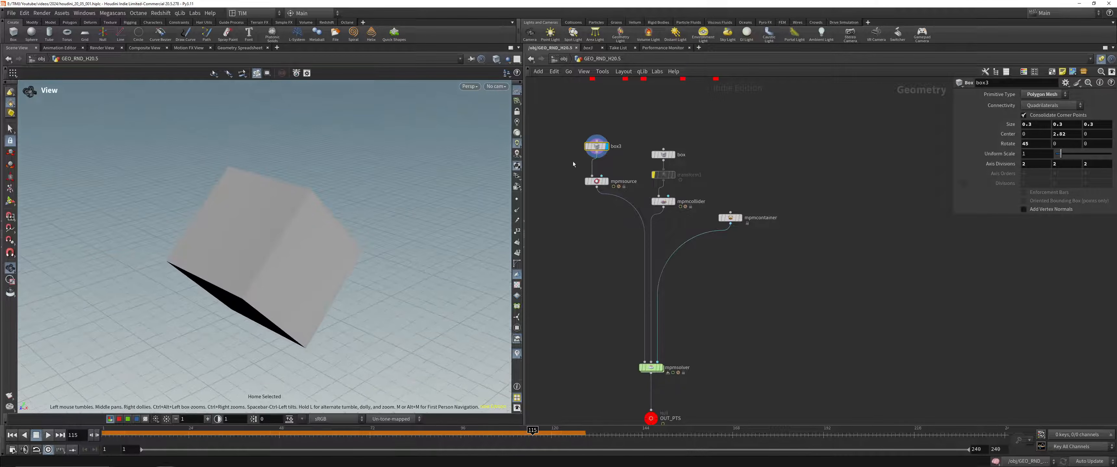
left_click(506, 60)
left_click(527, 169)
Step: Display mpmsource, try the Metal material preset and switch it to Jello
left_click_drag(571, 189, 621, 172)
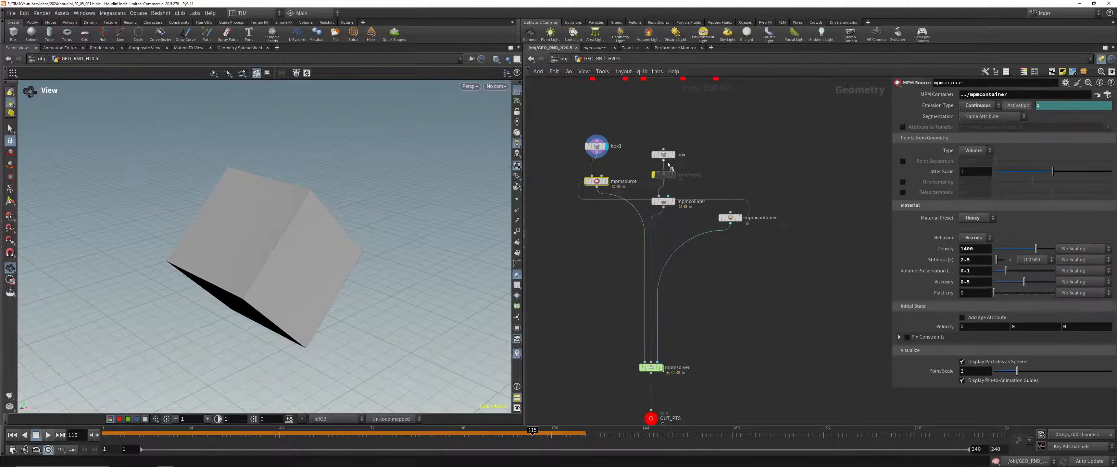
key("r")
left_click(976, 219)
left_click(969, 263)
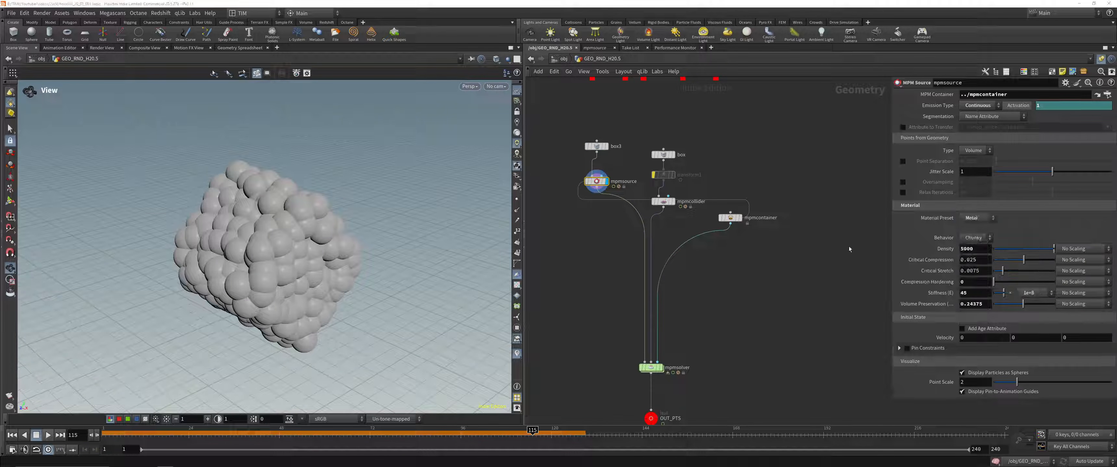
left_click(978, 219)
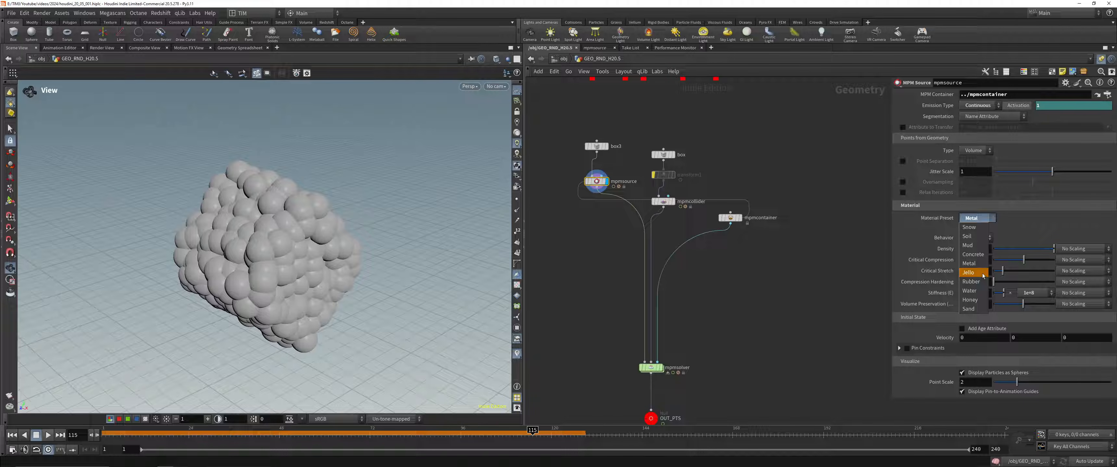
left_click(968, 272)
Step: Display mpmsolver, return to frame 1 and play the jello simulation with the collider in view
middle_click_drag(737, 303, 745, 214)
left_click(660, 279)
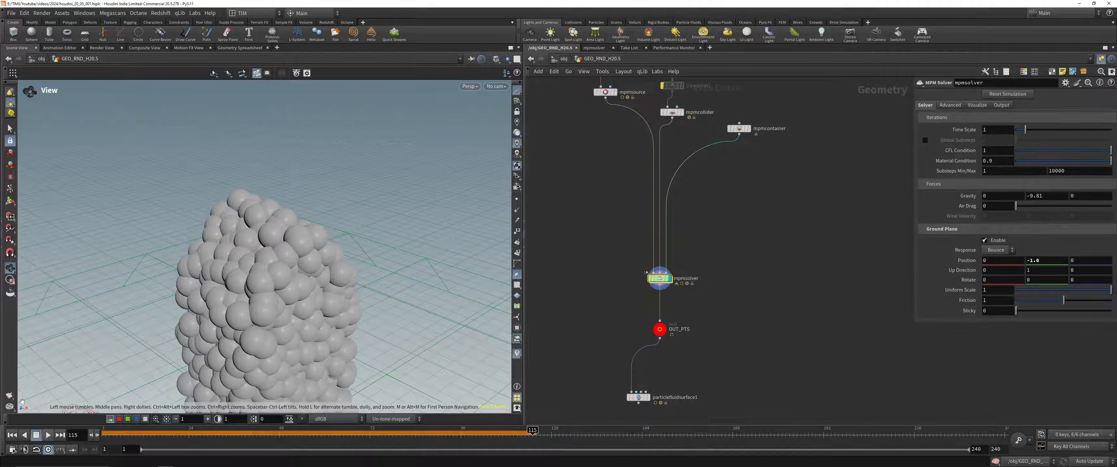
left_click(12, 435)
scroll(282, 157, "down", 10)
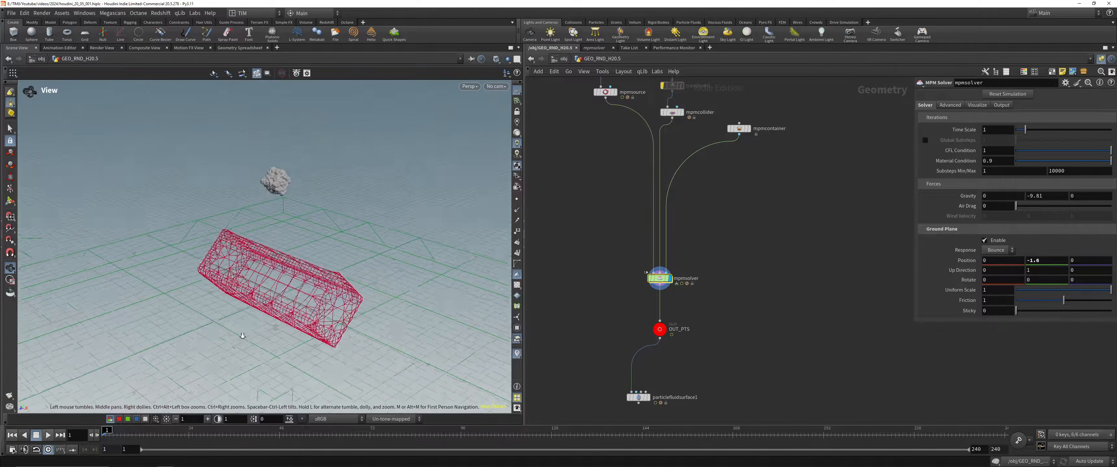
left_click_drag(269, 323, 264, 265)
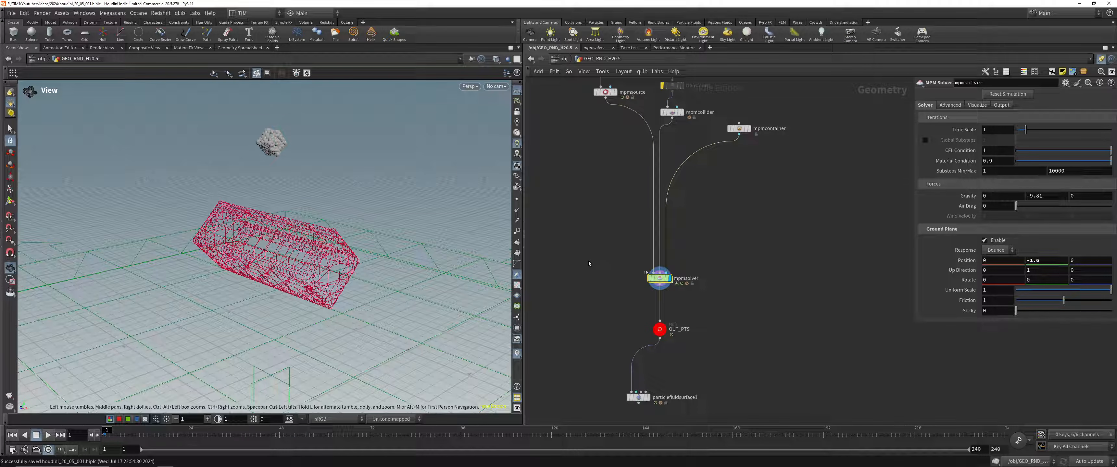
middle_click_drag(588, 261, 603, 301)
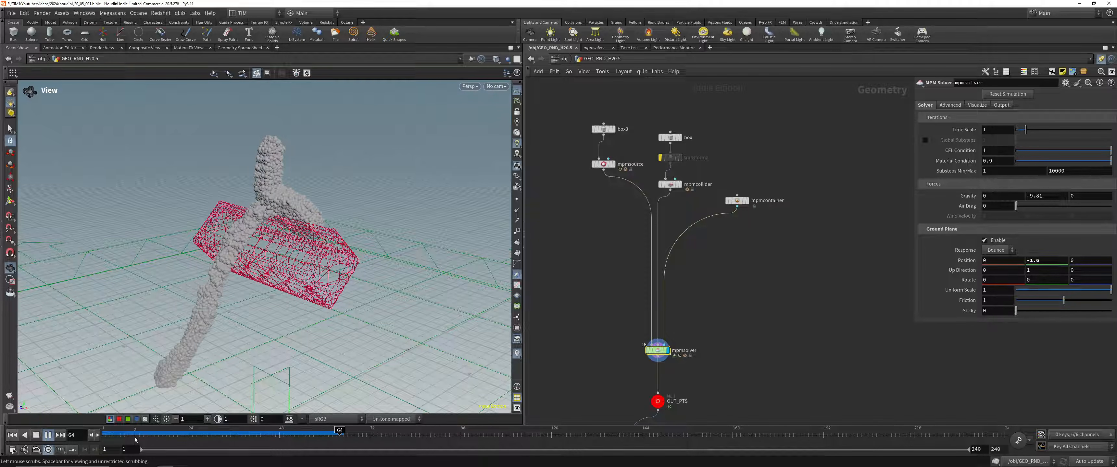
Step: Follow the emitted jello falling over the collider to the ground and rewind to frame 1
middle_click_drag(224, 340, 229, 297)
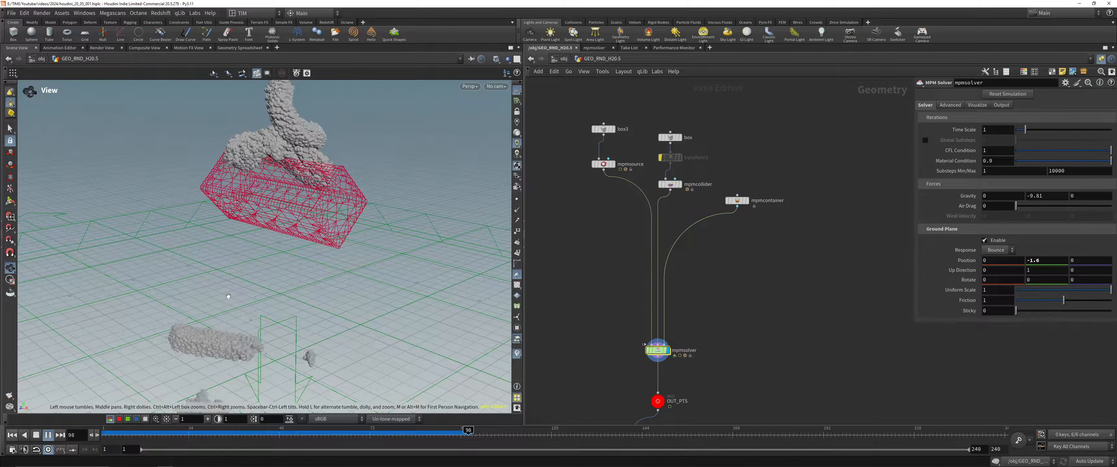
right_click_drag(253, 189, 216, 311)
left_click_drag(215, 311, 204, 343)
left_click(9, 435)
left_click_drag(281, 160, 312, 157)
right_click_drag(312, 157, 349, 144)
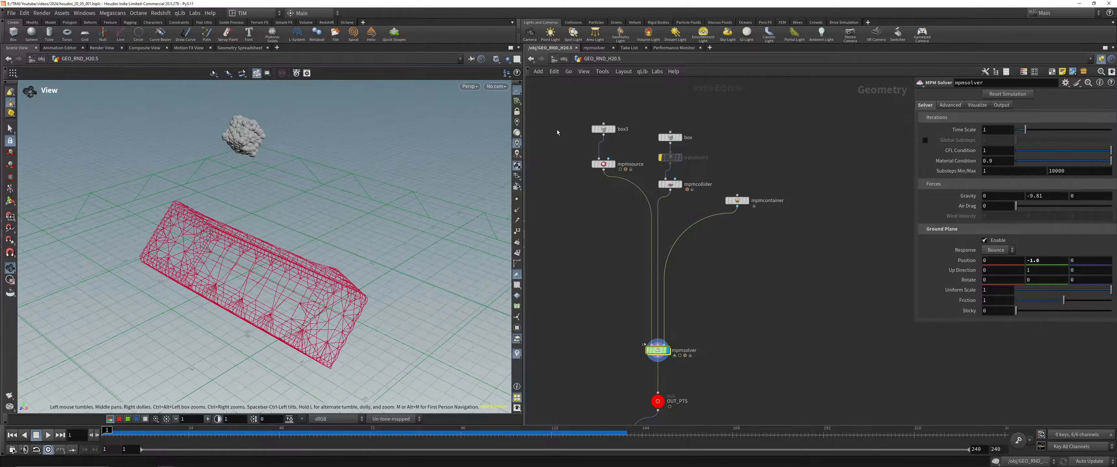
Step: Set the box3 size to 1.1 on all three axes and the mpmsource emission type to Once
left_click(603, 129)
middle_click_drag(1003, 119, 971, 150)
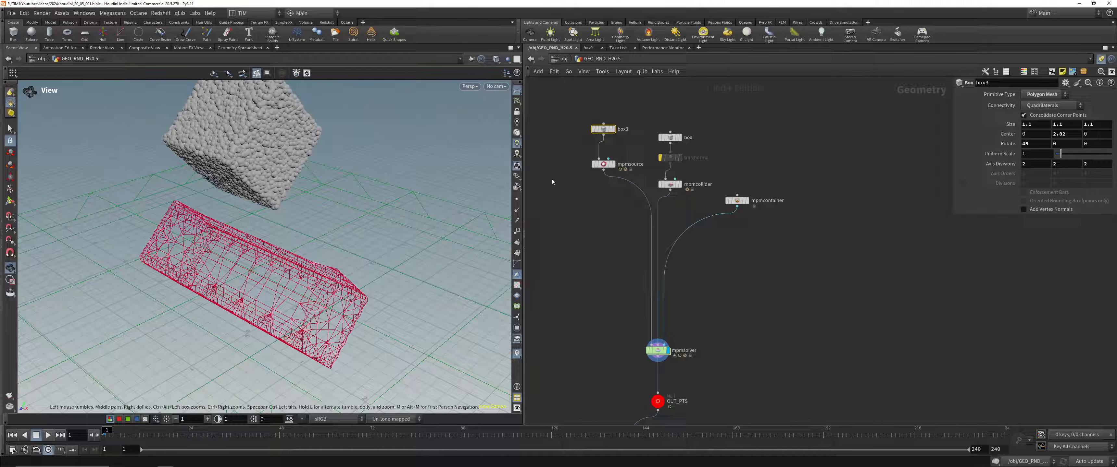
left_click(603, 164)
left_click(995, 107)
left_click(976, 105)
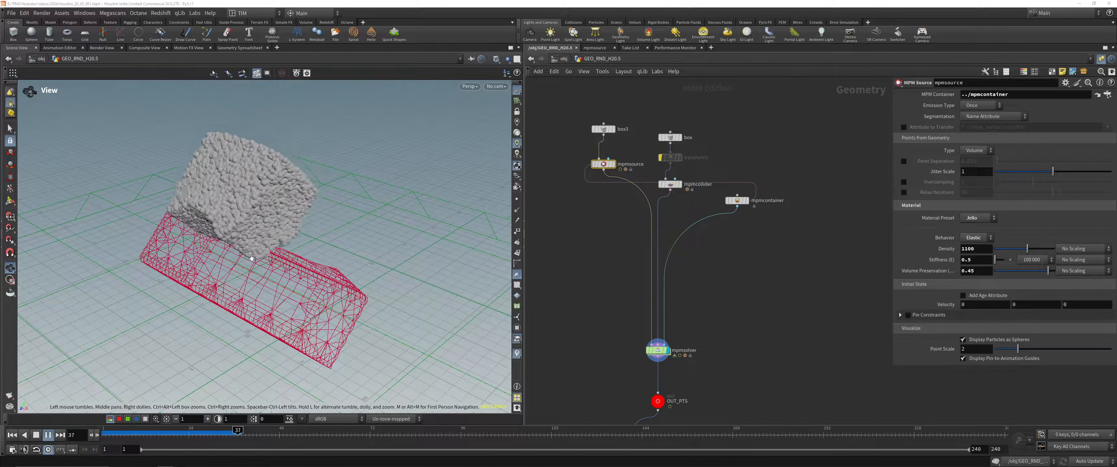
Step: Watch the jello cube hit the collider during playback and stop at frame 37
left_click_drag(234, 266, 299, 258)
scroll(298, 258, "up", 5)
right_click_drag(299, 258, 239, 243)
mouse_move(236, 437)
left_mouse_down()
mouse_move(105, 436)
mouse_move(237, 438)
left_mouse_up()
Step: Add a Subdivide node fed by box3 beside the MPM network
middle_click_drag(635, 321, 684, 286)
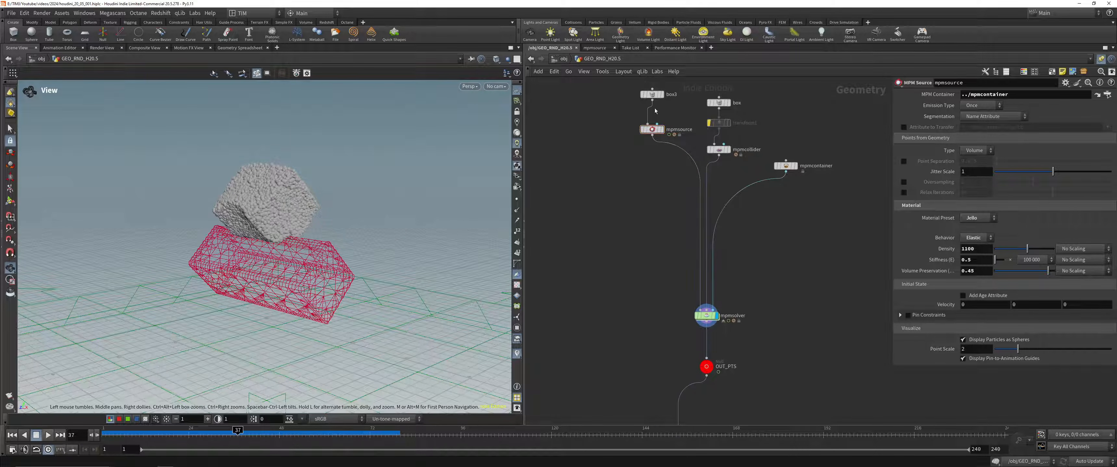
key("Tab")
type("sub")
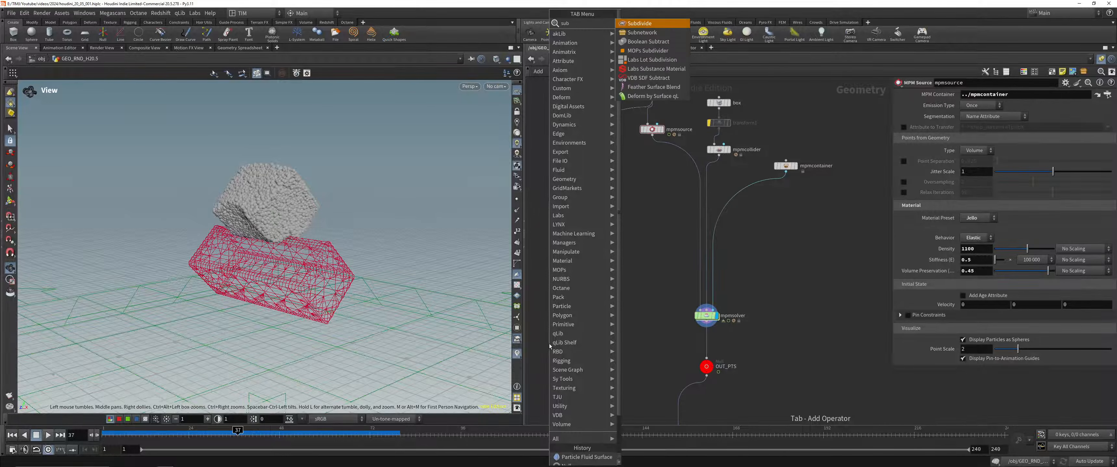
key("Return")
left_click(550, 346)
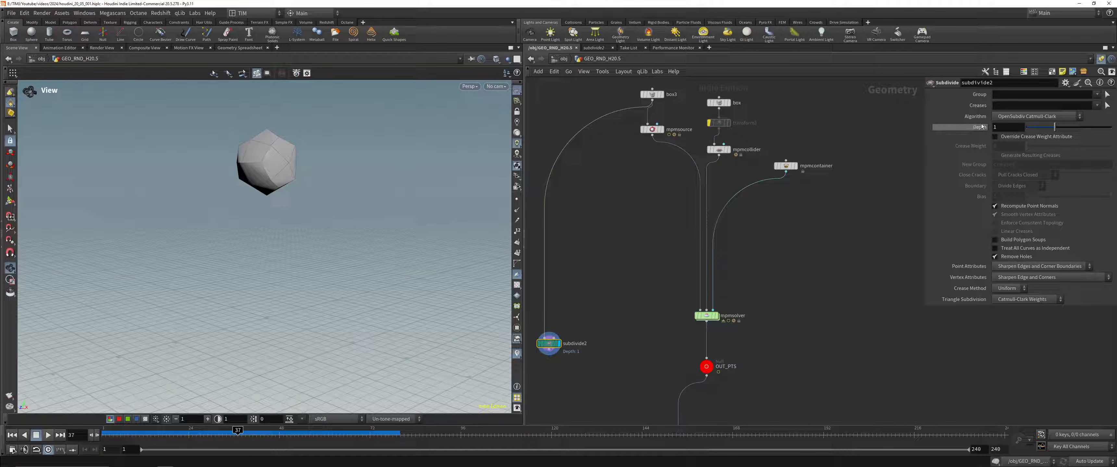
Step: Set the Subdivide algorithm to OpenSubdiv Bilinear with a depth of 6
left_click(1027, 117)
left_click(1006, 155)
left_click(1023, 117)
left_click(1016, 138)
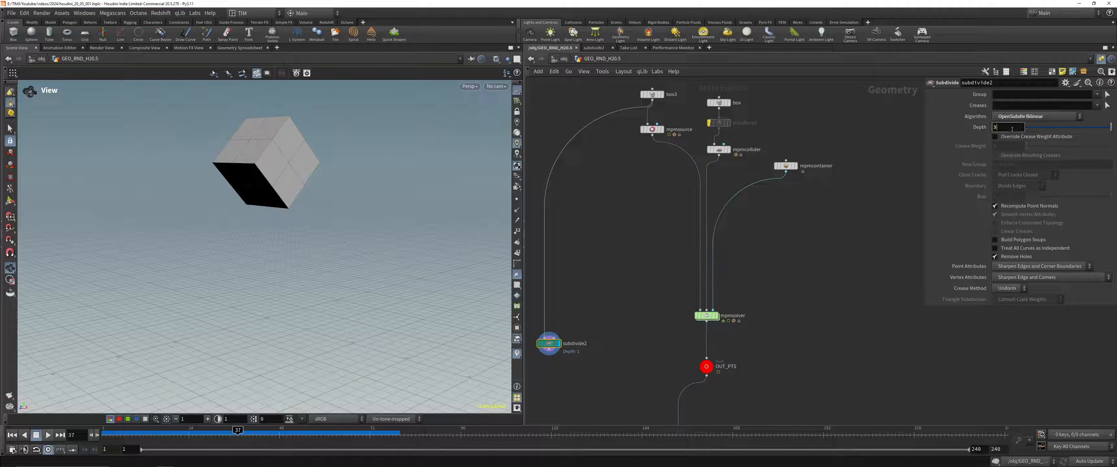
scroll(1012, 129, "up", 3)
Step: Add a Point Deform node below the Subdivide node
middle_click_drag(655, 333, 679, 268)
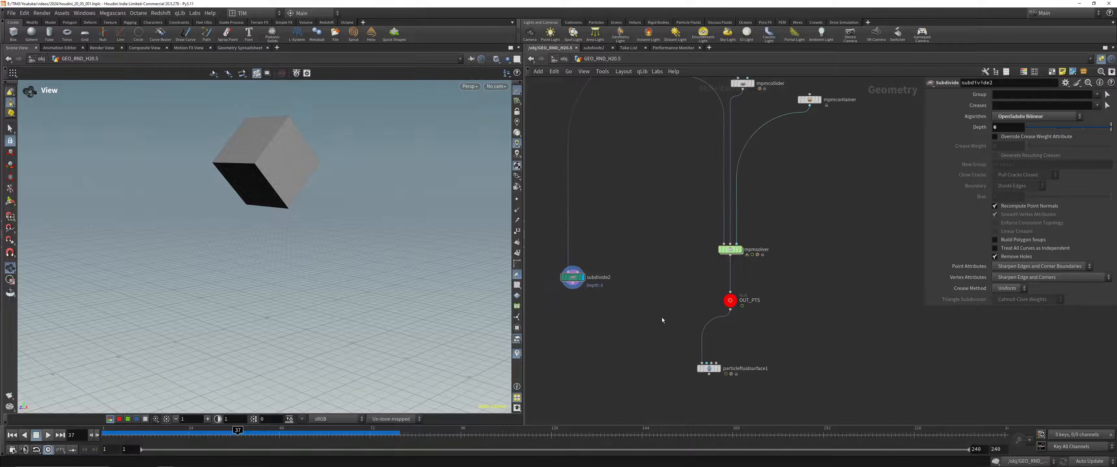
key("Tab")
type("pdef")
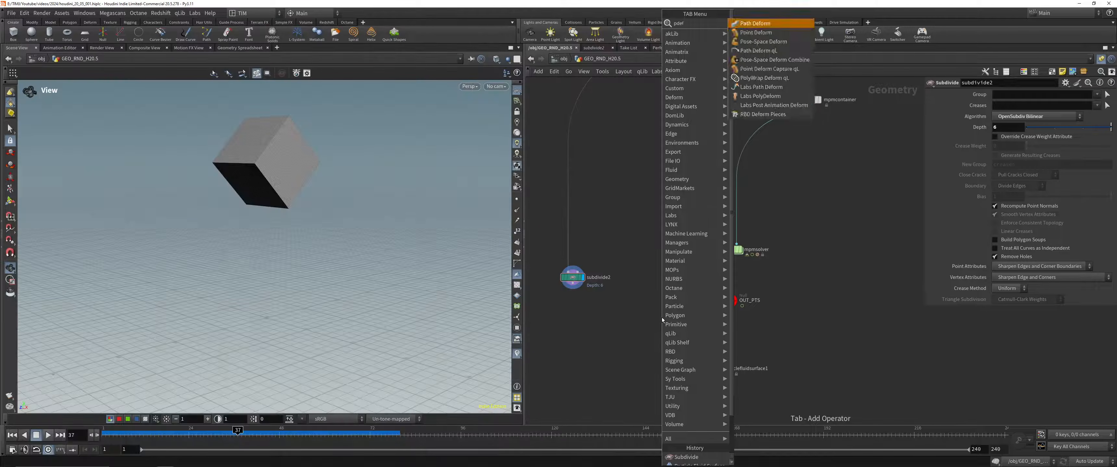
key("Down")
key("Return")
left_click(631, 337)
Step: Add a Rest Position node above the Point Deform node
key("Tab")
type("rest")
key("Return")
left_click(639, 303)
Step: Add a Time Shift node and place it above rest1, connected into its input
key("Tab")
type("f")
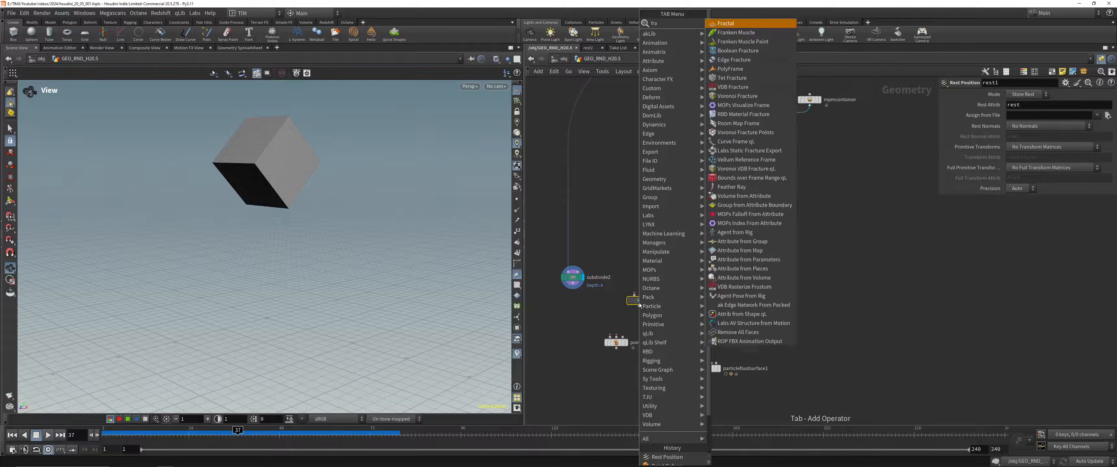
key("BackSpace")
type("tshi")
key("Return")
key("Return")
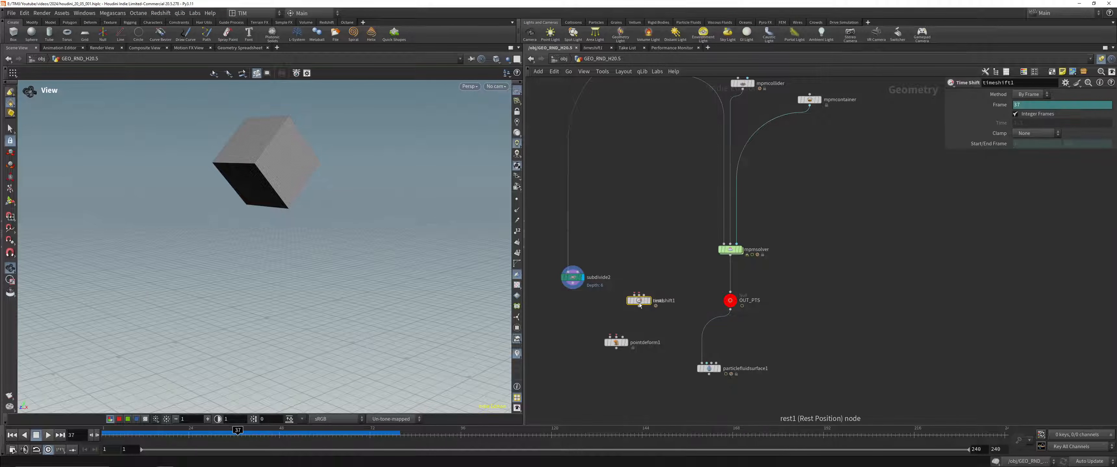
mouse_move(645, 304)
left_mouse_down()
mouse_move(645, 287)
mouse_move(644, 313)
mouse_move(641, 299)
left_mouse_up()
left_click(635, 304)
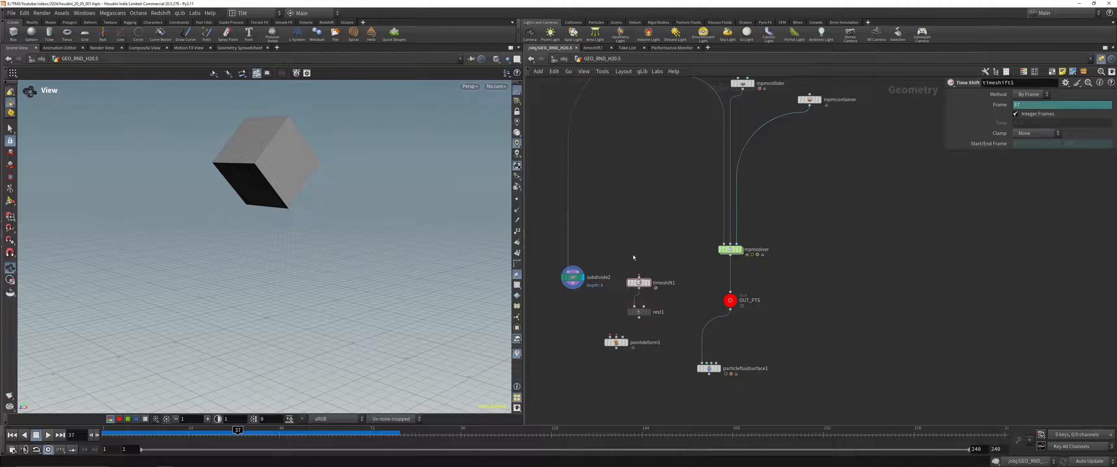
Step: Delete the Frame channel on timeshift1 so it holds frame 1, and connect mpmsolver to its input
right_click(1029, 106)
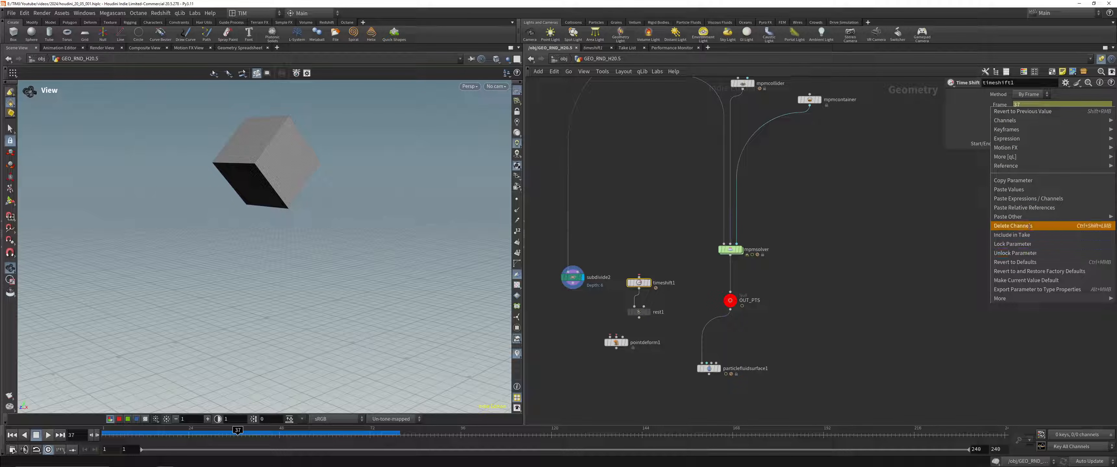
left_click(1040, 228)
left_click(730, 255)
left_click(639, 277)
Step: Wire pointdeform1 with subdivide2 as the geometry, rest1 as the rest points and OUT_PTS as the deformed points
left_click(638, 317)
left_click(616, 338)
left_click(610, 338)
left_click(573, 284)
left_click(623, 337)
left_click(730, 310)
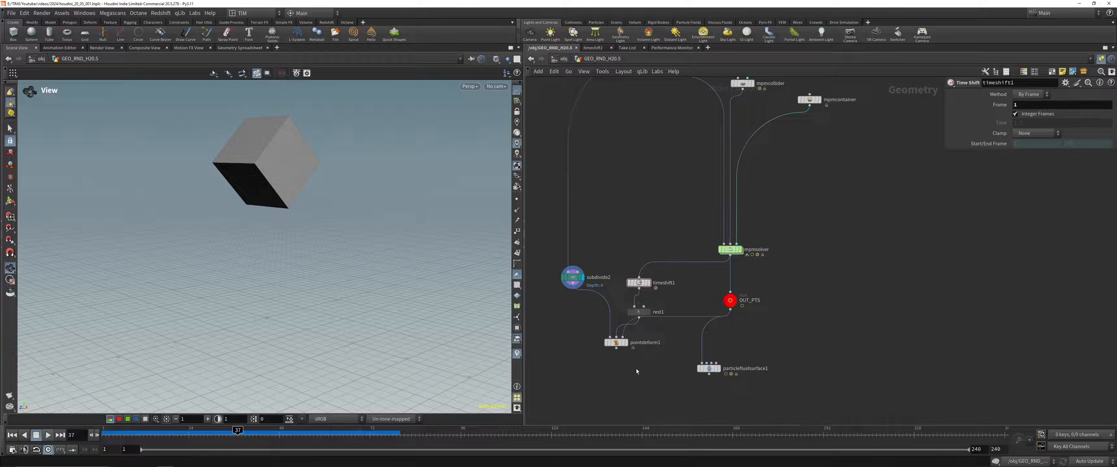
Step: Display pointdeform1, play the deforming cube mesh from the start and scrub back to frame 15
left_click(616, 343)
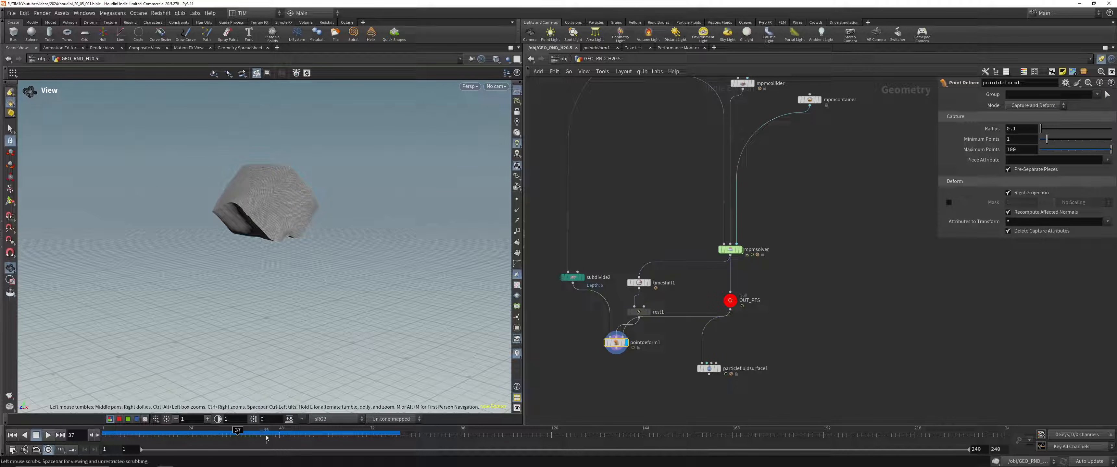
left_click_drag(267, 438, 59, 428)
left_click(48, 436)
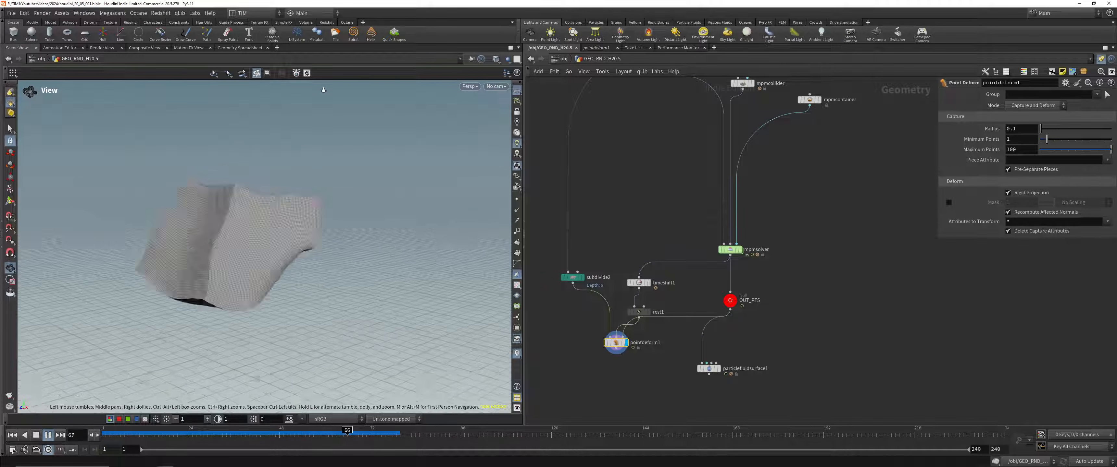
left_click_drag(278, 435, 149, 435)
left_click(48, 435)
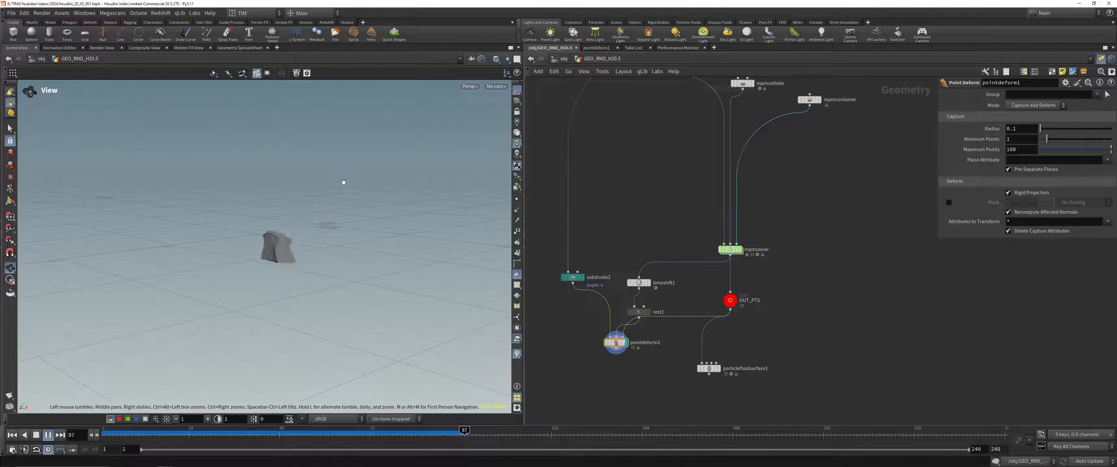
left_click_drag(167, 434, 154, 434)
right_click_drag(379, 192, 393, 98)
middle_click_drag(664, 403, 676, 354)
key("Tab")
type("wq")
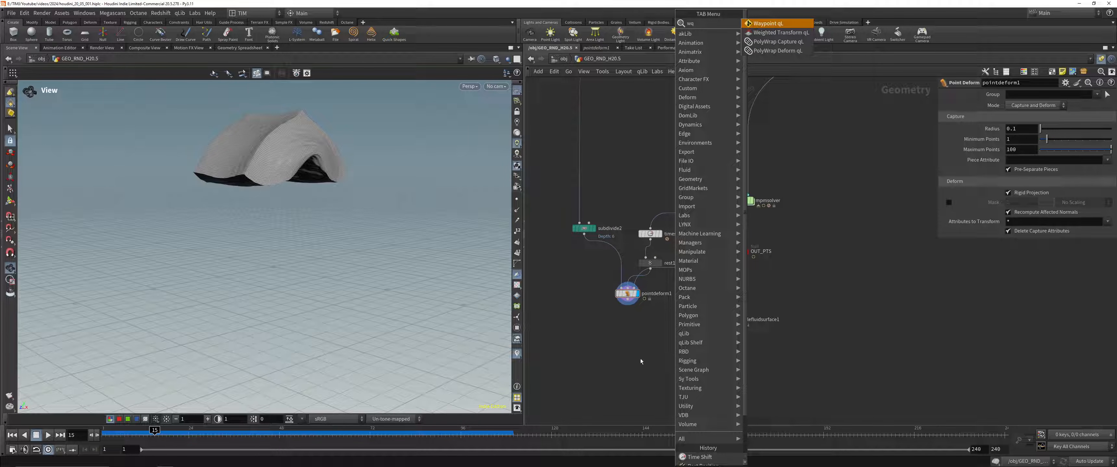
key("Escape")
Step: Add a Wrinkle Deformer node below pointdeform1
key("Tab")
type("wr")
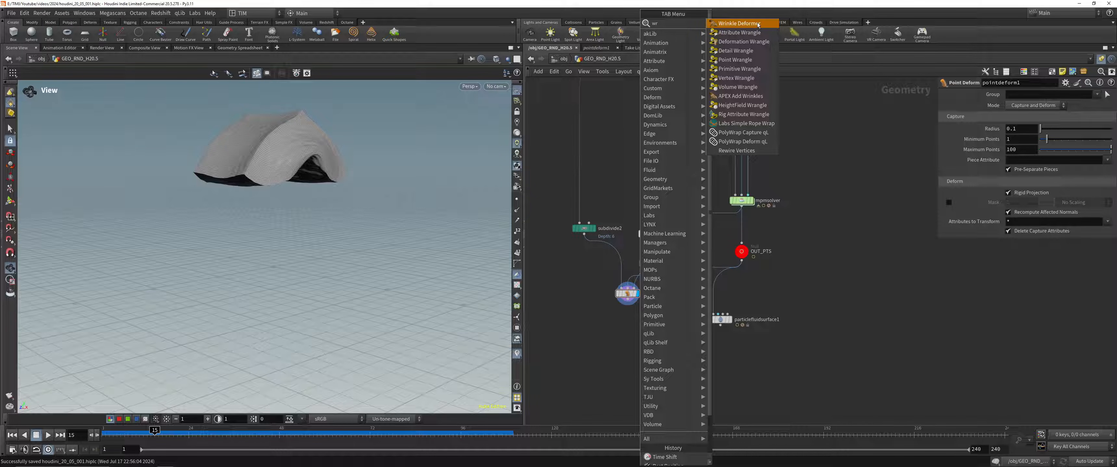
left_click(758, 25)
left_click(631, 345)
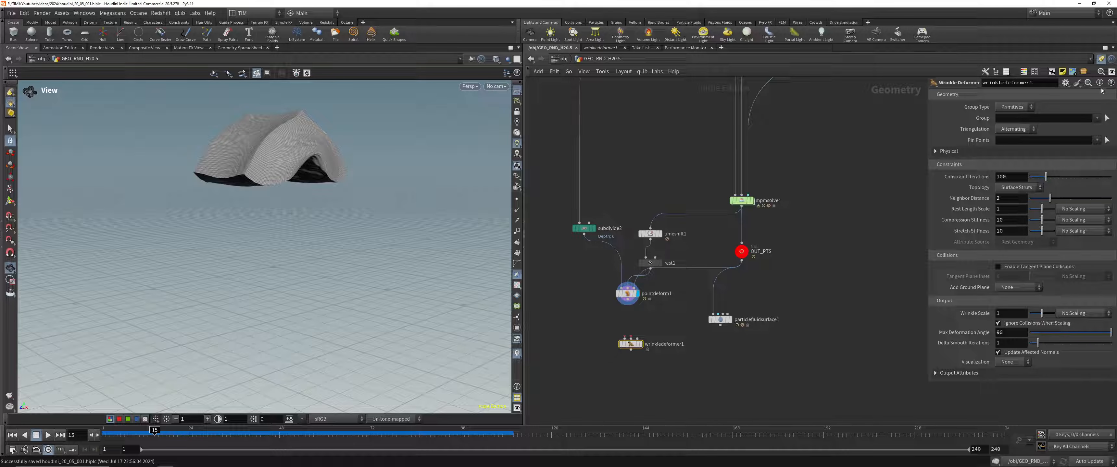
Step: Open the Wrinkle Deformer help page, read its overview and inputs, and close it
left_click(1110, 84)
left_click_drag(347, 167, 615, 91)
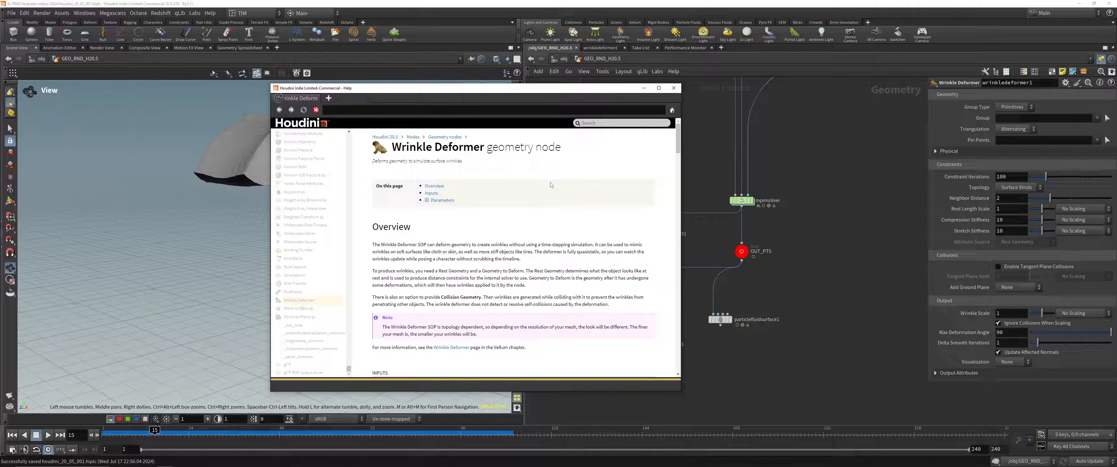
scroll(617, 219, "down", 3)
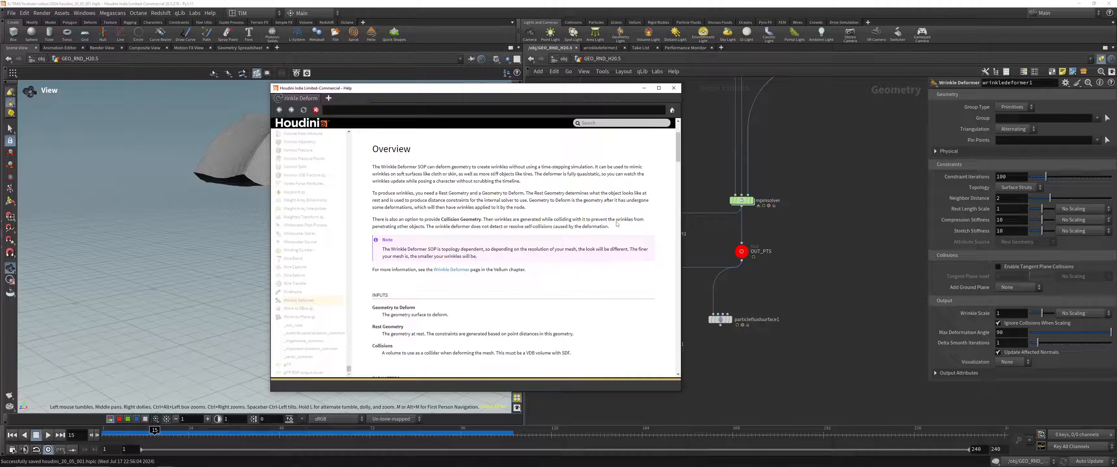
left_click(673, 89)
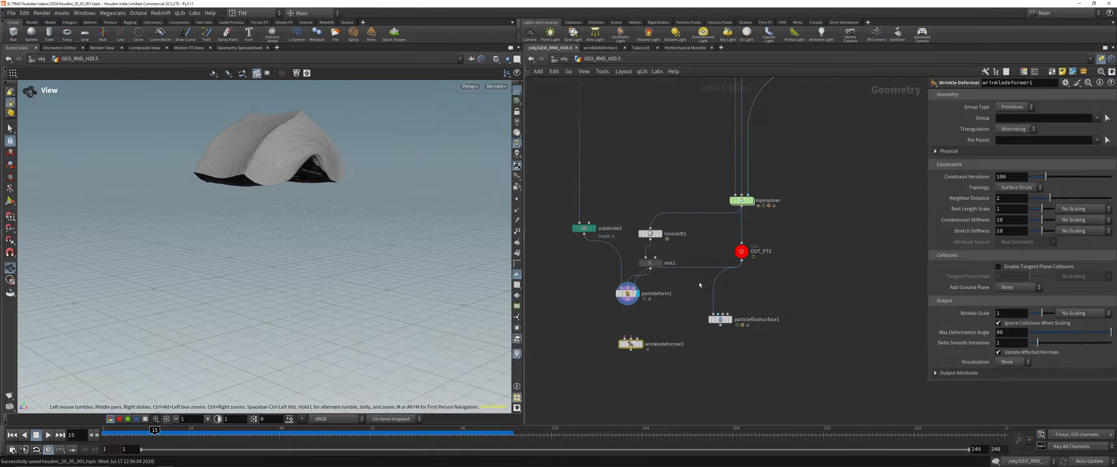
Step: Wire pointdeform1 into the first two inputs of the wrinkledeformer1 node
scroll(676, 299, "up", 3)
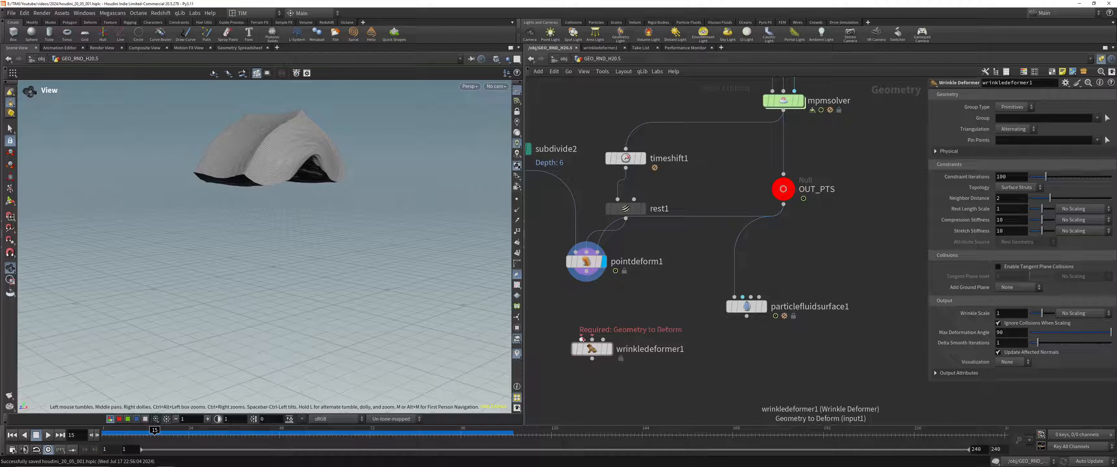
left_click_drag(581, 339, 586, 272)
left_click_drag(592, 339, 586, 273)
left_click_drag(620, 368, 616, 387)
left_click(602, 391)
middle_click_drag(650, 308, 770, 308)
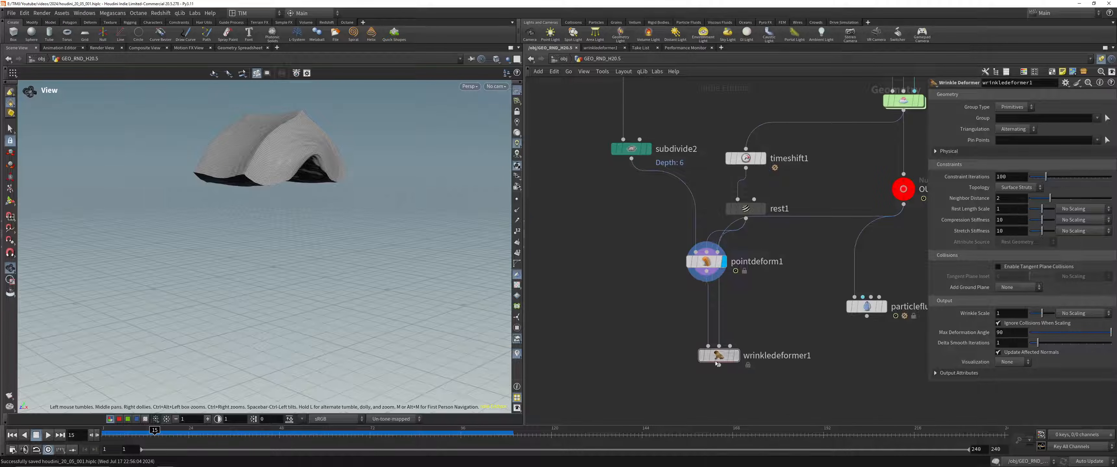
Step: Duplicate timeshift1 and rest1 below subdivide2 and connect the new rest node to wrinkledeformer1's second input
left_click_drag(712, 349, 731, 372)
left_click_drag(769, 226, 631, 159)
left_click_drag(620, 269, 742, 373)
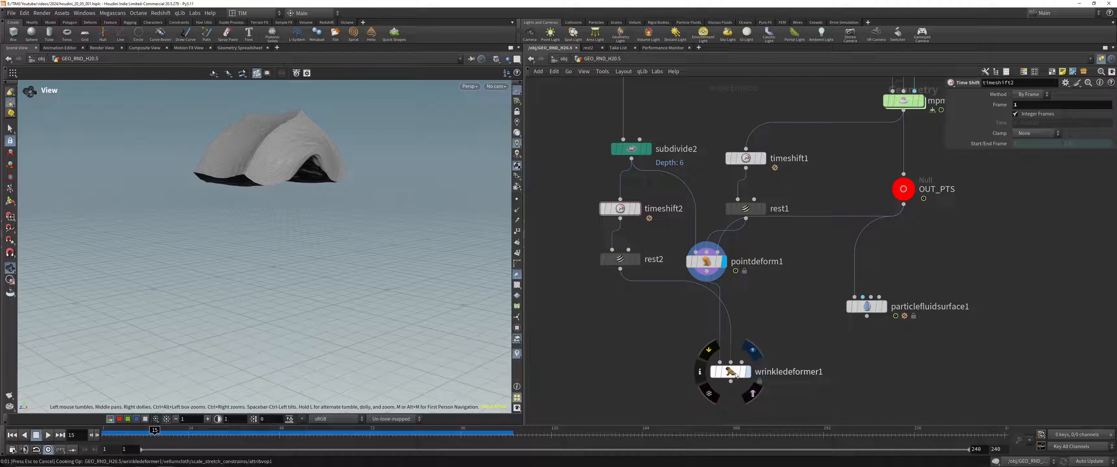
Step: Display wrinkledeformer1, move to frame 32 and save the scene
left_click(736, 376)
left_click_drag(319, 148, 332, 191)
left_click_drag(155, 437, 219, 438)
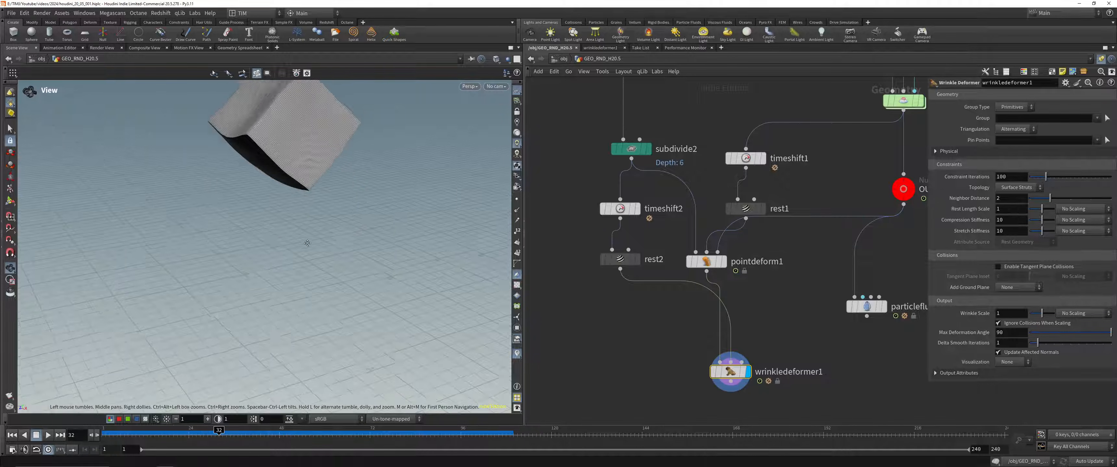
key("ctrl+s")
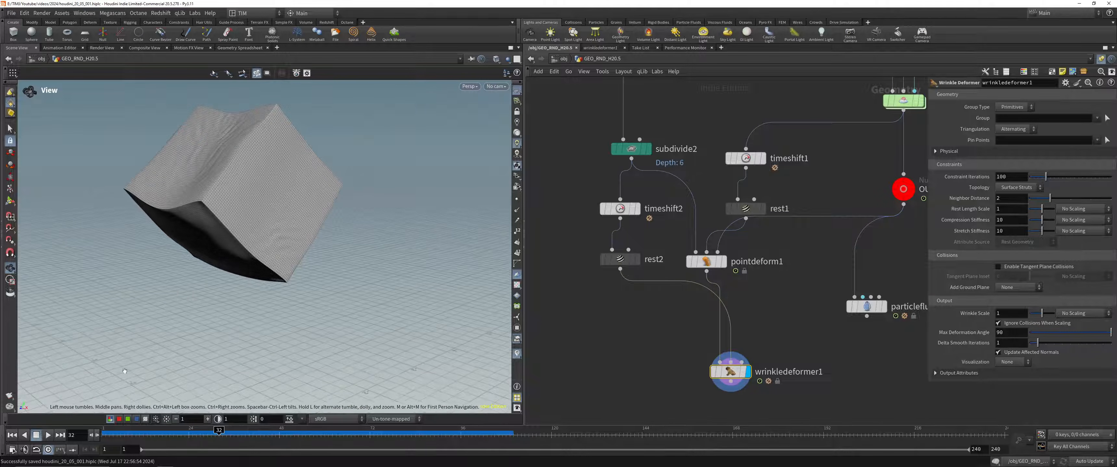
Step: Play the wrinkled cube from the start, then examine its wrinkles up close at frame 82
left_click(12, 436)
left_click(48, 436)
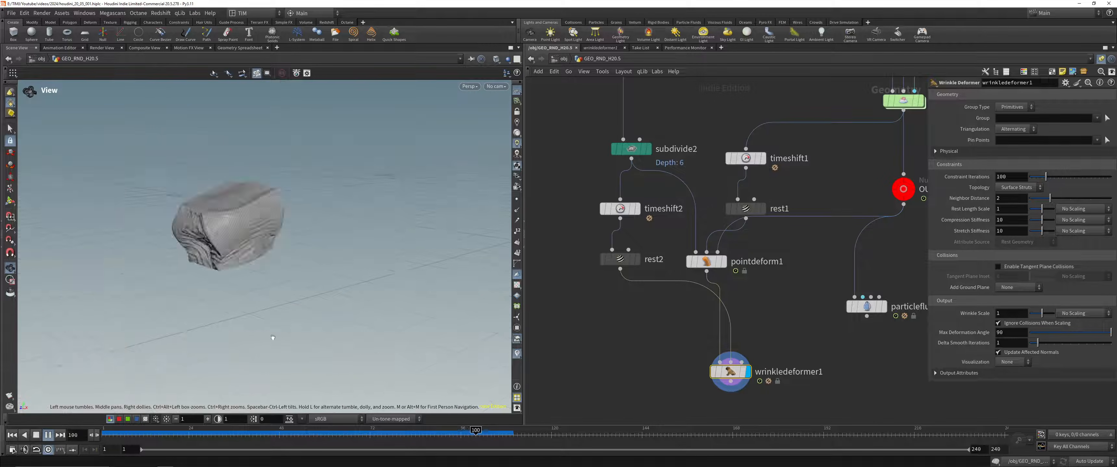
left_click_drag(271, 435, 408, 436)
middle_click_drag(367, 195, 335, 266)
right_click_drag(335, 265, 388, 90)
middle_click_drag(388, 89, 378, 122)
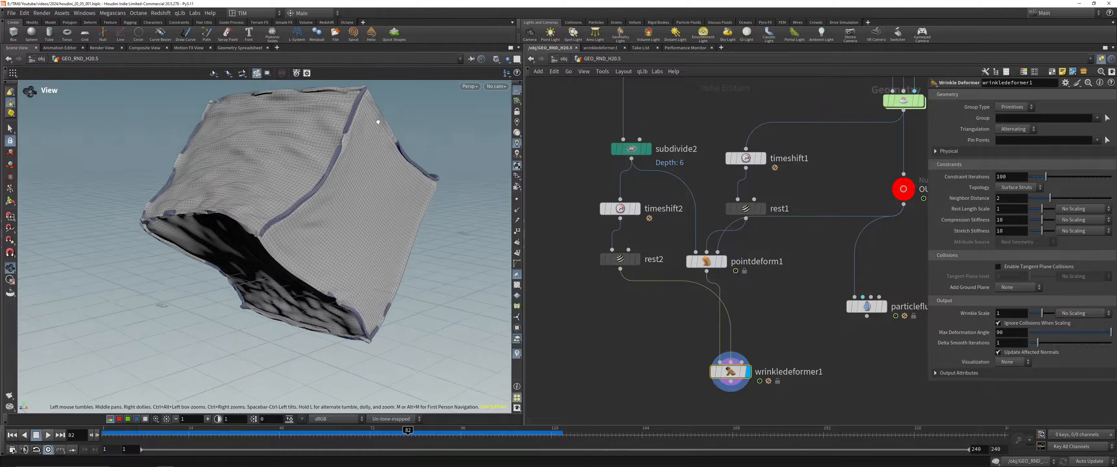
middle_click_drag(384, 210, 427, 236)
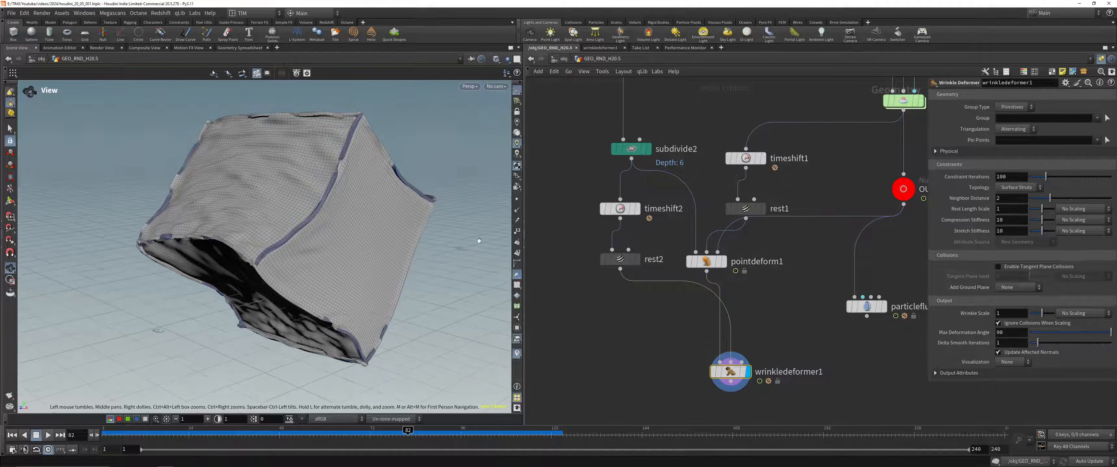
Step: Raise the wrinkle deformer's Constraint Iterations to 184 and try the Cloth topology before restoring Surface Struts
left_click_drag(1046, 176, 1059, 206)
left_click(1031, 189)
left_click(1030, 196)
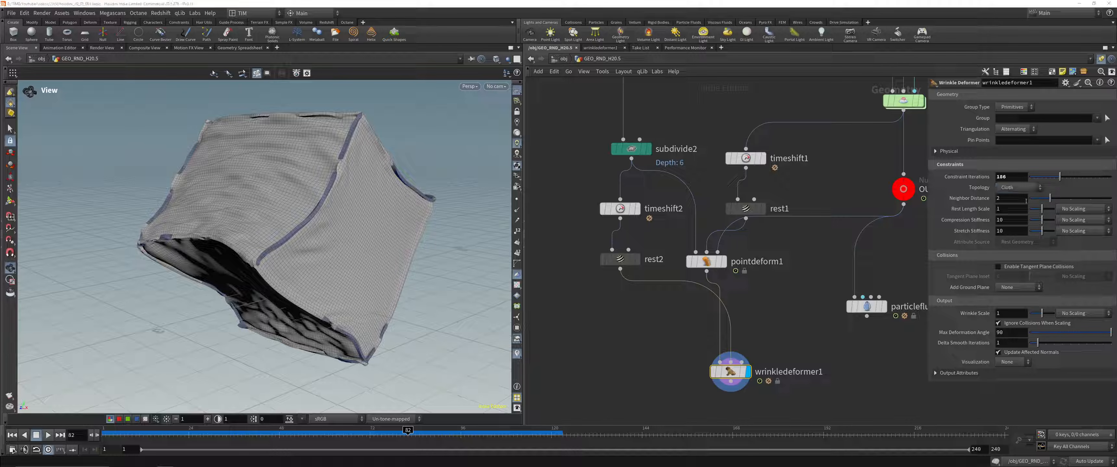
left_click(1025, 189)
left_click(1016, 188)
left_click_drag(1070, 198, 1019, 203)
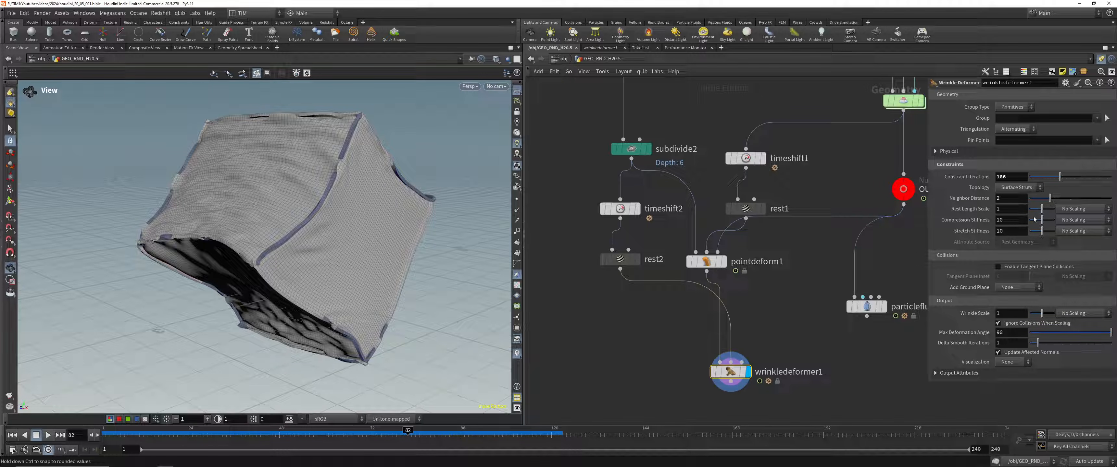
Step: Try a Rest Length Scale of 0.91, a Compression Stiffness of 0 and a lower Wrinkle Scale, restoring each default
left_click_drag(1041, 209, 1038, 215)
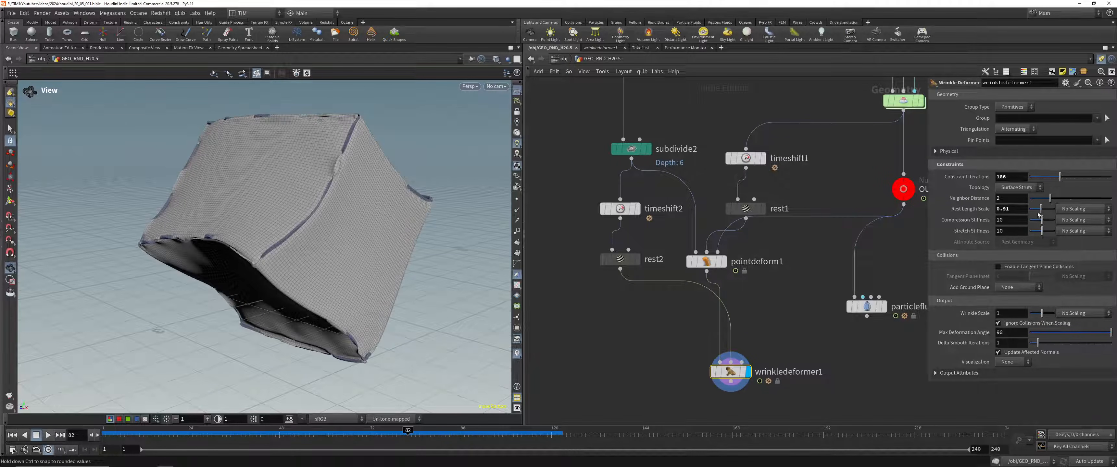
middle_click(981, 210, "ctrl")
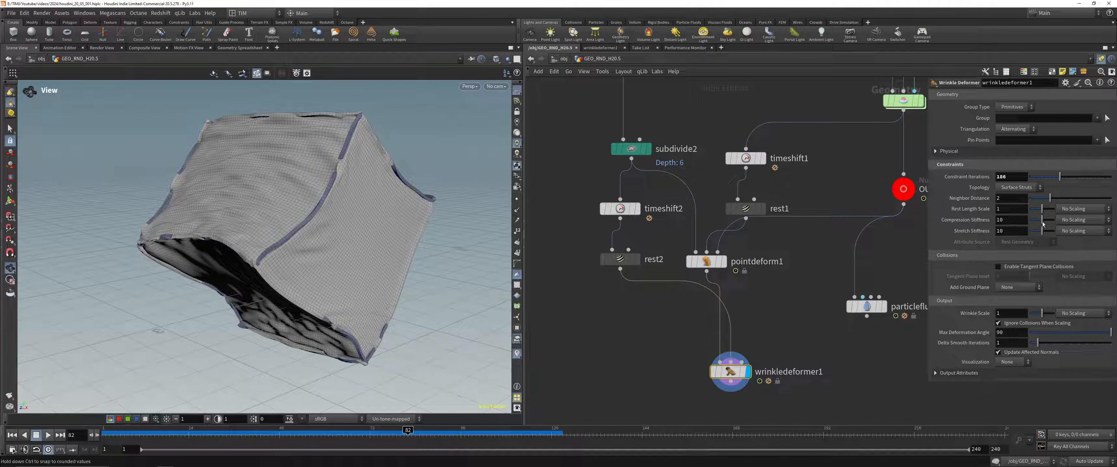
mouse_move(1031, 228)
left_mouse_down()
mouse_move(1043, 231)
mouse_move(1025, 230)
left_mouse_up()
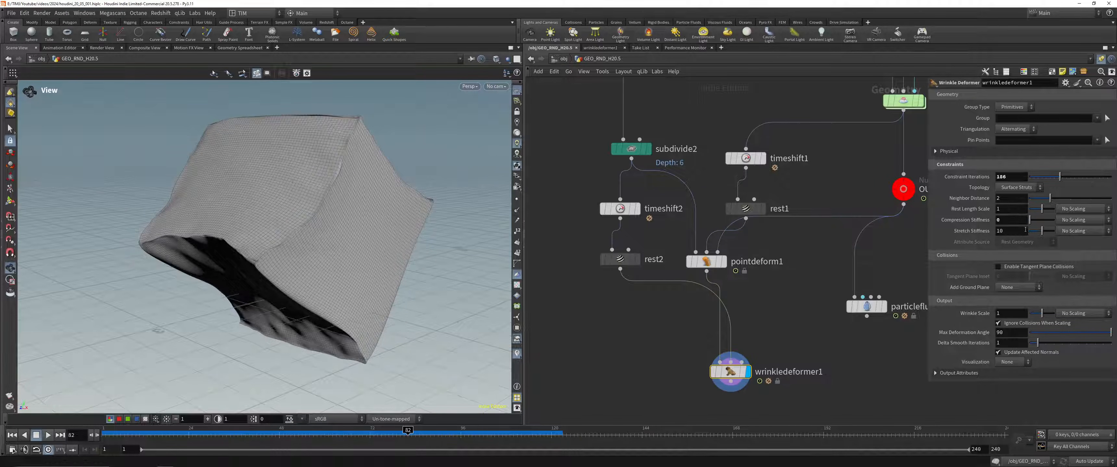
middle_click(986, 221, "ctrl")
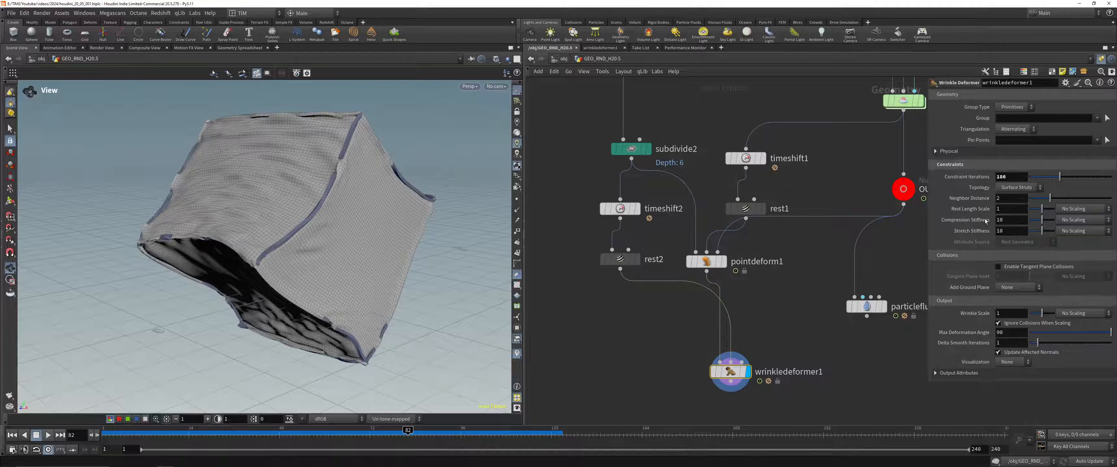
left_click_drag(1043, 317, 1030, 317)
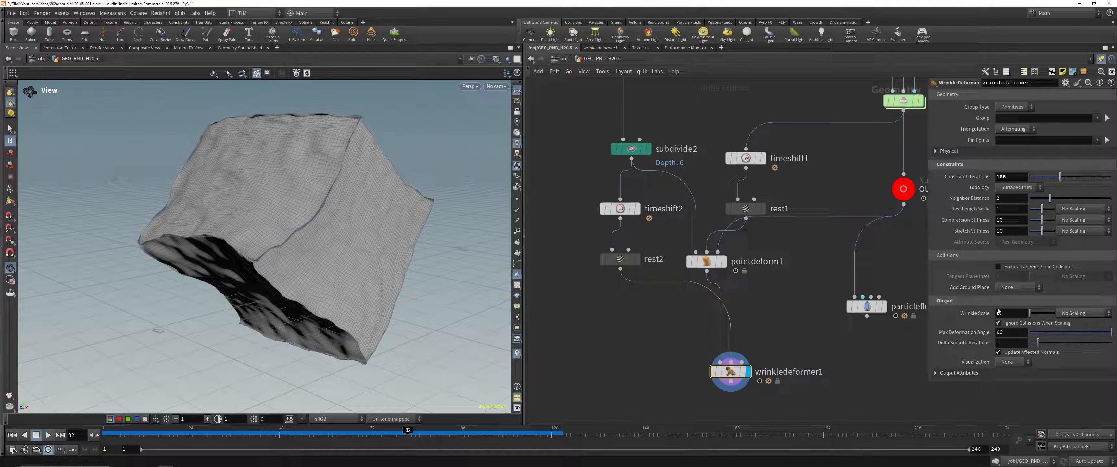
middle_click(984, 315, "ctrl")
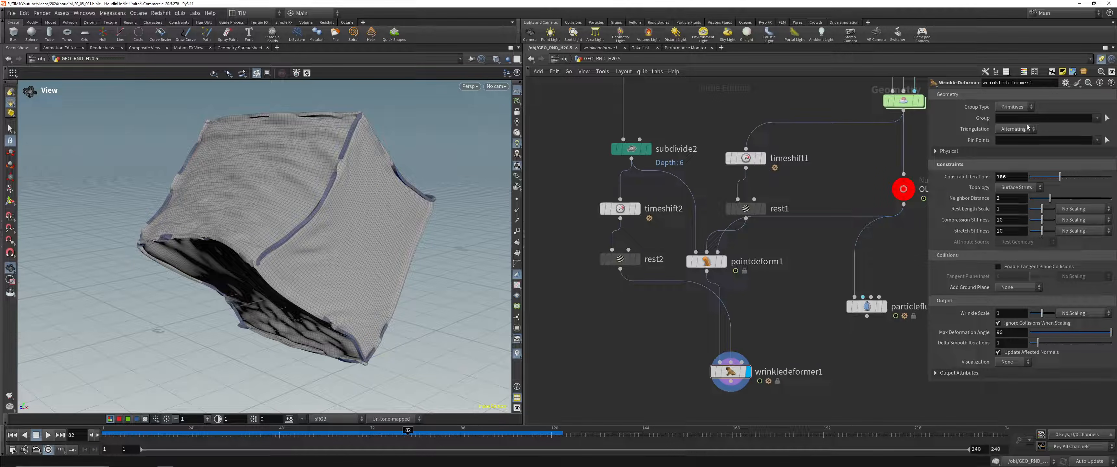
Step: Try another triangulation mode on the wrinkle deformer, restore Alternating and replay the animation from the start
left_click(1014, 129)
left_click(1021, 148)
left_click(1014, 129)
left_click(1011, 157)
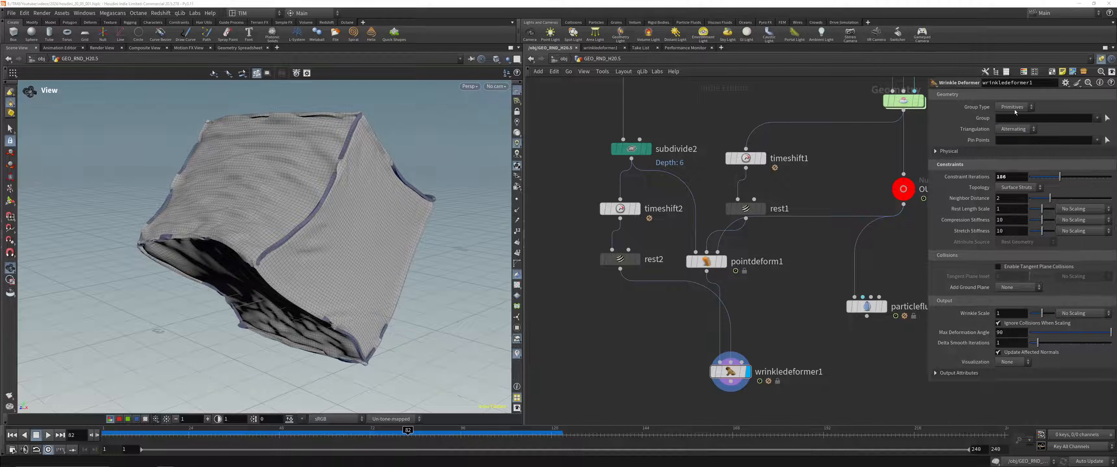
left_click(12, 436)
left_click(48, 435)
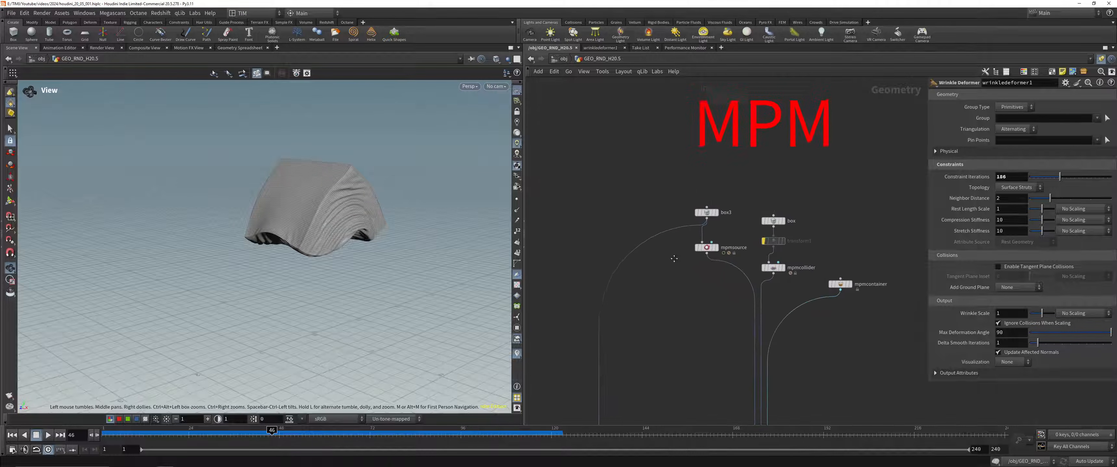
Step: Display box3, set its X and Y size to 0.1 and reset its rotation to 0
left_click_drag(704, 224, 704, 224)
left_click_drag(689, 190, 707, 220)
left_click(715, 214)
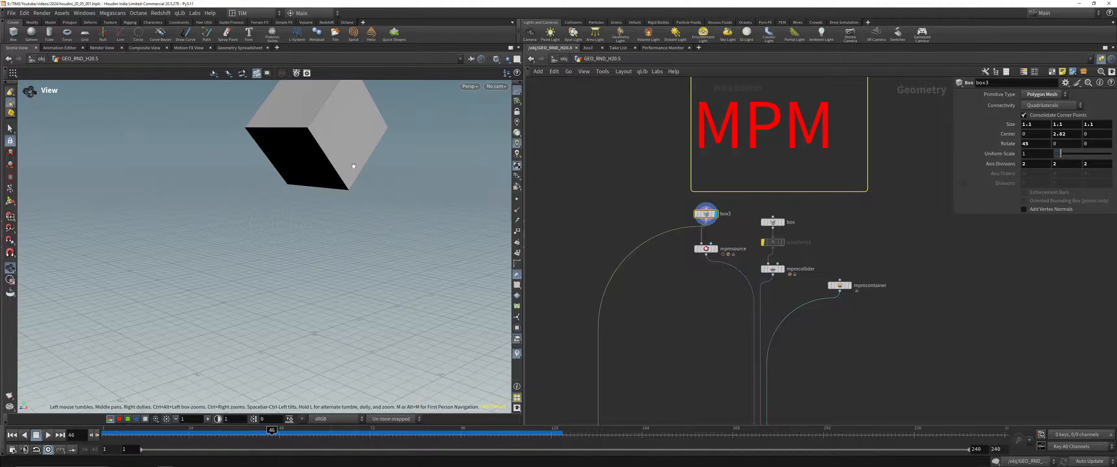
middle_click_drag(381, 160, 340, 226)
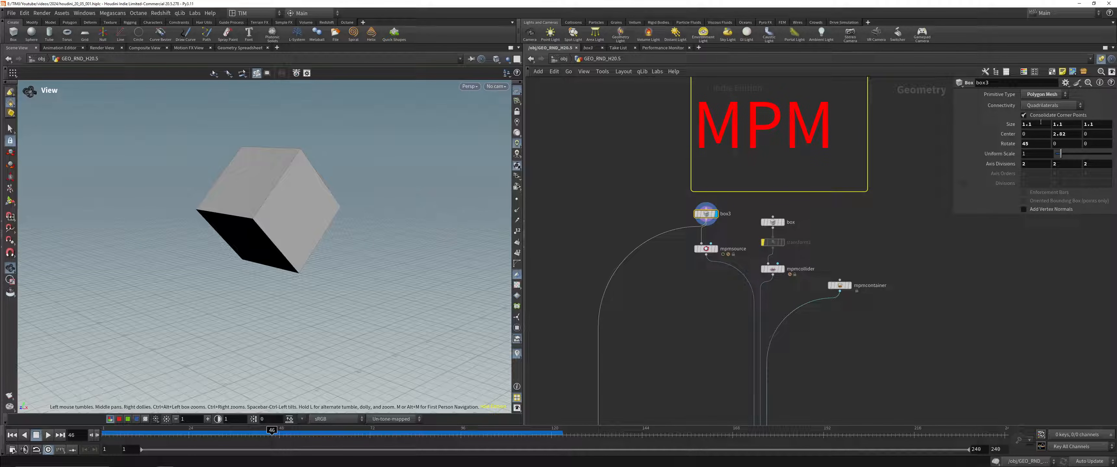
mouse_move(1040, 126)
middle_mouse_down()
mouse_move(993, 125)
mouse_move(1049, 127)
mouse_move(1039, 128)
middle_mouse_up()
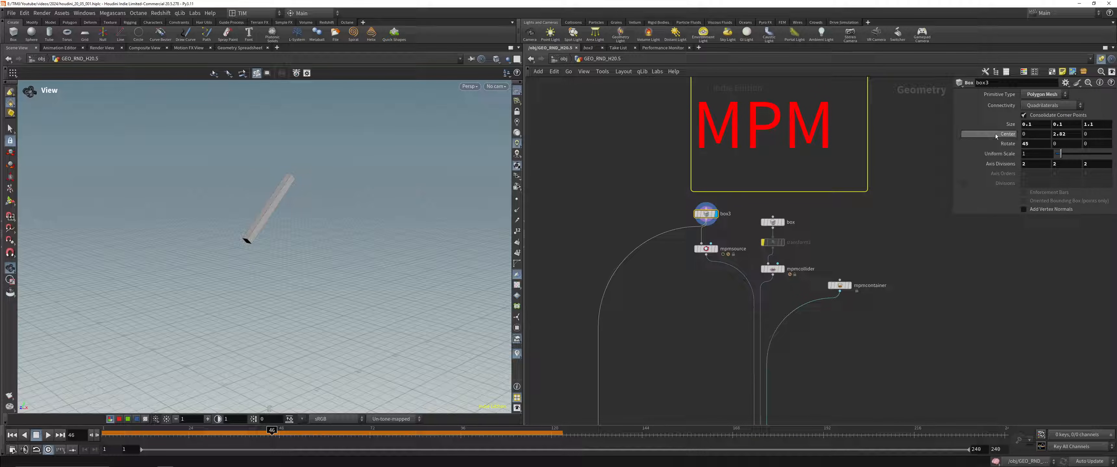
key("ctrl+z")
key("space+g")
left_click_drag(242, 175, 334, 171)
scroll(312, 180, "down", 5)
Step: Stretch box3 interactively into a thin slab about 4.59 by 0.05 by 1.1
key("Return")
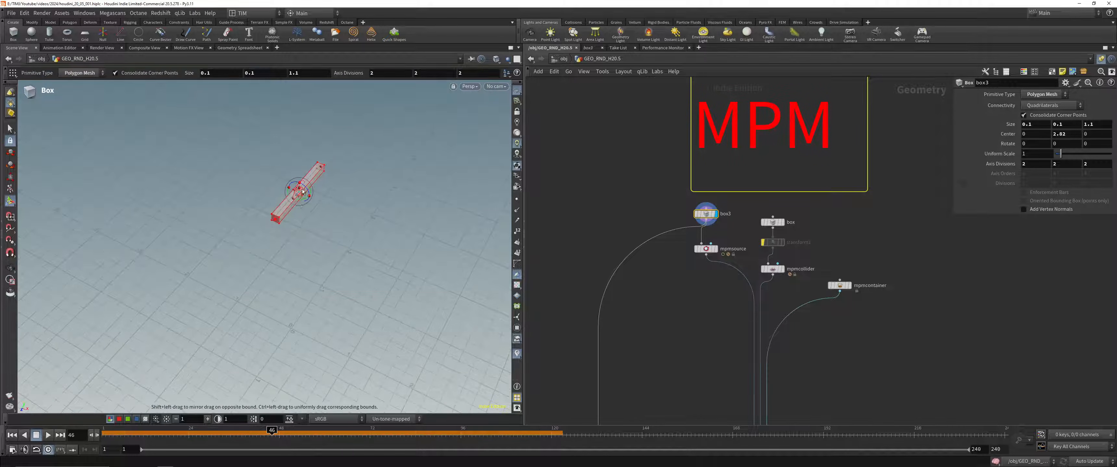
left_click_drag(304, 197, 488, 266)
left_click_drag(345, 196, 343, 200)
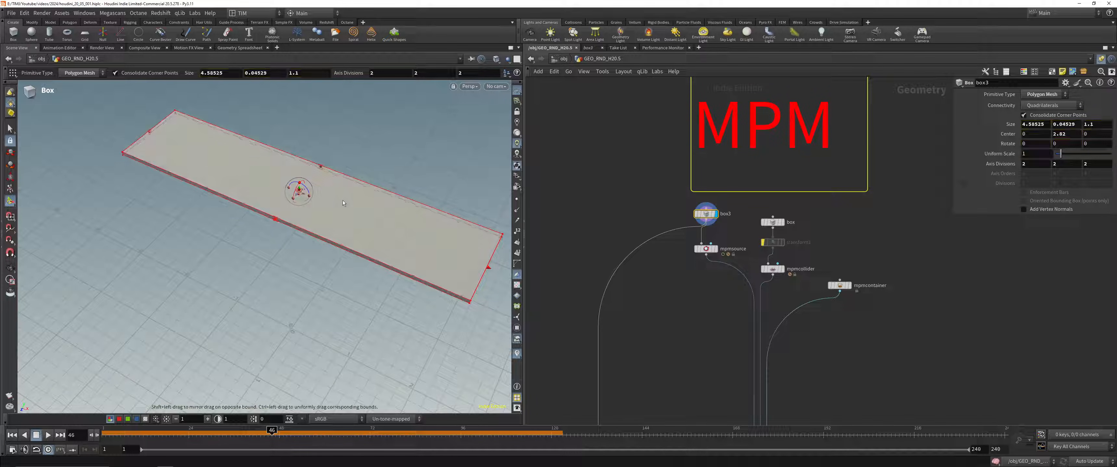
Step: Display the mpmsource points of the slab, return to frame 1 and save the scene
left_click(715, 249)
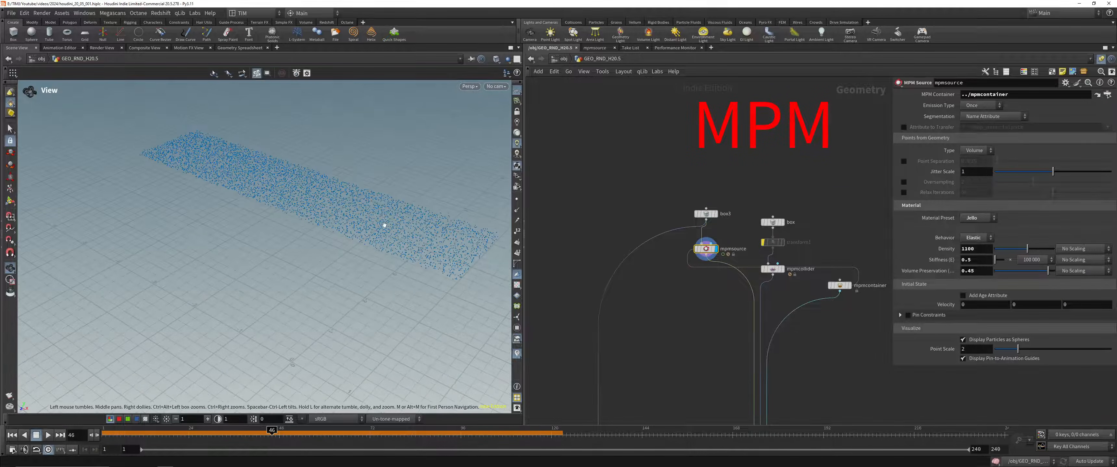
left_click(12, 435)
left_click_drag(316, 248, 328, 231)
key("ctrl+s")
Step: Display subdivide2 and pointdeform1 in turn, examine the slab's simulated motion and return to the first frame
middle_click_drag(673, 350, 636, 117)
left_click(732, 205)
left_click(573, 234)
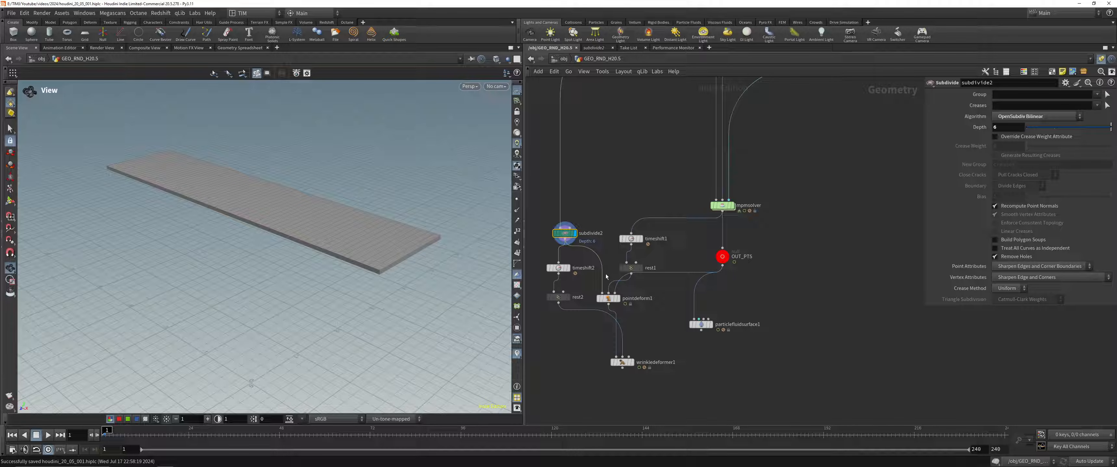
left_click(617, 299)
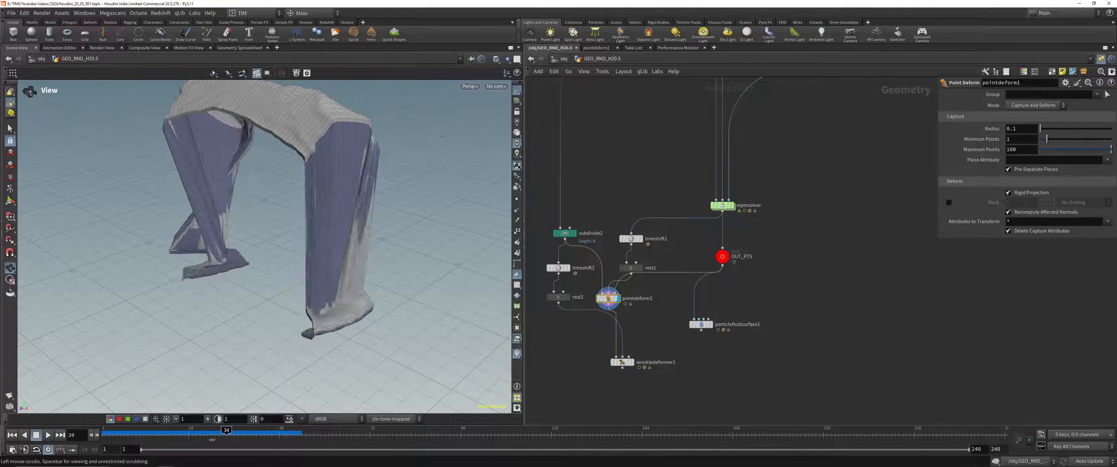
key("ctrl+Up")
Step: Set mpmsolver's Global Substeps to 2, play the simulation and scrub back to frame 1
middle_click_drag(624, 187, 621, 348)
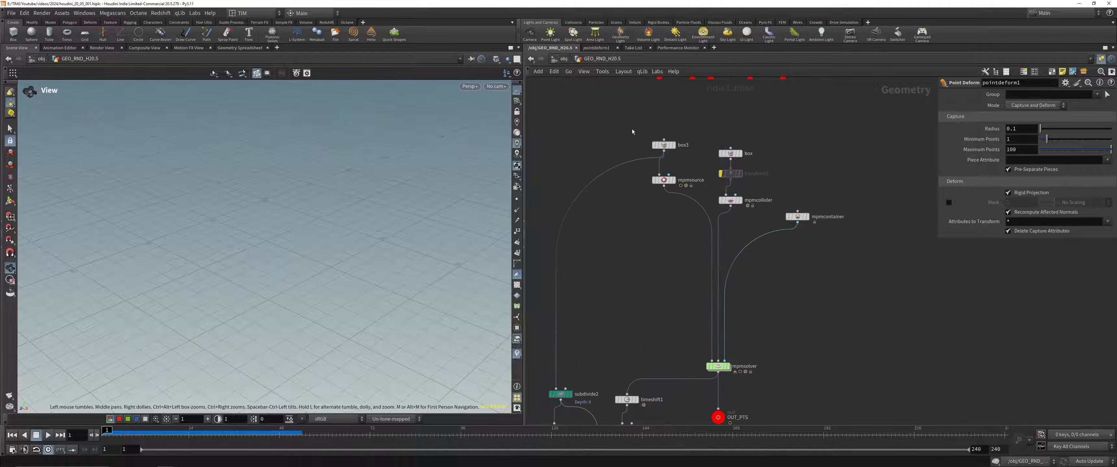
left_click(670, 179)
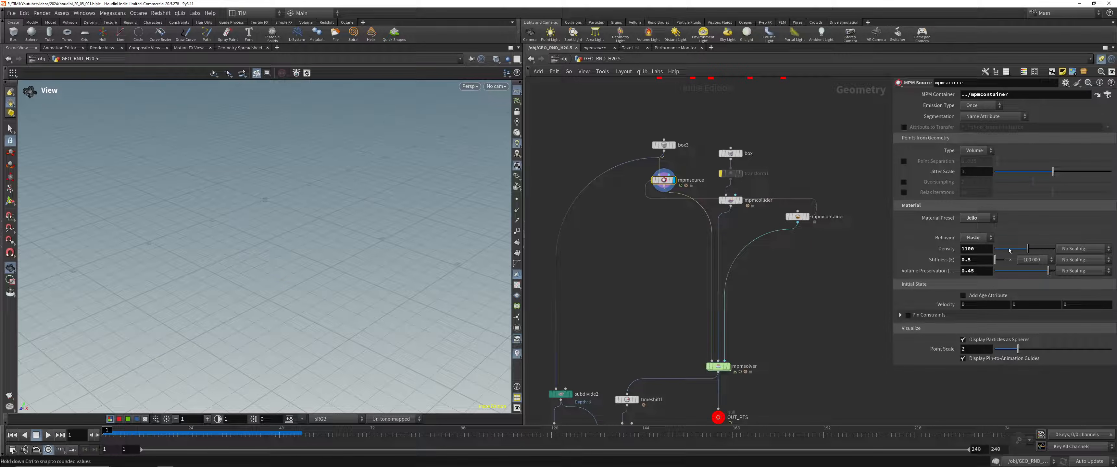
middle_click_drag(640, 326, 650, 294)
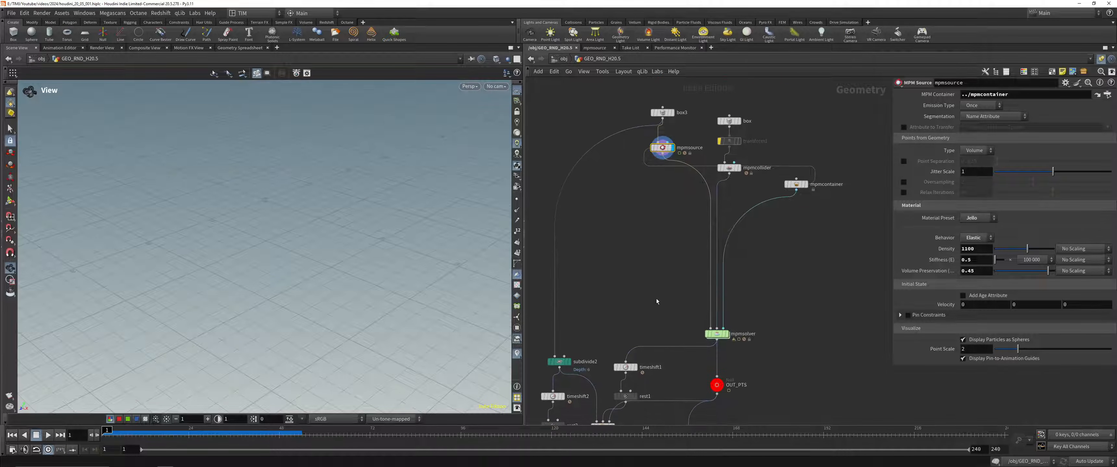
left_click(716, 334)
left_click(988, 140)
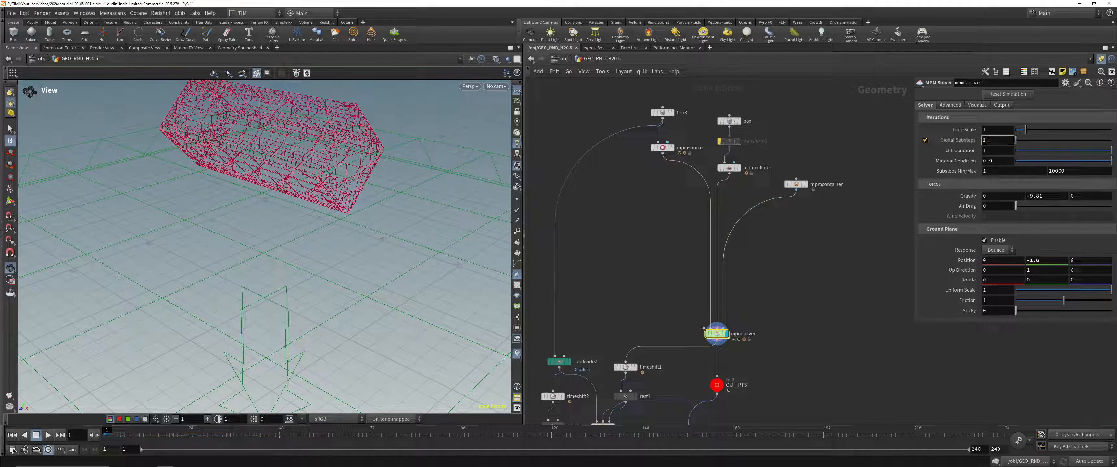
type("2")
key("Return")
key("Up")
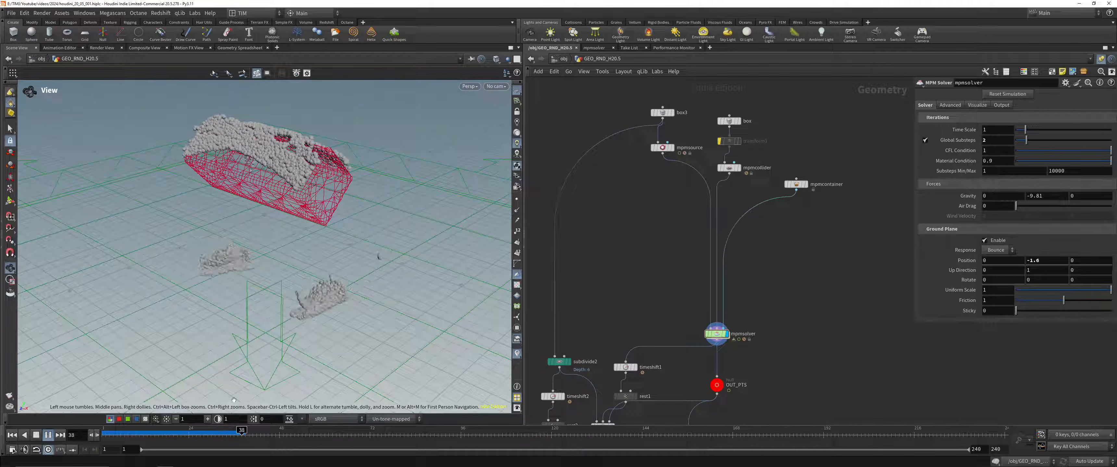
left_click_drag(197, 433, 104, 433)
Step: Set the mpmsource material preset to Metal and display mpmsolver to simulate the slab
middle_click_drag(644, 173, 632, 253)
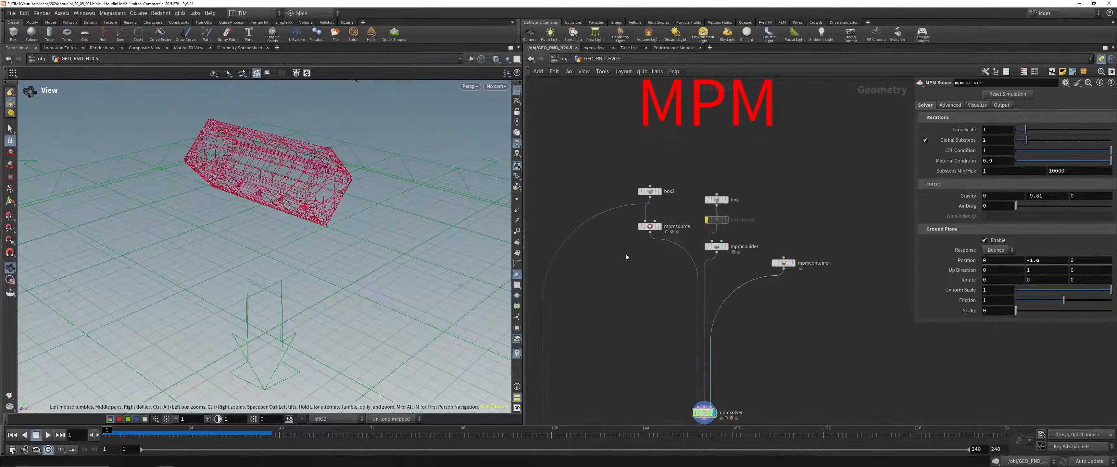
left_click(649, 227)
left_click(969, 220)
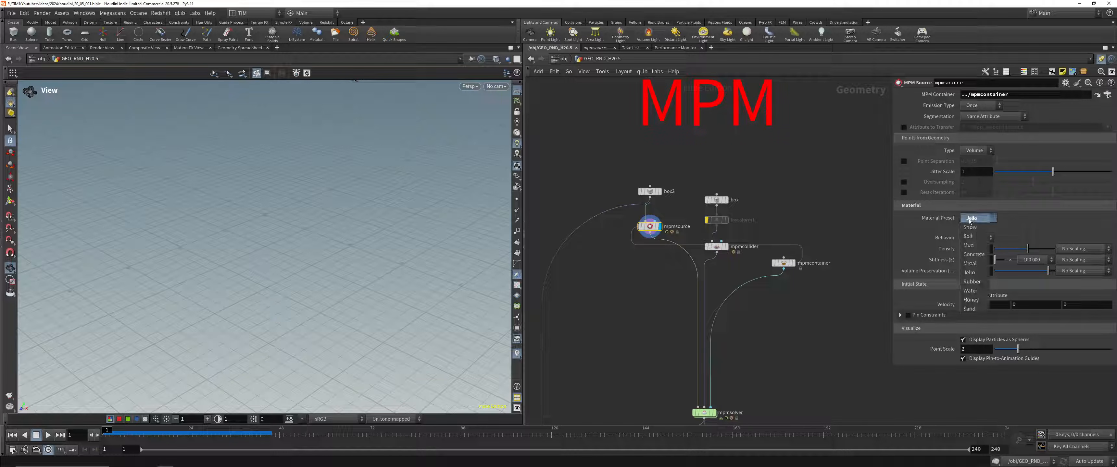
left_click(982, 262)
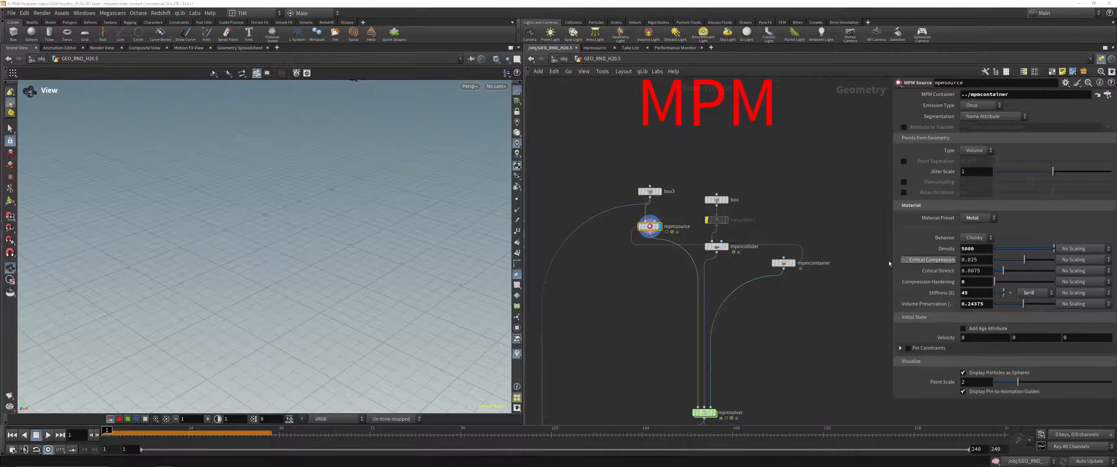
middle_click_drag(668, 373, 676, 313)
left_click(723, 353)
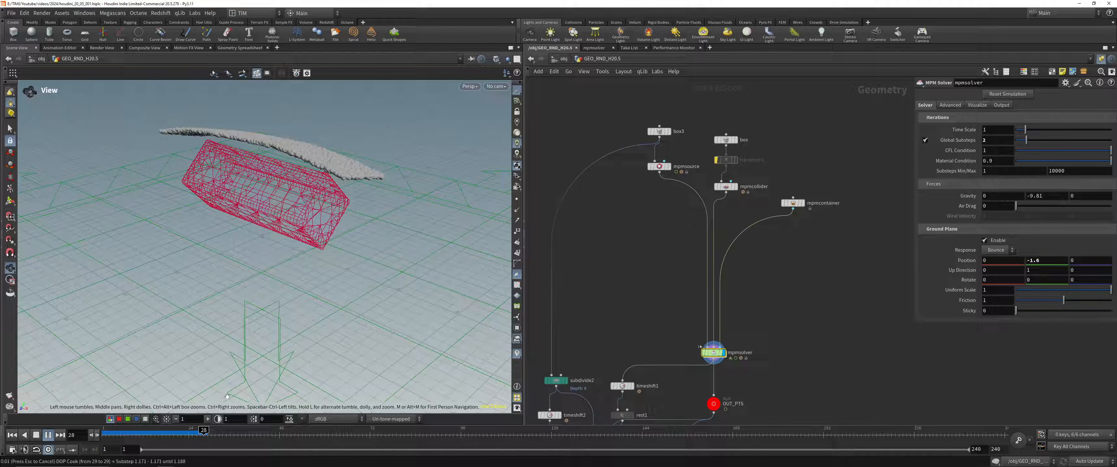
Step: Stop the playback, display wrinkledeformer1 and inspect the metal slab's clean mesh up to frame 26
mouse_move(164, 439)
left_mouse_down()
mouse_move(155, 437)
mouse_move(199, 436)
mouse_move(151, 435)
left_mouse_up()
middle_click_drag(696, 317, 742, 79)
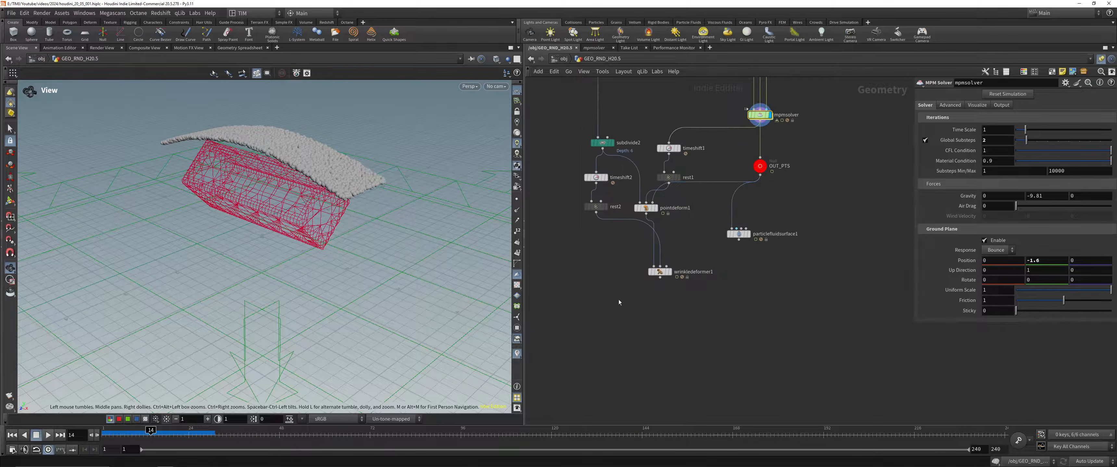
left_click_drag(614, 301, 725, 229)
key("r")
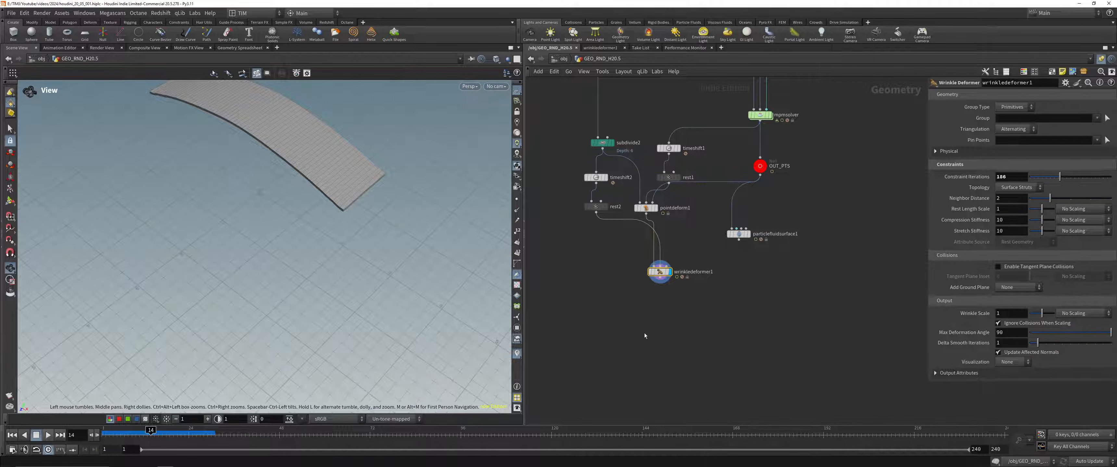
middle_click_drag(224, 145, 221, 252)
left_click_drag(157, 438, 197, 438)
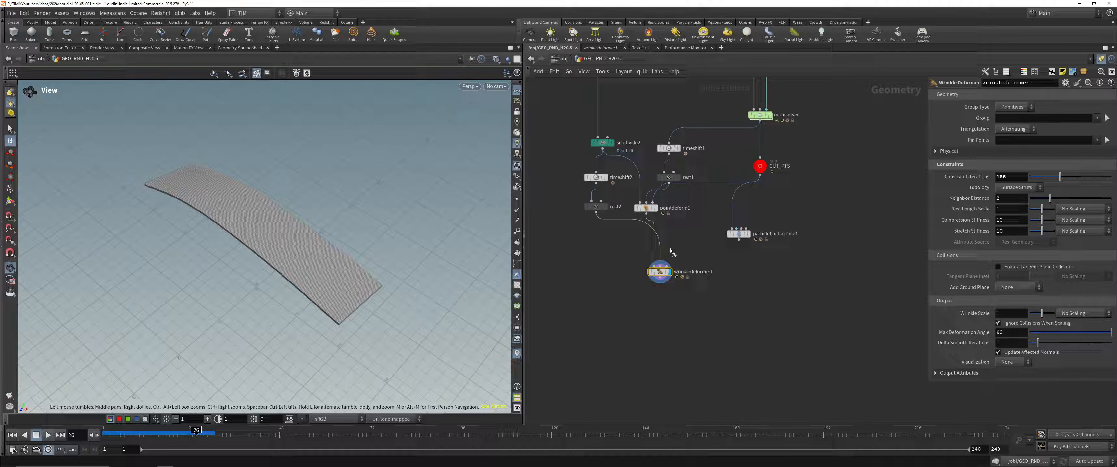
left_click_drag(341, 258, 380, 159)
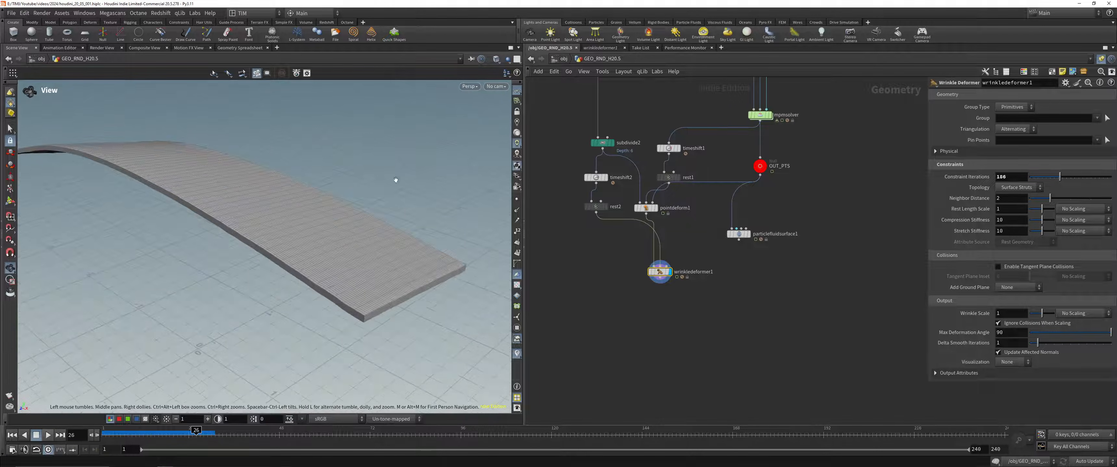
Step: Display mpmsolver and examine the metal slab's particles at frame 17
left_click_drag(650, 271, 621, 309)
middle_click_drag(710, 230, 675, 343)
left_click_drag(695, 196, 743, 249)
key("r")
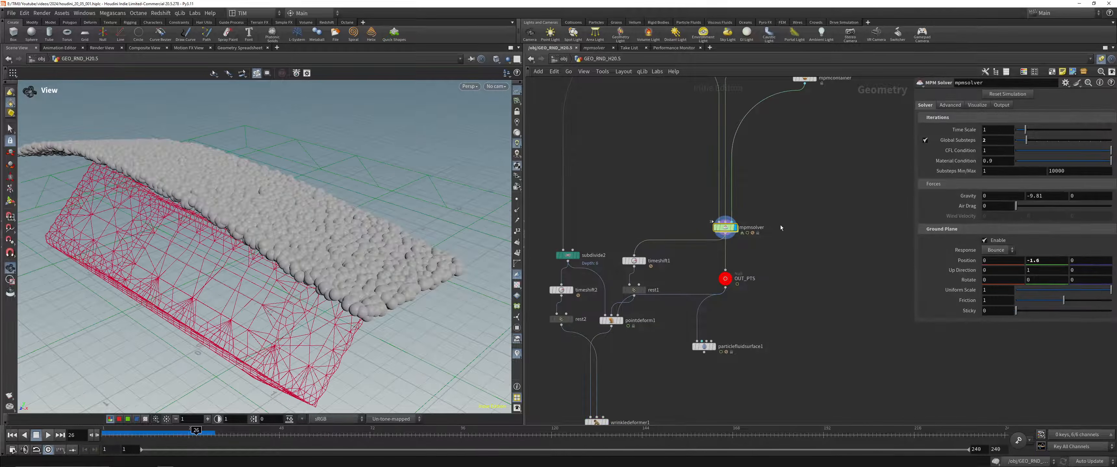
middle_click_drag(776, 225, 725, 240)
left_click_drag(189, 435, 165, 438)
scroll(375, 170, "down", 6)
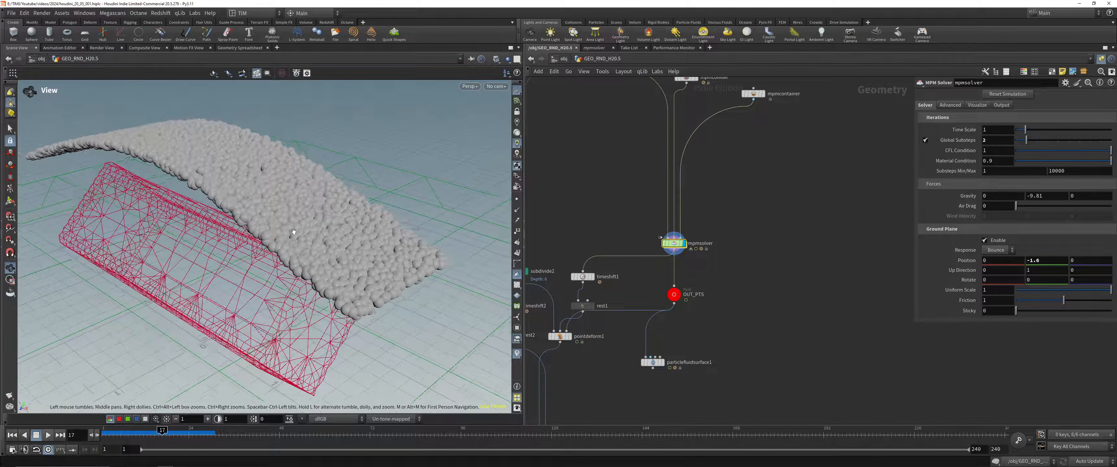
scroll(638, 219, "down", 5)
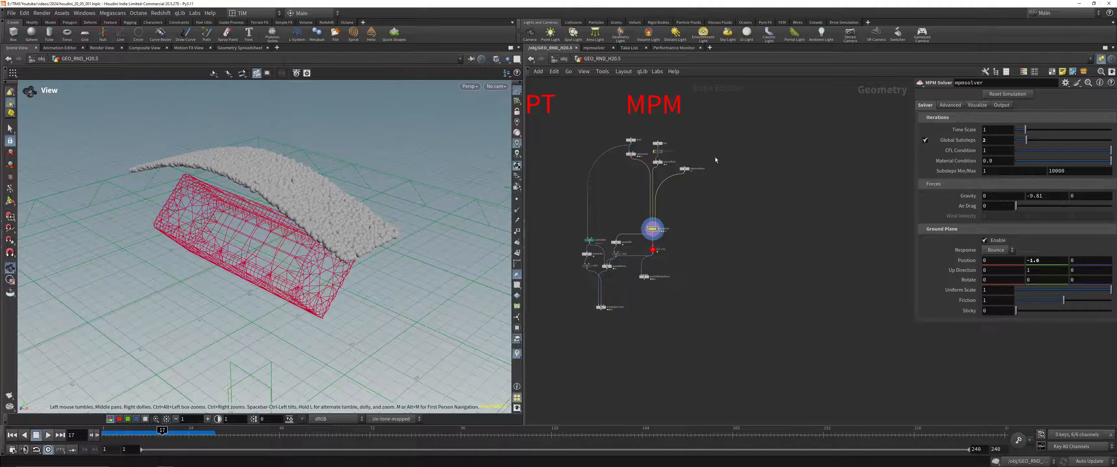
Step: Add the MPM Configure Pancakes example setup to an empty area of the network
scroll(715, 159, "up", 4)
key("Tab")
type("mpm")
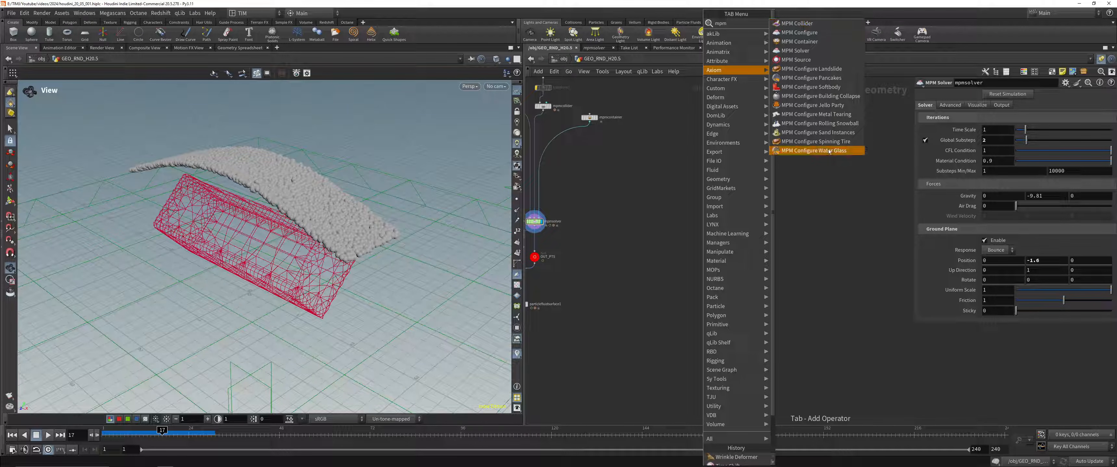
left_click(732, 226)
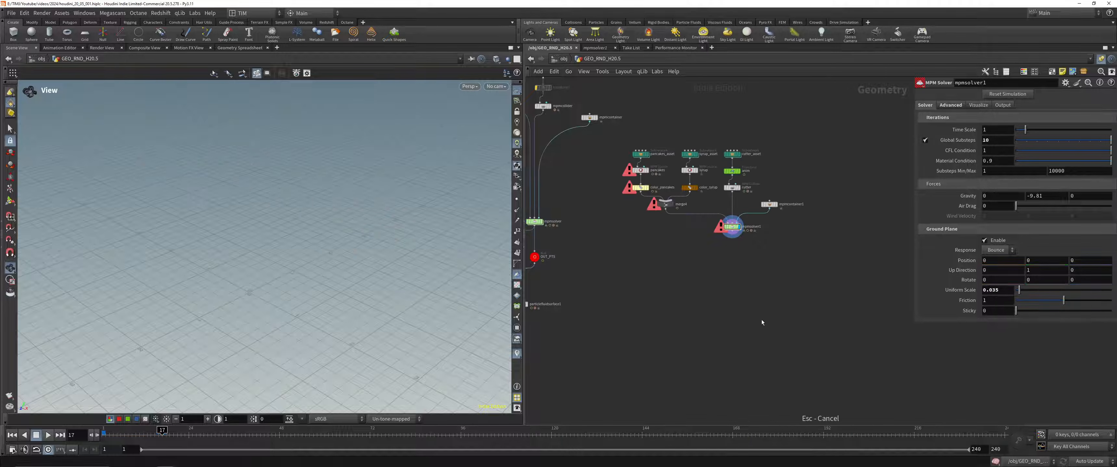
scroll(639, 288, "down", 2)
scroll(730, 314, "up", 2)
scroll(670, 143, "up", 4)
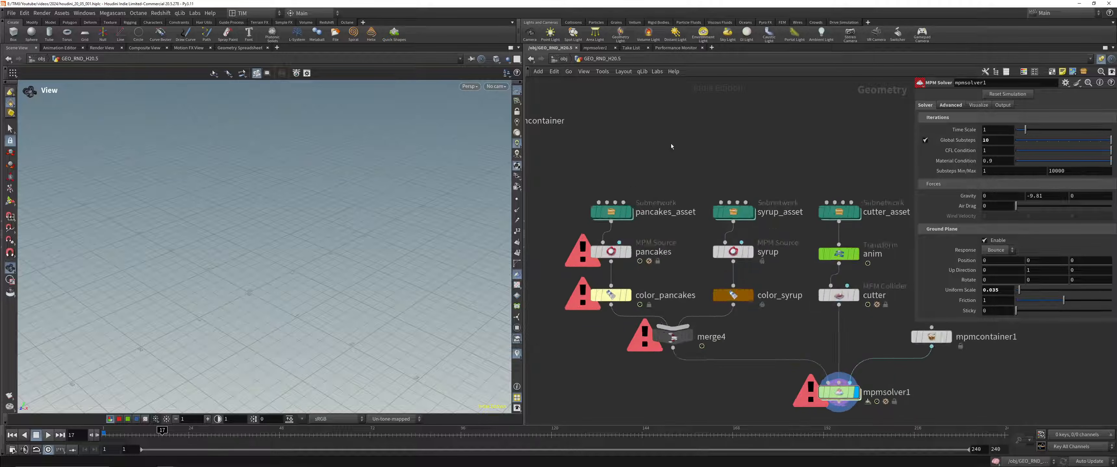
Step: Display pancakes_asset in shaded mode and inspect the stack of pancakes from several angles
left_click(610, 212)
left_click(628, 212)
key("Escape")
left_click(497, 59)
key("Escape")
left_click_drag(245, 220, 253, 224)
key("w")
key("w")
right_click_drag(253, 224, 280, 139)
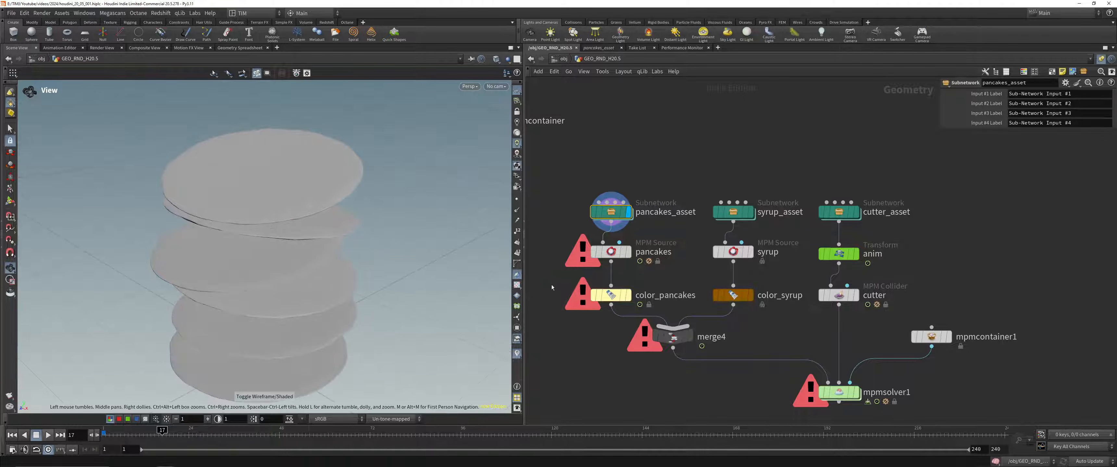
left_click_drag(265, 278, 257, 261)
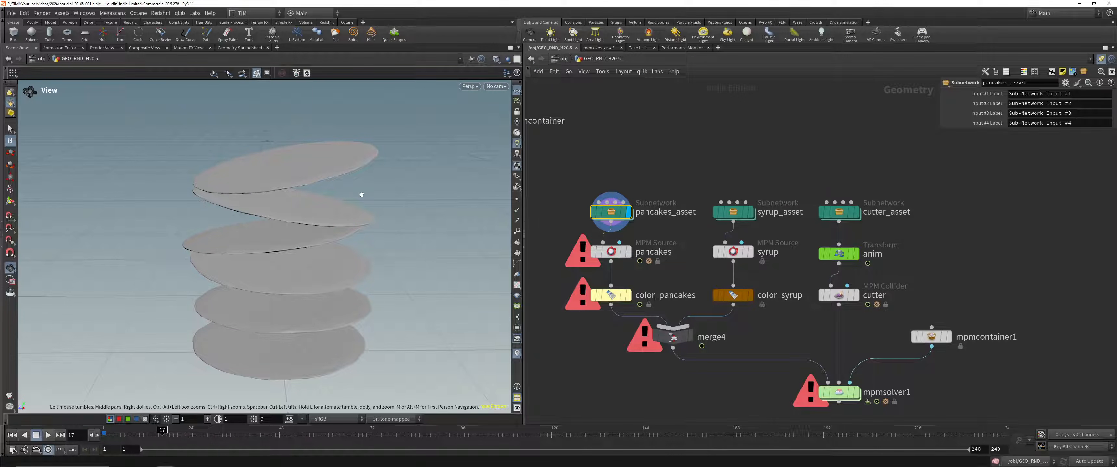
left_click_drag(361, 193, 390, 243)
Step: Display the pancakes source and color_pancakes in turn, returning to frame 1 to frame the coloured points
left_click_drag(557, 265, 682, 222)
key("r")
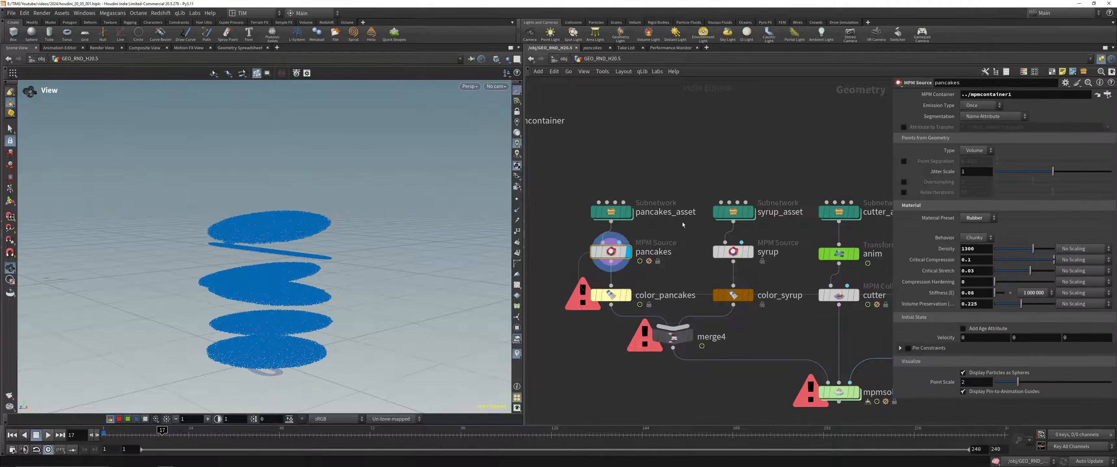
left_click_drag(325, 229, 257, 272)
left_click(610, 296)
key("r")
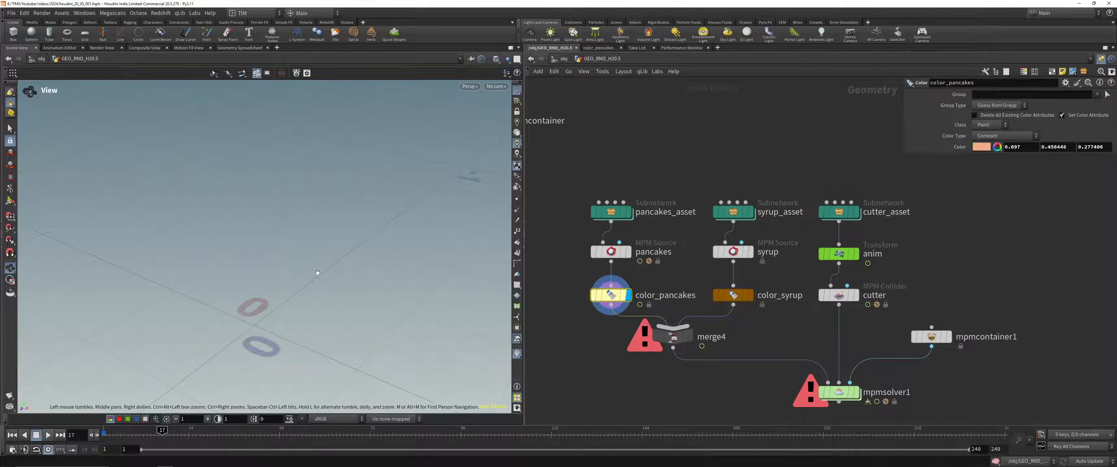
key("Escape")
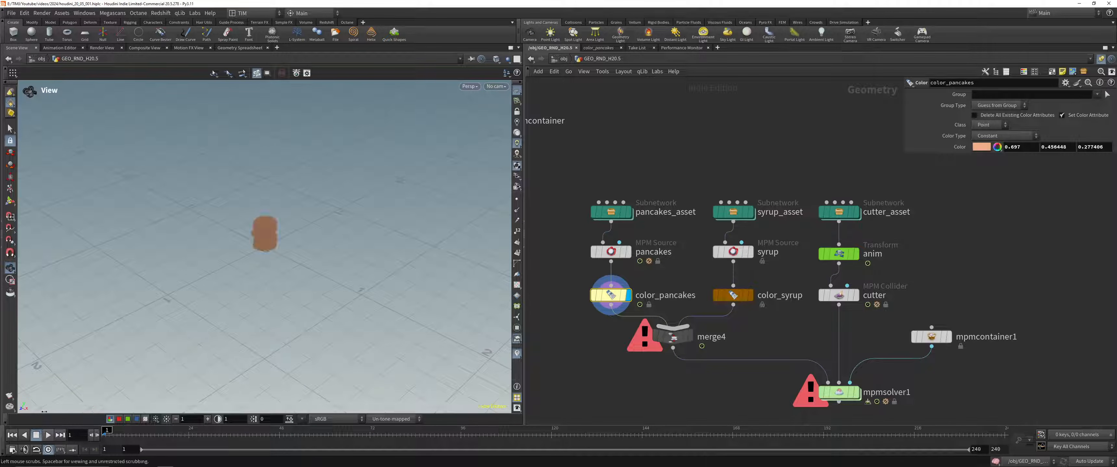
key("space+g")
left_click_drag(271, 220, 478, 258, "alt")
Step: Display merge4, syrup_asset, syrup and color_syrup in turn to inspect the syrup source
left_click_drag(621, 383, 732, 316)
key("r")
left_click_drag(689, 226, 737, 204)
key("r")
left_click_drag(292, 151, 371, 255)
left_click_drag(682, 281, 772, 234)
key("r")
left_click_drag(711, 300, 711, 298)
key("r")
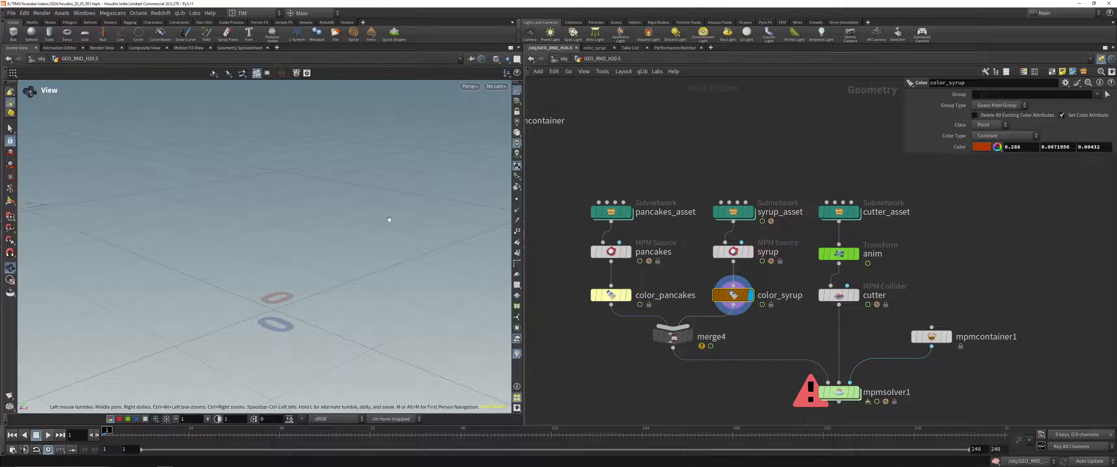
left_click_drag(316, 252, 319, 149)
left_click_drag(284, 223, 364, 227)
Step: Display merge4 and frame the combined pancake and syrup points in the viewport
left_click_drag(647, 351, 670, 334)
key("r")
key("space+g")
scroll(257, 213, "down", 5)
left_click_drag(259, 213, 265, 197)
Step: Display the cutter collider, scrub the timeline to check its animation and return to frame 1
left_click_drag(812, 311, 832, 297)
key("r")
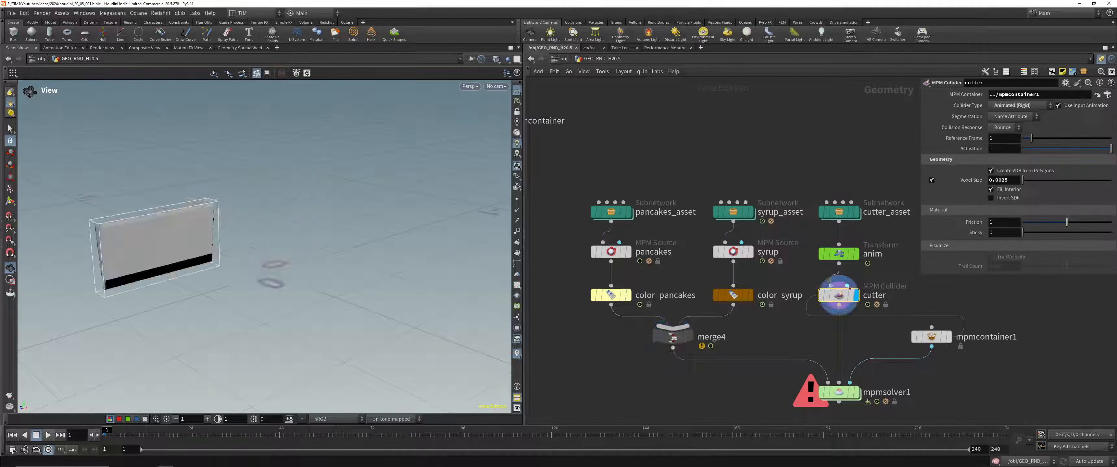
mouse_move(177, 206)
left_mouse_down()
mouse_move(243, 218)
mouse_move(190, 218)
left_mouse_up()
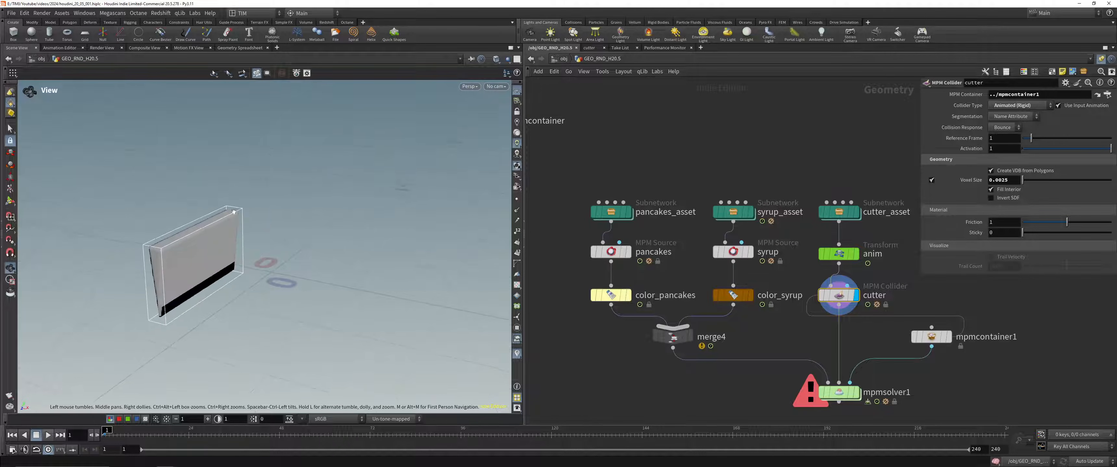
scroll(815, 349, "down", 2)
middle_click_drag(784, 363, 742, 326)
left_click_drag(108, 435, 121, 436)
left_click_drag(484, 435, 104, 465)
Step: Display mpmsolver1 and play the pancake simulation from frame 1
left_click(800, 329)
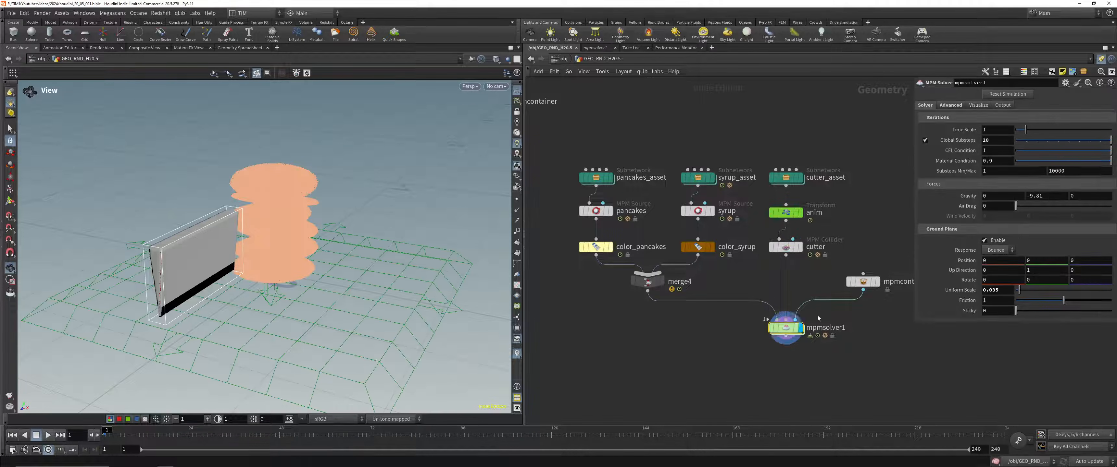
left_click_drag(786, 328, 770, 335)
left_click_drag(351, 262, 293, 257)
key("Up")
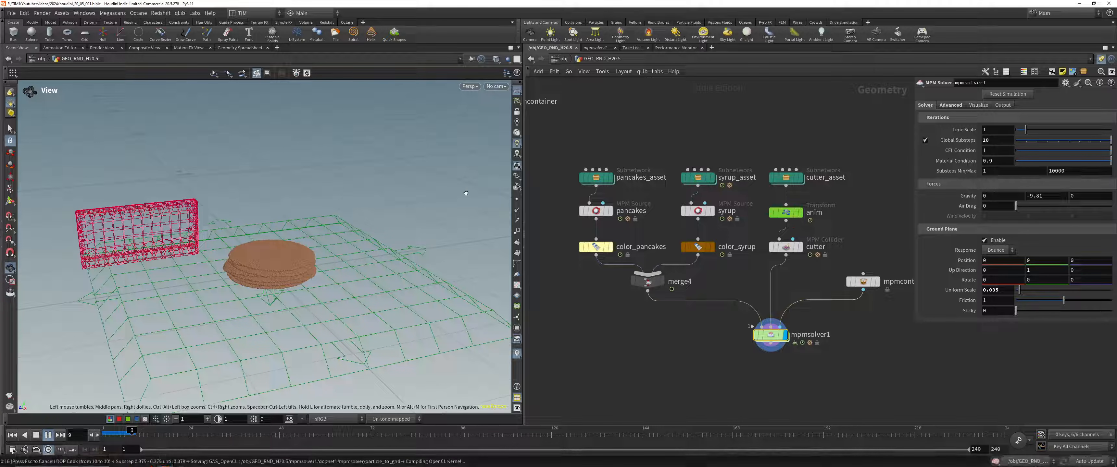
Step: Switch to the browser's What's new in Houdini 20.5 page and open the MPM materials section
key("super+Tab")
key("super+Tab")
key("alt+Tab")
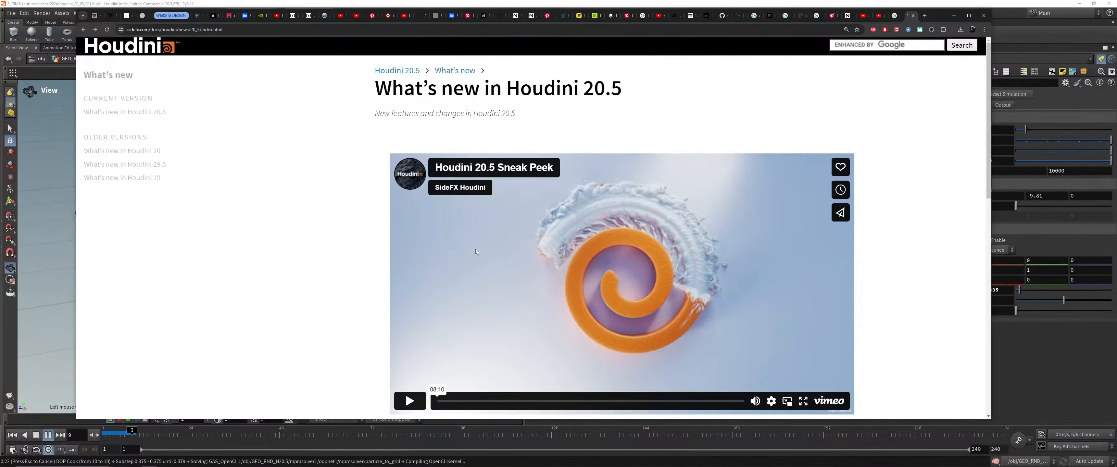
scroll(656, 351, "down", 5)
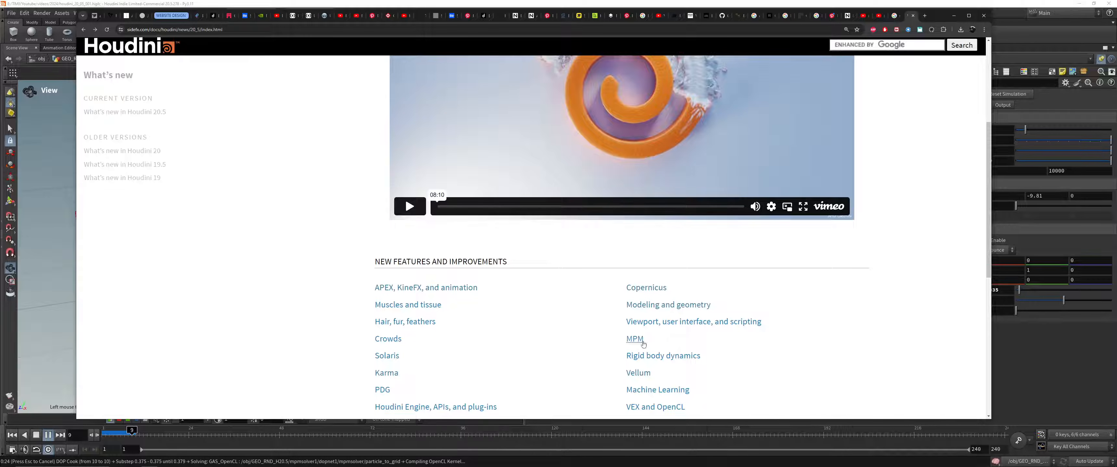
scroll(356, 276, "down", 7)
scroll(356, 277, "up", 5)
scroll(355, 277, "up", 3)
left_click(416, 140)
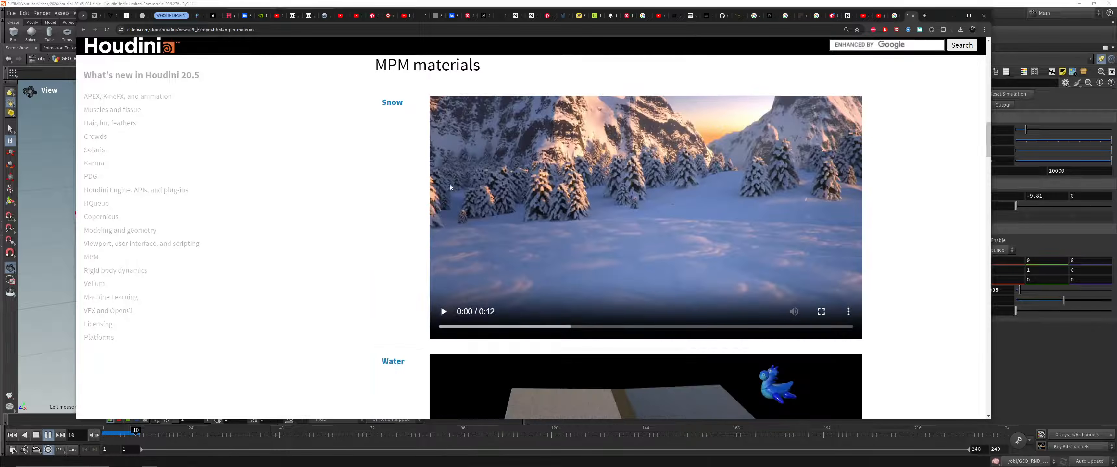
Step: Play the MPM material sample clips from Snow through Metal
left_click(448, 315)
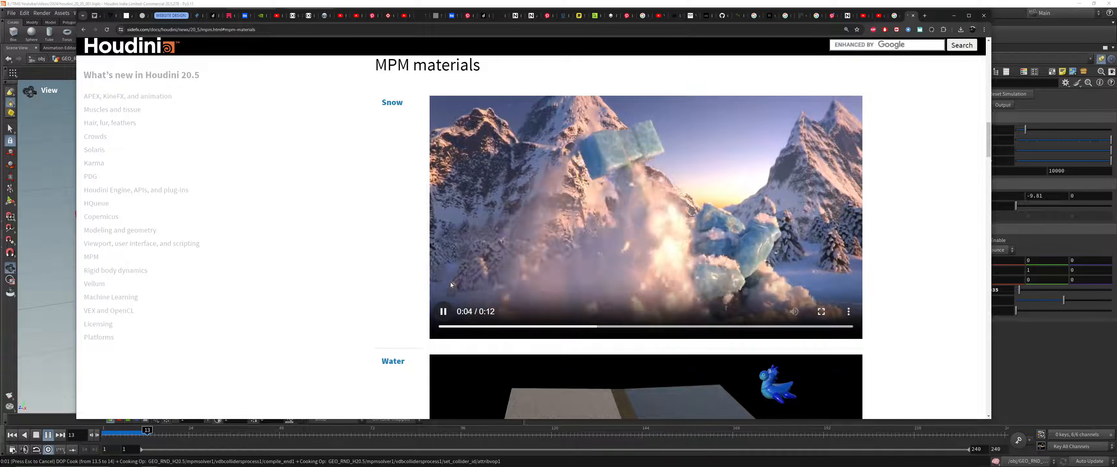
scroll(449, 283, "down", 3)
scroll(440, 305, "down", 3)
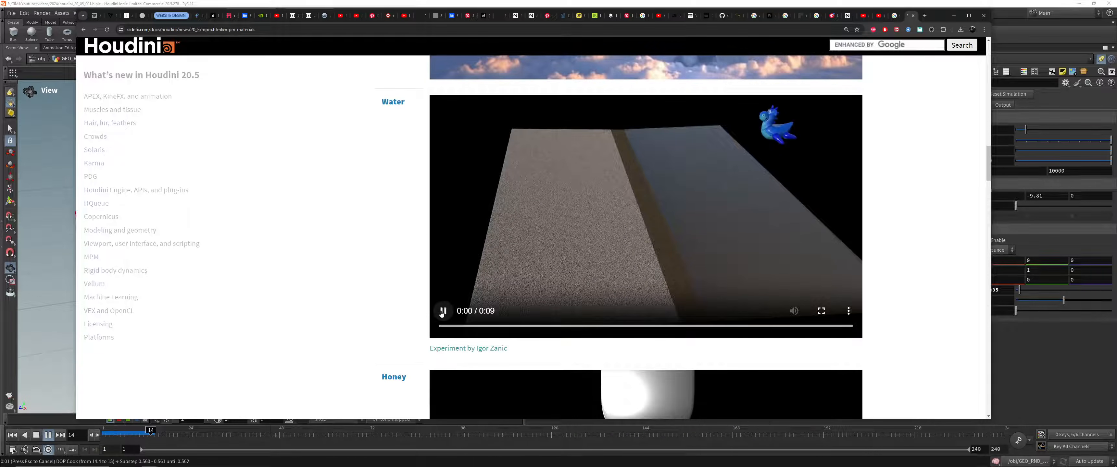
scroll(436, 307, "down", 4)
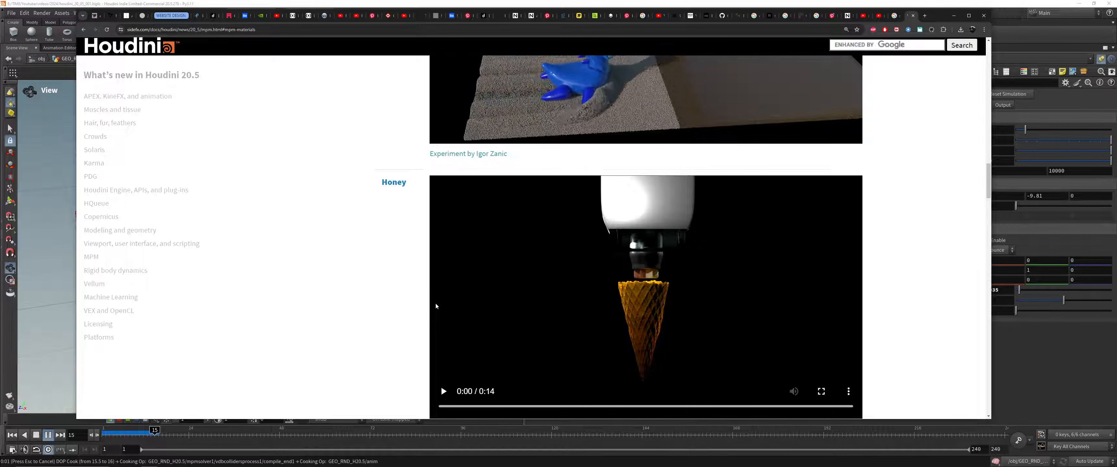
left_click(443, 391)
scroll(402, 316, "down", 2)
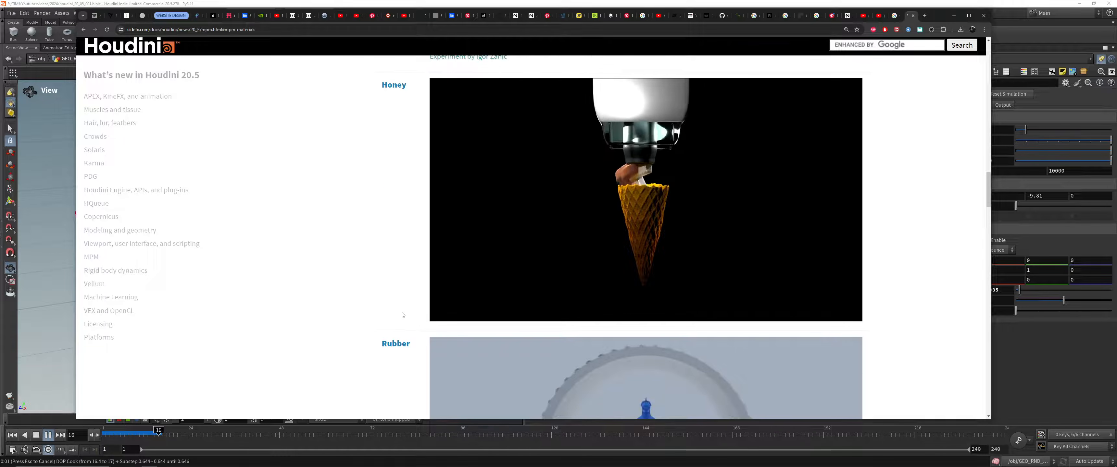
scroll(402, 316, "down", 5)
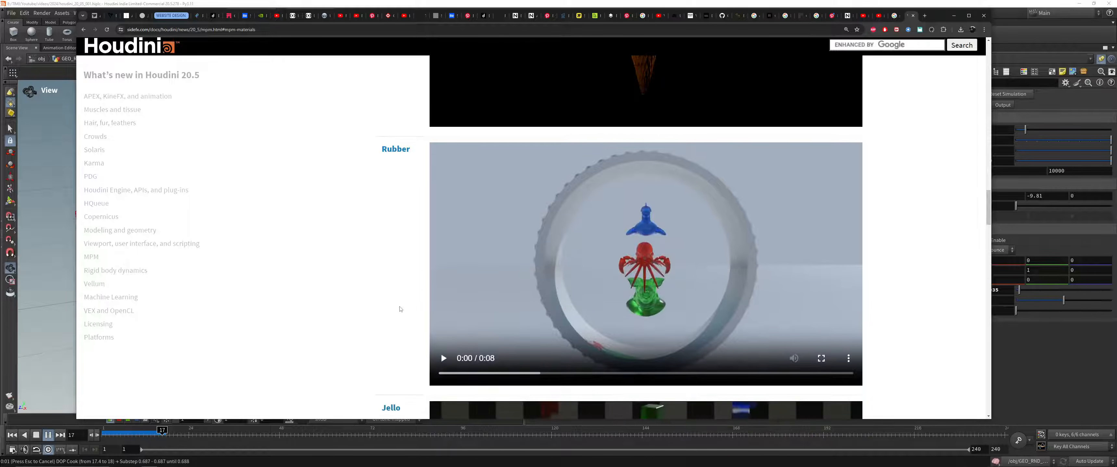
scroll(441, 385, "down", 5)
left_click(441, 327)
scroll(454, 318, "down", 6)
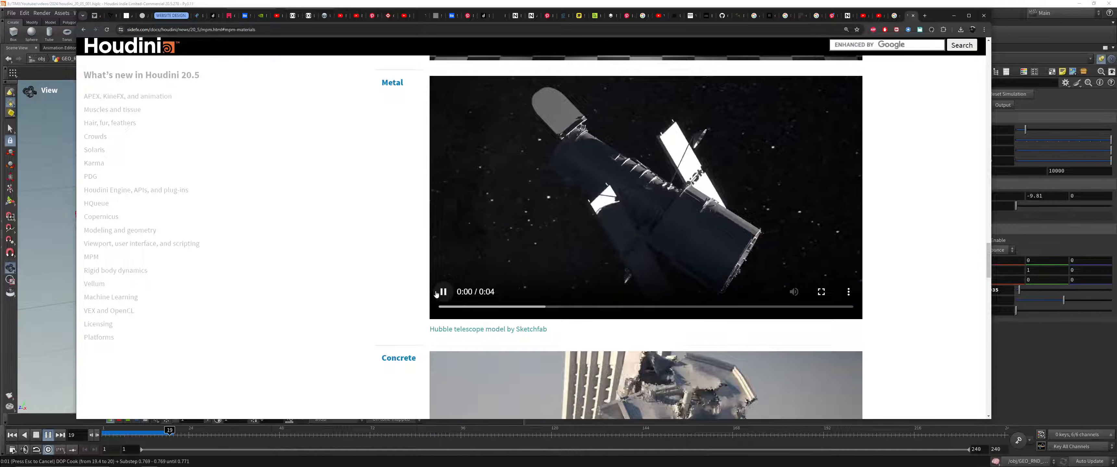
Step: Play the Concrete, Soil and Mud material sample clips
scroll(412, 292, "down", 3)
scroll(442, 303, "down", 3)
left_click(445, 275)
scroll(445, 275, "up", 1)
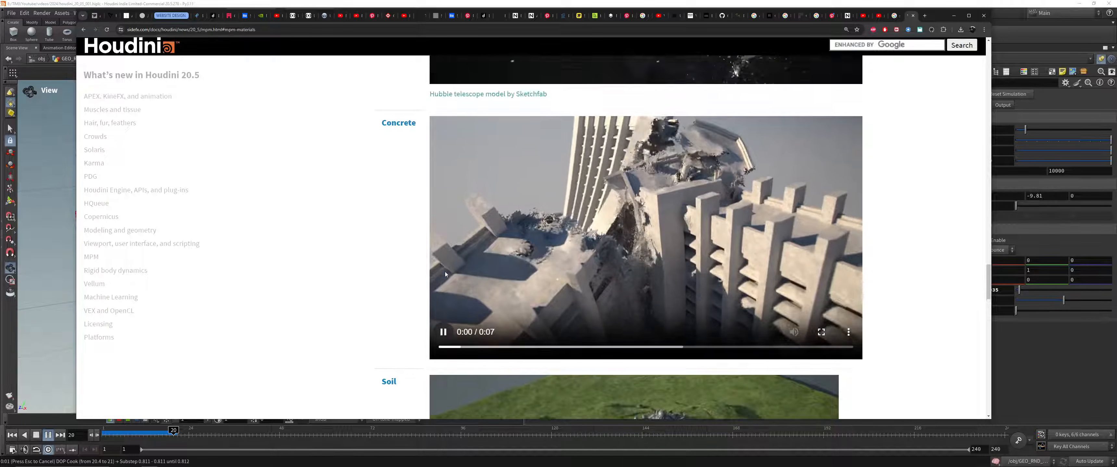
scroll(445, 275, "down", 4)
scroll(445, 274, "down", 2)
left_click(444, 273)
scroll(445, 265, "down", 4)
left_click(445, 263)
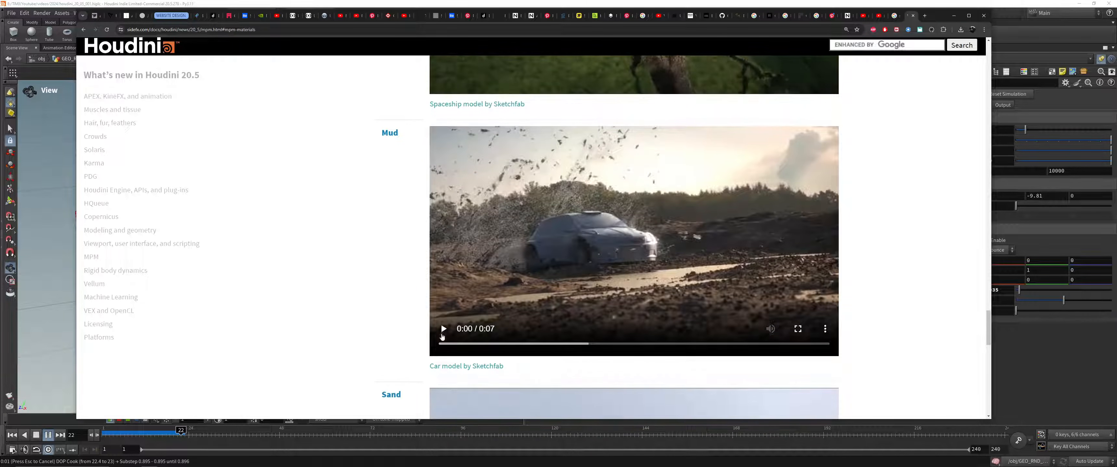
Step: Look over the Sand sample and go back up through the material clips to Jello
scroll(332, 230, "down", 5)
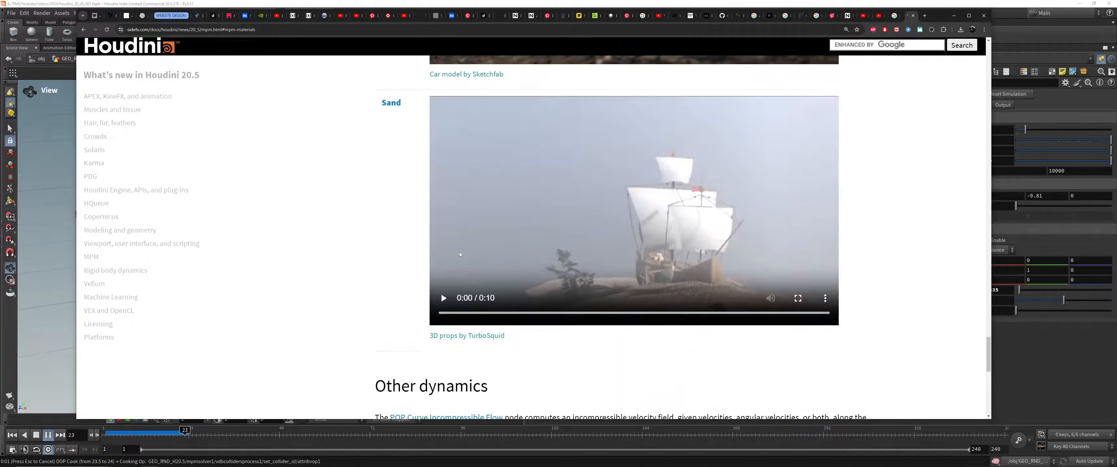
scroll(455, 318, "up", 1)
scroll(456, 318, "up", 3)
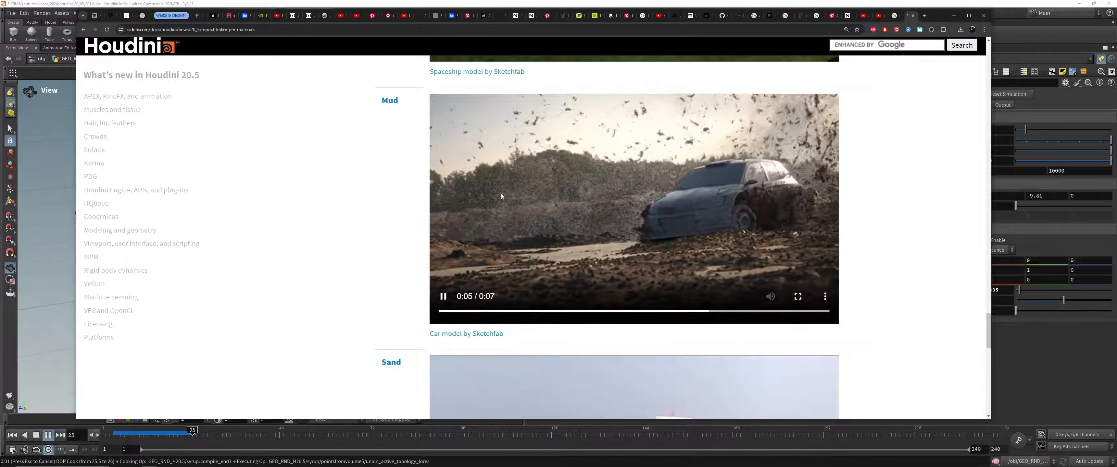
scroll(576, 248, "up", 14)
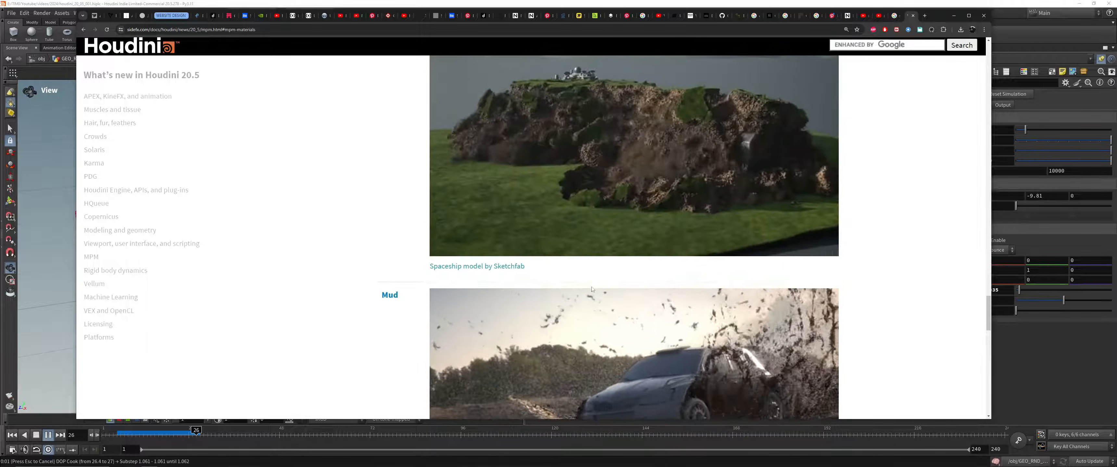
scroll(590, 378, "up", 6)
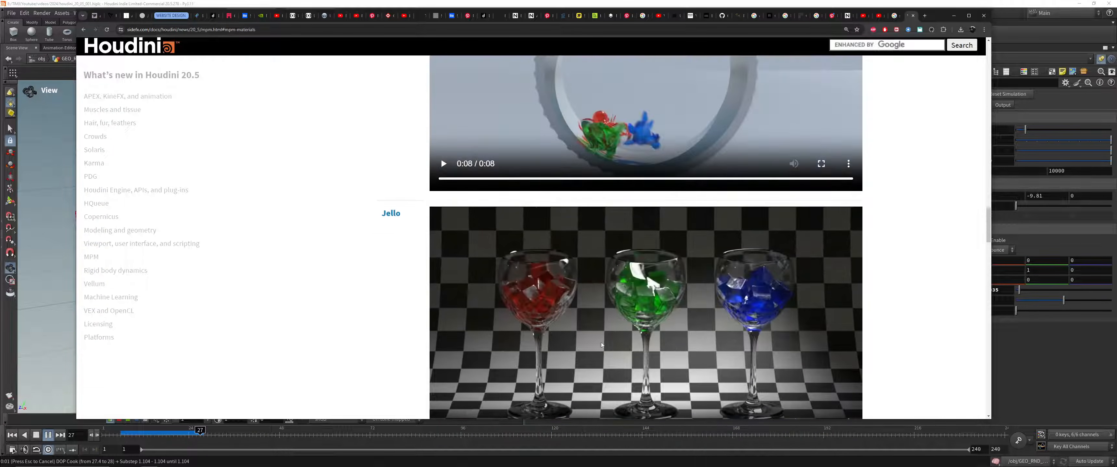
Step: Play the Water material sample clip and switch back to Houdini
scroll(440, 196, "up", 6)
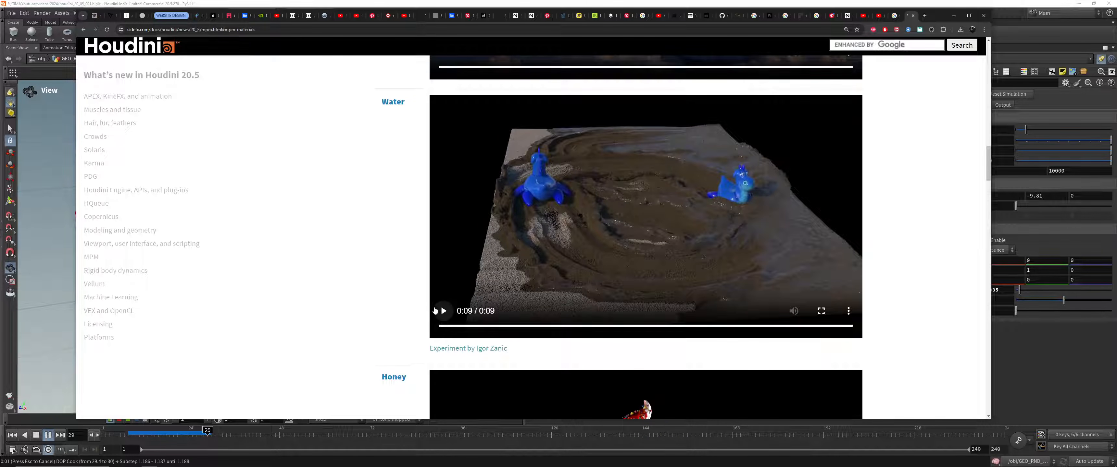
left_click(451, 327)
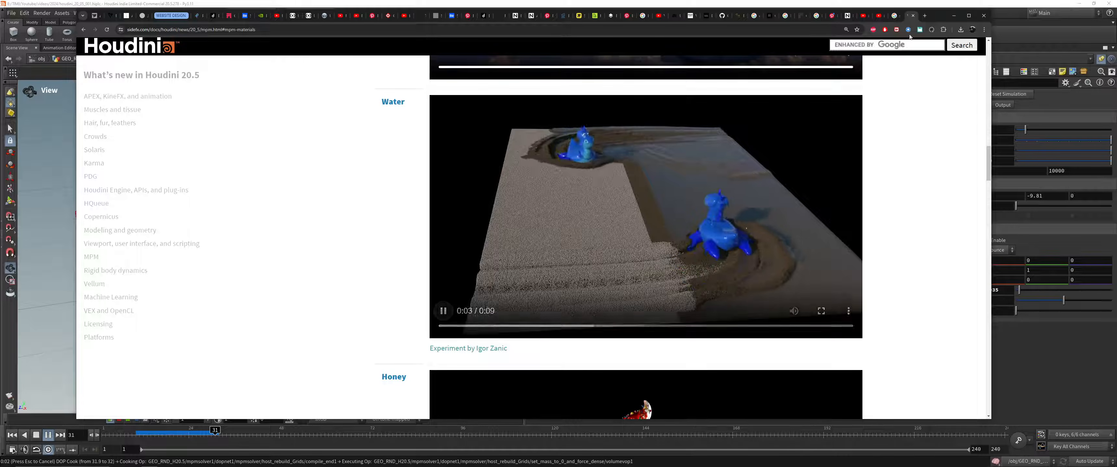
left_click(954, 15)
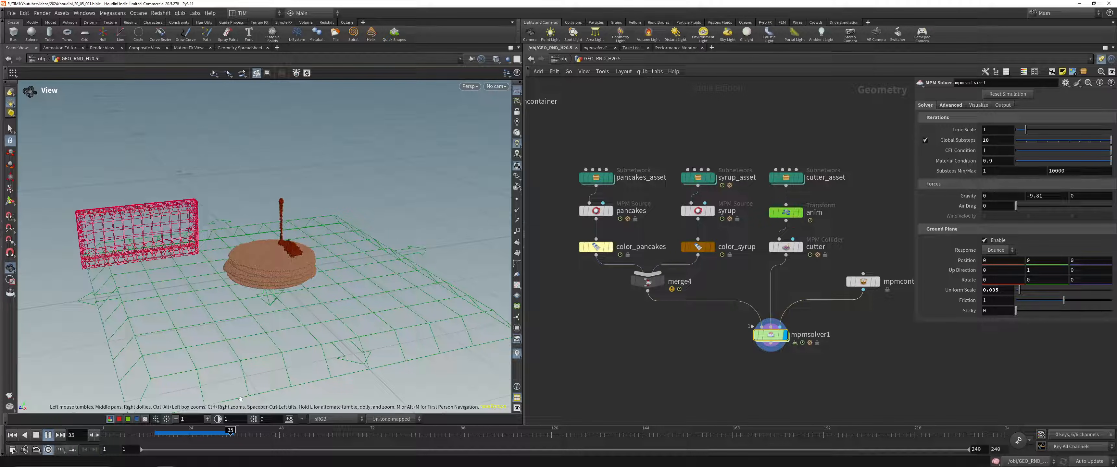
Step: Scrub the pancake simulation to frame 26 and add an MPM Configure Jello Party setup below the pancake network
mouse_move(217, 436)
left_mouse_down()
mouse_move(181, 436)
mouse_move(197, 436)
left_mouse_up()
scroll(710, 300, "down", 5)
scroll(704, 302, "up", 2)
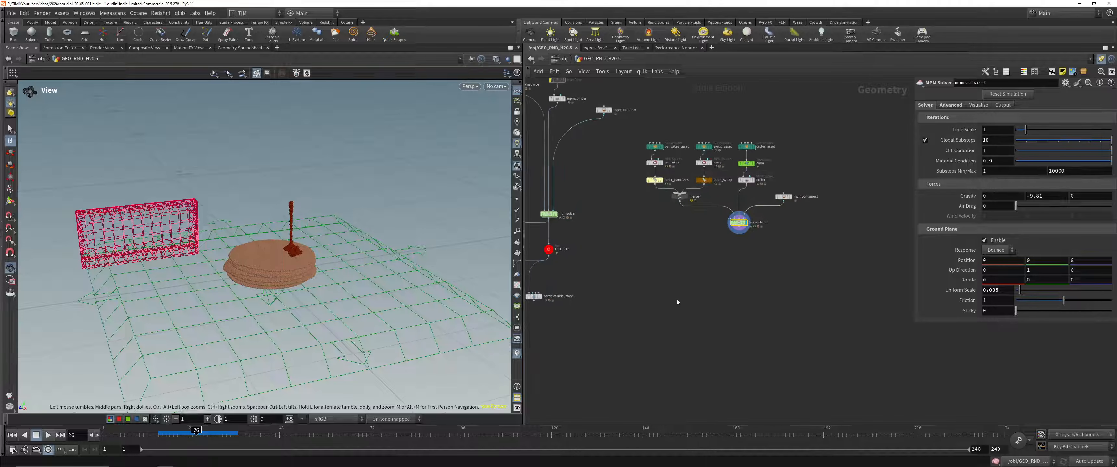
key("Tab")
type("mpm")
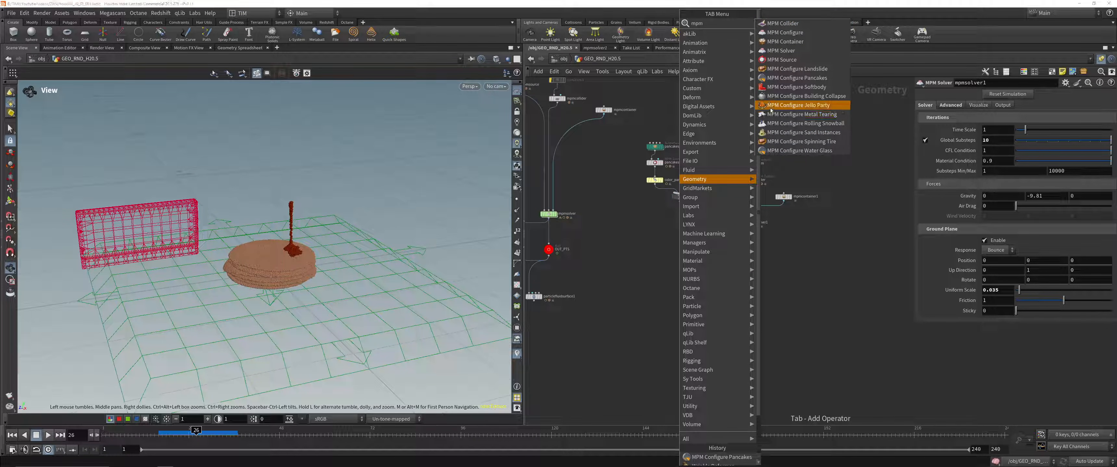
left_click(774, 51)
left_click(728, 290)
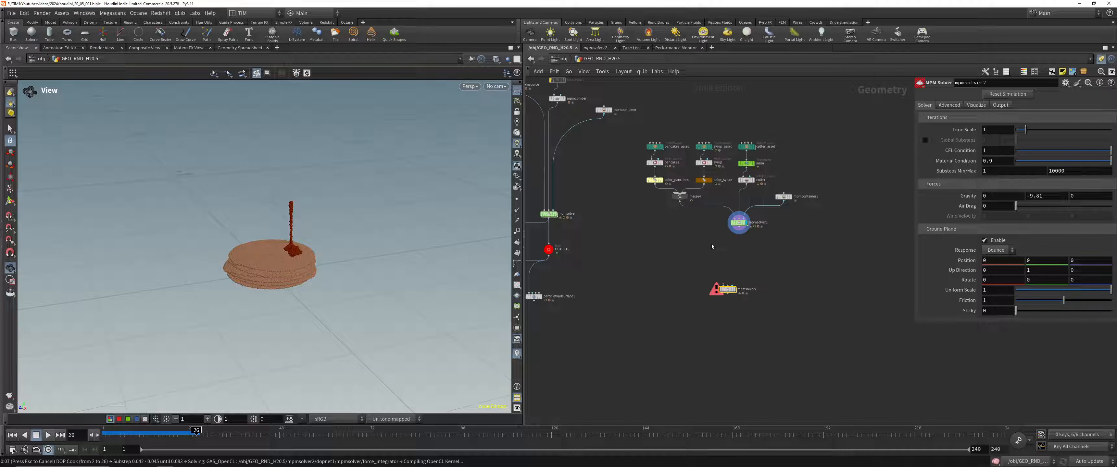
Step: Switch to the browser's What's new in Houdini 20.5 page and open the MPM Solver node documentation from it
mouse_move(189, 459)
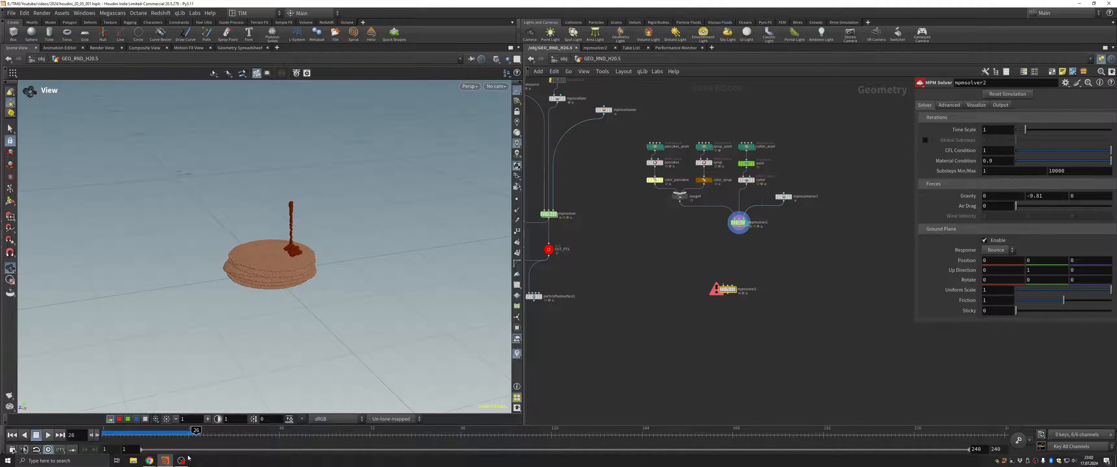
left_click(149, 461)
scroll(343, 230, "down", 3)
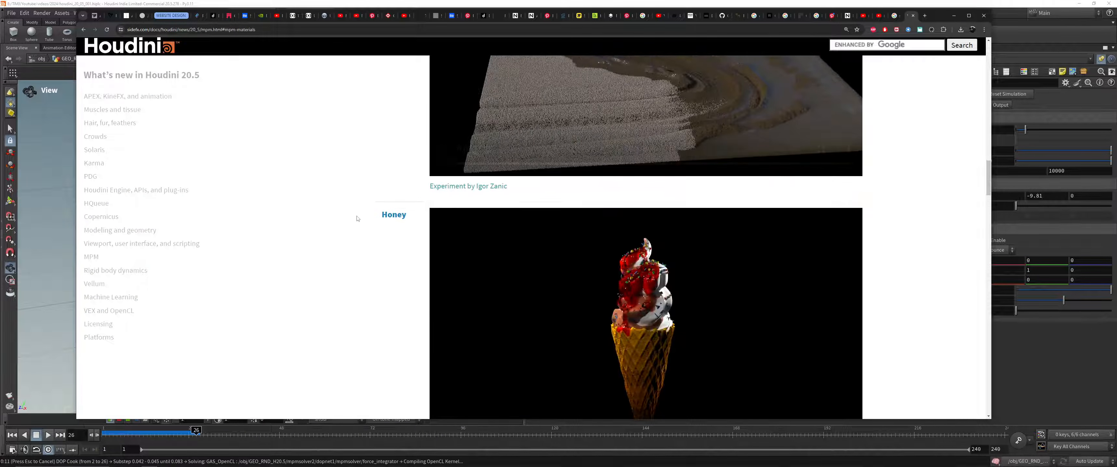
scroll(342, 229, "up", 5)
scroll(343, 230, "up", 8)
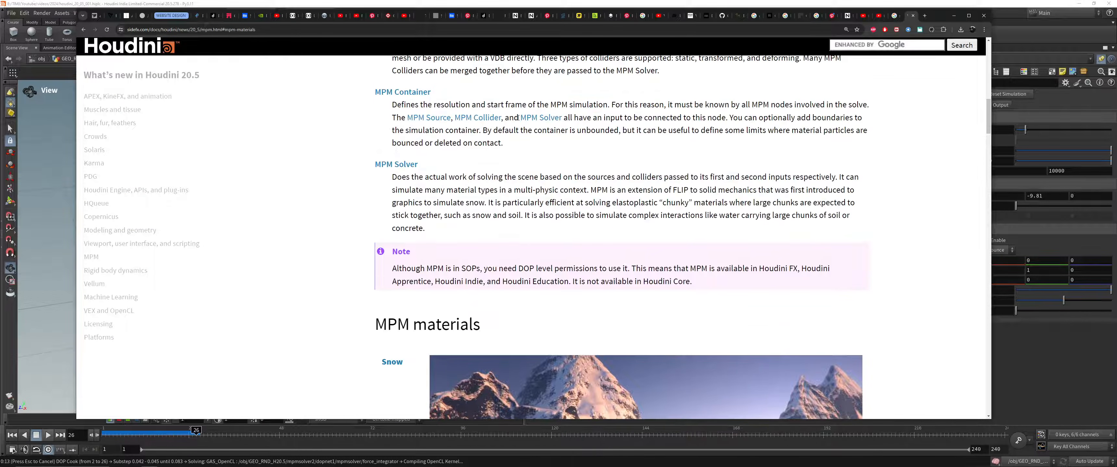
left_click(540, 247)
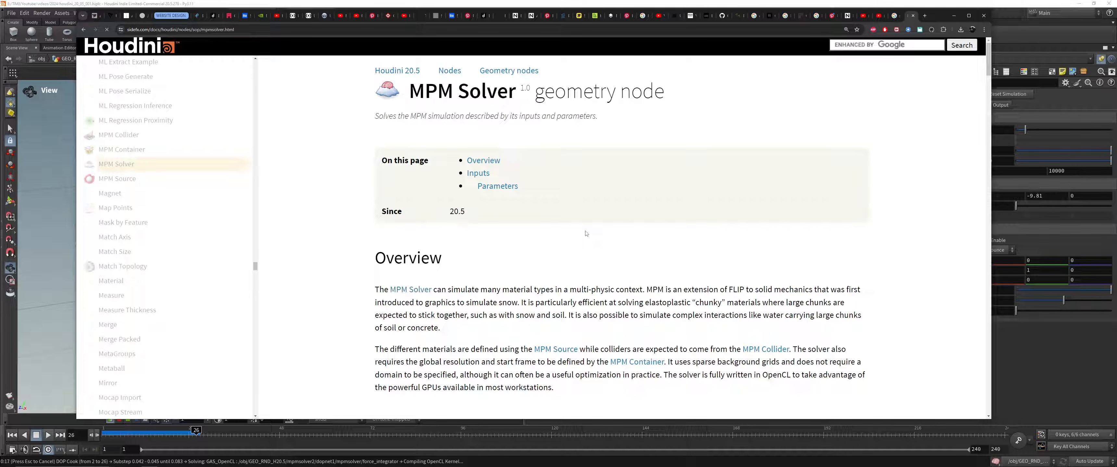
Step: Read the MPM Solver documentation's inputs and Iterations parameters
scroll(584, 232, "down", 3)
scroll(585, 232, "down", 3)
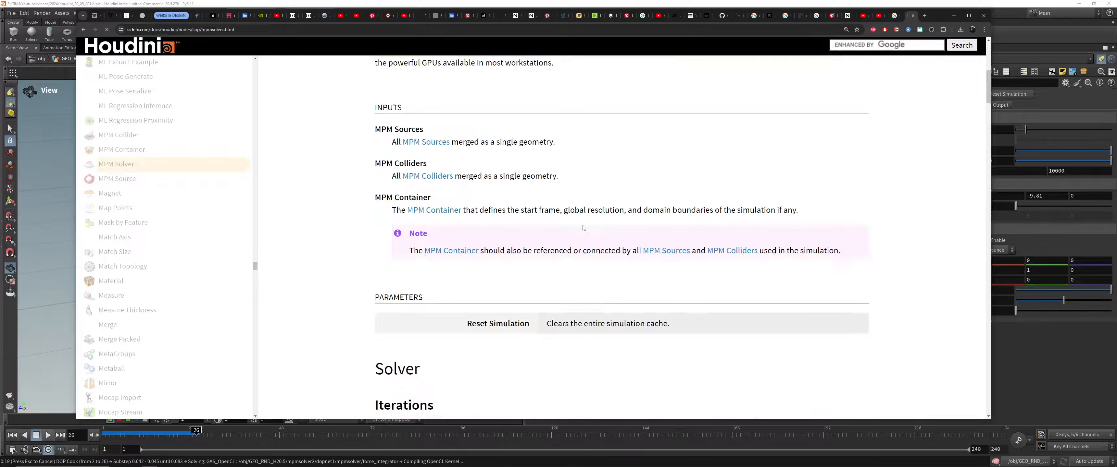
scroll(583, 228, "down", 4)
scroll(582, 225, "down", 4)
scroll(582, 222, "up", 3)
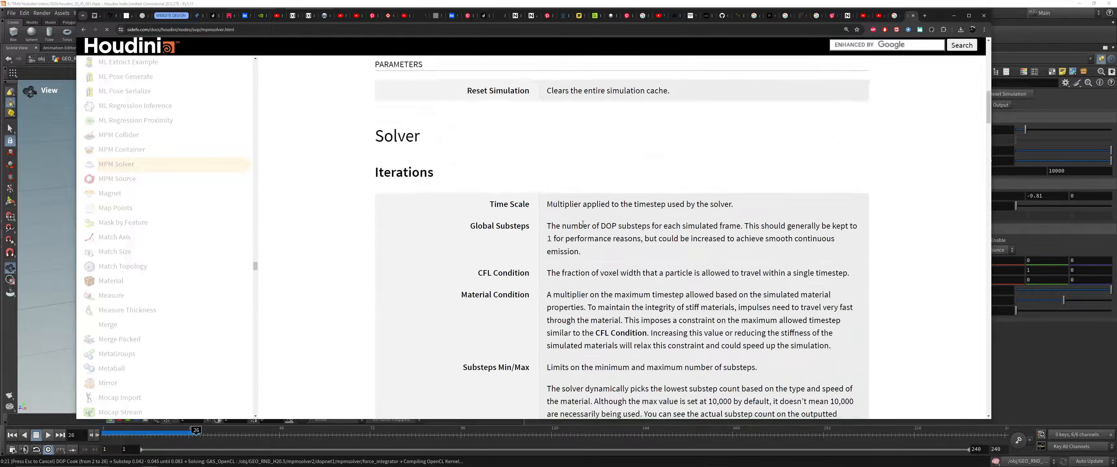
scroll(582, 222, "up", 7)
scroll(582, 222, "down", 9)
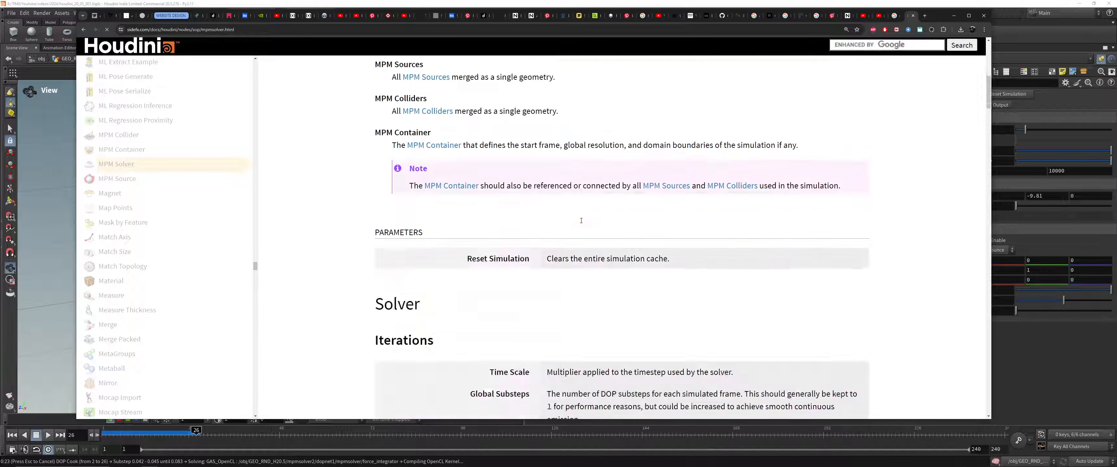
scroll(580, 221, "down", 3)
Step: Switch back to Houdini and frame all the jello cubes in the viewport
left_click(954, 16)
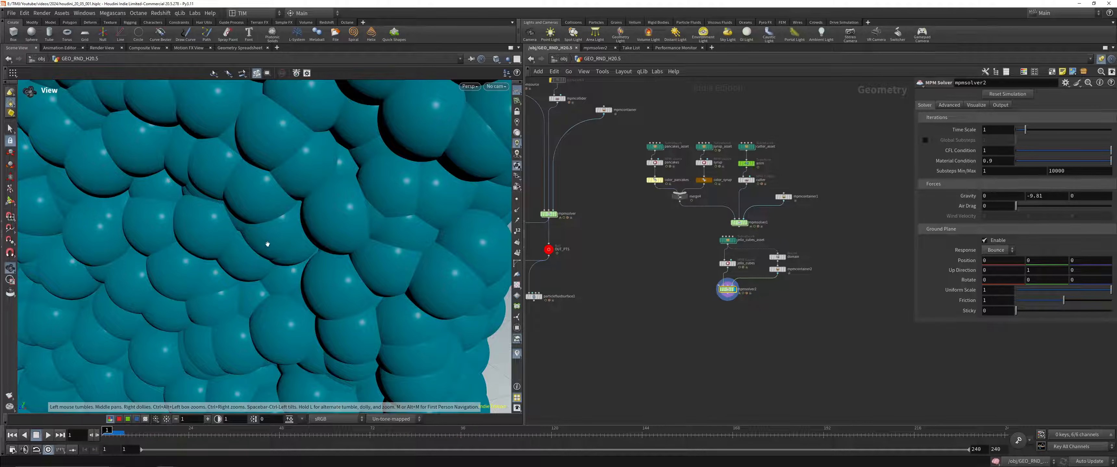
key("space+g")
left_click_drag(304, 278, 290, 296)
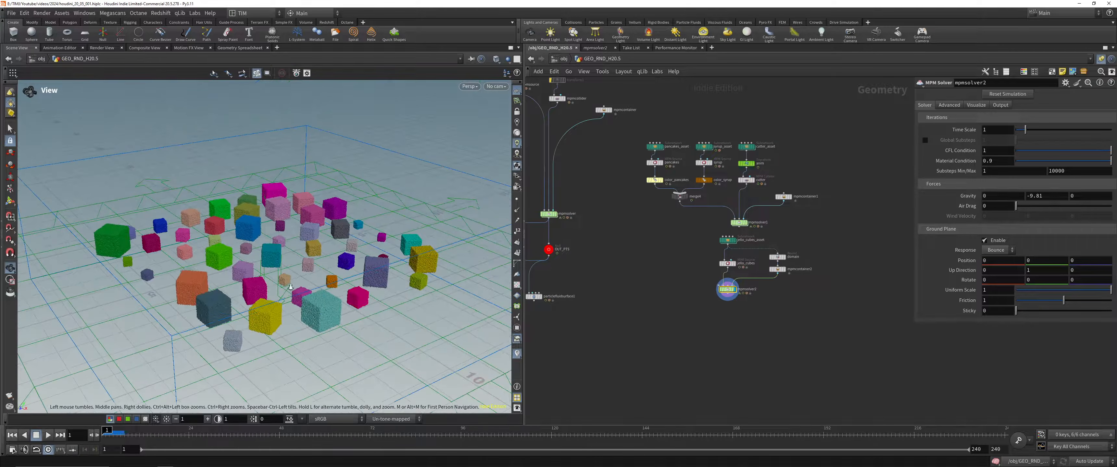
Step: Move the jello party nodes together away from the pancake network
scroll(290, 295, "up", 2)
scroll(749, 273, "up", 3)
left_click_drag(621, 361, 860, 197)
left_click_drag(704, 204, 655, 295)
left_click(600, 330)
middle_click_drag(600, 330, 598, 187)
scroll(654, 257, "up", 3)
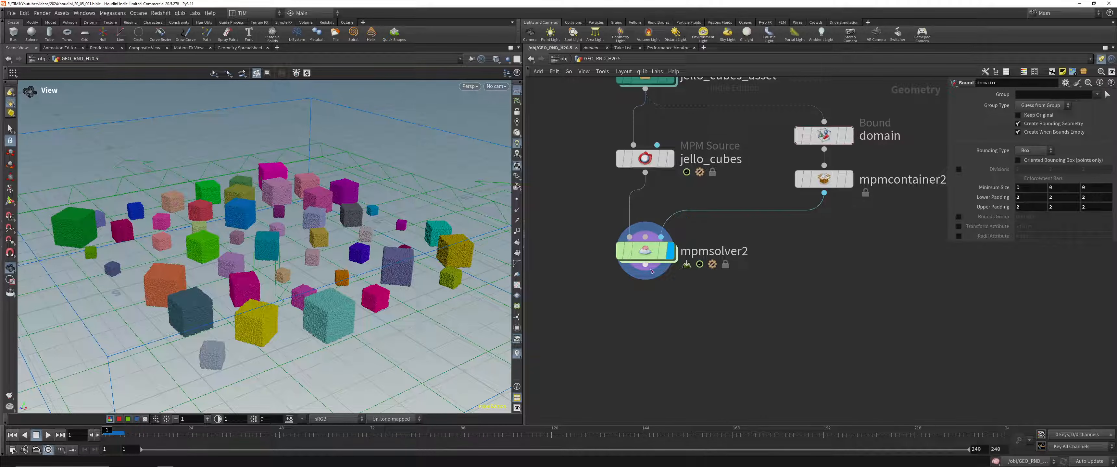
Step: Dive into mpmsolver2 and examine the popforce1 node and the note about modifying MPM particle attributes
double_click(649, 252)
left_click_drag(619, 277, 686, 349)
scroll(704, 308, "down", 1)
middle_click_drag(706, 308, 696, 276)
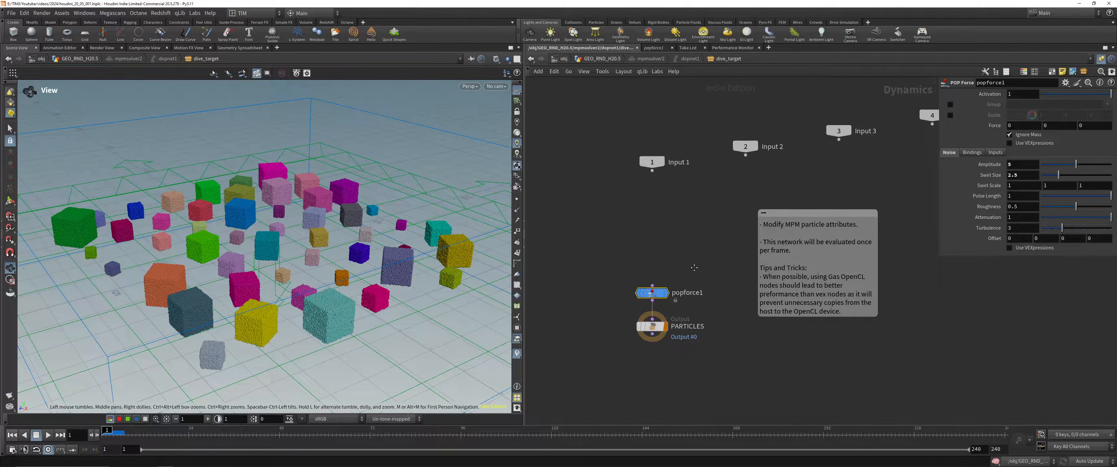
scroll(697, 282, "up", 2)
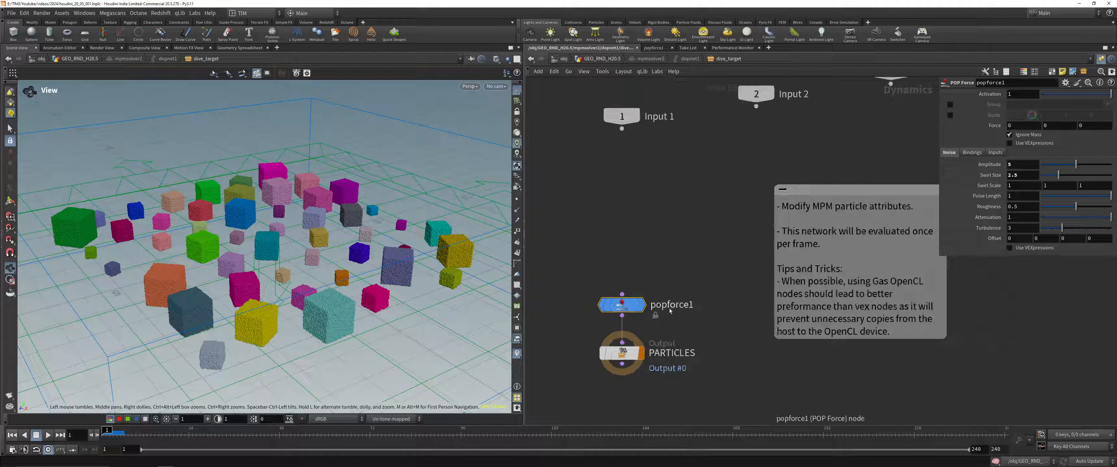
scroll(669, 311, "down", 1)
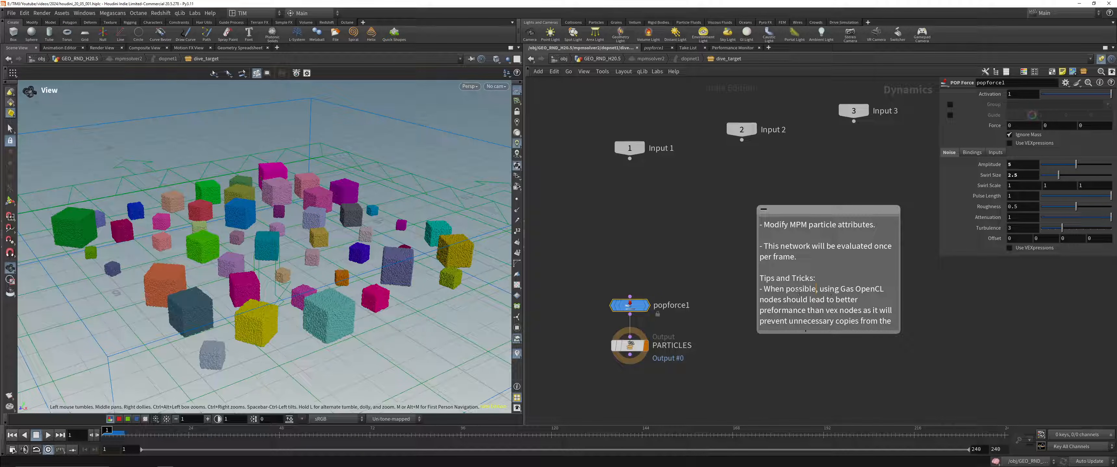
left_click_drag(840, 290, 879, 290)
left_click(864, 301)
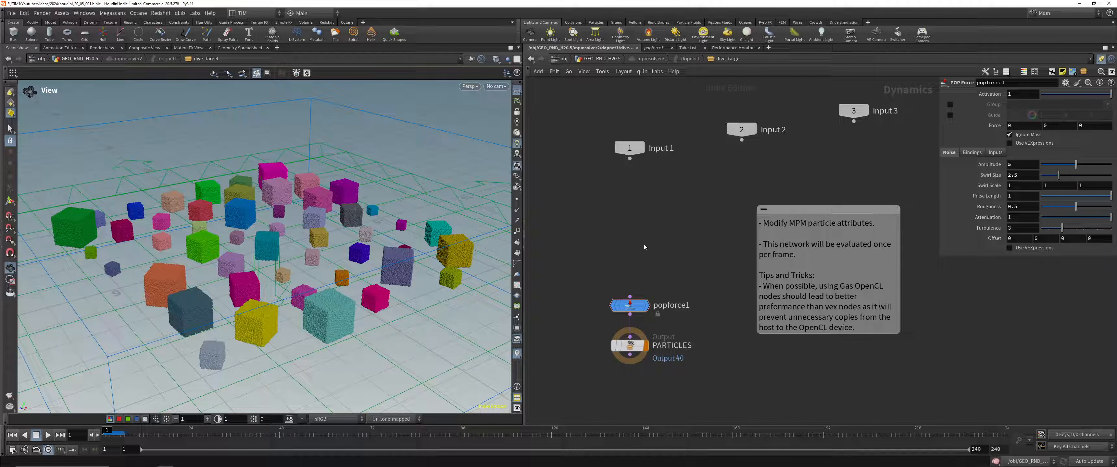
Step: Go back up to the geometry network and dive into mpmsolver2 again to check its note
key("u")
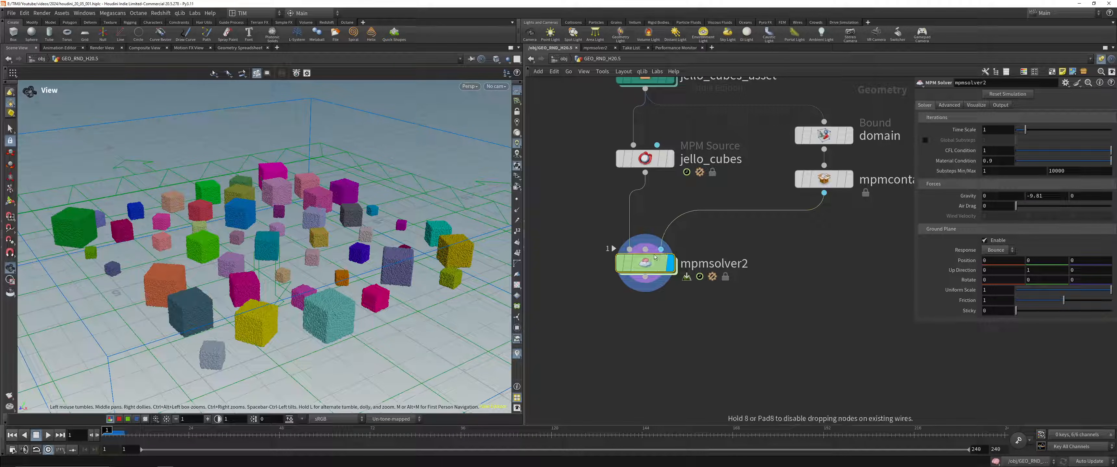
left_click_drag(654, 256, 654, 288)
double_click(653, 290)
double_click(846, 230)
double_click(846, 226)
left_click(845, 225)
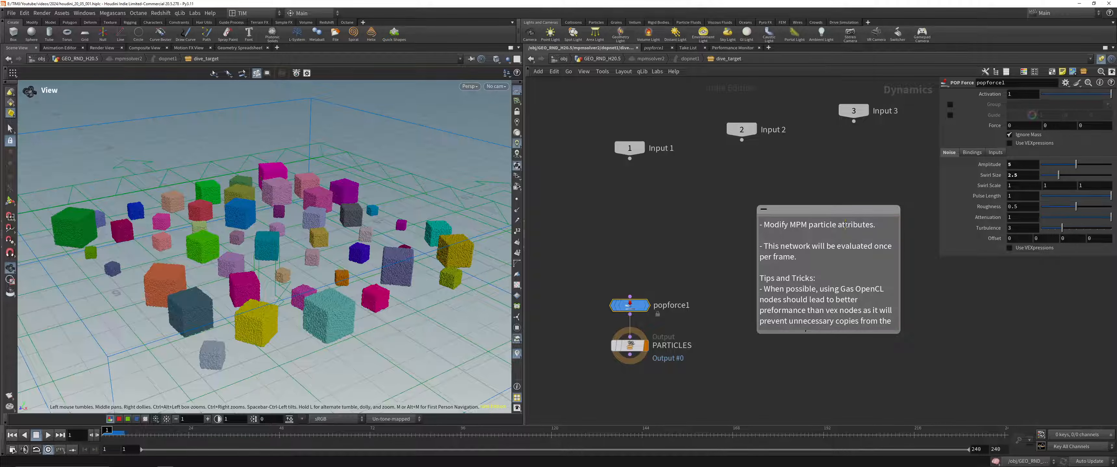
left_click(677, 237)
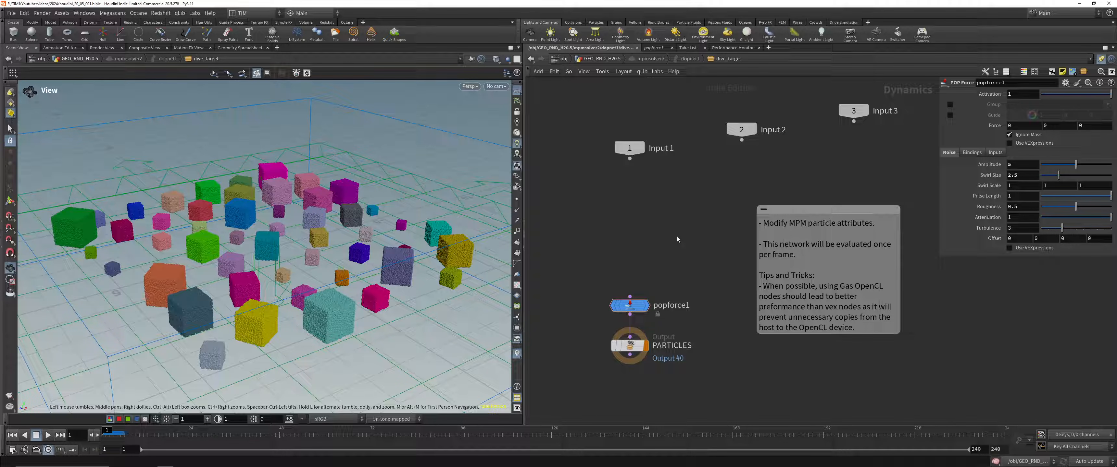
Step: Return to the geometry network and view the jello_cubes MPM Source's settings and node information
key("u")
scroll(667, 265, "down", 2)
left_click(650, 192)
middle_click(648, 193)
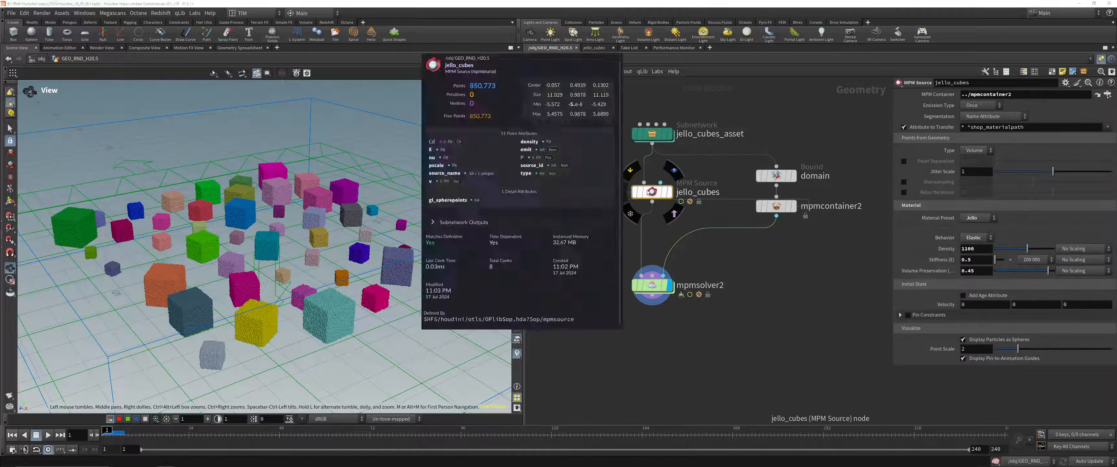
Step: Select mpmsolver2 and play the jello cubes simulation
scroll(596, 284, "down", 1)
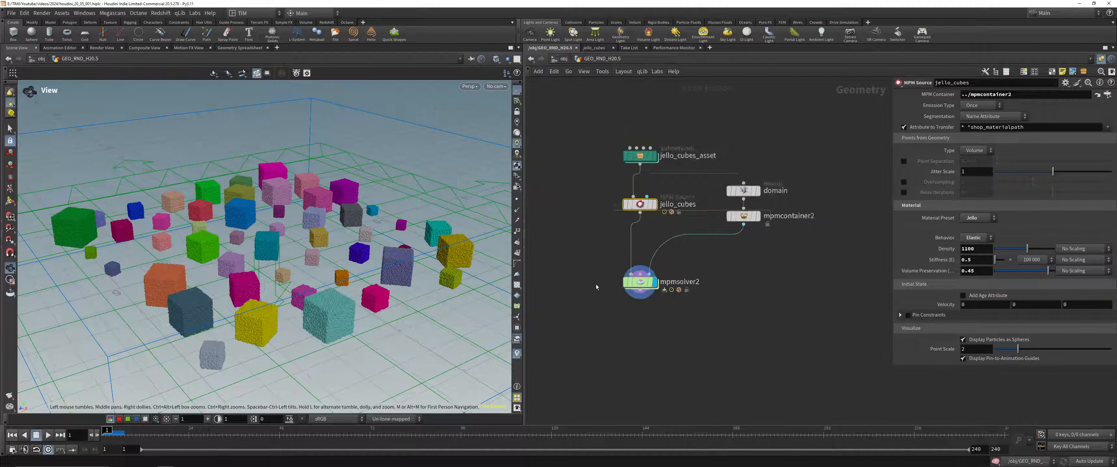
left_click(640, 282)
key("Up")
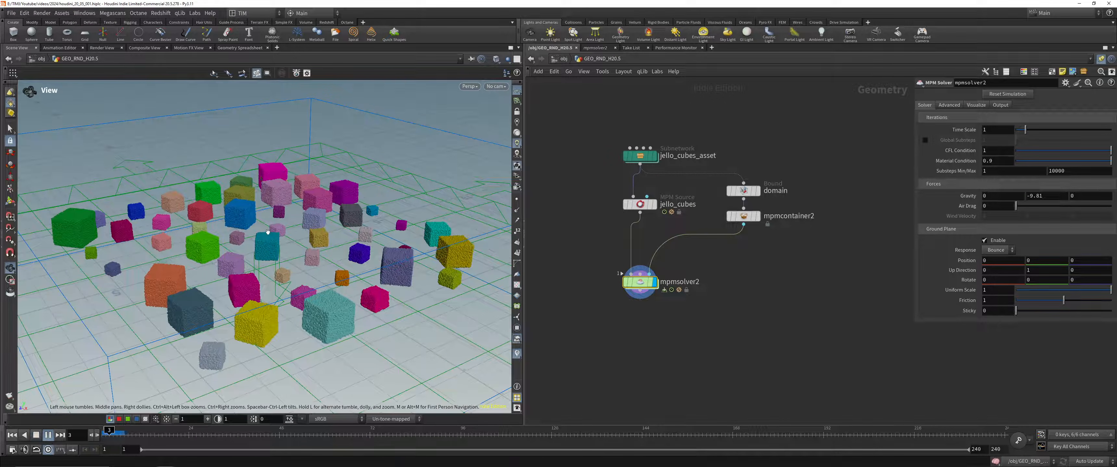
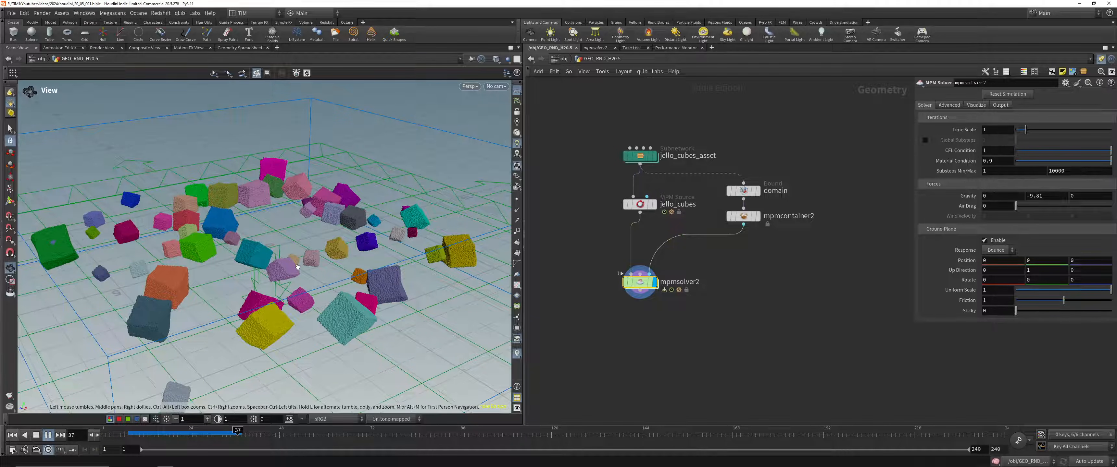
Step: Scrub the jello simulation, set mpmsolver2's cache memory to 90000 MB, and return to the first frame
left_click(195, 433)
left_click_drag(178, 432, 178, 432)
left_click(977, 106)
left_click(951, 106)
double_click(1005, 128)
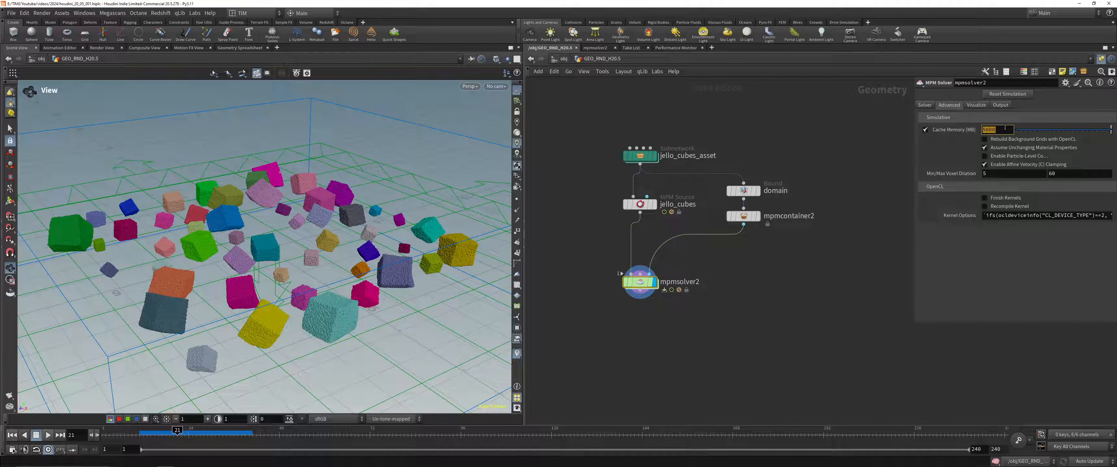
type("90000")
key("Return")
left_click(12, 435)
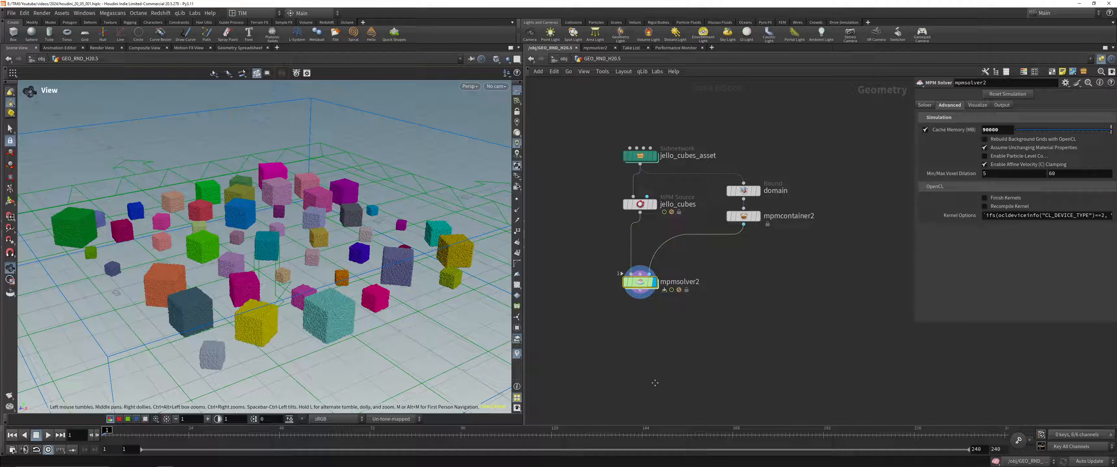
Step: Add the MPM Configure Metal Tearing example setup to the geometry network beside the jello cubes setup
middle_click_drag(654, 384, 705, 294)
key("Tab")
type("mpm")
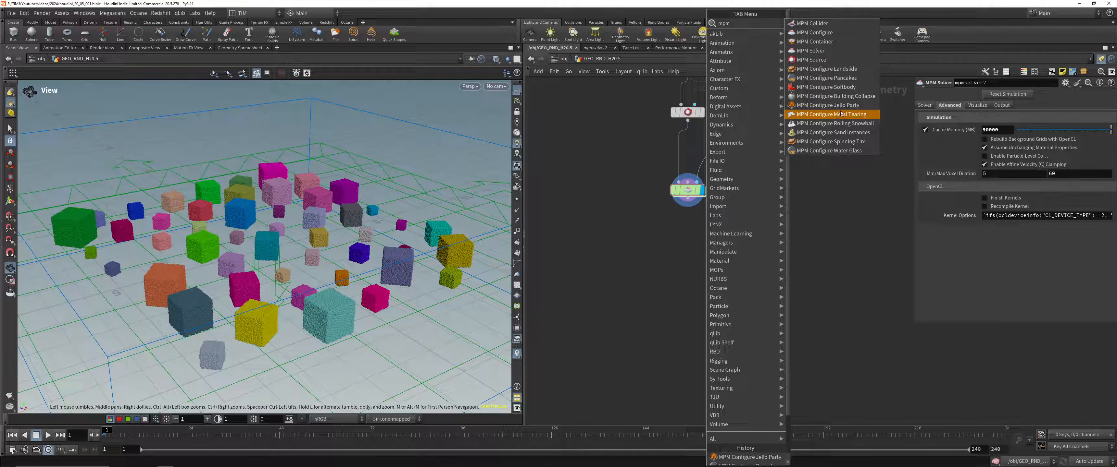
left_click(810, 50)
left_click(633, 271)
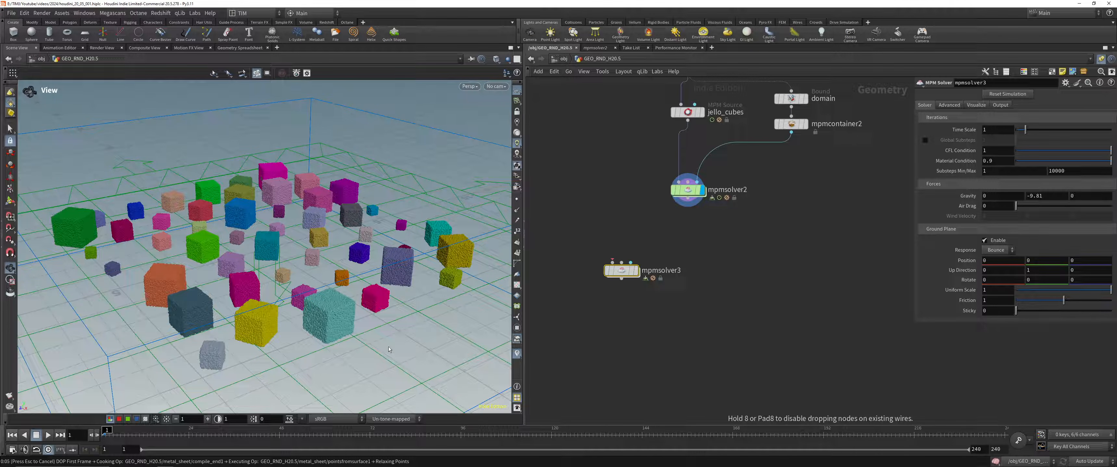
left_click_drag(621, 271, 611, 350)
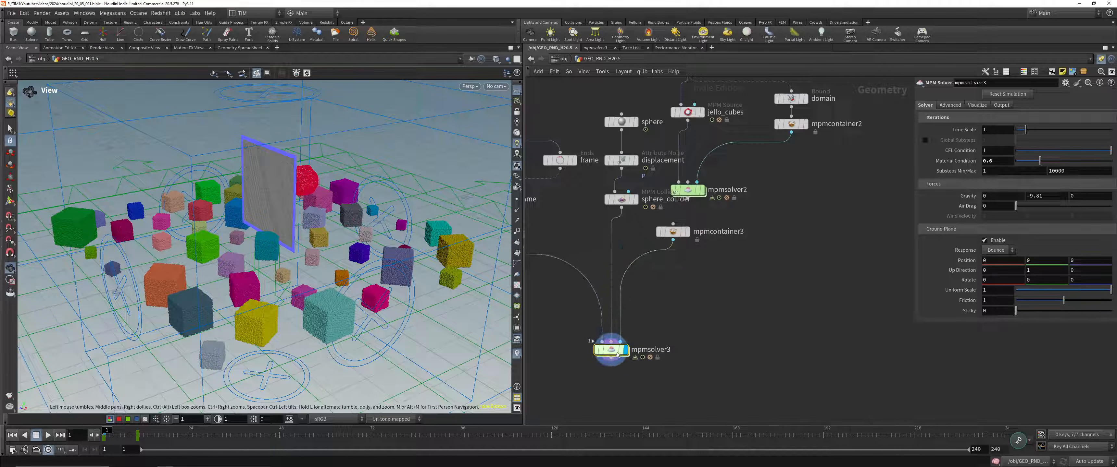
Step: Move the jello cubes nodes away from the metal tearing setup so the two node groups no longer overlap
scroll(779, 291, "down", 3)
left_click_drag(820, 261, 731, 129)
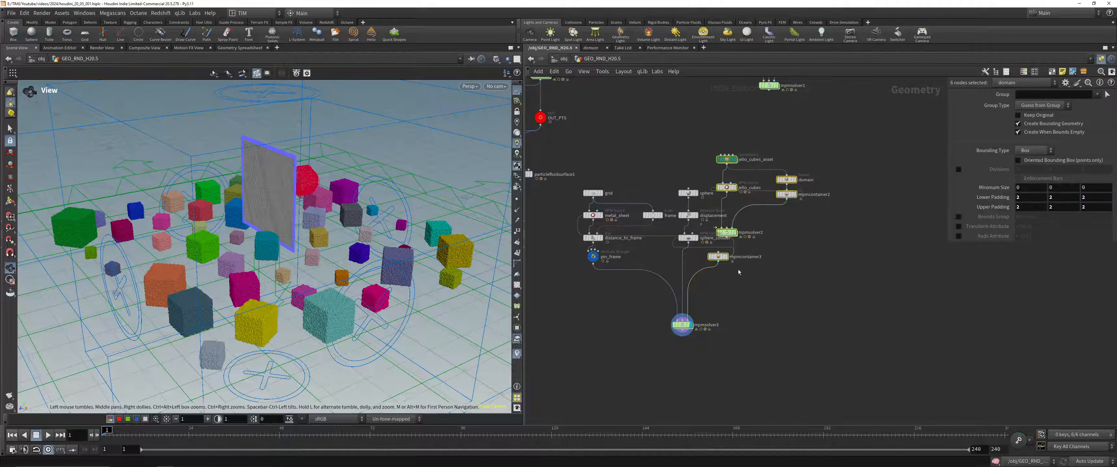
left_click_drag(730, 236, 830, 225)
left_click(764, 191)
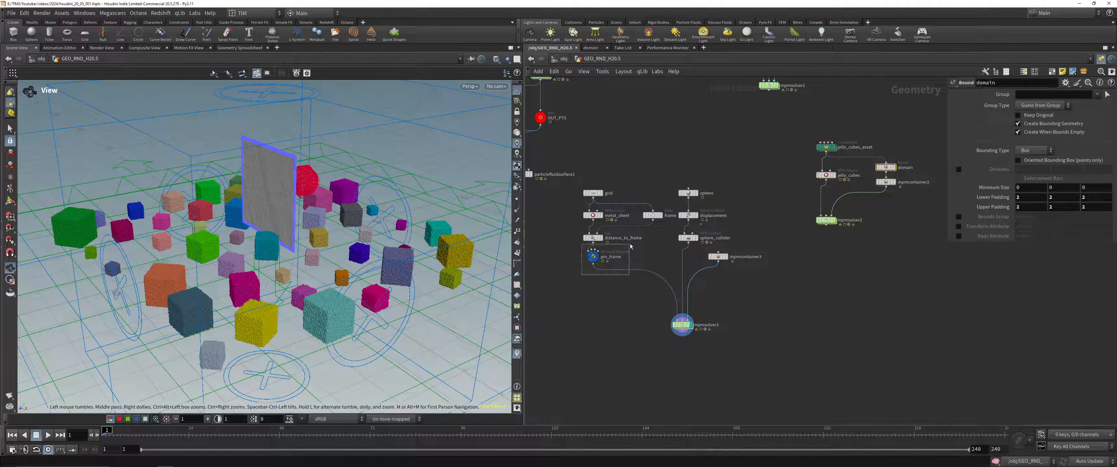
Step: Examine the pin_frame, metal_sheet and distance_to_frame nodes, and view the metal sheet on its own without the jello cubes
left_click_drag(622, 250, 615, 250)
scroll(562, 206, "up", 5)
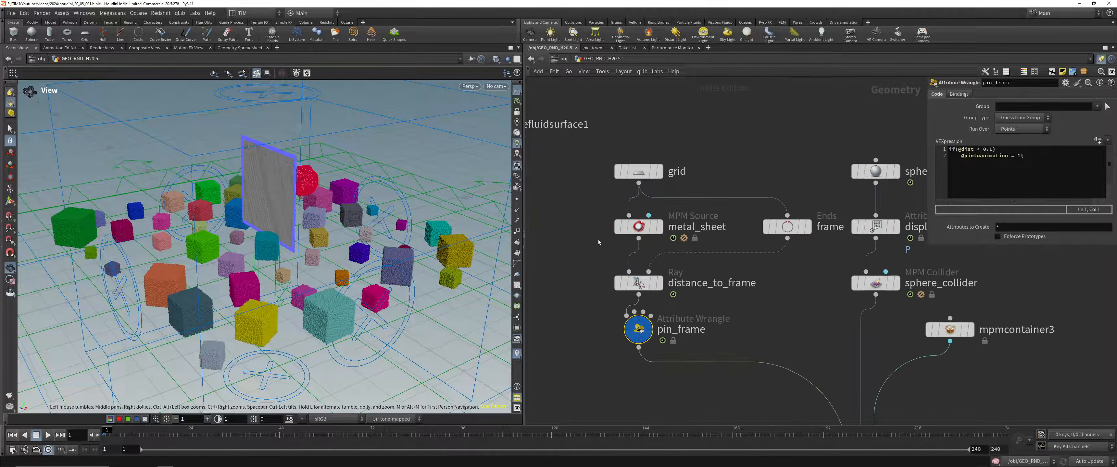
left_click(639, 226)
left_click(638, 282)
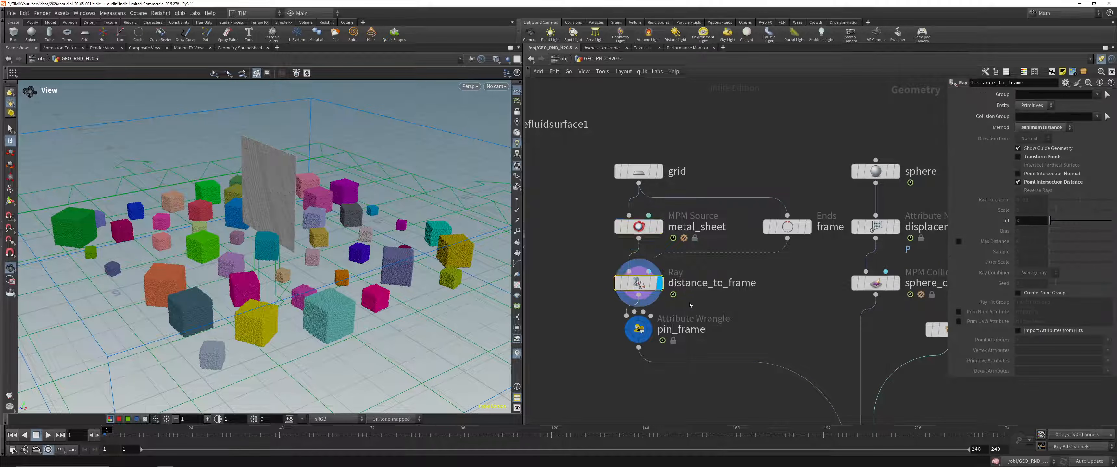
left_click_drag(249, 215, 292, 209)
left_click(209, 13)
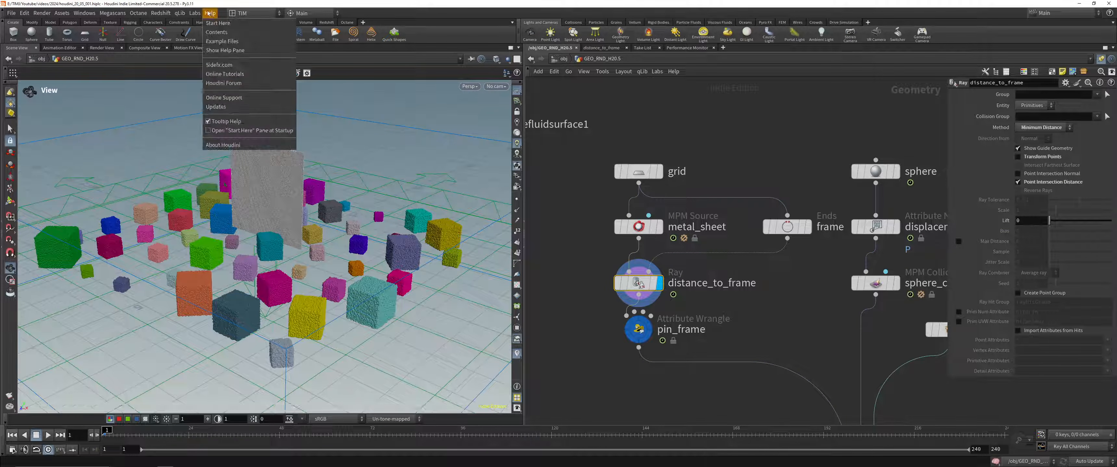
mouse_move(196, 14)
left_click(223, 62)
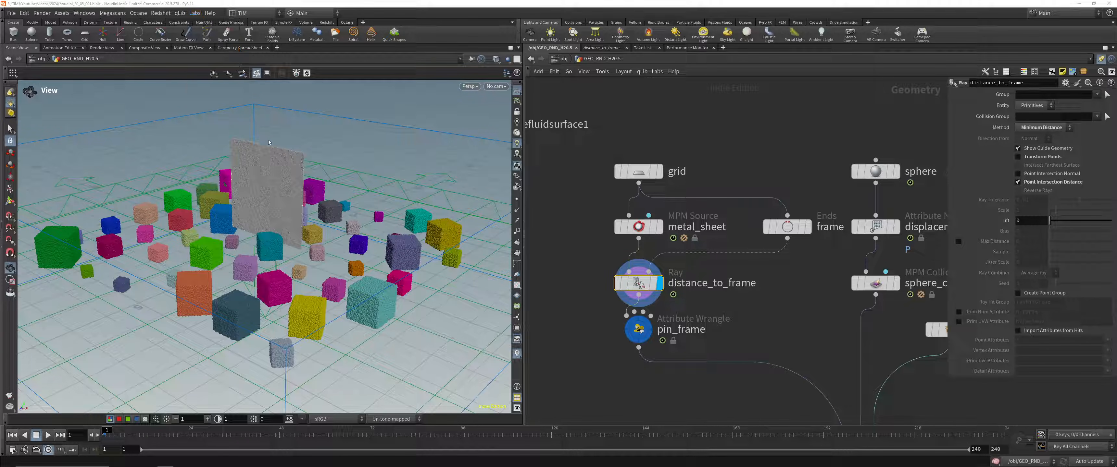
left_click_drag(269, 165, 282, 129)
right_click_drag(283, 129, 327, 137)
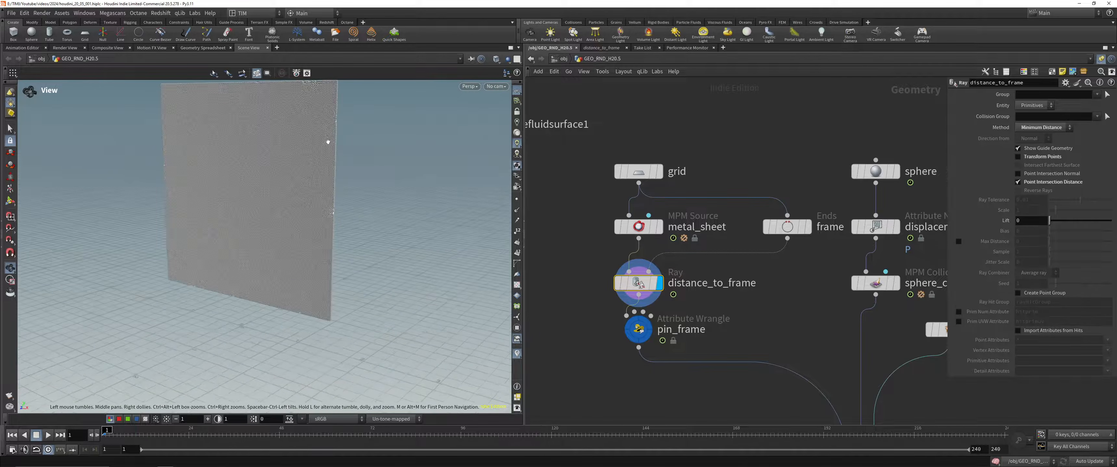
middle_click_drag(327, 137, 326, 182)
middle_click_drag(769, 281, 769, 226)
Step: Display the pin_frame wrangle and visualize its pintoanimation point attribute on the metal sheet
left_click(638, 274)
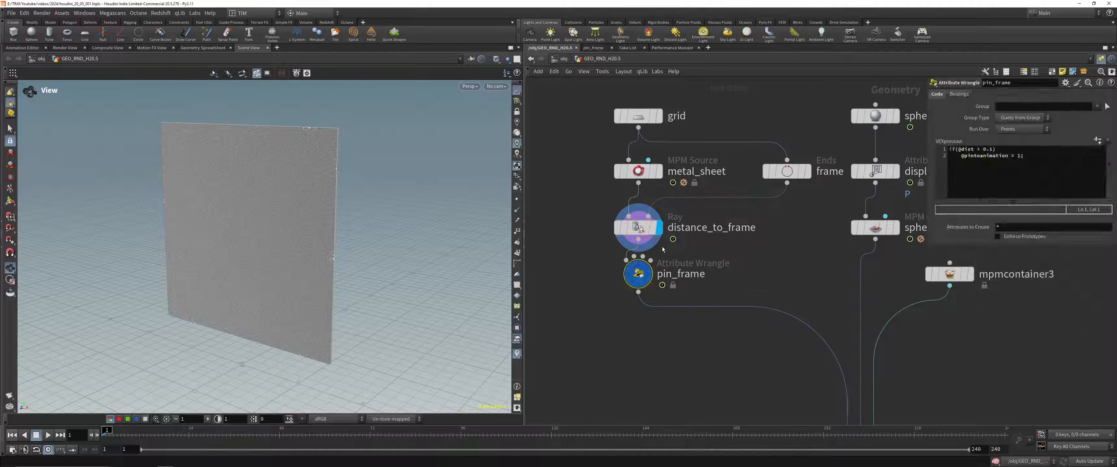
left_click(601, 274)
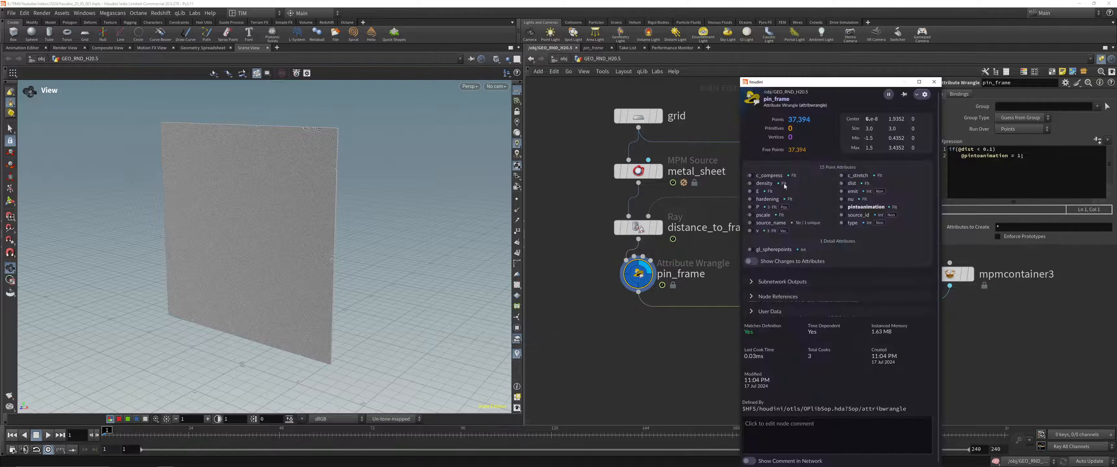
left_click(841, 206)
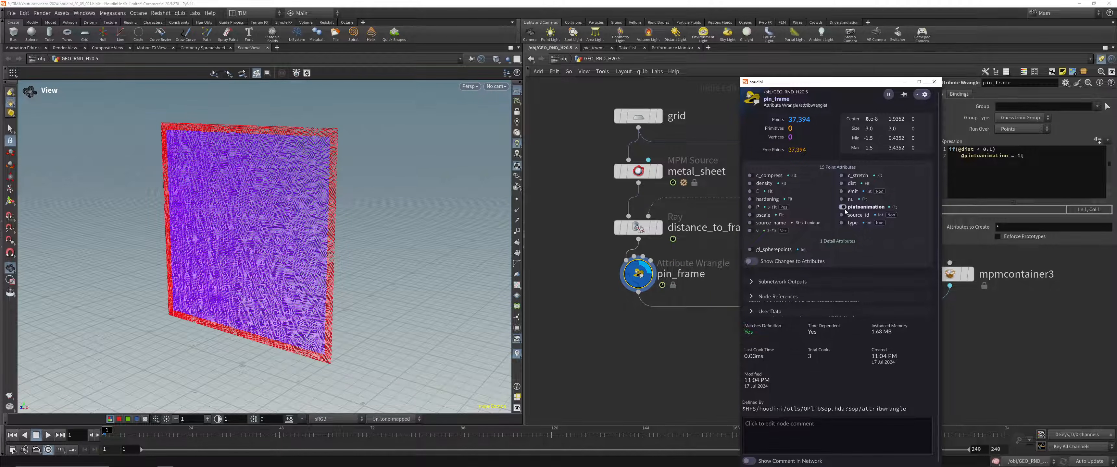
left_click_drag(644, 272, 644, 288)
left_click_drag(613, 335, 698, 218)
scroll(587, 252, "down", 3)
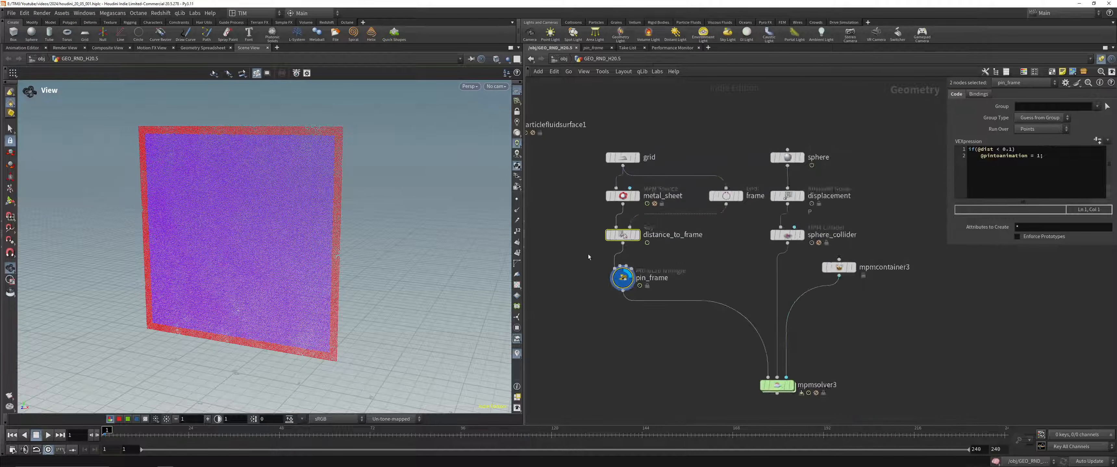
Step: Add a temporary Vellum Configure Cloth node to view its Pin to Animation settings, and delete it
middle_click_drag(549, 326, 614, 282)
left_click(614, 281)
key("Tab")
type("vell")
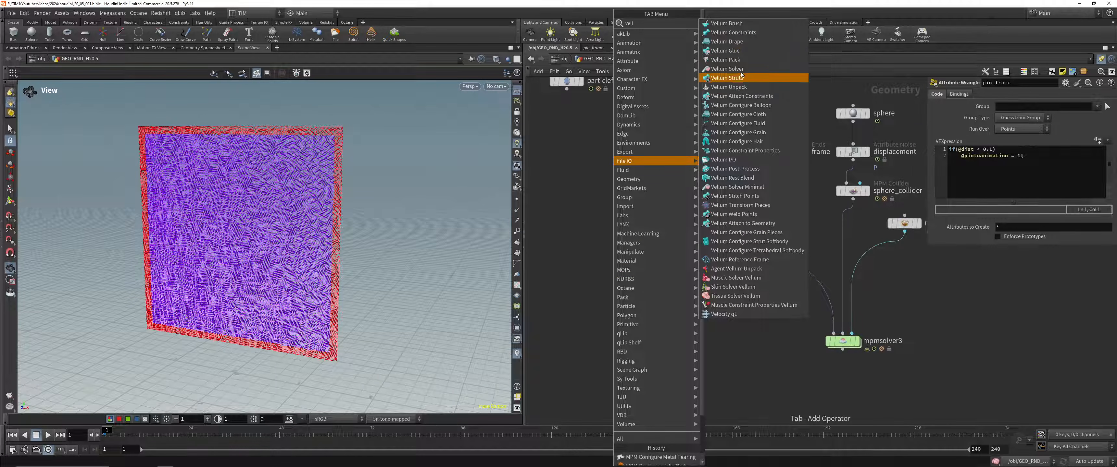
left_click(737, 115)
left_click(639, 247)
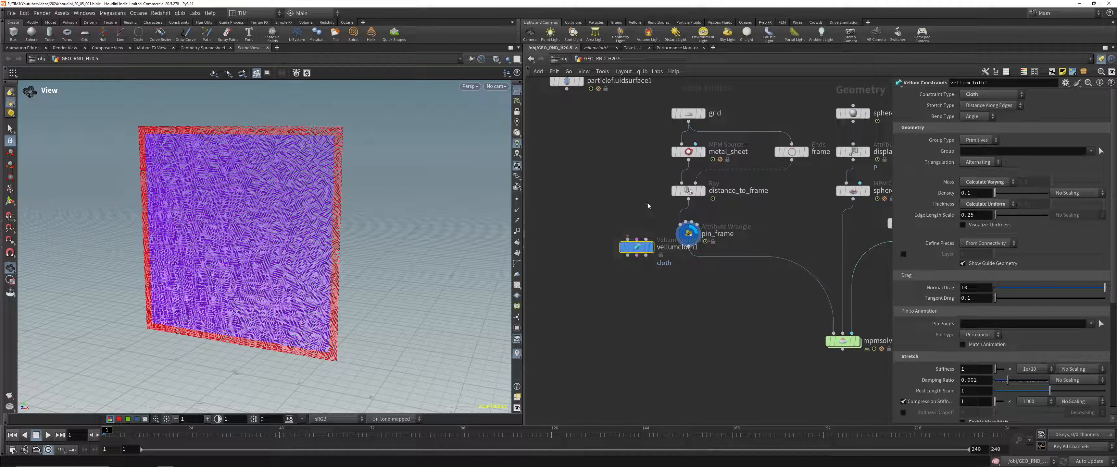
key("Delete")
Step: Display the sphere's displacement node and the sphere_collider node to inspect the collision object
middle_click_drag(897, 257, 850, 249)
middle_click_drag(764, 176, 718, 258)
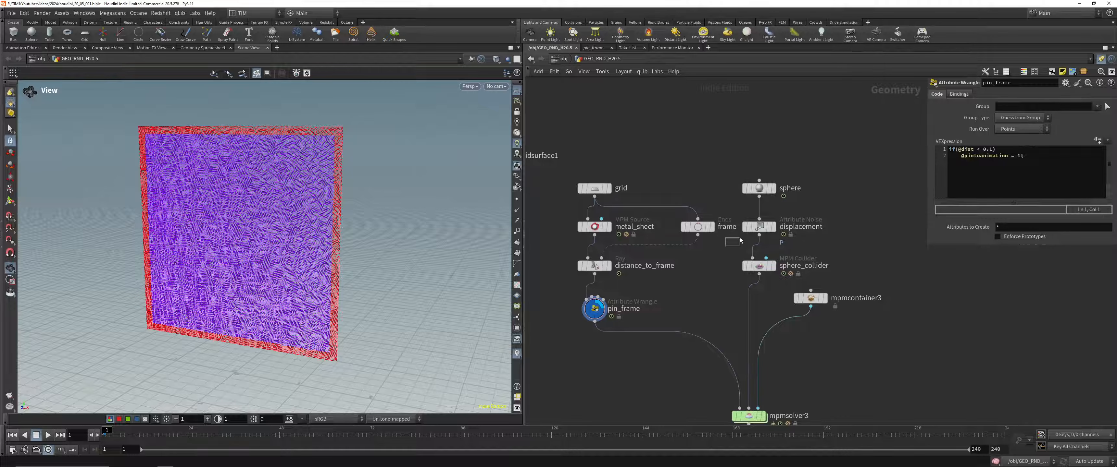
left_click(773, 226)
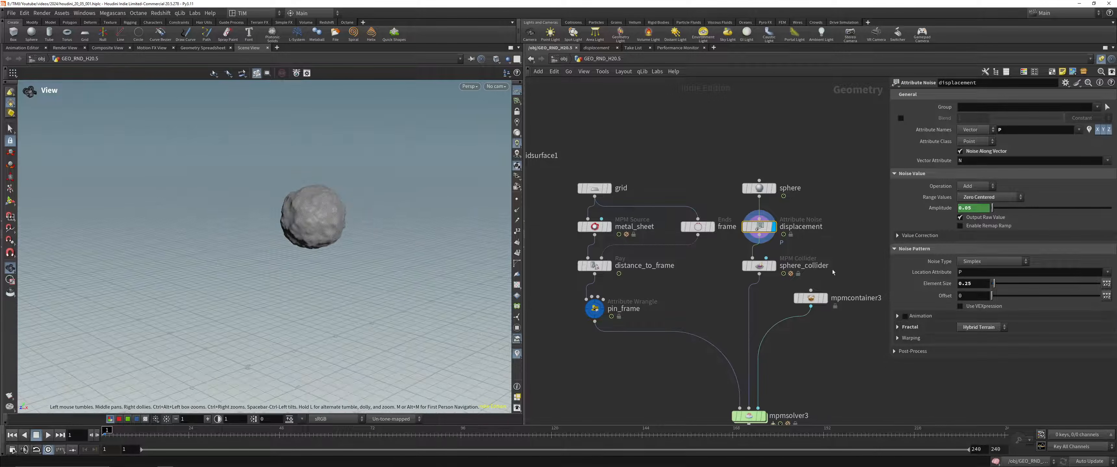
left_click(759, 266)
middle_click_drag(809, 342, 763, 236)
Step: Coarsen mpmcontainer3's particle separation by changing its last two digits to 25, and display pin_frame to check the points
left_click(765, 193)
left_click(1027, 129)
key("BackSpace")
key("BackSpace")
type("25")
key("Return")
left_click(549, 204)
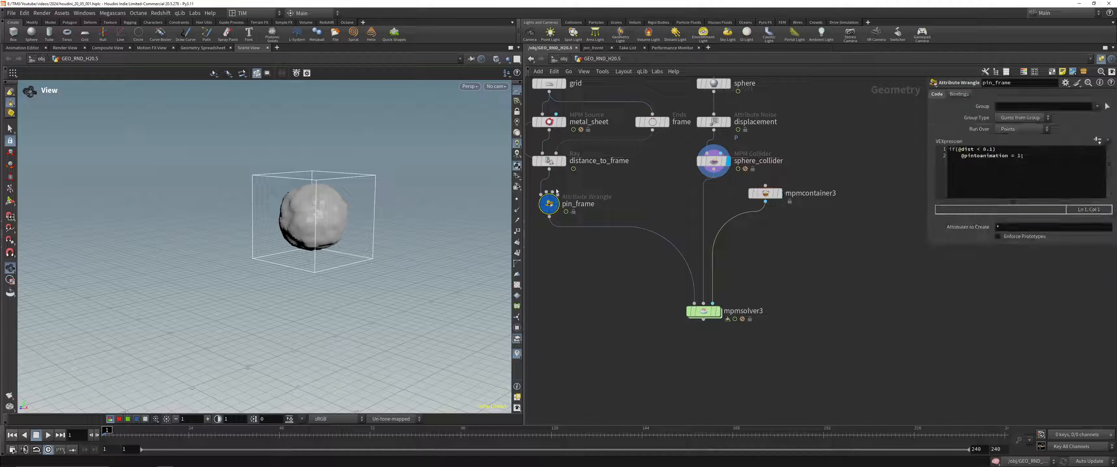
left_click(557, 204)
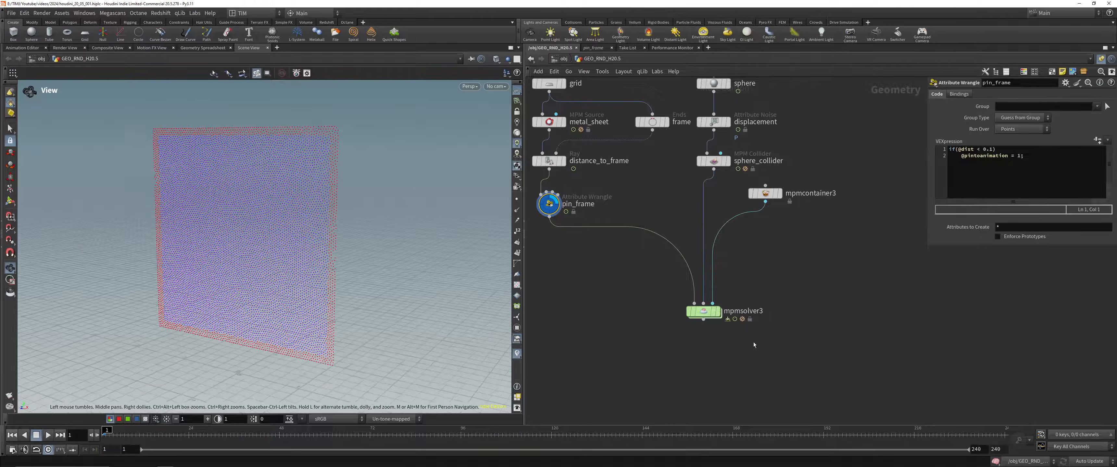
Step: Display mpmsolver3 and examine the metal sheet, sphere collider and domain from several angles
left_click(703, 311)
left_click(717, 311)
right_click_drag(311, 258, 220, 423)
left_click_drag(249, 259, 323, 265)
right_click_drag(332, 125, 243, 269)
left_click_drag(243, 268, 304, 269)
middle_click_drag(783, 143, 813, 191)
scroll(812, 192, "up", 2)
scroll(813, 192, "down", 2)
Step: Display the displacement node, play the sphere's animation, and return to the first frame
left_click(743, 172)
key("r")
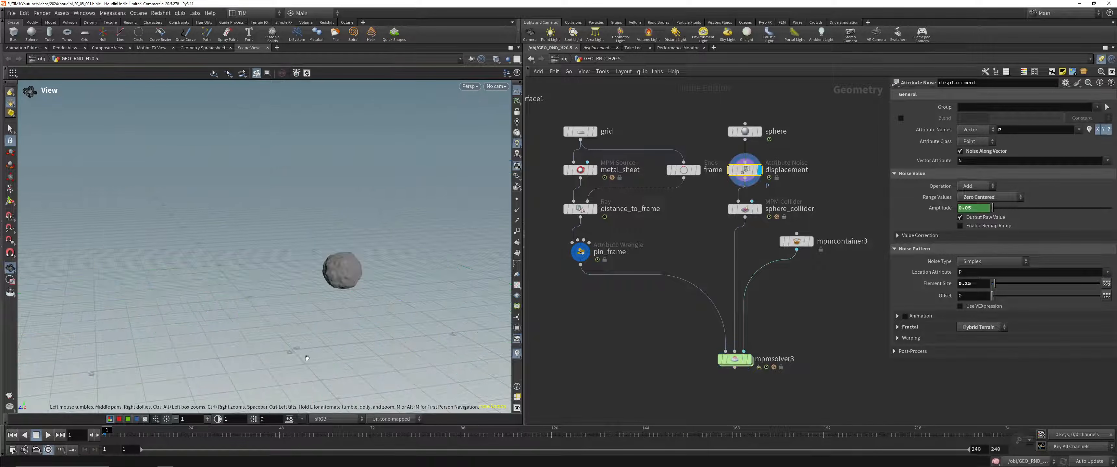
mouse_move(108, 429)
left_mouse_down()
mouse_move(179, 428)
mouse_move(104, 428)
left_mouse_up()
left_click(48, 436)
left_click(12, 435)
Step: View the pin_frame points from another angle and display mpmsolver3 again
left_click(586, 252)
left_click_drag(262, 287, 323, 270)
left_click(750, 359)
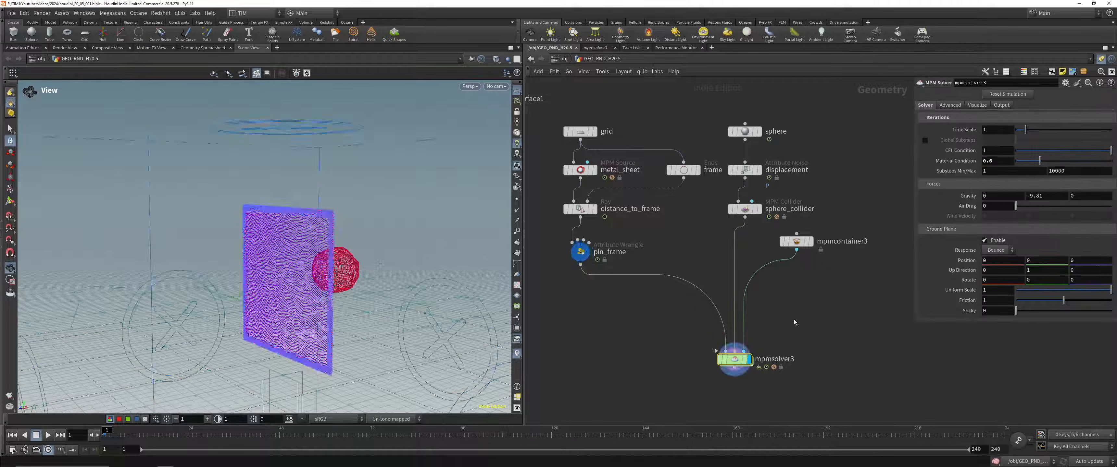
Step: Check the metal_sheet source's material preset and behavior, and set its relax iterations to 300
left_click_drag(544, 186, 606, 148)
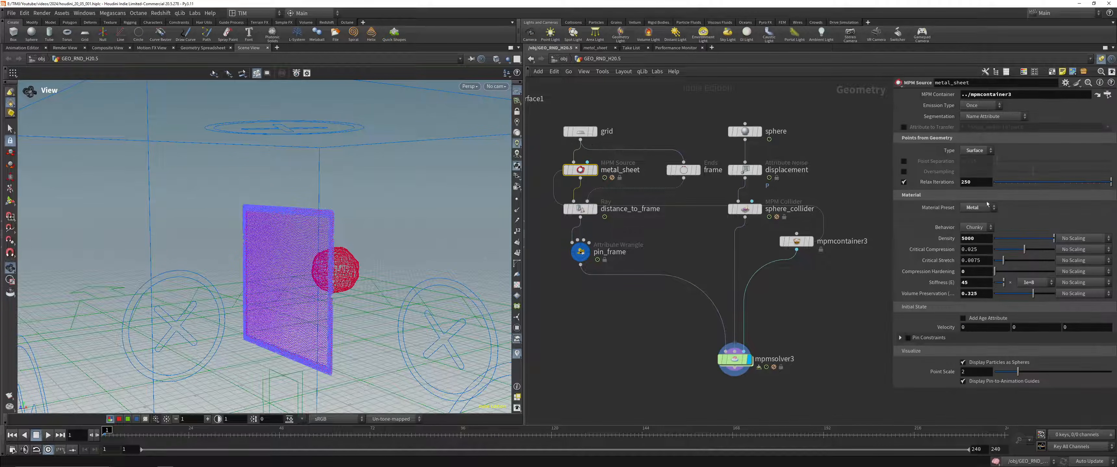
left_click(976, 213)
left_click(976, 212)
left_click(988, 230)
left_click(987, 230)
left_click_drag(998, 183, 1054, 183)
double_click(976, 183)
type("300")
key("Return")
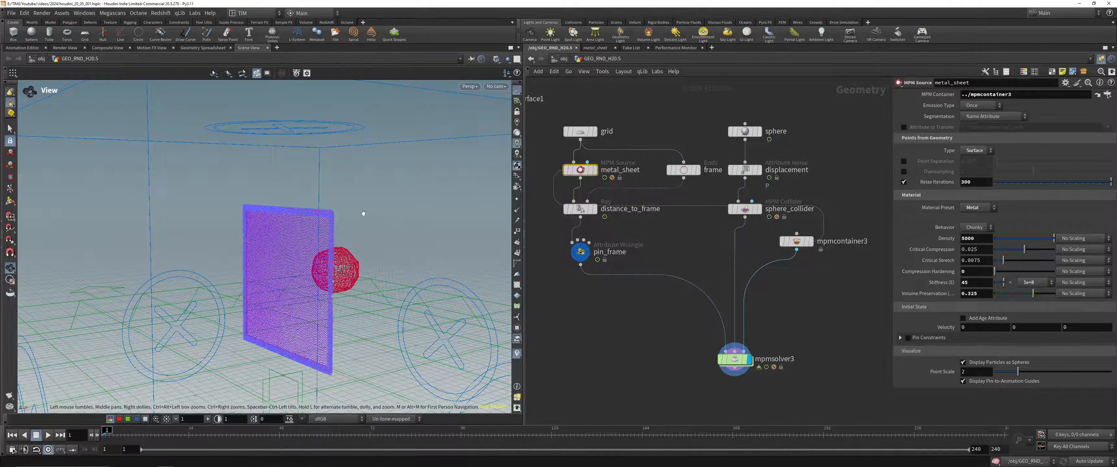
Step: Select mpmsolver3 and start playing the metal tearing simulation
left_click(734, 359)
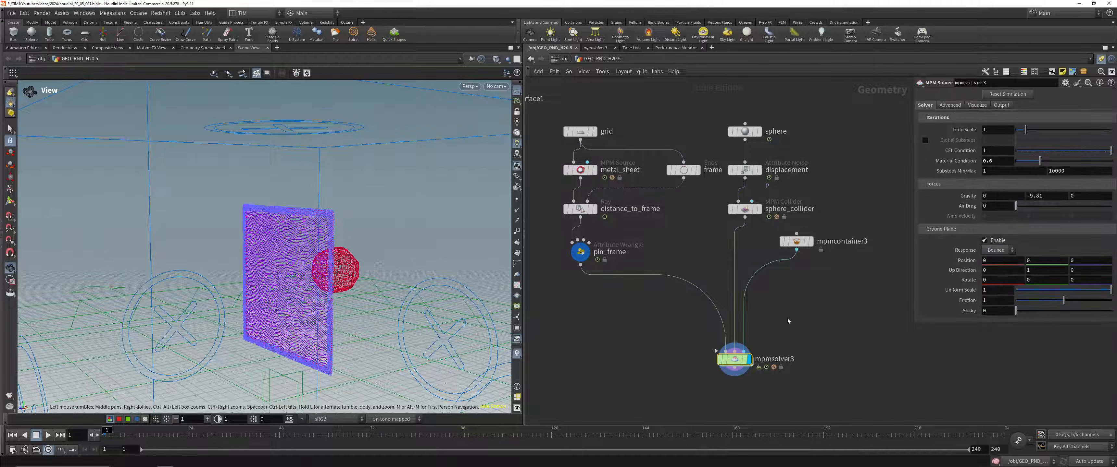
left_click(48, 435)
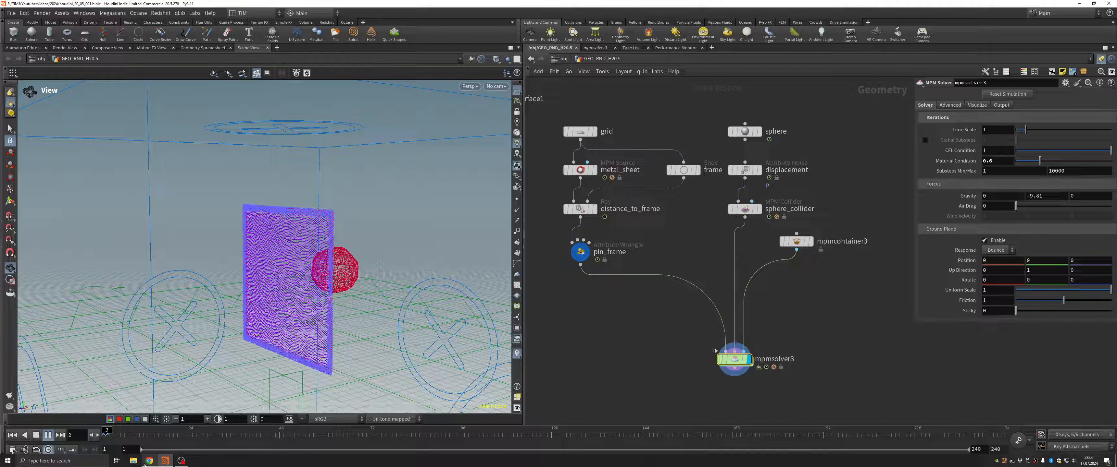
Step: Switch to Chrome and read the MPM Solver documentation on time steps, substeps, forces, ground plane and advanced simulation settings
mouse_move(146, 463)
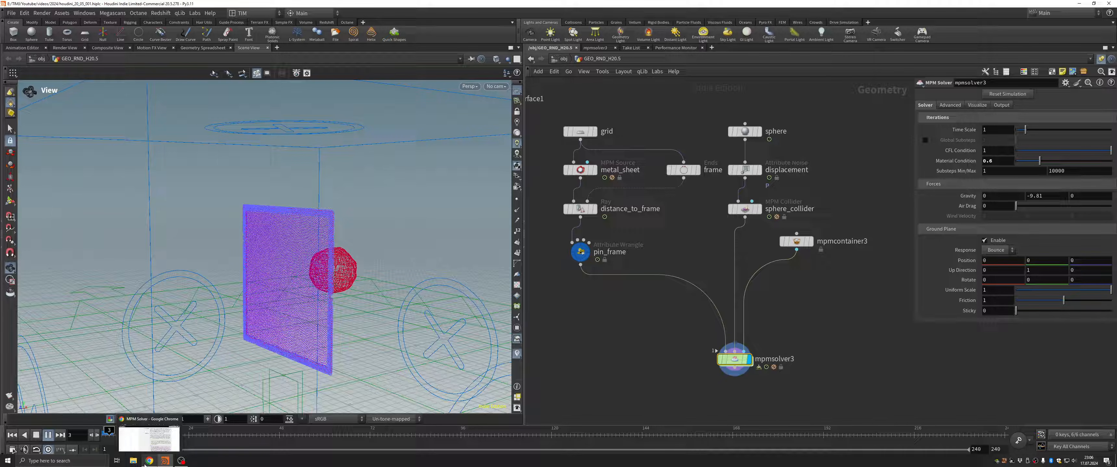
left_click(146, 462)
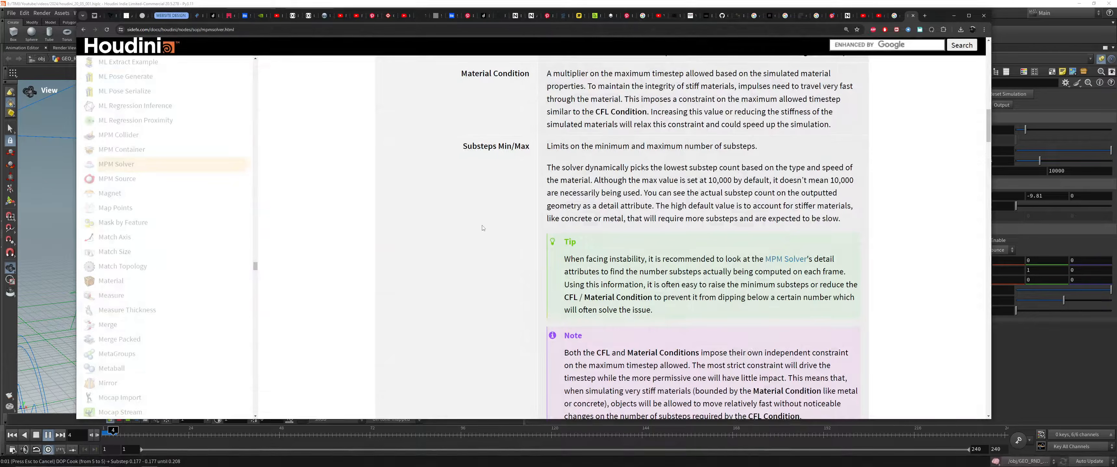
scroll(499, 224, "up", 5)
scroll(498, 225, "down", 3)
scroll(502, 194, "down", 1)
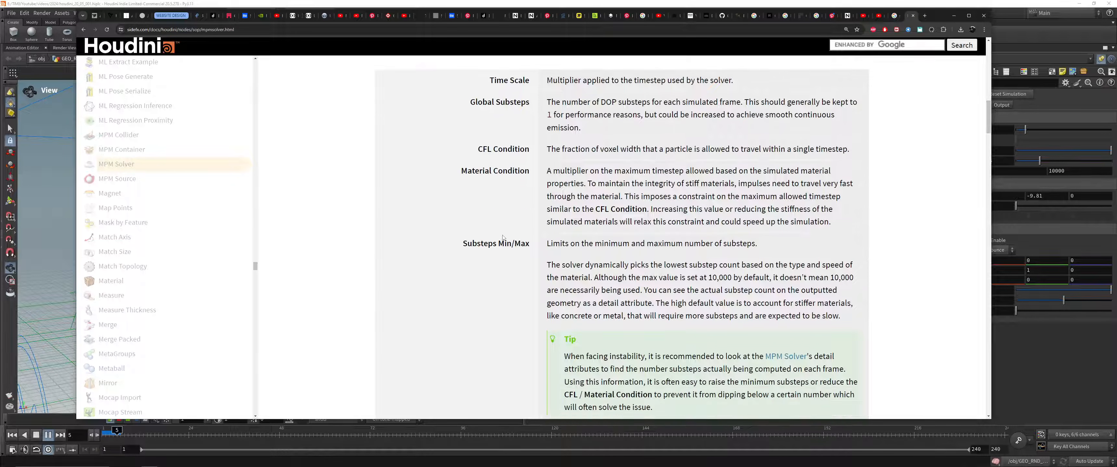
scroll(503, 194, "up", 2)
scroll(574, 233, "down", 3)
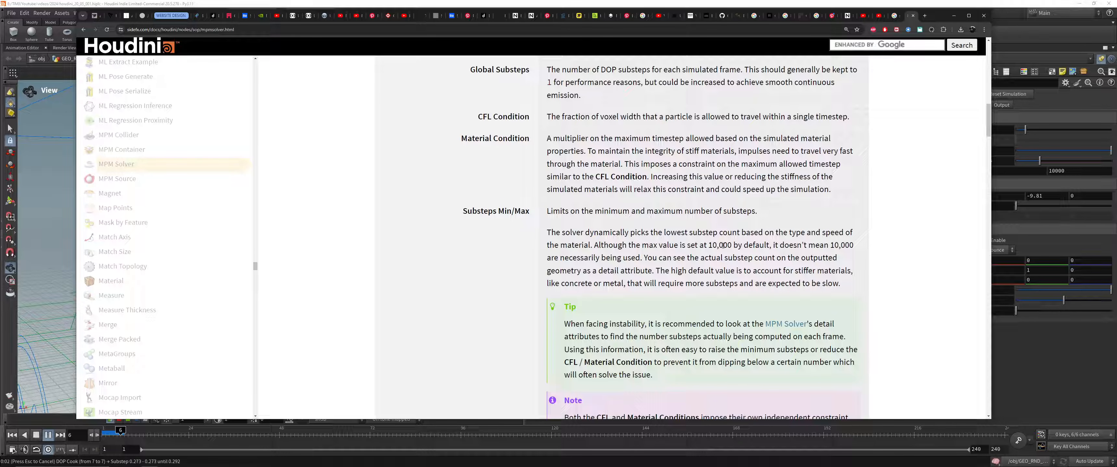
scroll(722, 245, "down", 8)
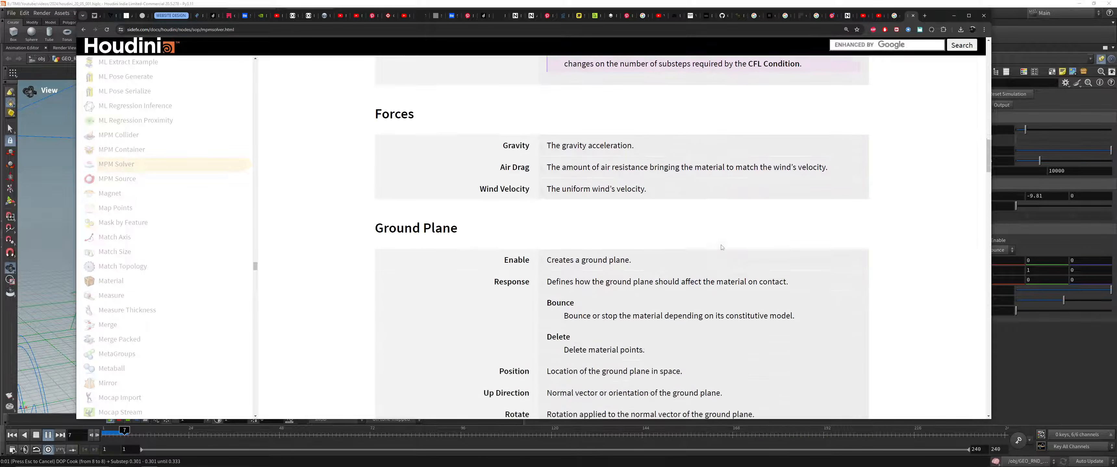
scroll(721, 246, "down", 10)
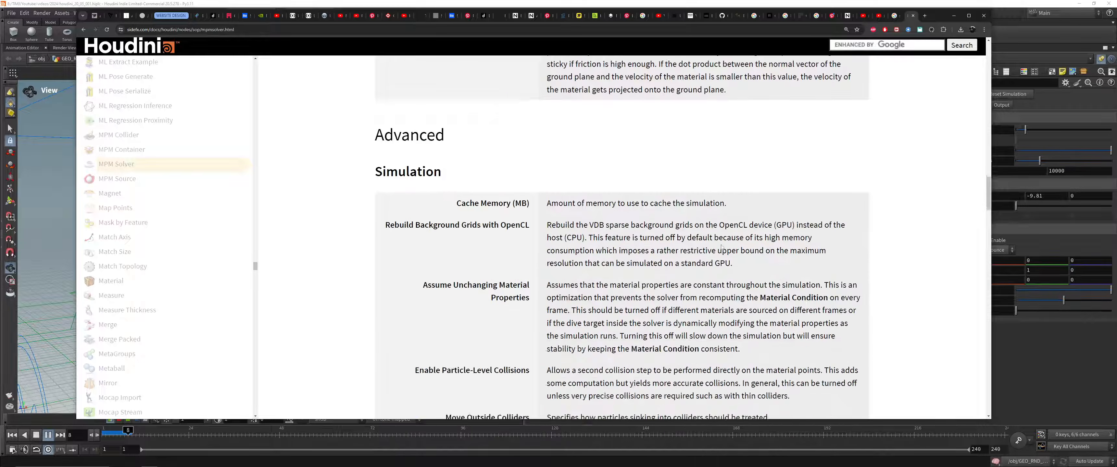
Step: Read the MPM Solver page's advanced simulation settings on particle-level collisions and moving outside colliders, and return to the What's New MPM page
scroll(721, 245, "down", 4)
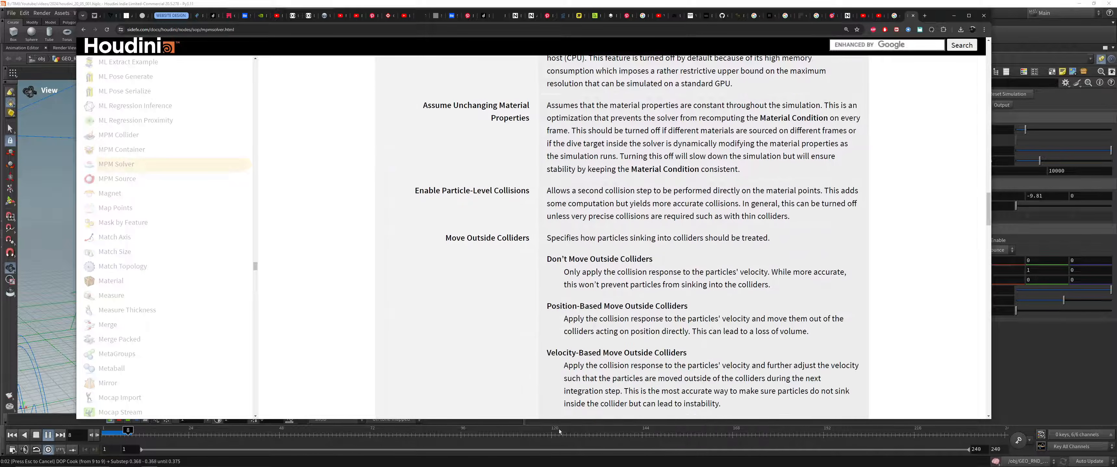
scroll(612, 337, "up", 14)
scroll(613, 337, "up", 15)
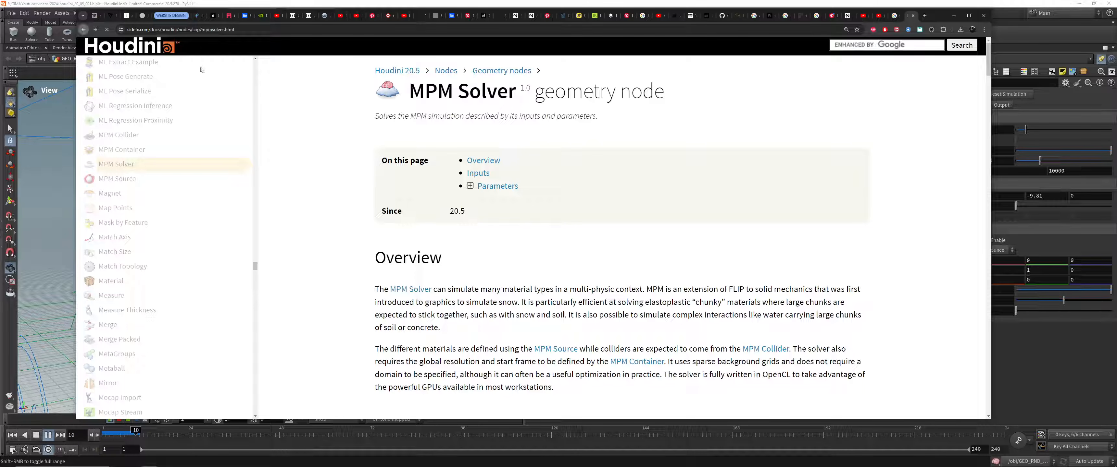
scroll(368, 312, "up", 7)
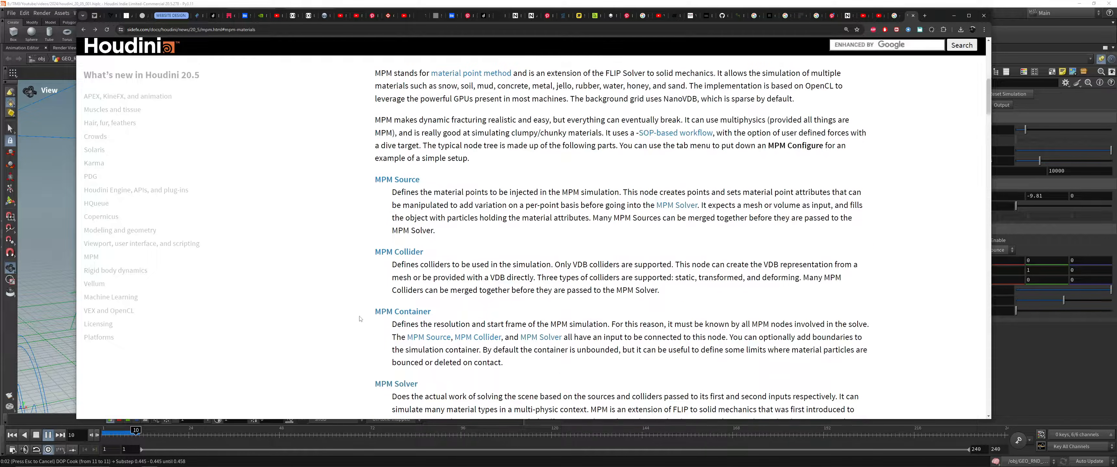
Step: Browse the MPM overview and materials examples on the What's New page and play the Metal video
scroll(359, 320, "down", 1)
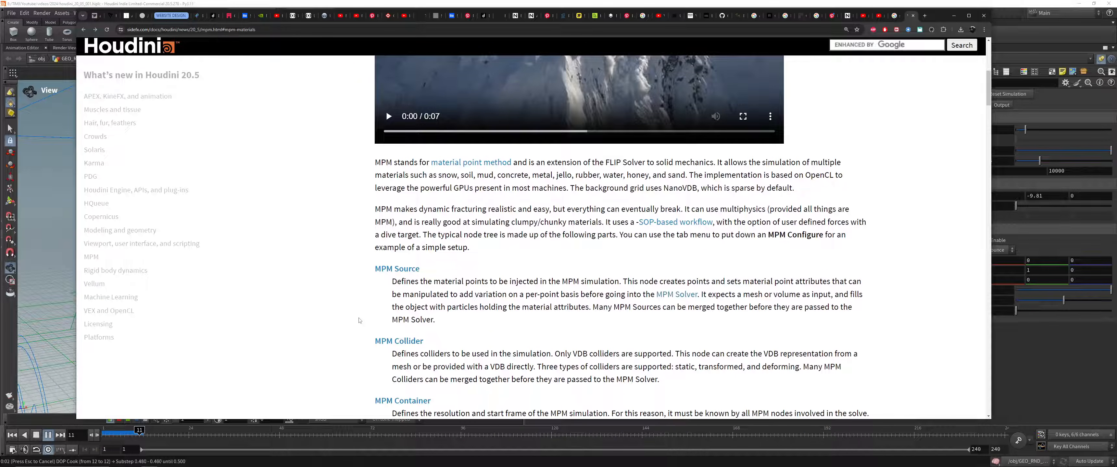
scroll(359, 321, "down", 10)
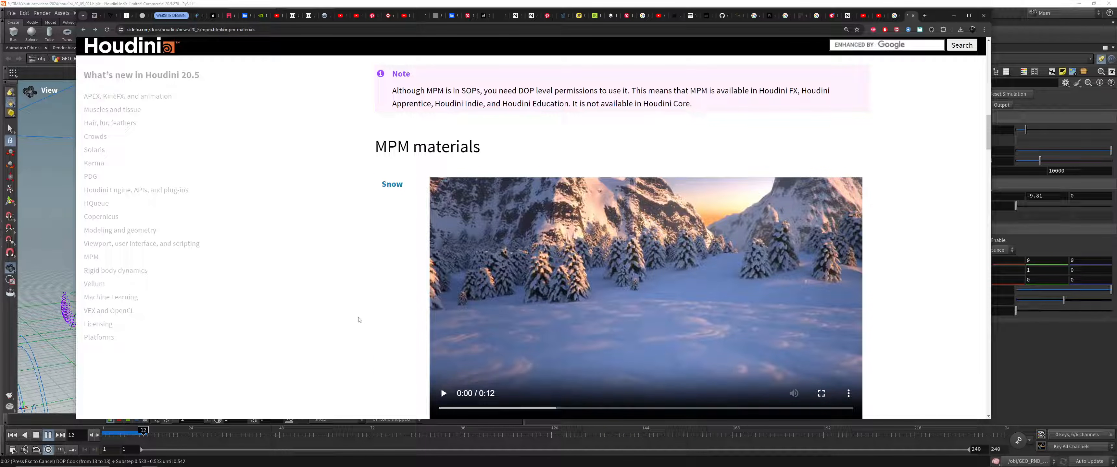
scroll(359, 321, "down", 4)
scroll(359, 319, "down", 12)
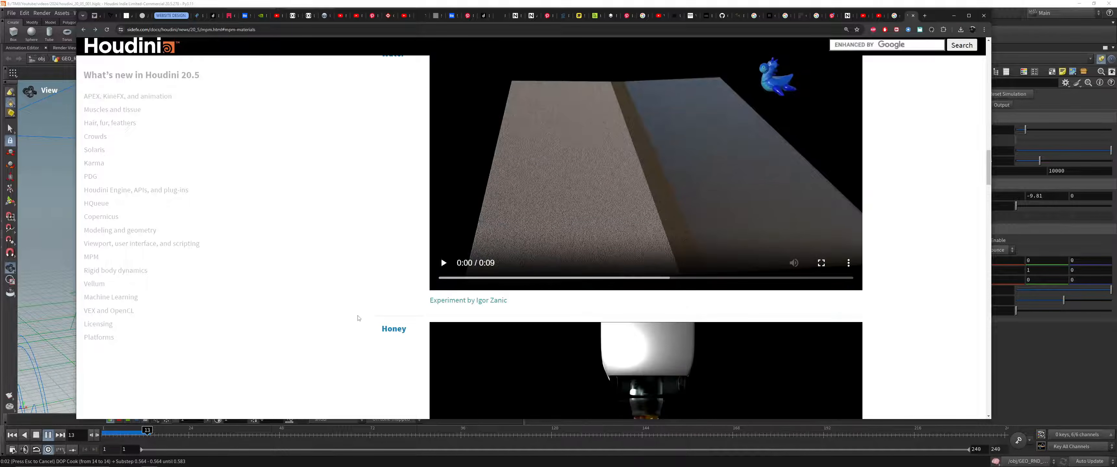
scroll(358, 318, "down", 14)
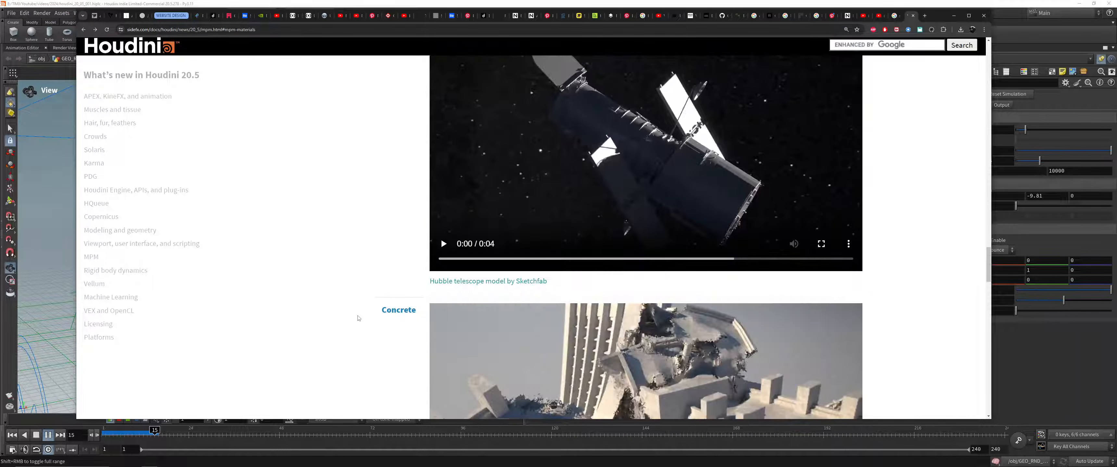
scroll(441, 240, "up", 2)
left_click(442, 342)
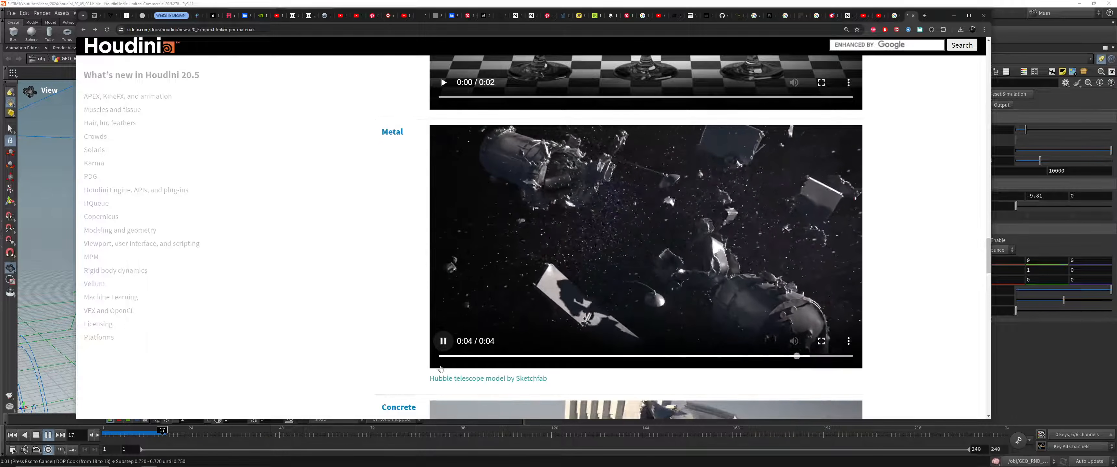
Step: Skim the remaining material examples and play the 2D and 3D POP Curve Incompressible Flow videos under Other dynamics
scroll(411, 338, "down", 3)
scroll(411, 338, "down", 10)
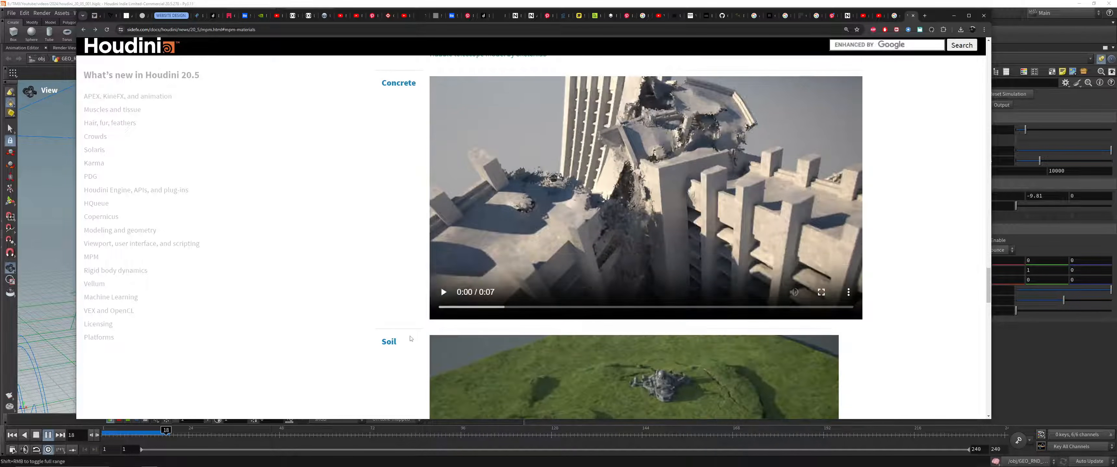
scroll(410, 337, "down", 12)
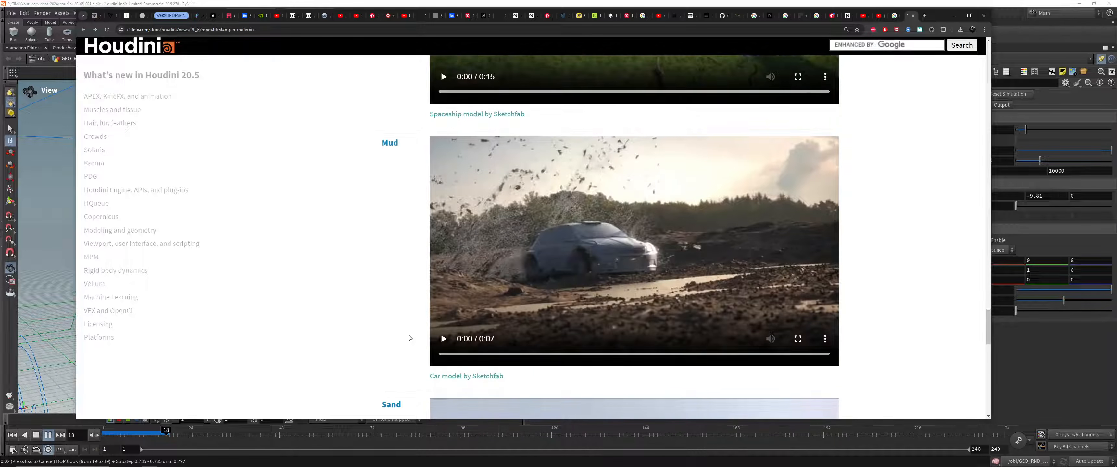
scroll(841, 173, "down", 3)
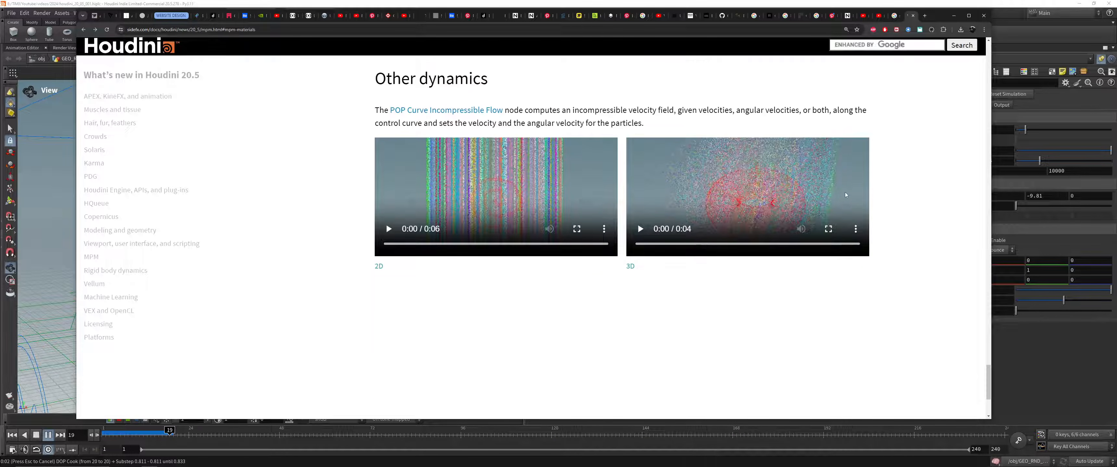
left_click(387, 241)
scroll(342, 208, "up", 2)
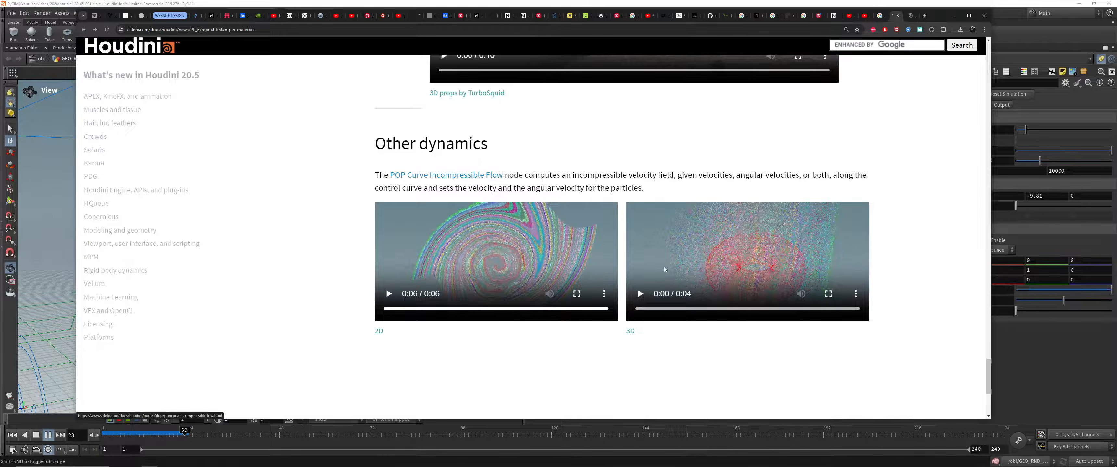
left_click(640, 295)
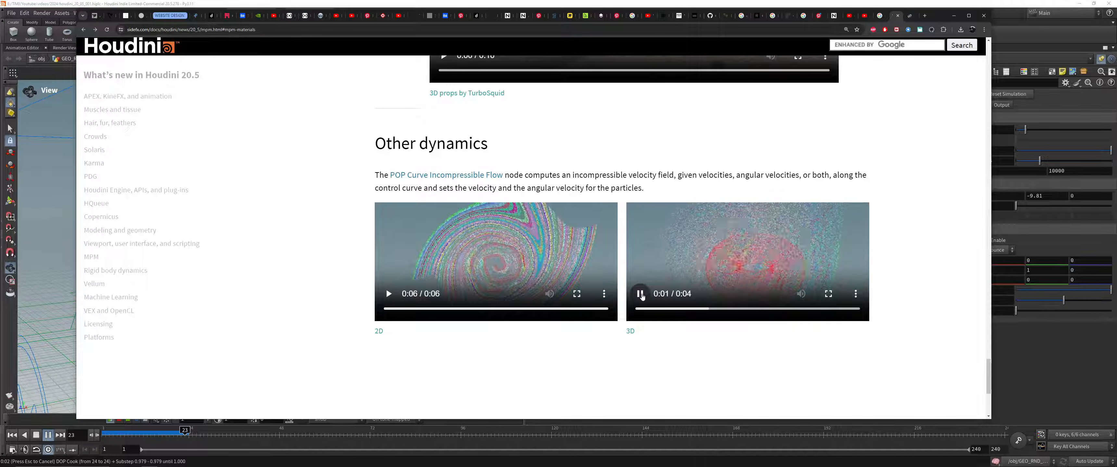
Step: Open the POP Curve Incompressible Flow documentation page and skim its description and parameters
left_click(909, 15)
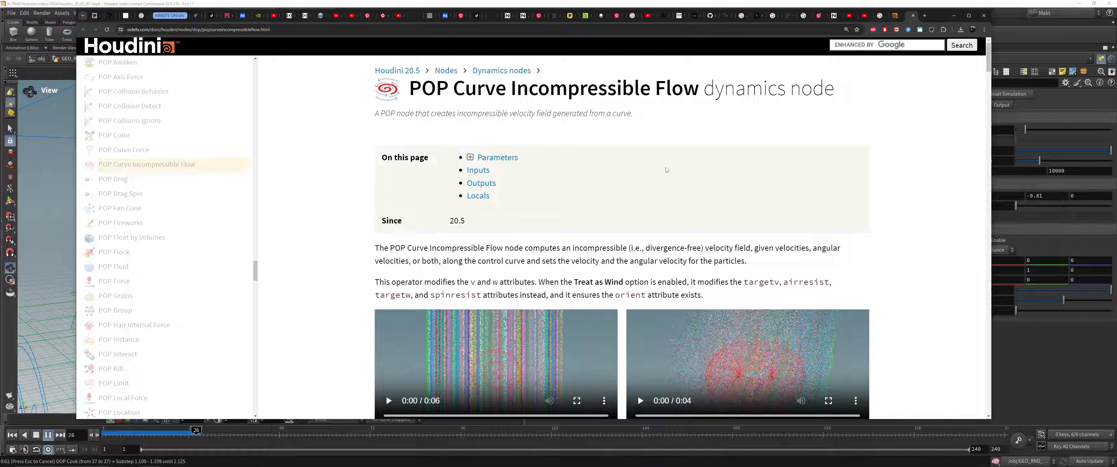
scroll(666, 166, "down", 3)
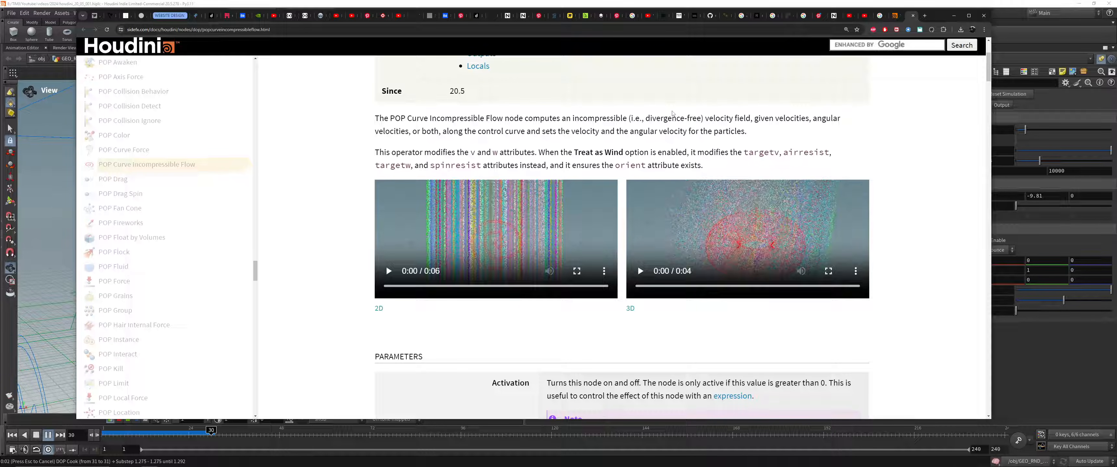
scroll(672, 114, "down", 5)
scroll(740, 198, "down", 3)
scroll(703, 237, "up", 12)
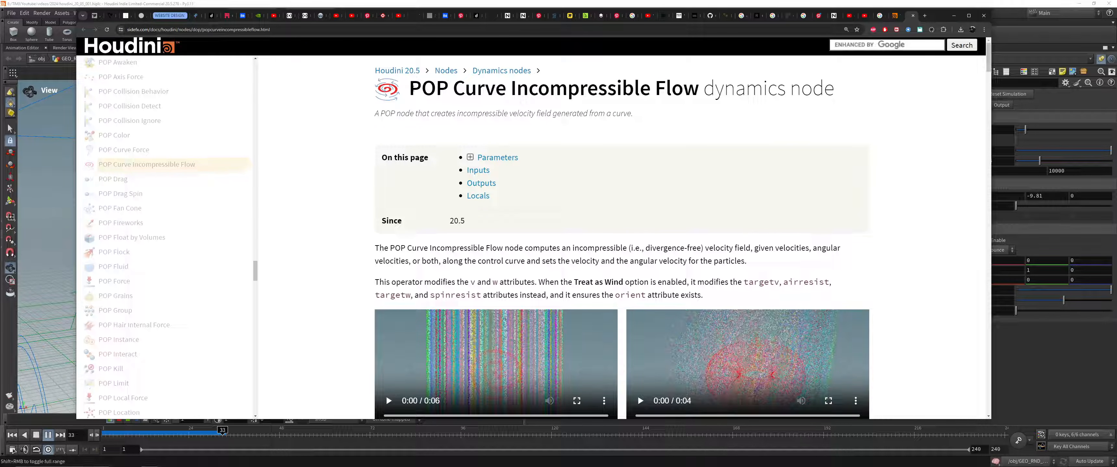
left_click(384, 134)
Step: Switch to Houdini, scrub through the metal tearing simulation from a new angle, and return to frame 1
left_click(954, 16)
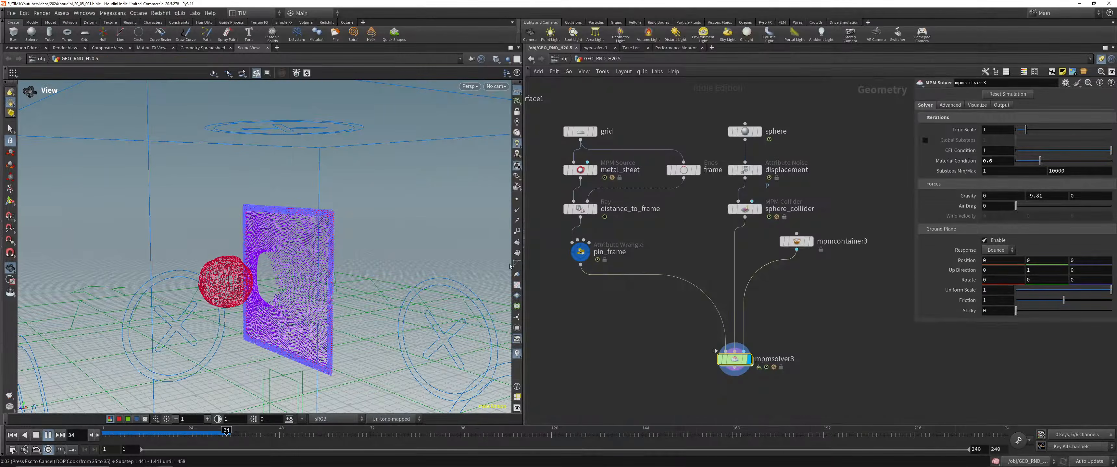
mouse_move(136, 436)
left_mouse_down()
mouse_move(103, 436)
mouse_move(137, 437)
left_mouse_up()
left_click_drag(270, 243, 309, 241)
scroll(309, 241, "up", 2)
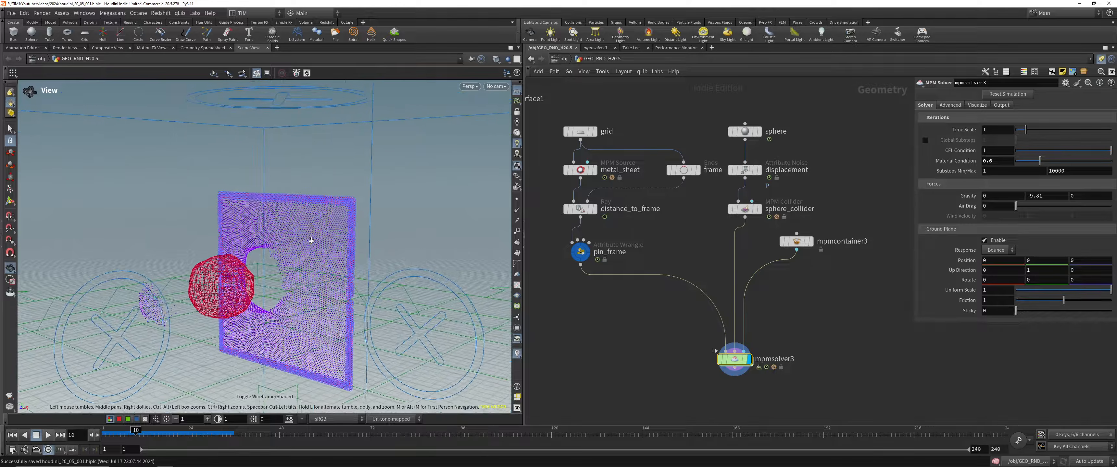
left_click_drag(174, 432, 207, 431)
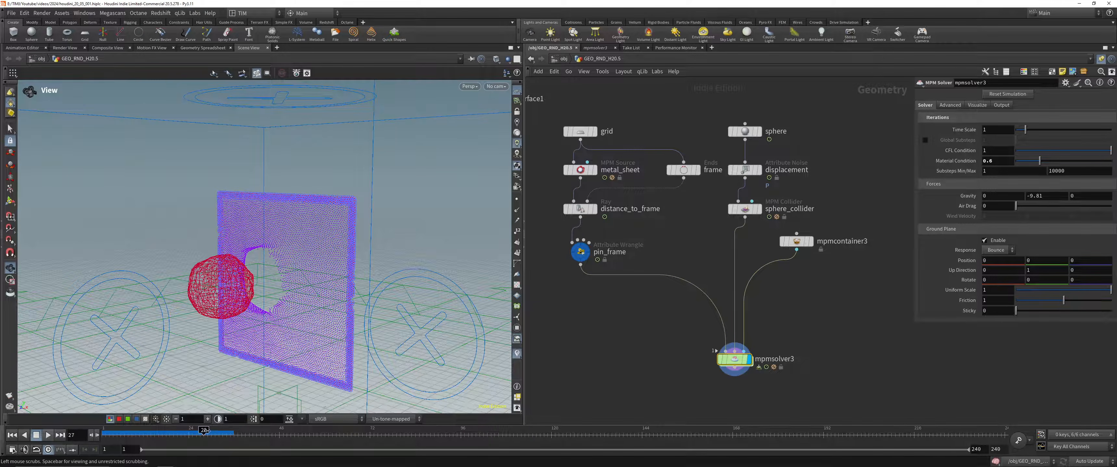
left_click(132, 435)
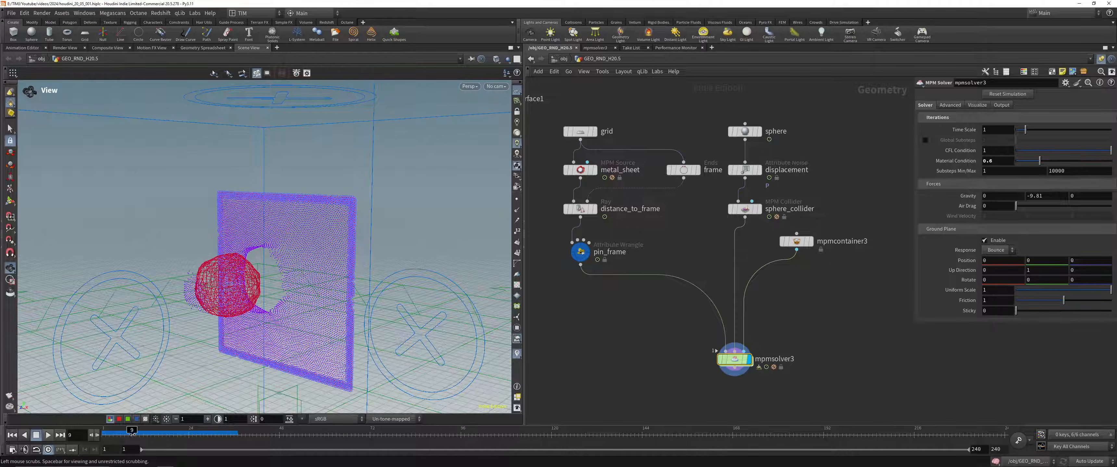
left_click(105, 433)
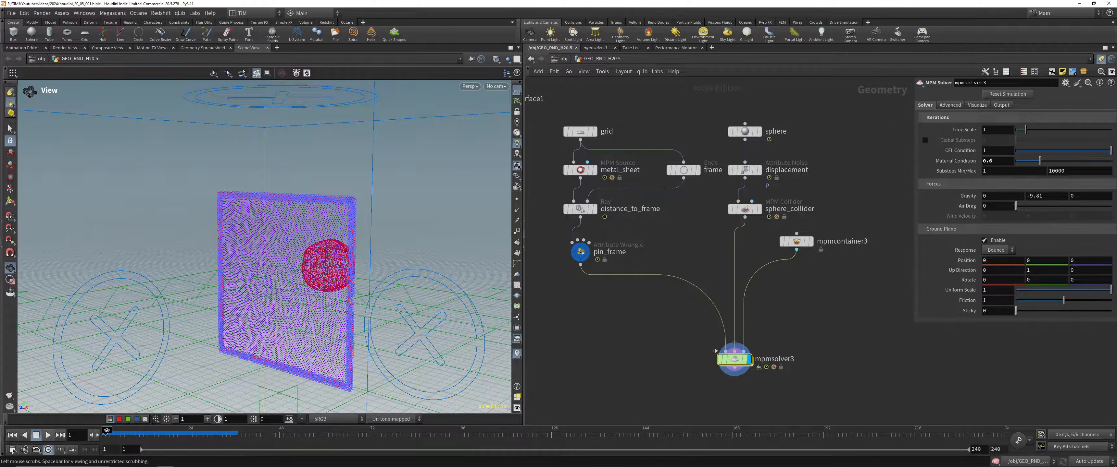
Step: Display the pin_frame points and the source grid in turn, toggling the viewport's wireframe/shaded mode
left_click_drag(560, 273, 618, 236)
key("r")
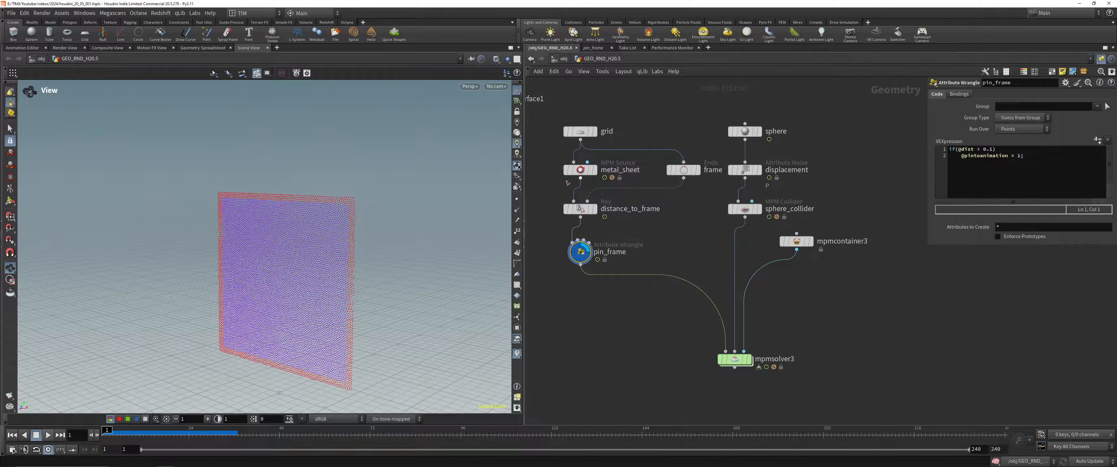
left_click_drag(557, 148, 606, 114)
key("r")
key("shift+w")
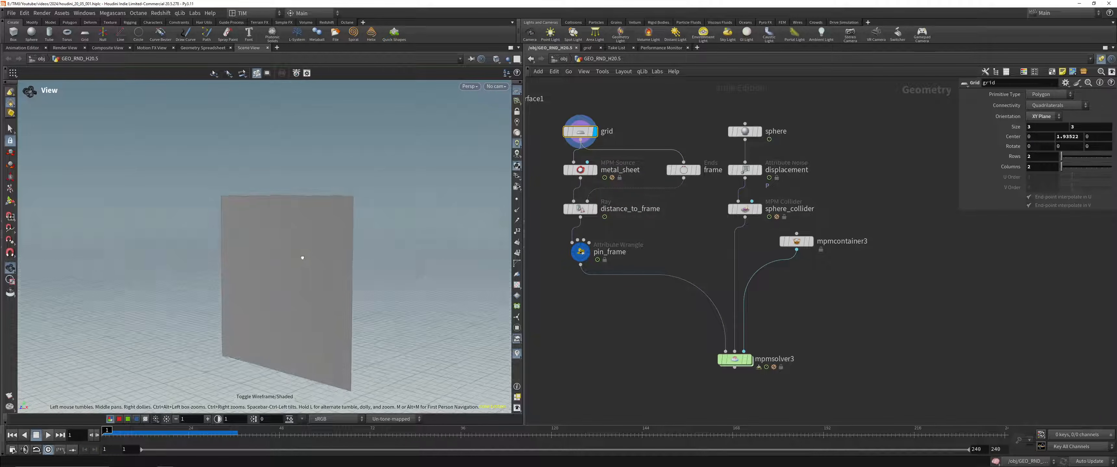
Step: Display mpmsolver3 again and scrub the tearing simulation to frame 11
left_click_drag(712, 378, 762, 341)
key("r")
left_click_drag(116, 436, 142, 440)
mouse_move(326, 279)
left_mouse_down("alt")
mouse_move(251, 280)
mouse_move(346, 279)
left_mouse_up("alt")
Step: Connect a Null node to the output of mpmsolver3 and display it
middle_click_drag(689, 362, 662, 220)
left_click(707, 226)
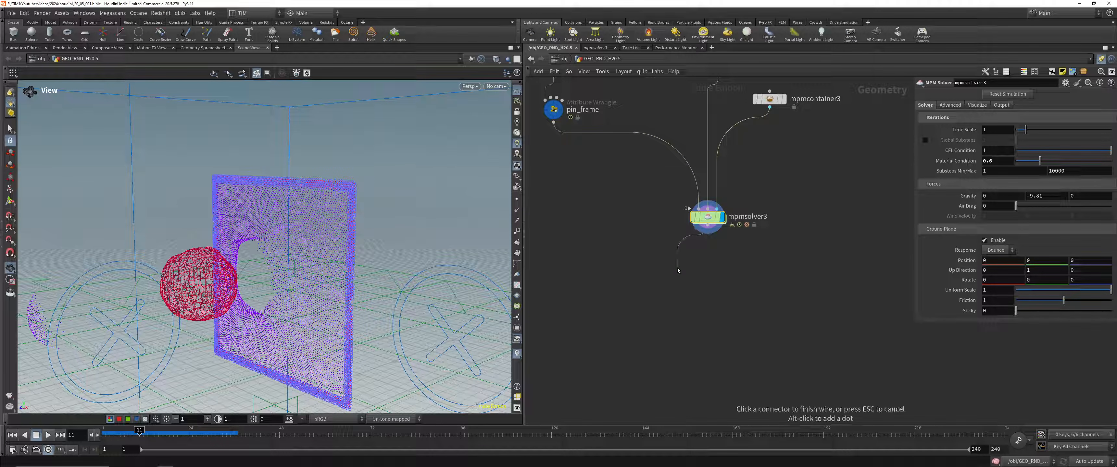
left_click(653, 296)
type("null")
key("Return")
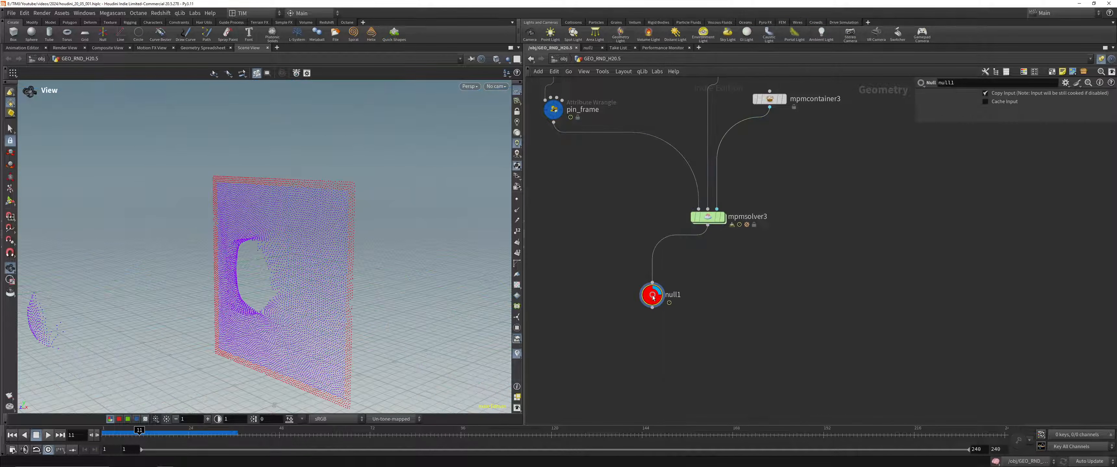
Step: Display pin_frame, distance_to_frame and the metal_sheet source in turn to compare their geometry
left_click_drag(302, 193, 325, 192)
middle_click_drag(569, 160, 631, 281)
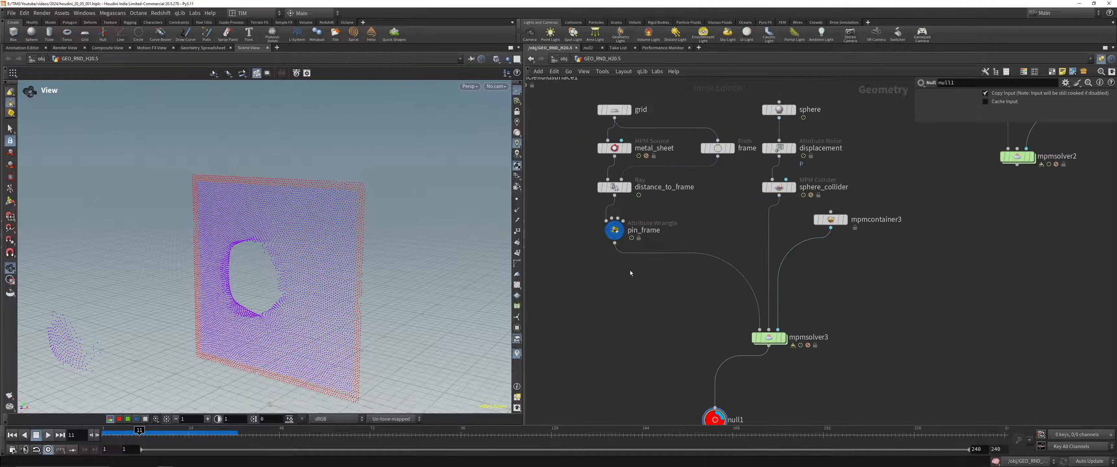
left_click(614, 230)
left_click(620, 187)
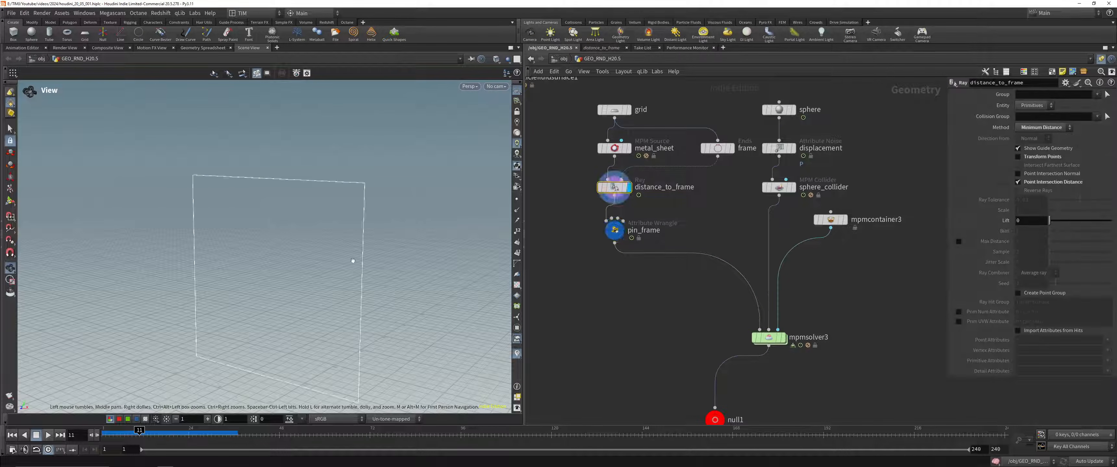
mouse_move(348, 266)
left_mouse_down()
mouse_move(344, 242)
mouse_move(419, 218)
left_mouse_up()
left_click(628, 148)
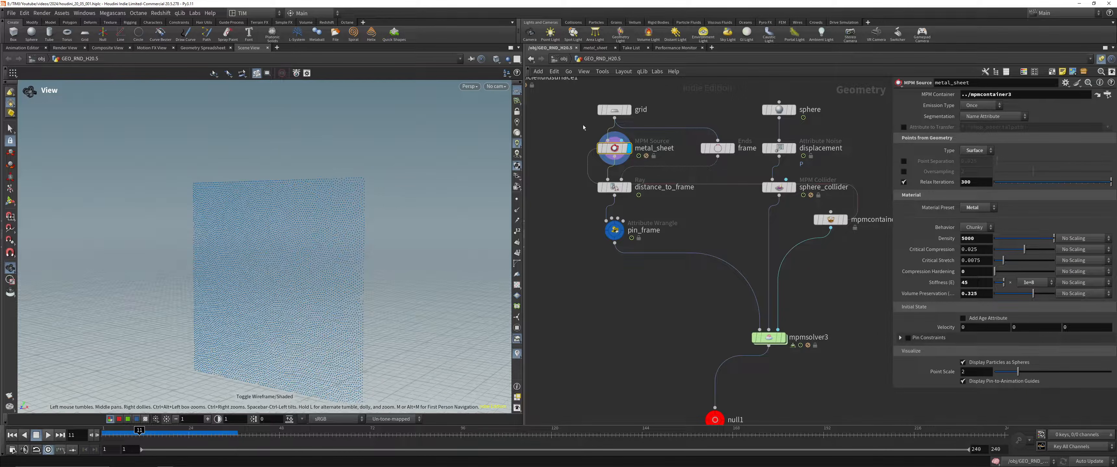
Step: Examine the source grid in shaded mode from other angles and display pin_frame again
left_click(629, 110)
key("shift+w")
left_click_drag(354, 207, 361, 242)
middle_click_drag(361, 242, 341, 204)
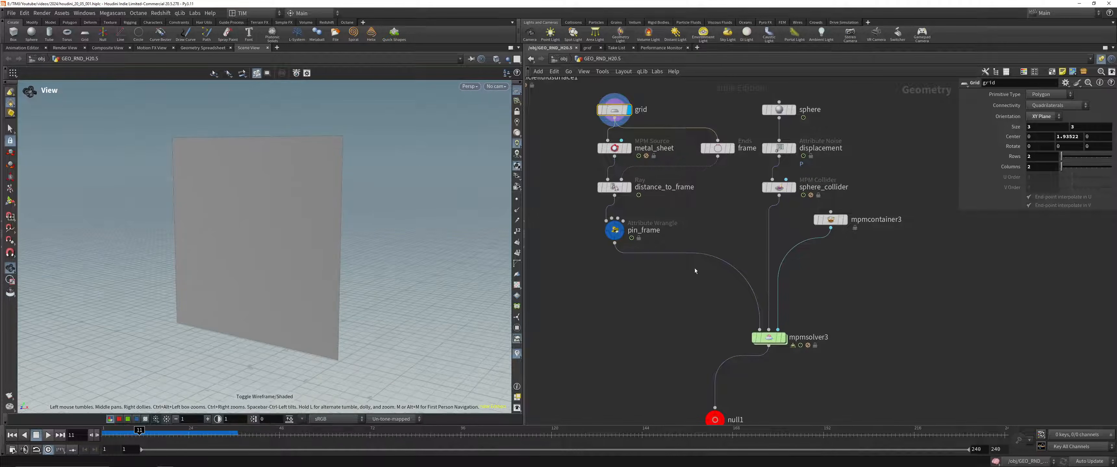
left_click(620, 230)
middle_click_drag(615, 353, 615, 290)
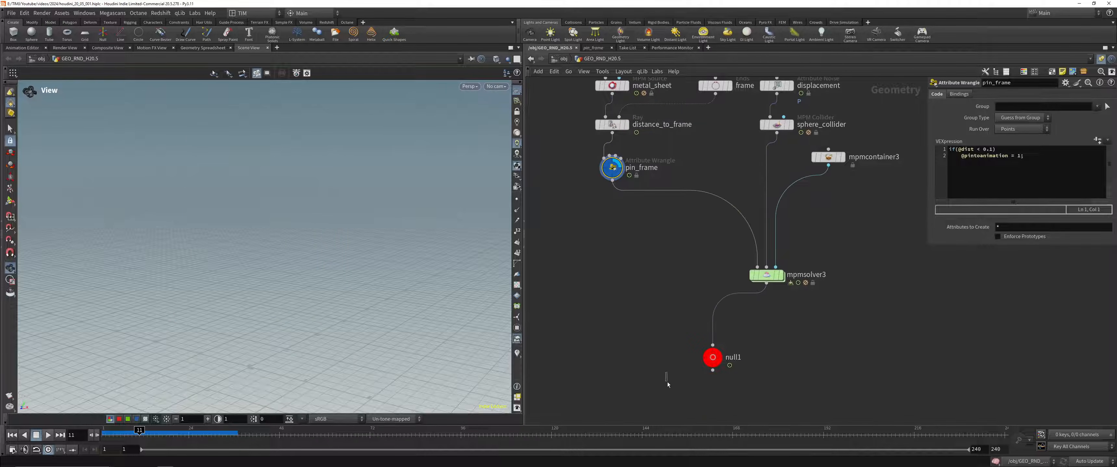
Step: Display the null and play and scrub the torn sheet's particles, viewing the hole from the side
left_click(713, 358)
left_click_drag(160, 436, 114, 432)
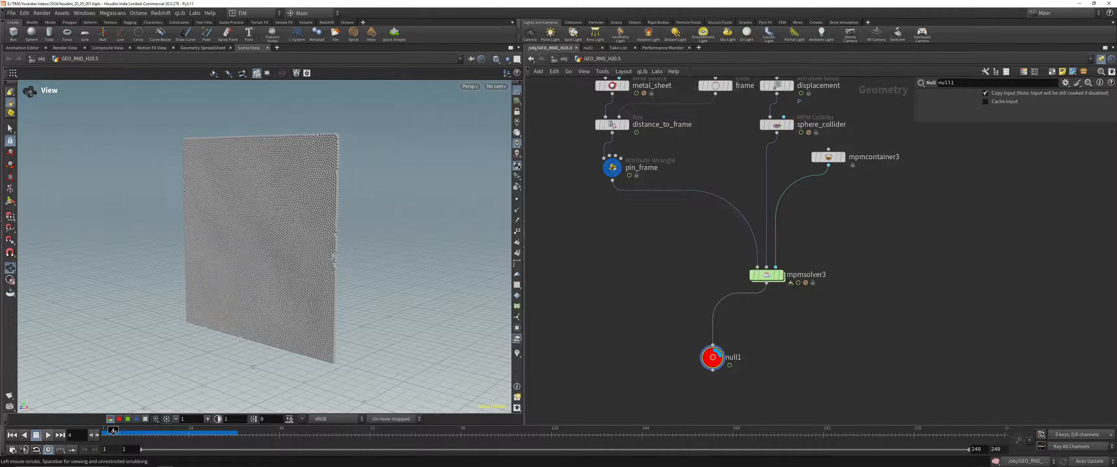
left_click(47, 438)
left_click_drag(221, 434, 132, 450)
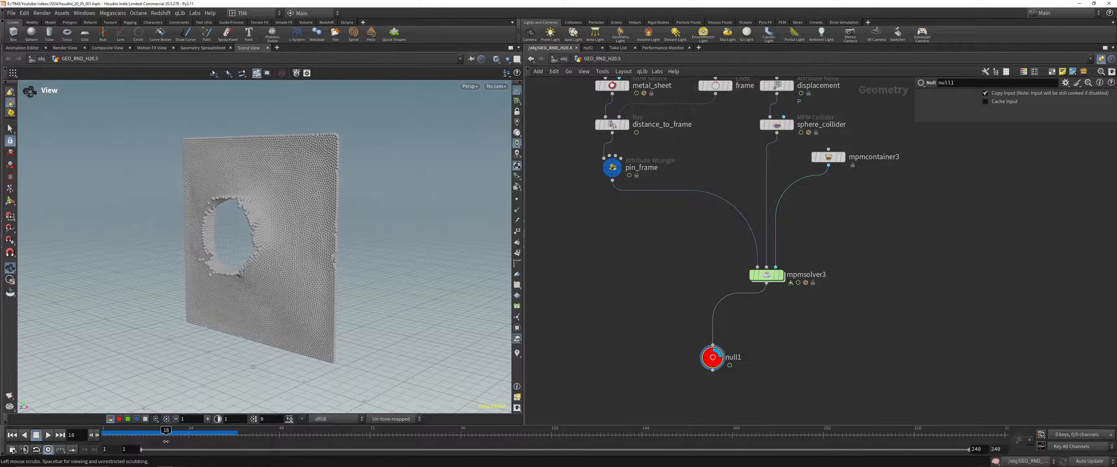
left_click_drag(281, 278, 243, 274)
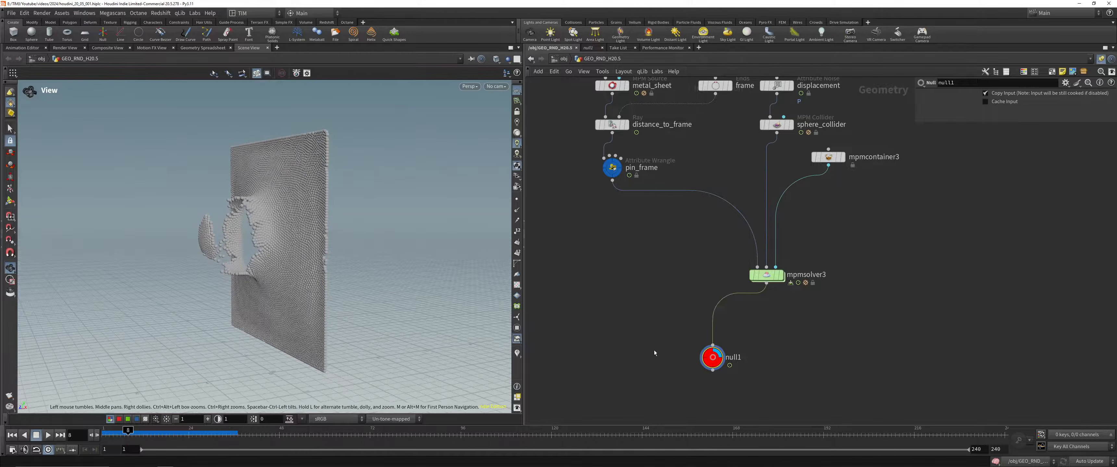
Step: Visualize the id point attribute on the null's simulated points
middle_click(711, 356)
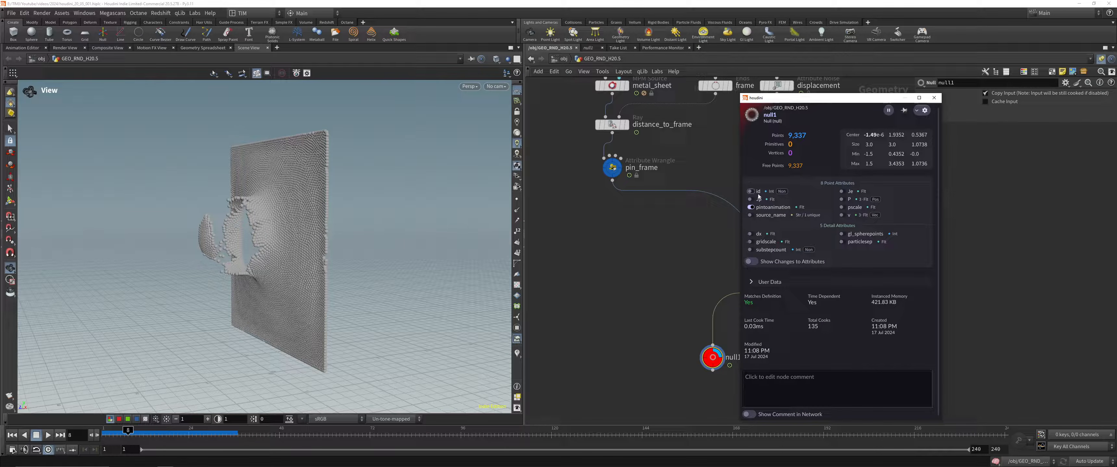
left_click(753, 192)
middle_click(717, 365)
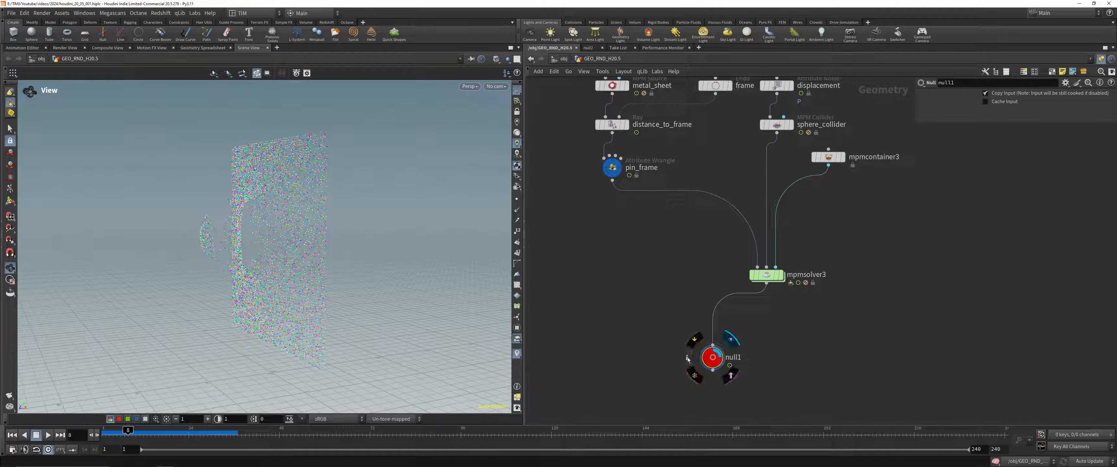
Step: Visualize the null's Jp, Je, source_name, pintoanimation and detail attributes one after another from its node info
left_click(751, 199)
left_click(751, 200)
left_click(842, 191)
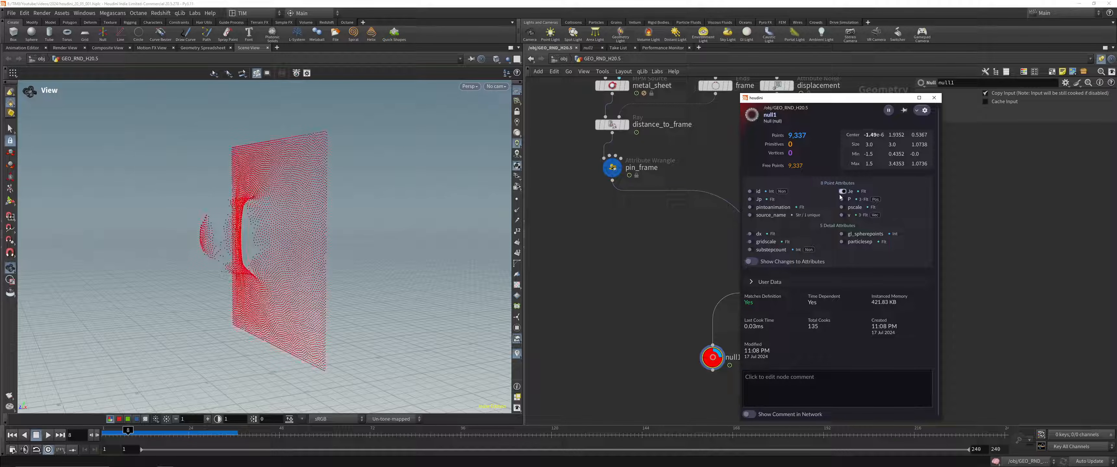
left_click(751, 216)
left_click(750, 208)
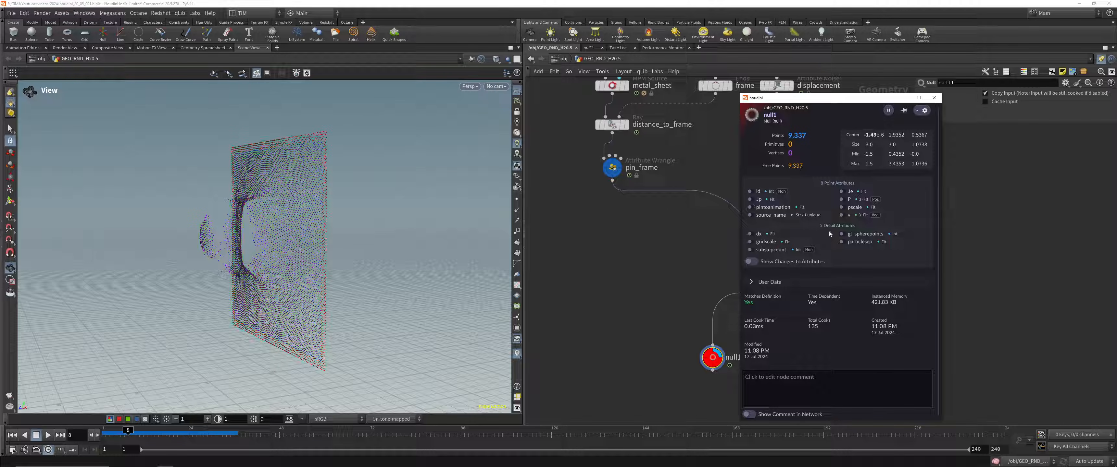
left_click(841, 234)
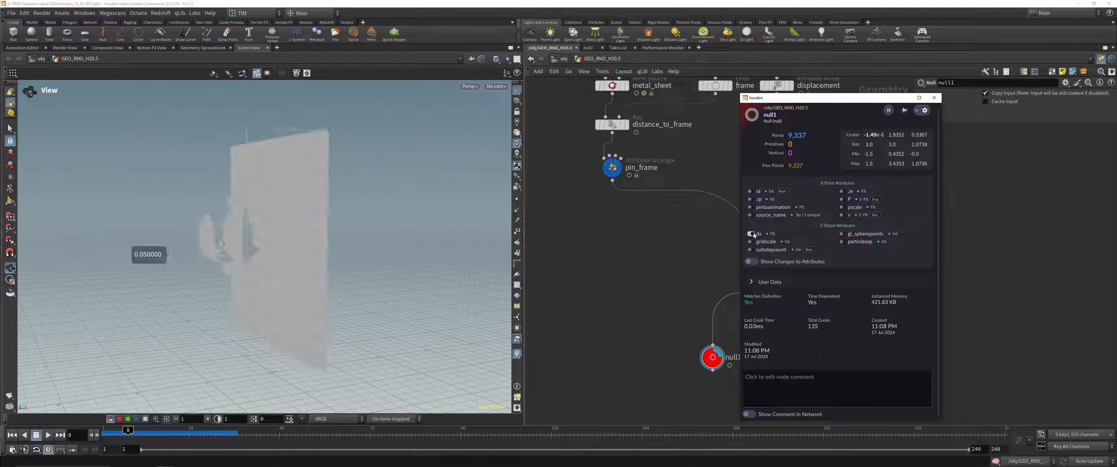
Step: Display the metal tearing setup's MPM solver and scrub the bulging sheet back to frame 8 from a closer angle
left_click(766, 275)
left_click(782, 275)
left_click_drag(378, 200, 304, 218)
scroll(304, 218, "up", 2)
left_click_drag(162, 434, 128, 434)
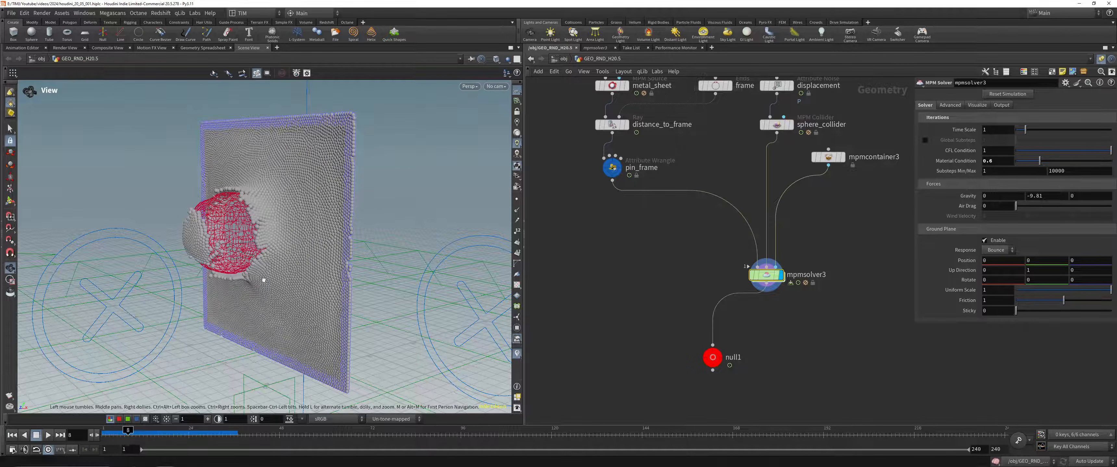
Step: Look over the SCULPT and MPM node setups in the network, ending at the jello cubes example
left_click(182, 461)
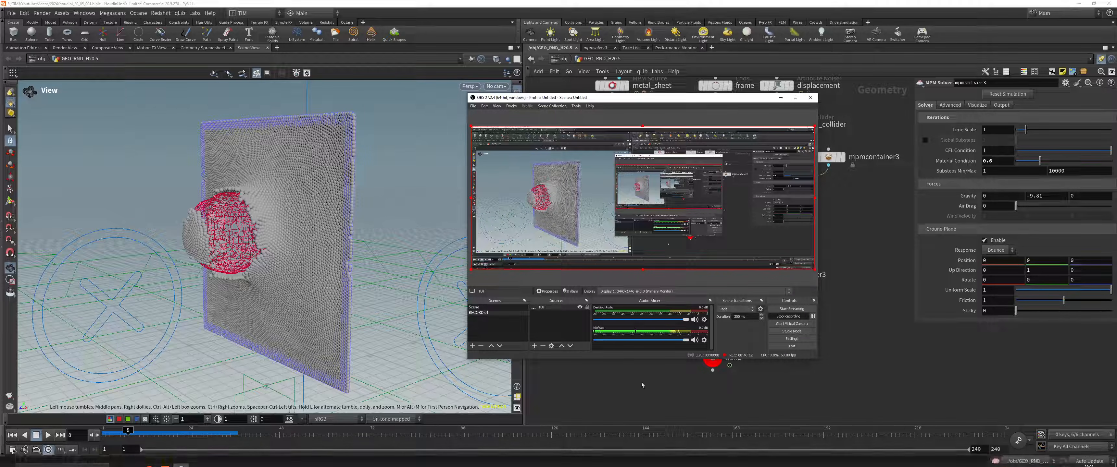
left_click(641, 382)
scroll(630, 232, "down", 5)
scroll(630, 231, "down", 1)
mouse_move(630, 231)
middle_mouse_down()
mouse_move(706, 372)
mouse_move(801, 347)
middle_mouse_up()
scroll(694, 364, "down", 2)
scroll(871, 286, "up", 1)
middle_click_drag(871, 287, 802, 276)
middle_click_drag(711, 327, 703, 292)
scroll(703, 292, "down", 1)
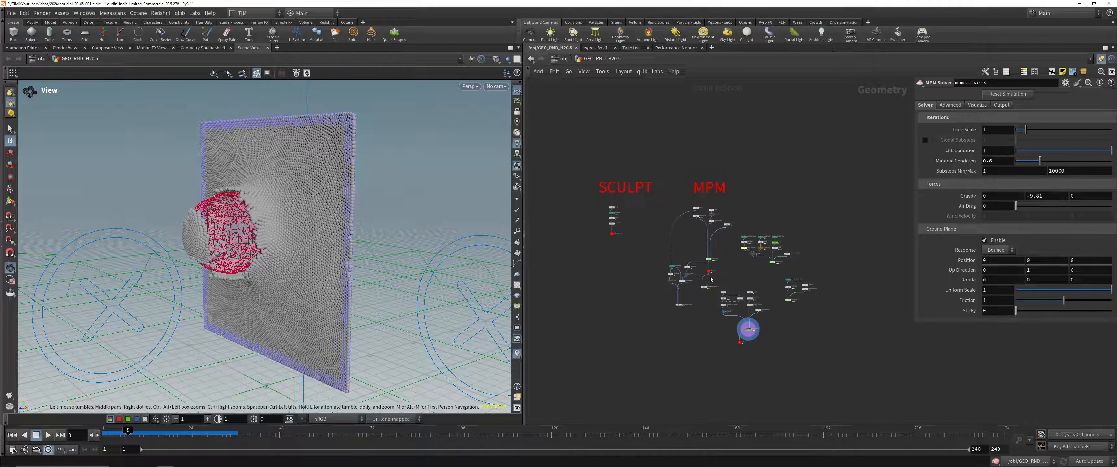
scroll(761, 284, "up", 2)
scroll(766, 261, "up", 1)
middle_click_drag(740, 245, 741, 268)
scroll(765, 261, "up", 1)
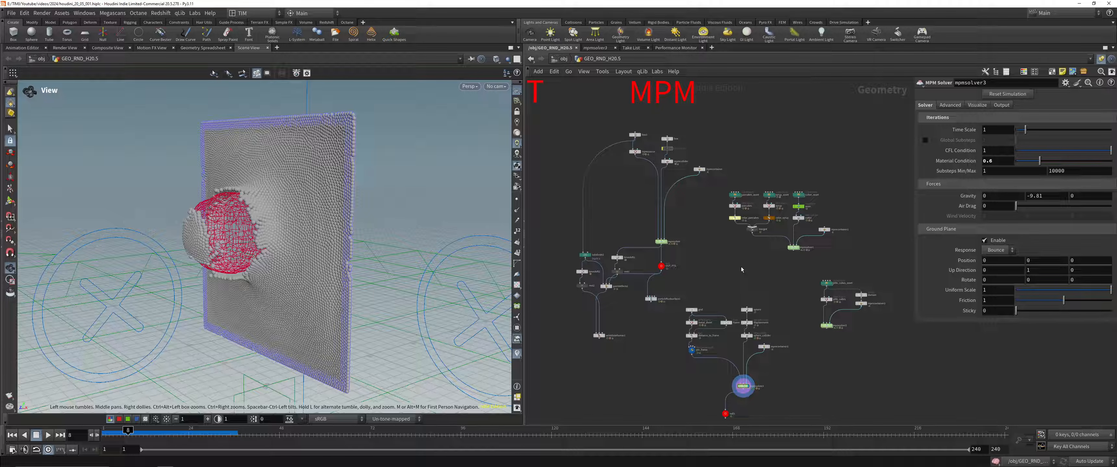
scroll(770, 278, "up", 3)
middle_click_drag(904, 342, 857, 307)
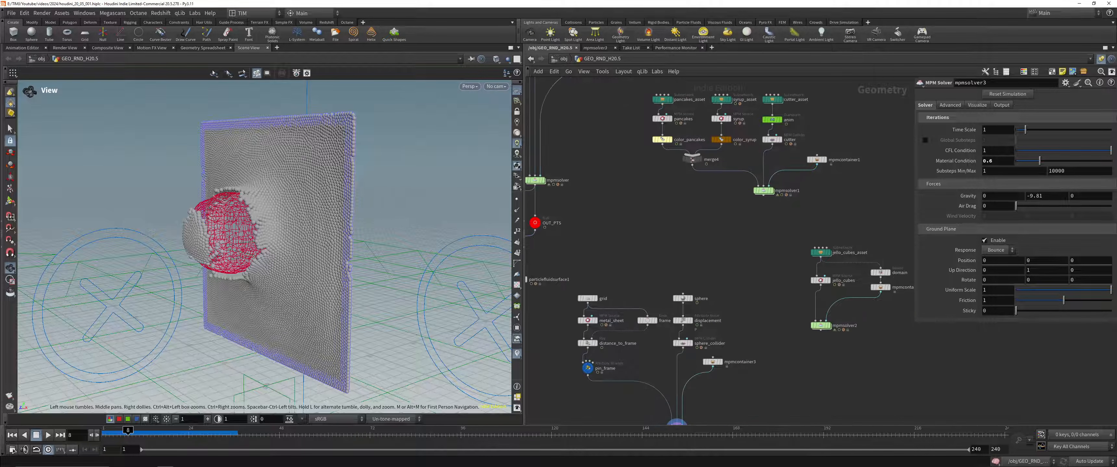
Step: Display the jello cubes' MPM solver at the first frame, play its simulation and scrub back to frame 5
key("ctrl+Up")
left_click(819, 325)
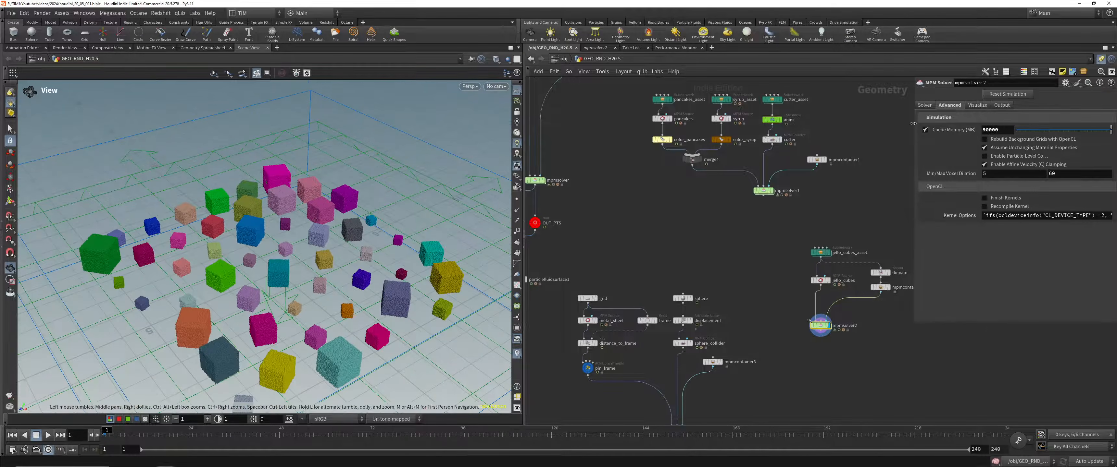
left_click(48, 436)
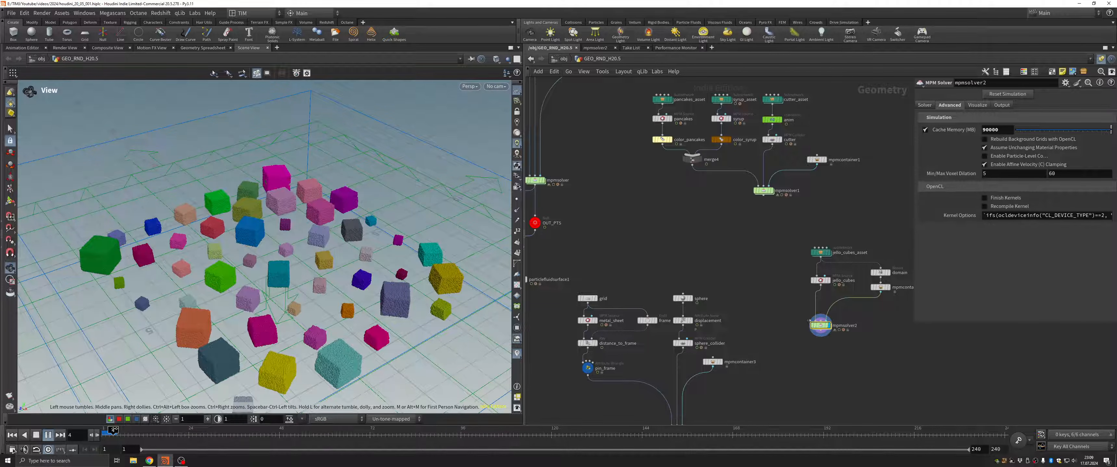
left_click(36, 435)
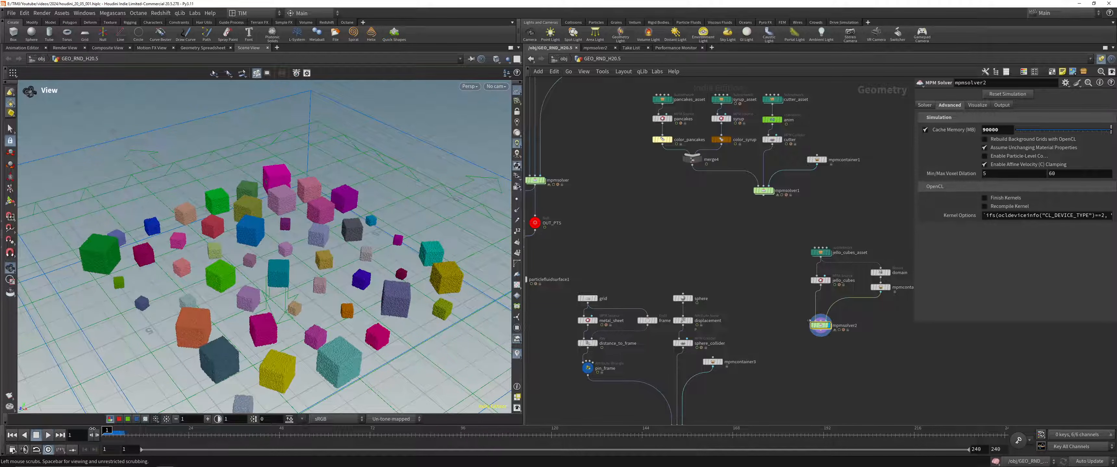
left_click(47, 436)
right_click_drag(281, 236, 291, 203)
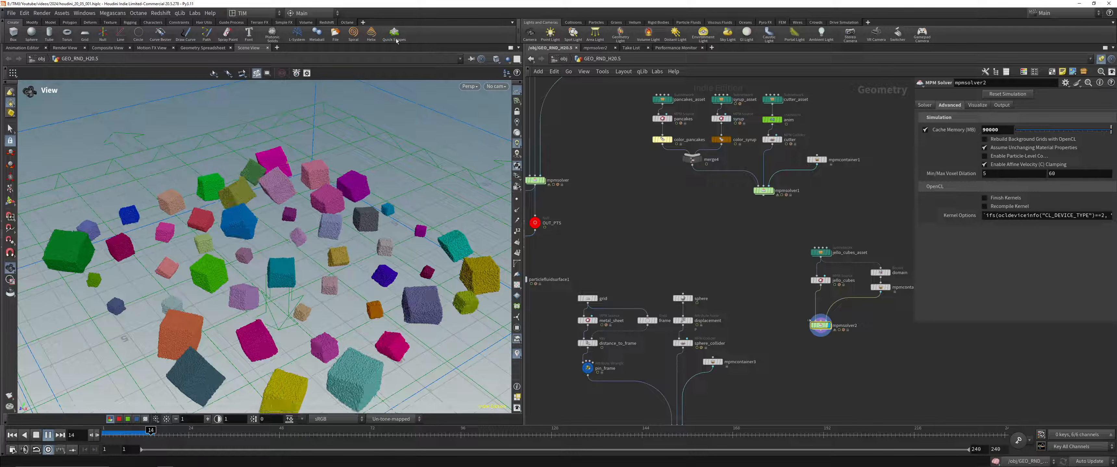
left_click(117, 434)
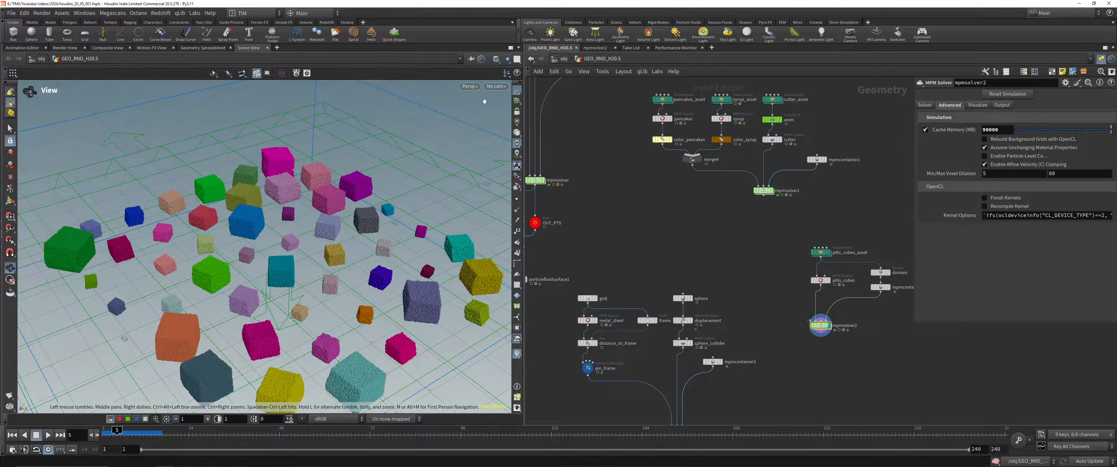
Step: Draw a tall box on the ground grid behind the jello cubes with the Quick Shapes tool
left_click(558, 59)
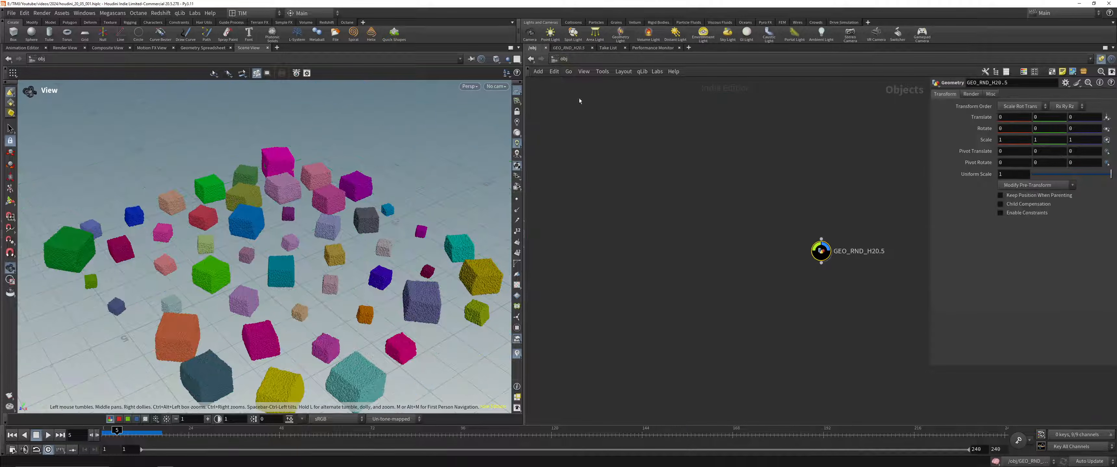
double_click(820, 251)
middle_click_drag(756, 273, 678, 207)
scroll(677, 206, "down", 3)
left_click(394, 33)
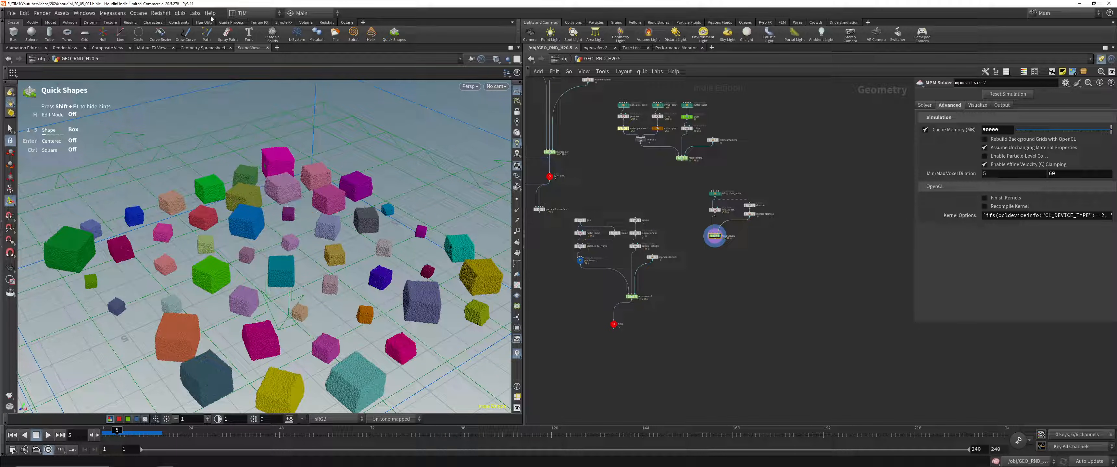
left_click_drag(400, 158, 417, 209)
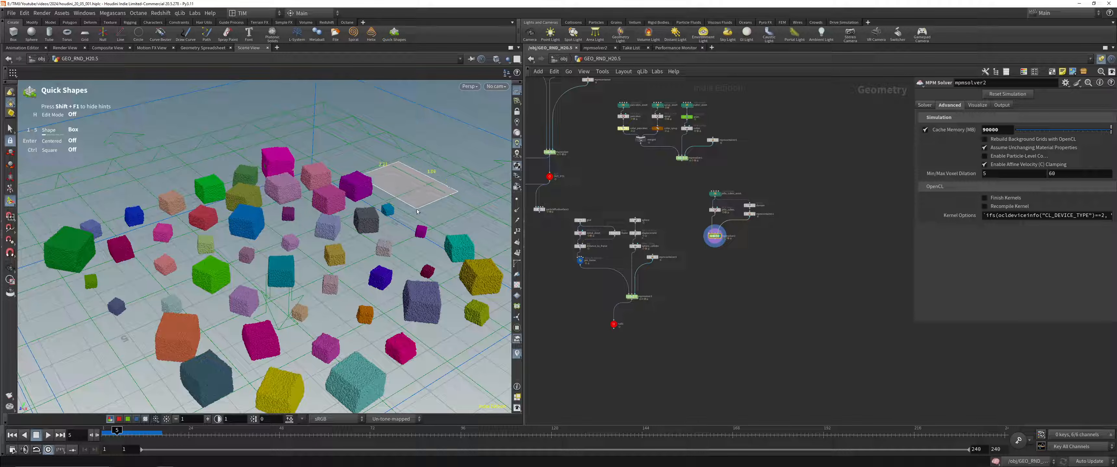
left_click(443, 89)
middle_click_drag(440, 154, 289, 249, "alt")
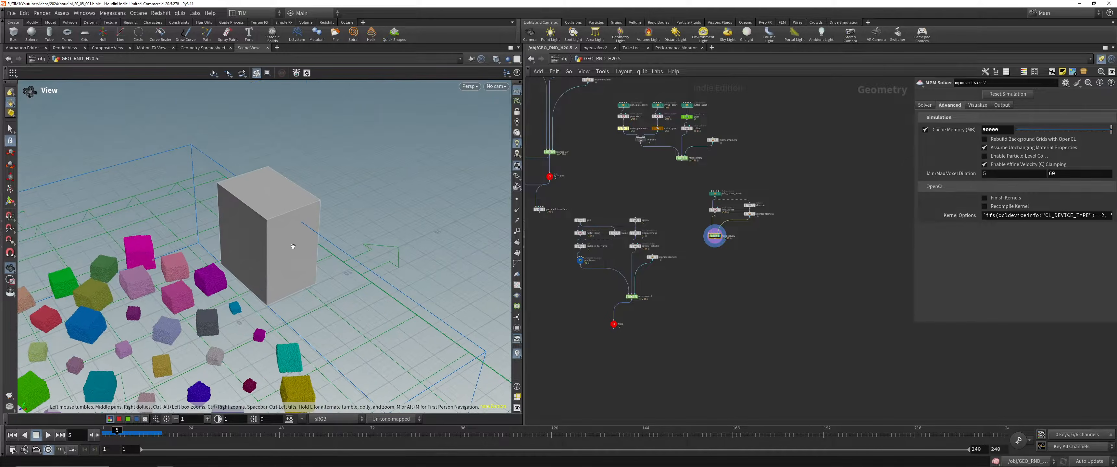
Step: Add two smaller Quick Shapes boxes in a row, extending outward from the tall box's side face
scroll(286, 253, "up", 2)
mouse_move(274, 232)
left_mouse_down()
mouse_move(285, 255)
mouse_move(348, 305)
left_mouse_up()
left_click(332, 320)
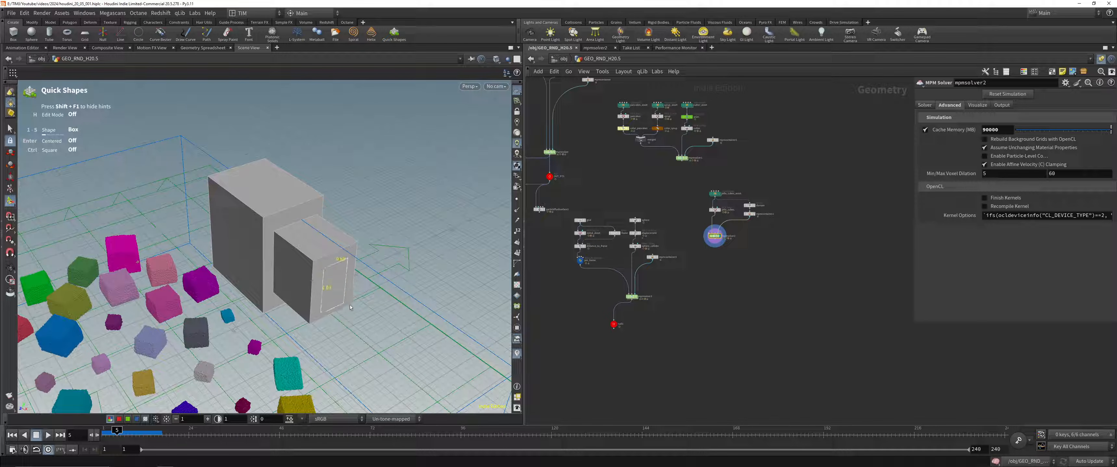
left_click(401, 334)
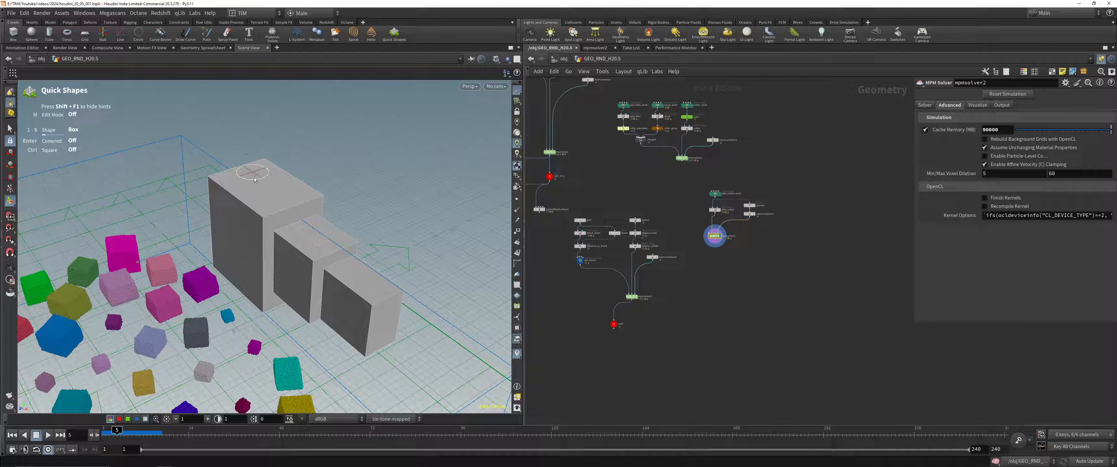
Step: Build a thin upright box on the tall box's top face and extend a horizontal arm and a flat slab from it
left_click(258, 210)
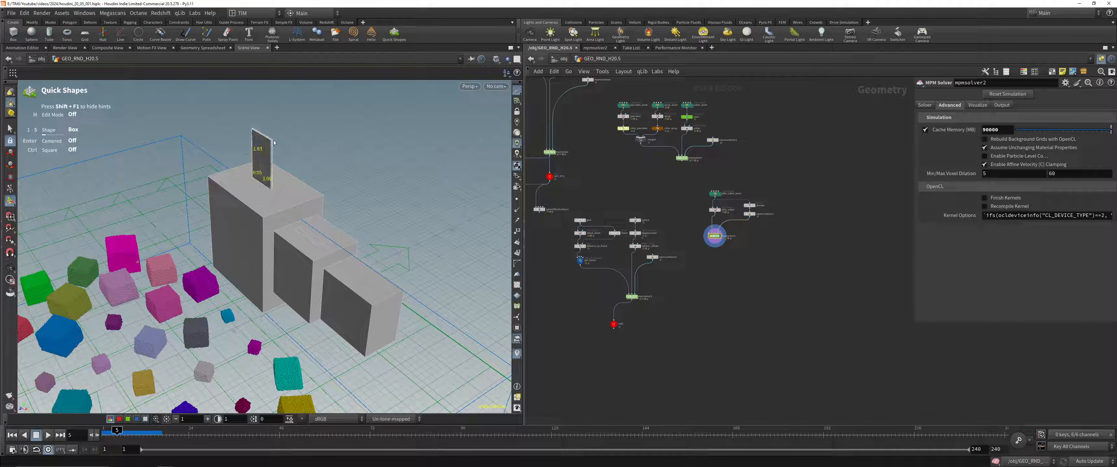
left_click(256, 143)
left_click(196, 176)
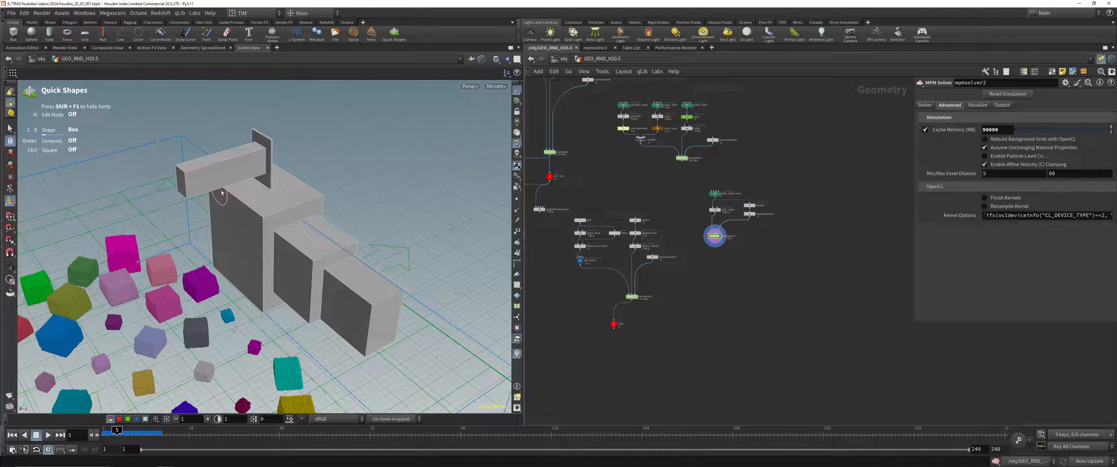
left_click(200, 173)
left_click(253, 176)
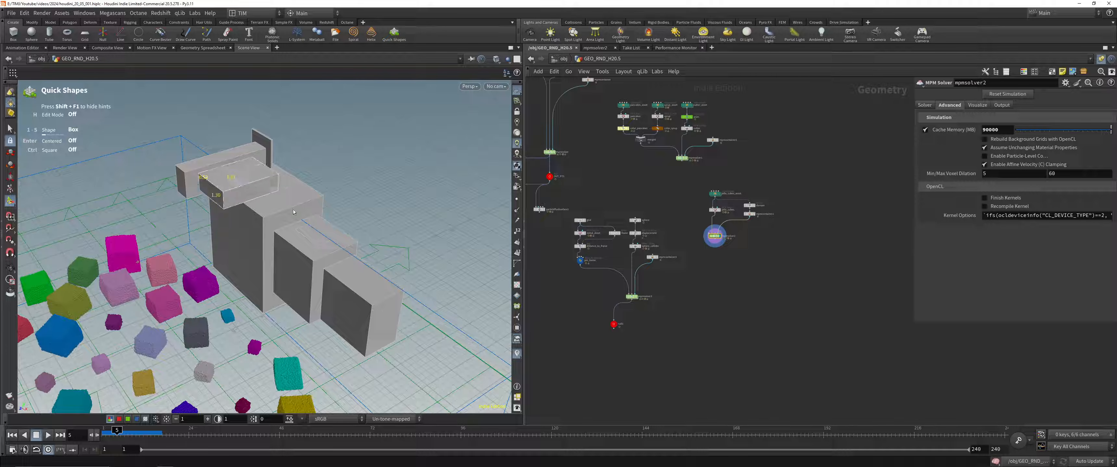
left_click(315, 224)
Step: Delete the box objects geo1 to geo7 at object level and return inside GEO_RND_H20.5
left_click_drag(468, 247, 381, 228, "alt")
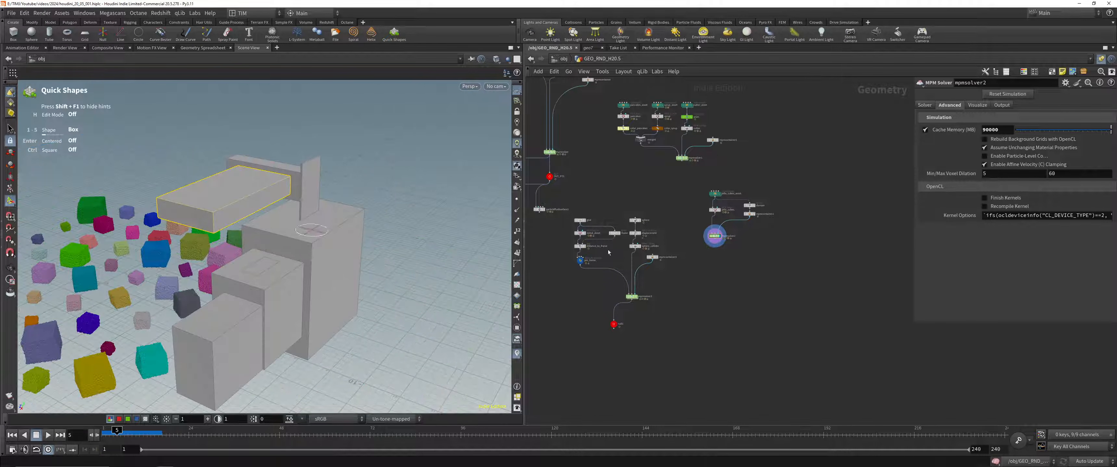
scroll(747, 323, "down", 5)
scroll(747, 323, "down", 4)
scroll(654, 300, "up", 5)
left_click(670, 296)
key("u")
scroll(670, 297, "down", 2)
left_click_drag(777, 335, 577, 180)
scroll(569, 198, "up", 4)
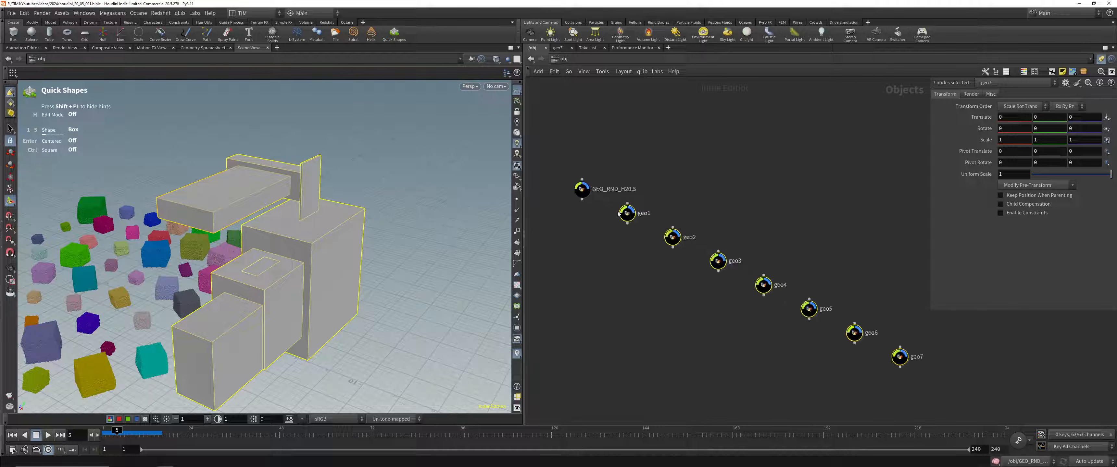
double_click(582, 190)
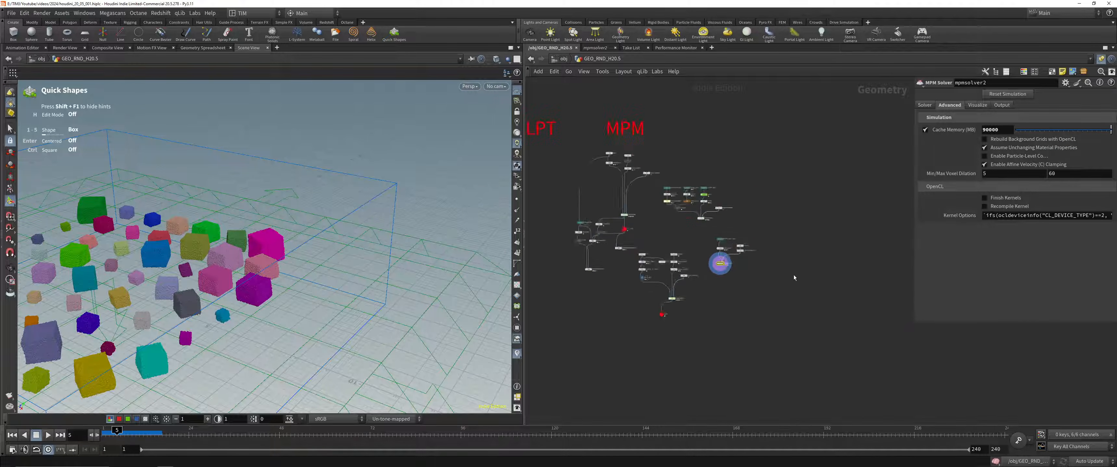
Step: Replay the jello cubes simulation, stop at frame 8 and look over the SCULPT and MPM setups in the network
left_click(14, 266)
left_click_drag(169, 277, 286, 282)
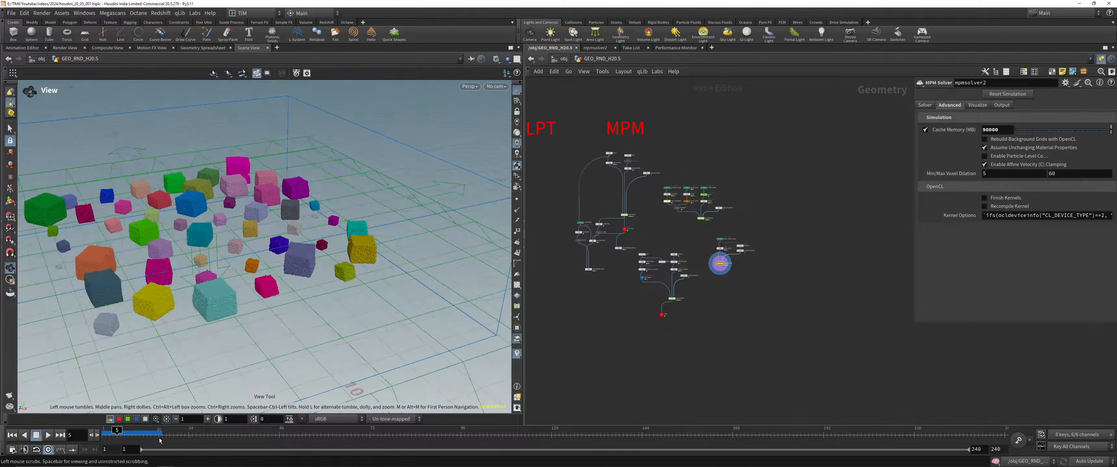
left_click(48, 435)
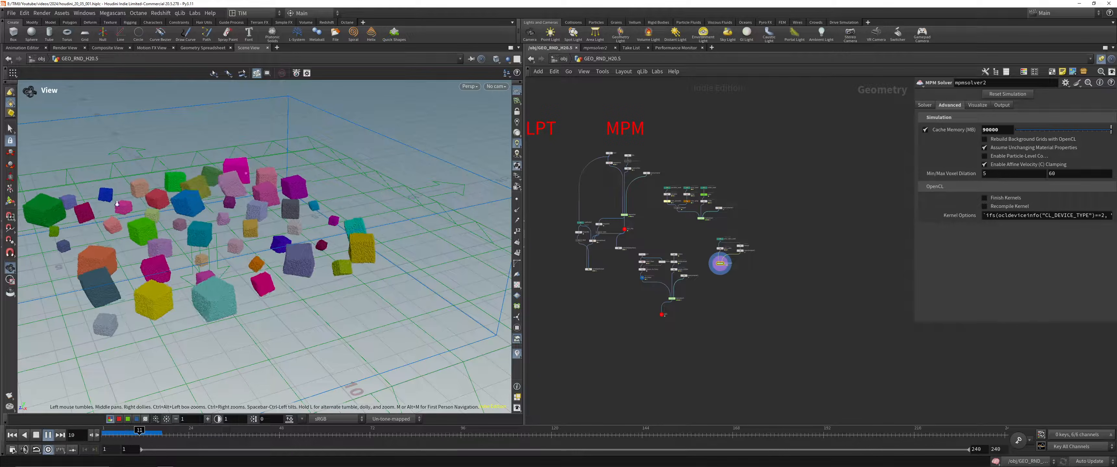
scroll(111, 211, "up", 2)
left_click(128, 434)
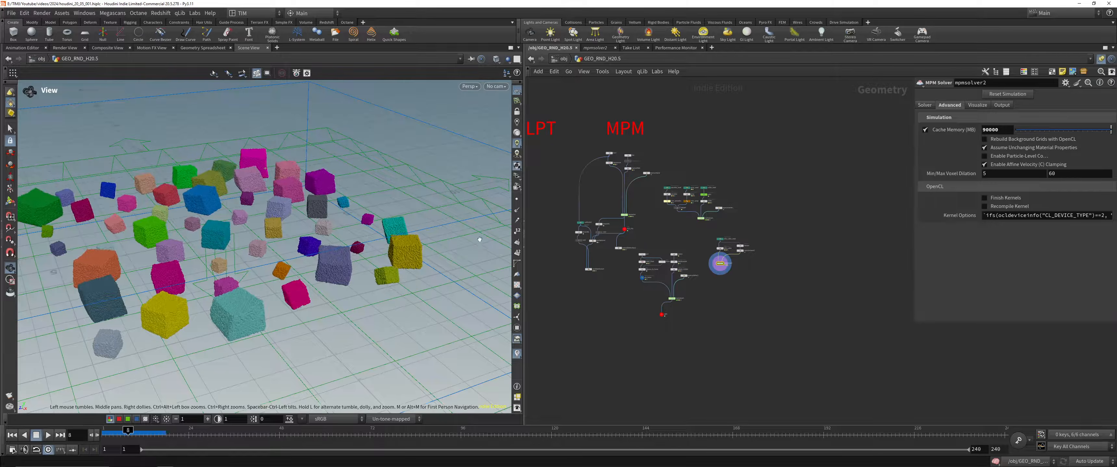
scroll(567, 232, "up", 3)
middle_click_drag(680, 262, 727, 319)
scroll(727, 320, "down", 1)
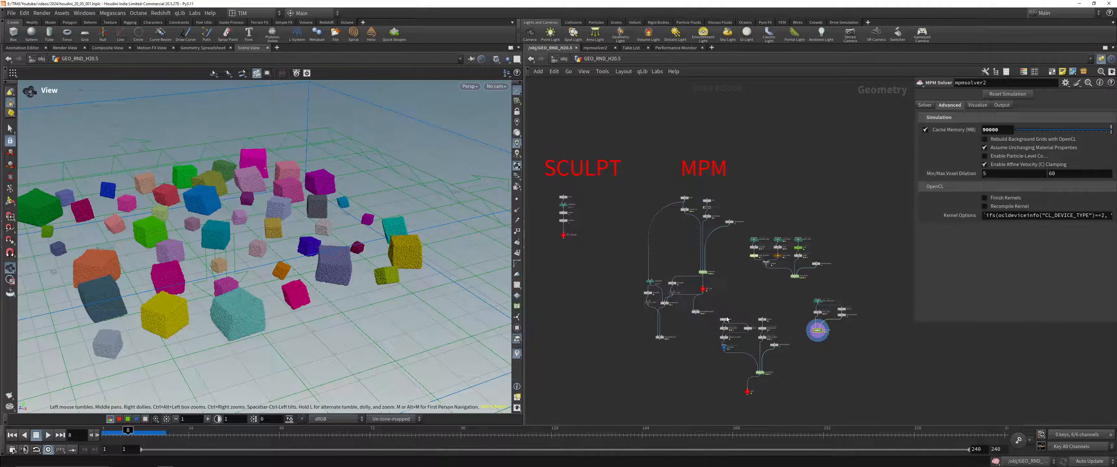